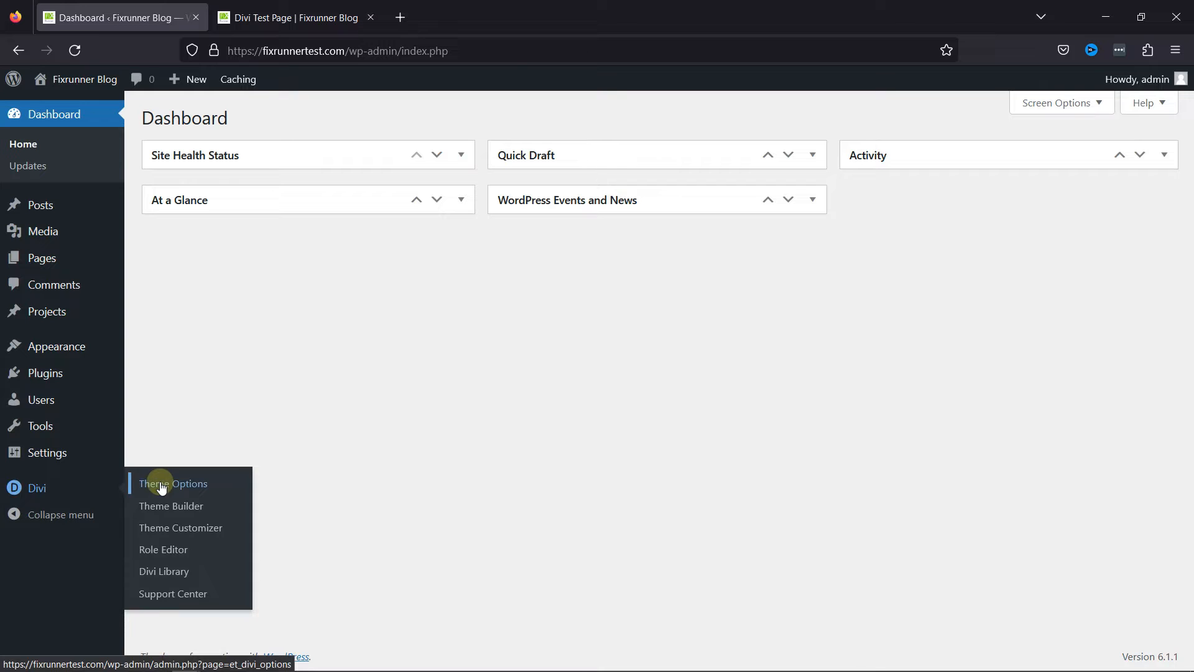
Open the Divi theme options and place the logo image fixrunner2020-white.png in a smaller window over them as color reference.
{"action": "left_click", "coordinate": [161, 487]}
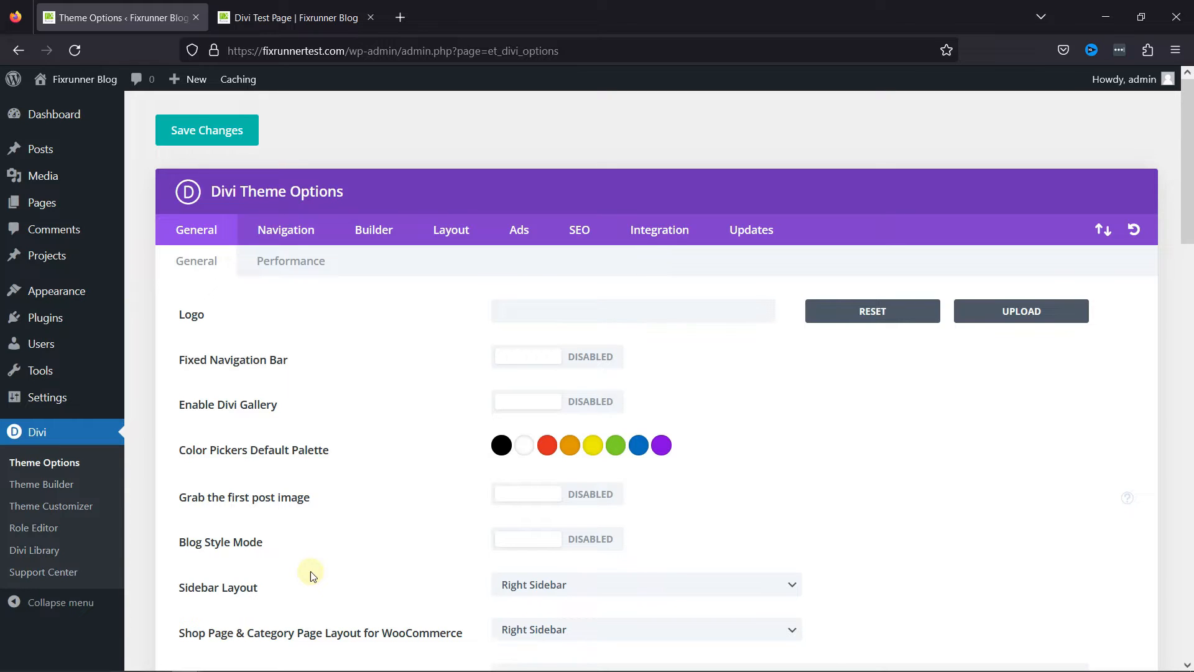
{"action": "left_click", "coordinate": [272, 664]}
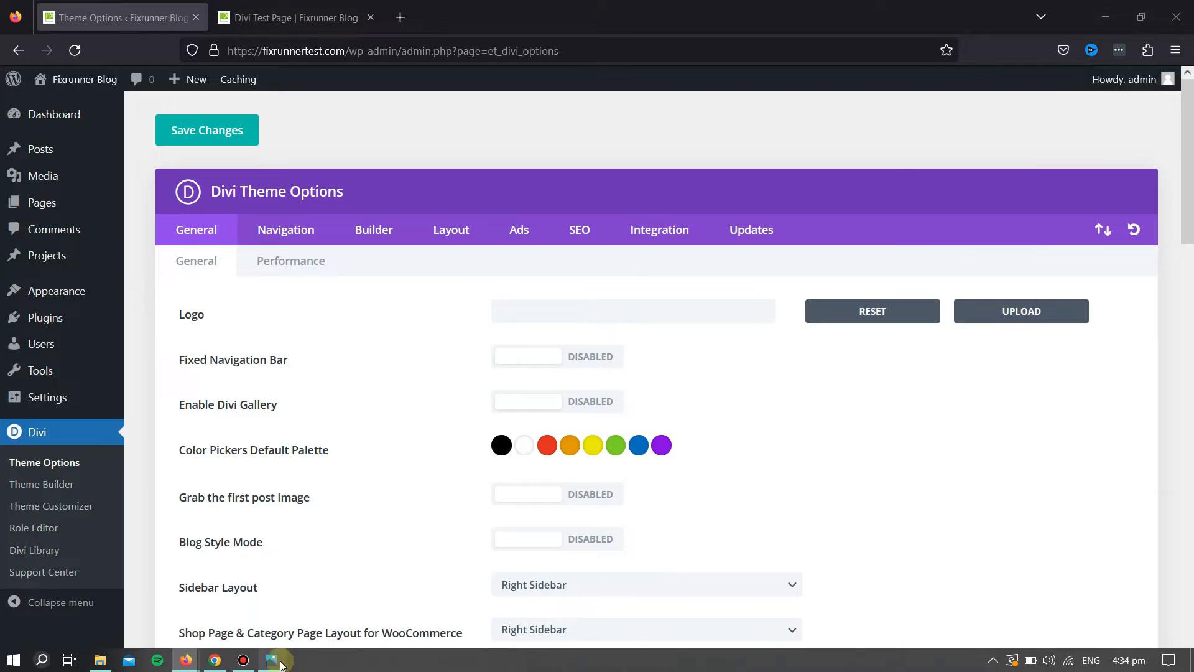
{"action": "left_click", "coordinate": [1139, 14]}
{"action": "left_click_drag", "start_coordinate": [345, 73], "coordinate": [841, 38]}
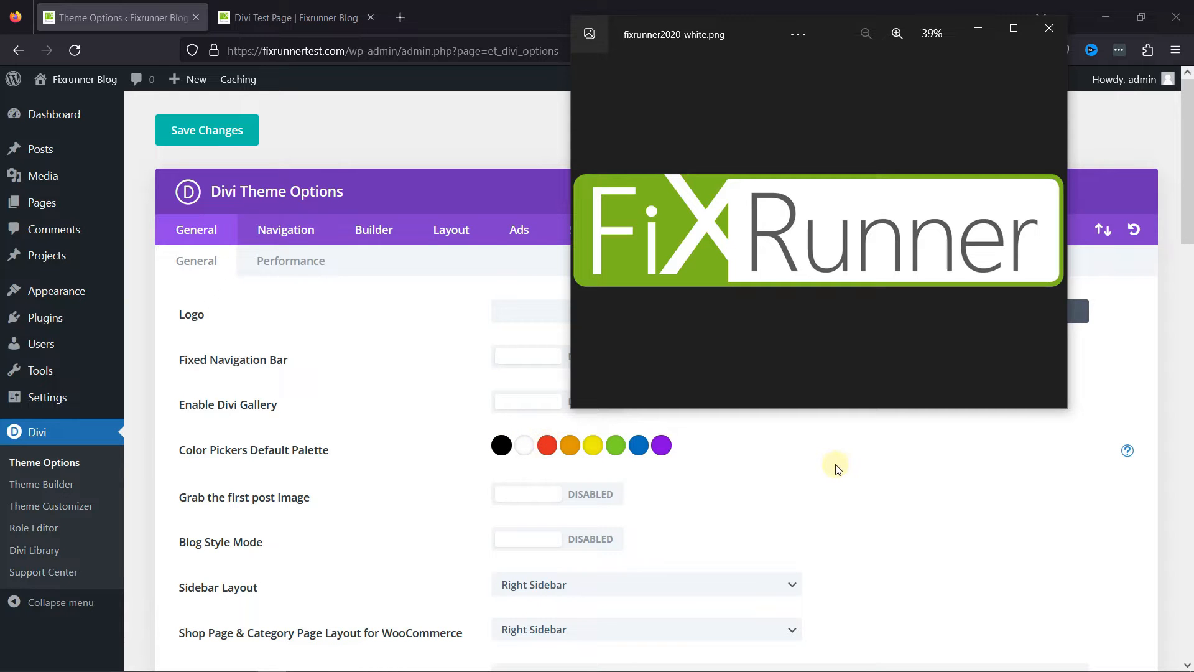
Set the first swatch of the color pickers' default palette to dark grey #424242.
{"action": "left_click", "coordinate": [501, 445]}
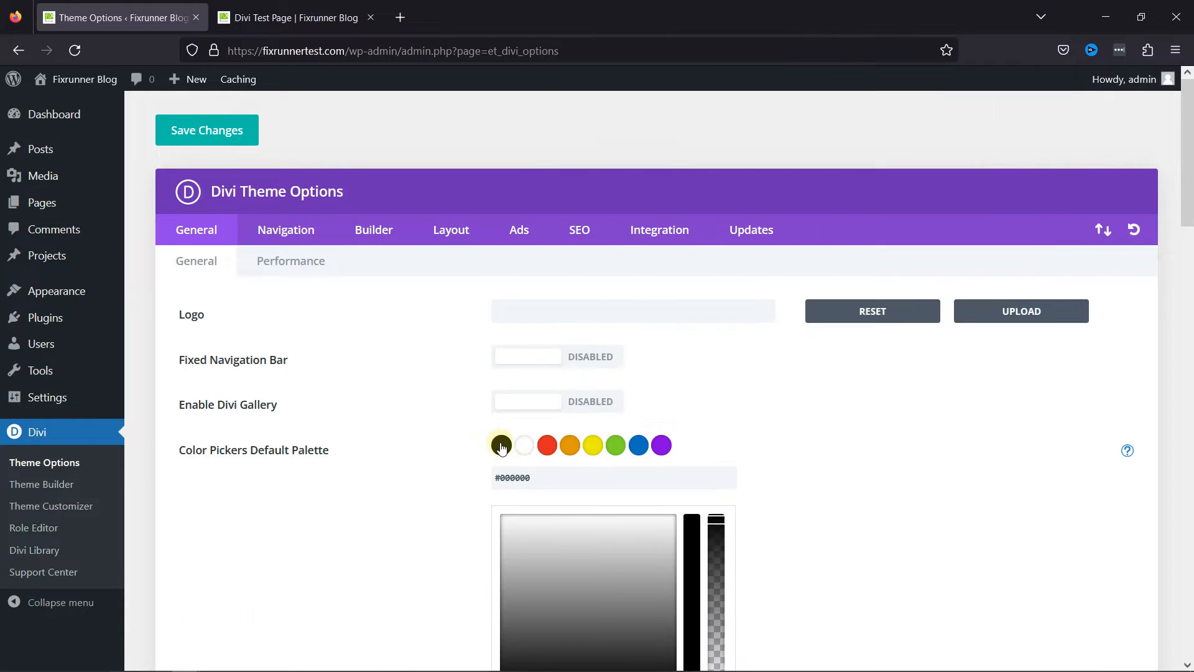
{"action": "scroll", "coordinate": [906, 451], "scroll_direction": "down", "scroll_amount": 3}
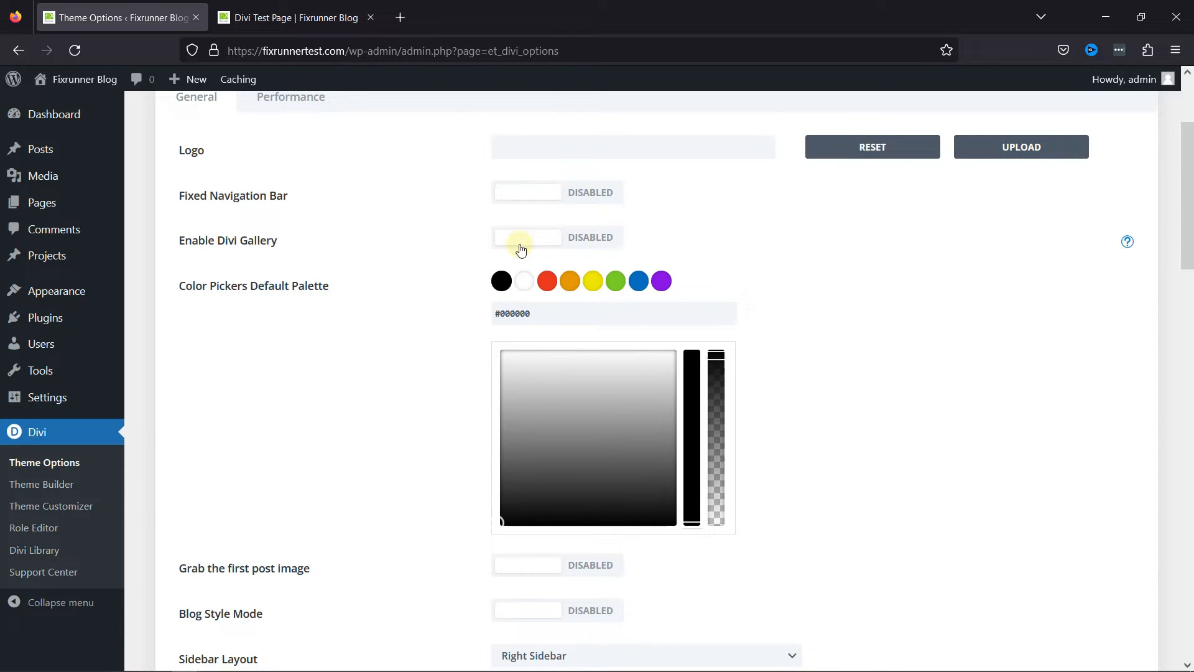
{"action": "double_click", "coordinate": [522, 313]}
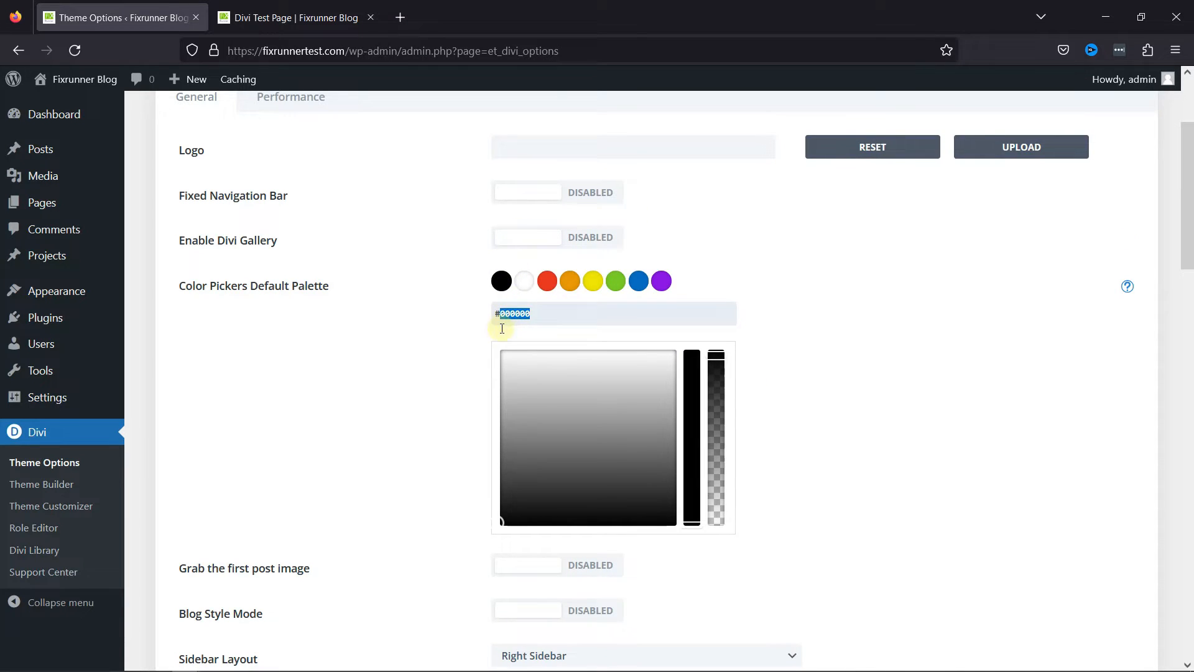
{"action": "type", "text": "424242"}
{"action": "left_click", "coordinate": [841, 412]}
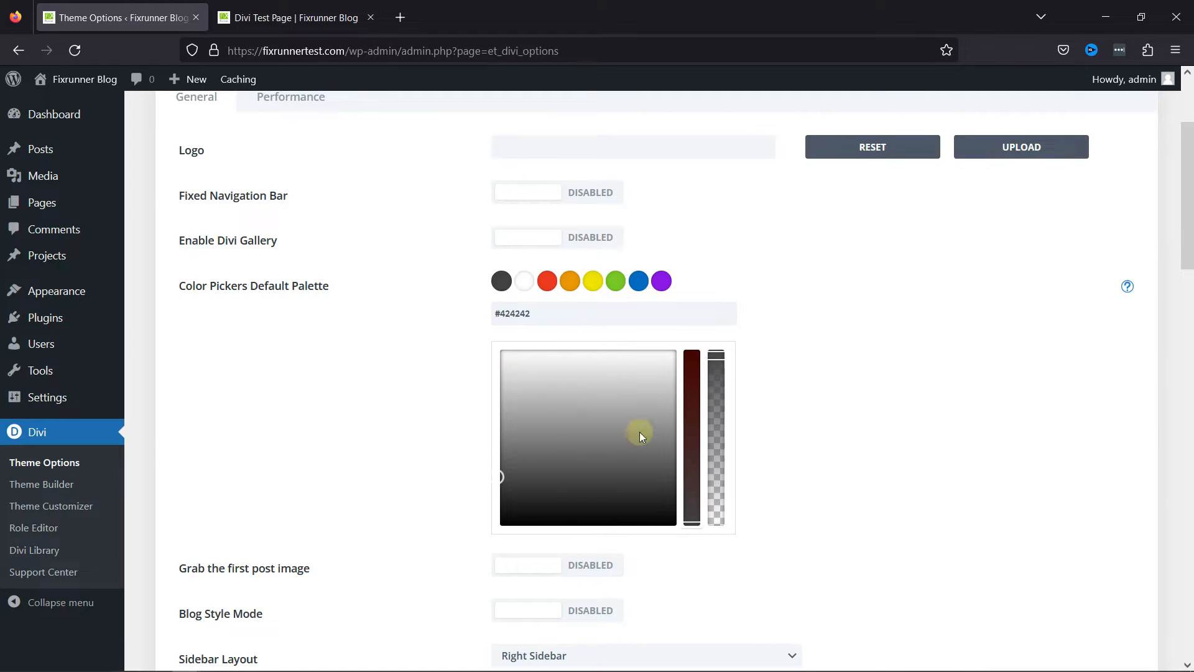
Copy the hex code #7cda24 from the green palette swatch into the second, white swatch.
{"action": "left_click", "coordinate": [531, 285]}
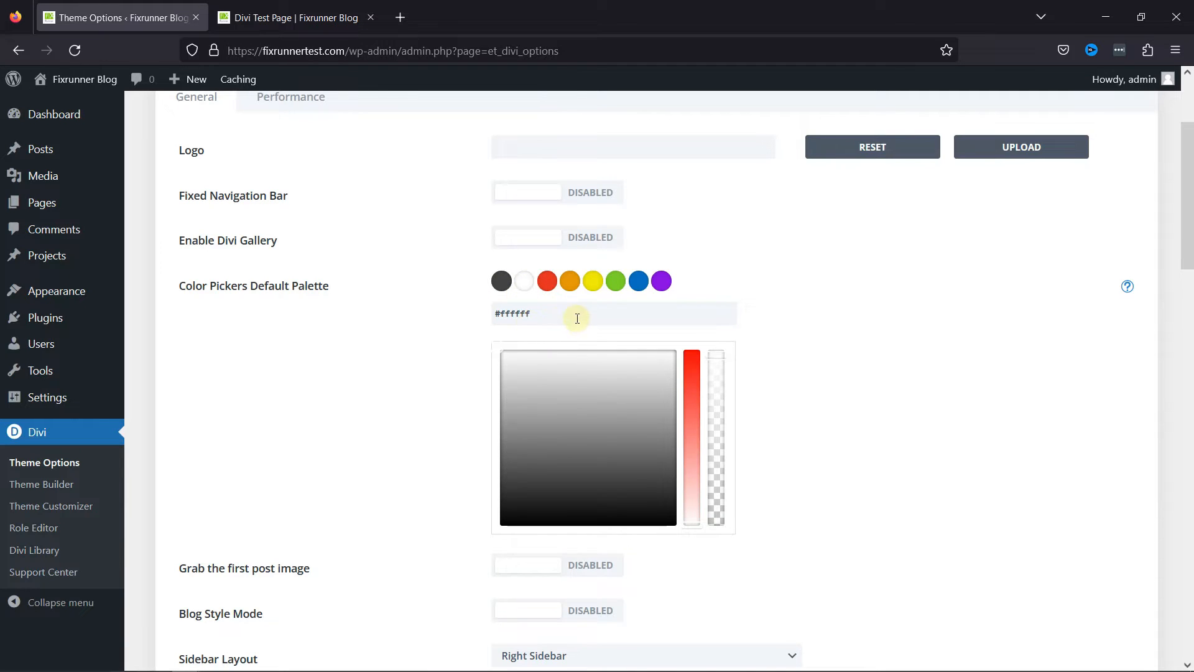
{"action": "left_click", "coordinate": [615, 281]}
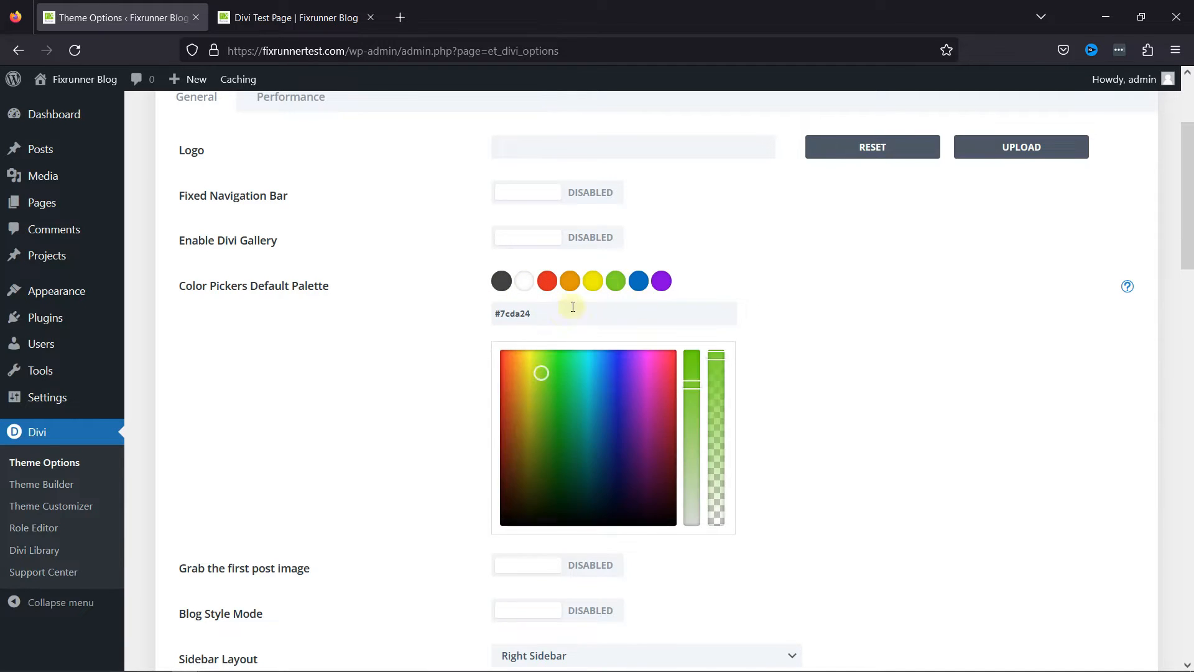
{"action": "left_click_drag", "start_coordinate": [545, 318], "coordinate": [495, 318]}
{"action": "key", "text": "ctrl+c"}
{"action": "left_click", "coordinate": [524, 281]}
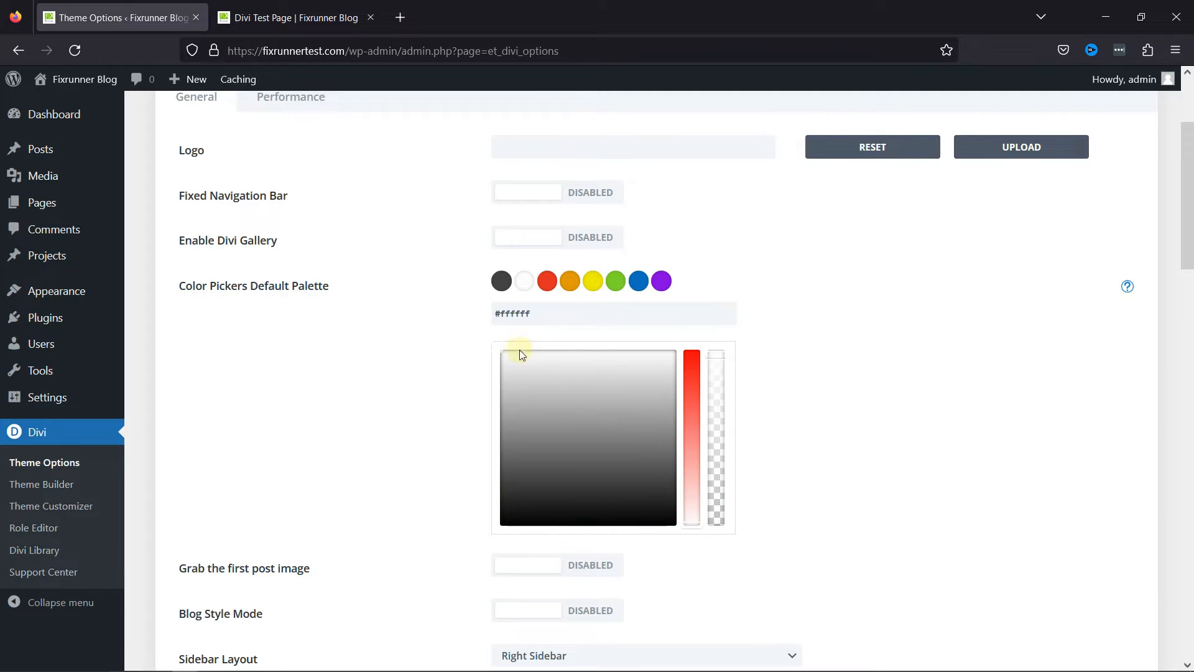
{"action": "key", "text": "ctrl+a"}
{"action": "key", "text": "ctrl+v"}
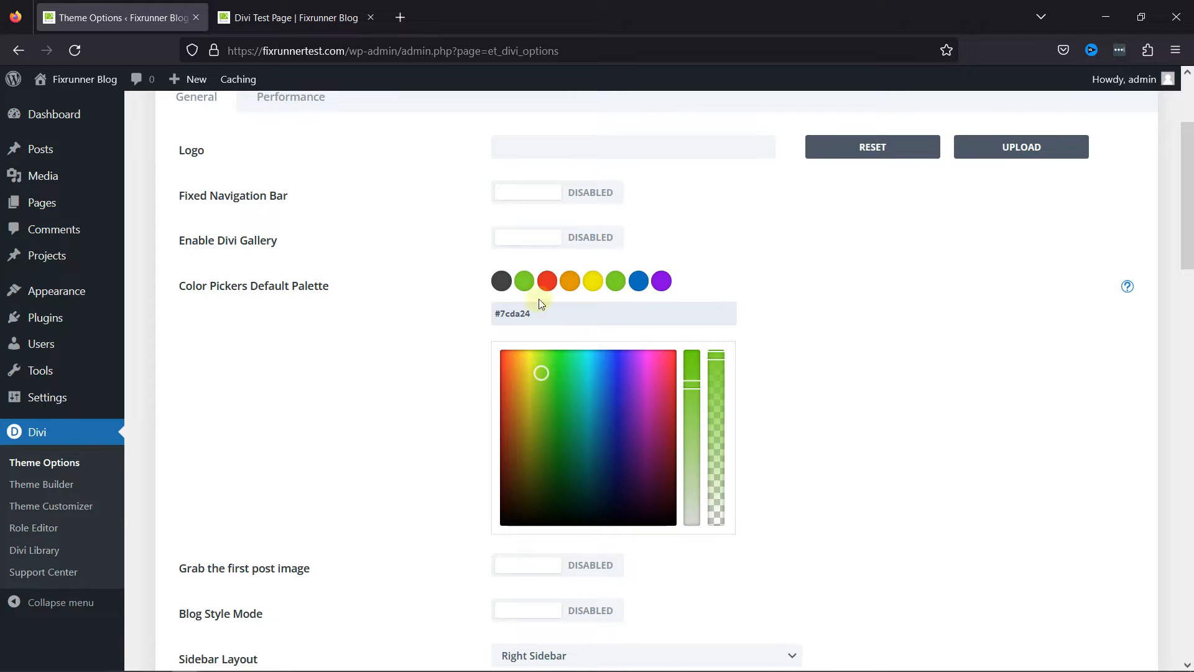
Set the third, red swatch of the default palette to white #ffffff.
{"action": "left_click", "coordinate": [547, 281]}
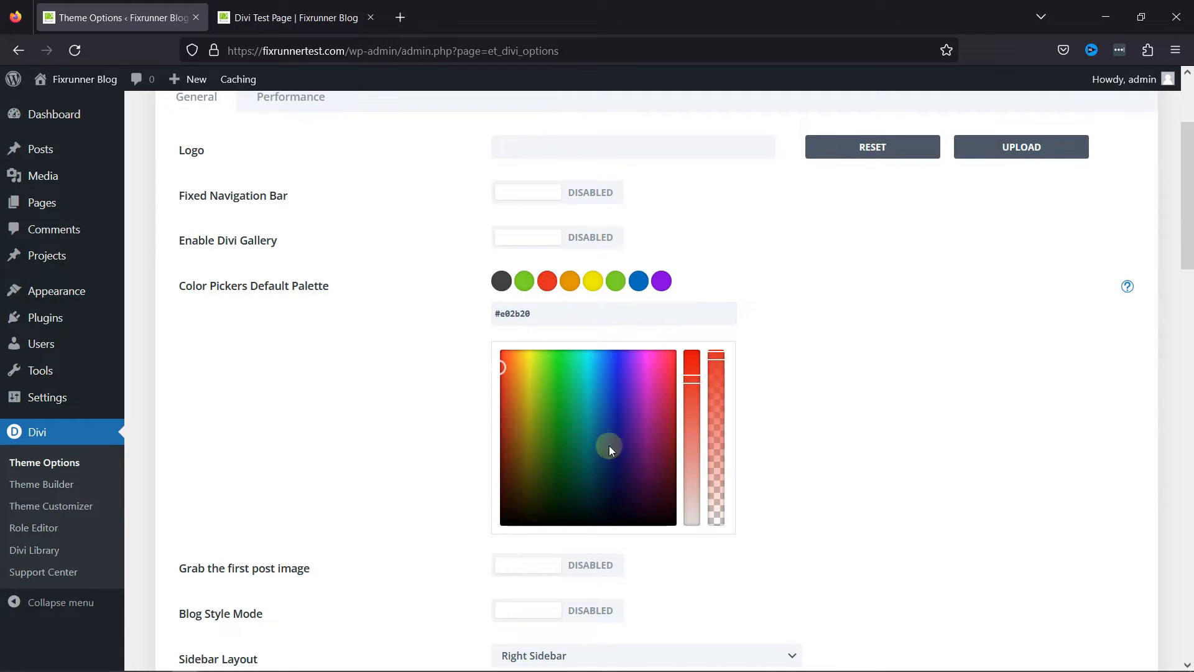
{"action": "left_click_drag", "start_coordinate": [694, 383], "coordinate": [692, 541]}
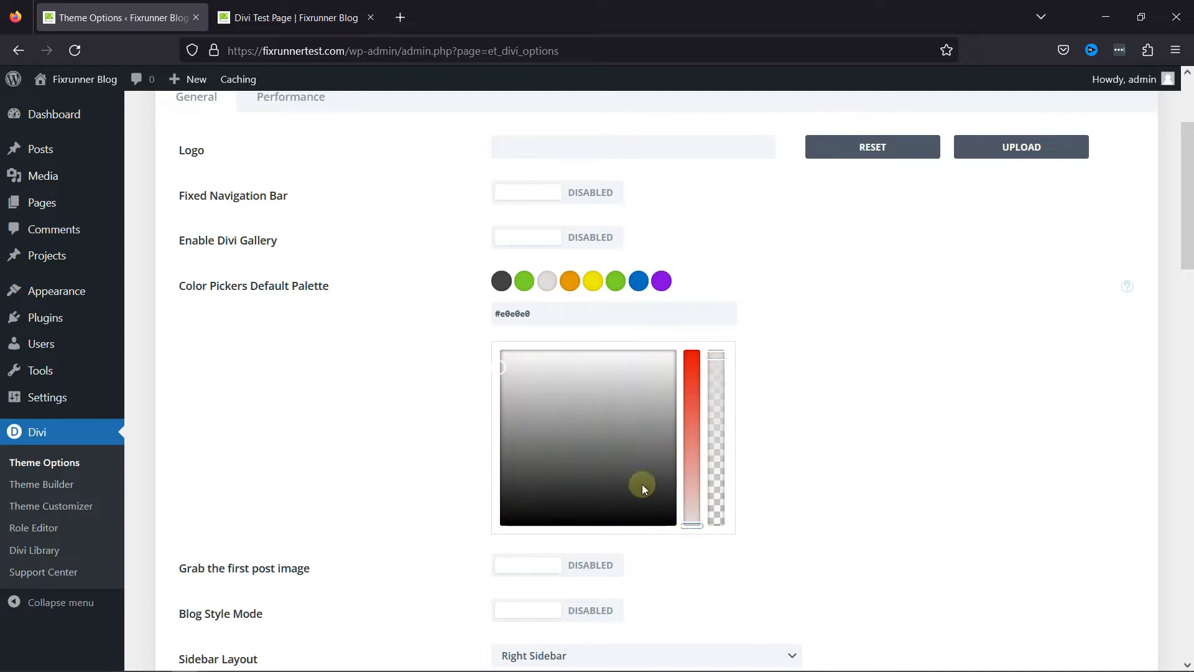
{"action": "left_click_drag", "start_coordinate": [522, 355], "coordinate": [578, 347]}
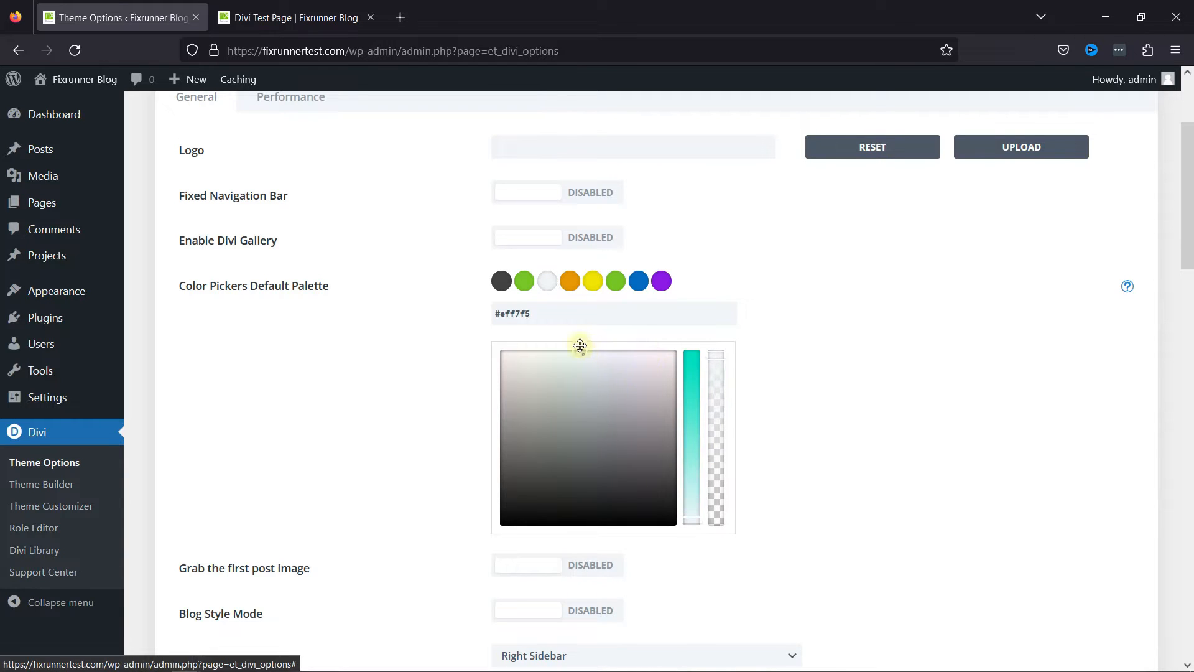
{"action": "left_click_drag", "start_coordinate": [530, 314], "coordinate": [501, 314]}
{"action": "type", "text": "ffffff"}
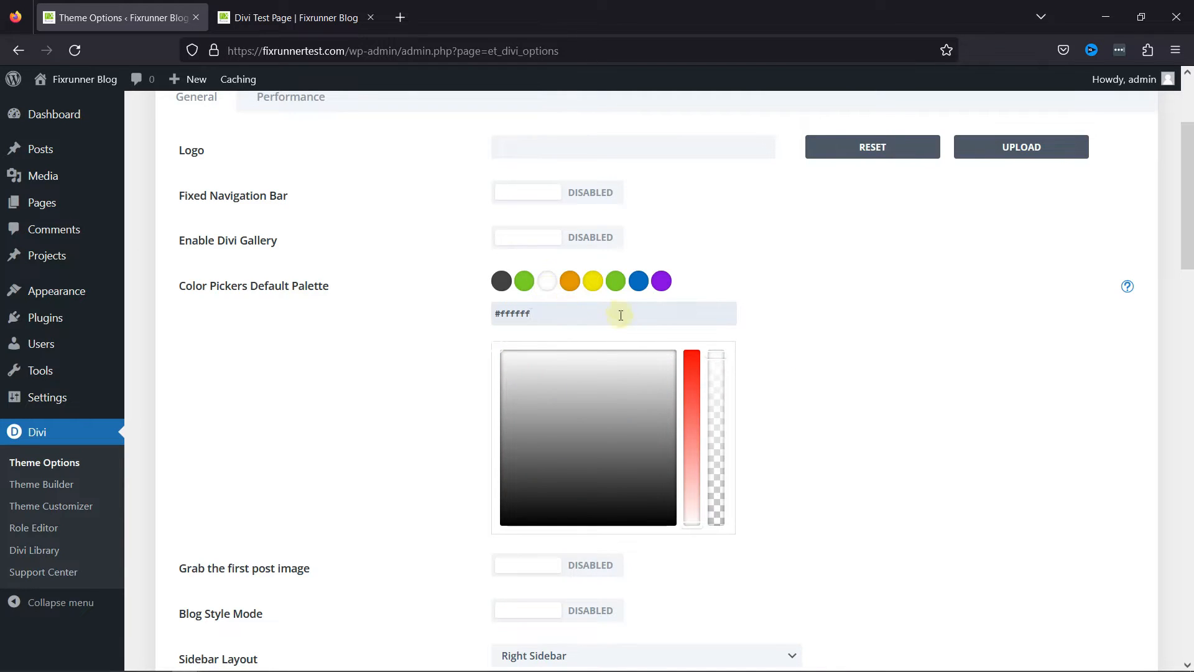
Recolor the fourth palette swatch to black #000000, the fifth to red and the sixth to yellow #f4f129.
{"action": "left_click", "coordinate": [571, 283]}
{"action": "left_click_drag", "start_coordinate": [519, 365], "coordinate": [555, 521]}
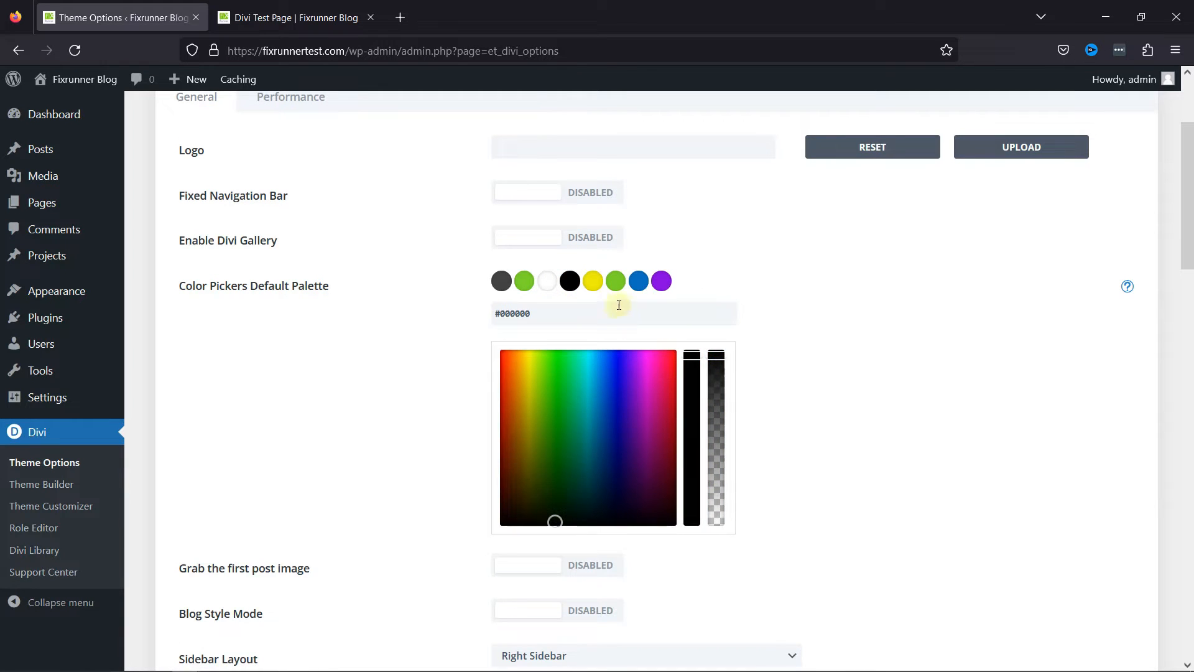
{"action": "left_click", "coordinate": [593, 283]}
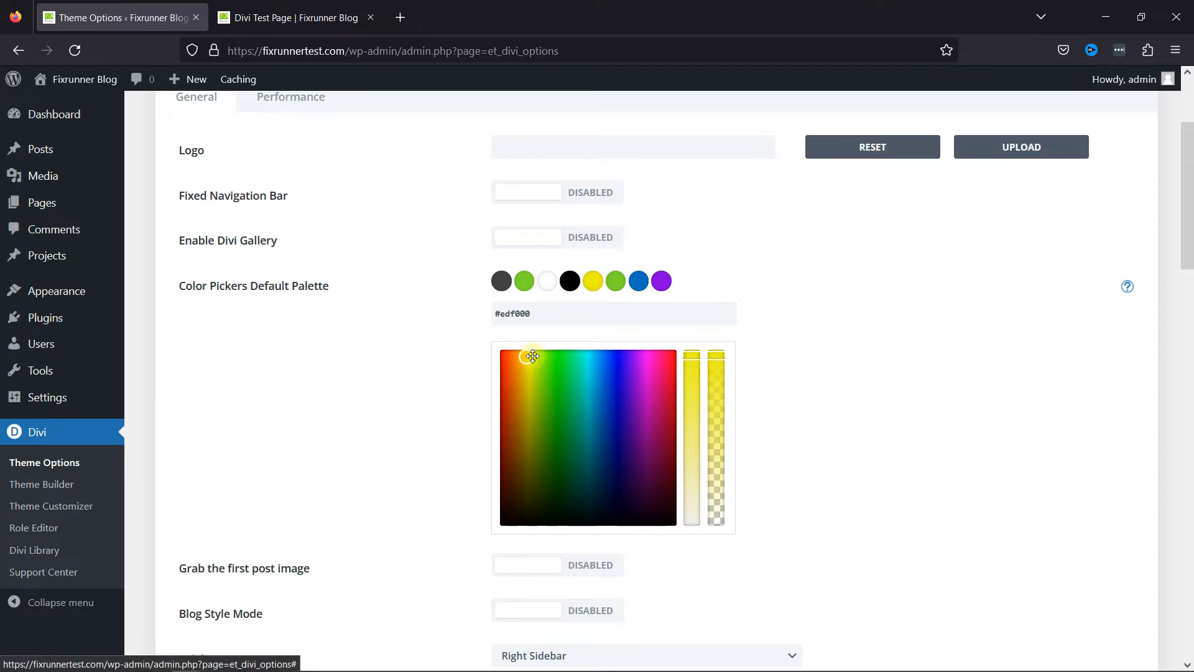
{"action": "left_click_drag", "start_coordinate": [533, 358], "coordinate": [501, 371]}
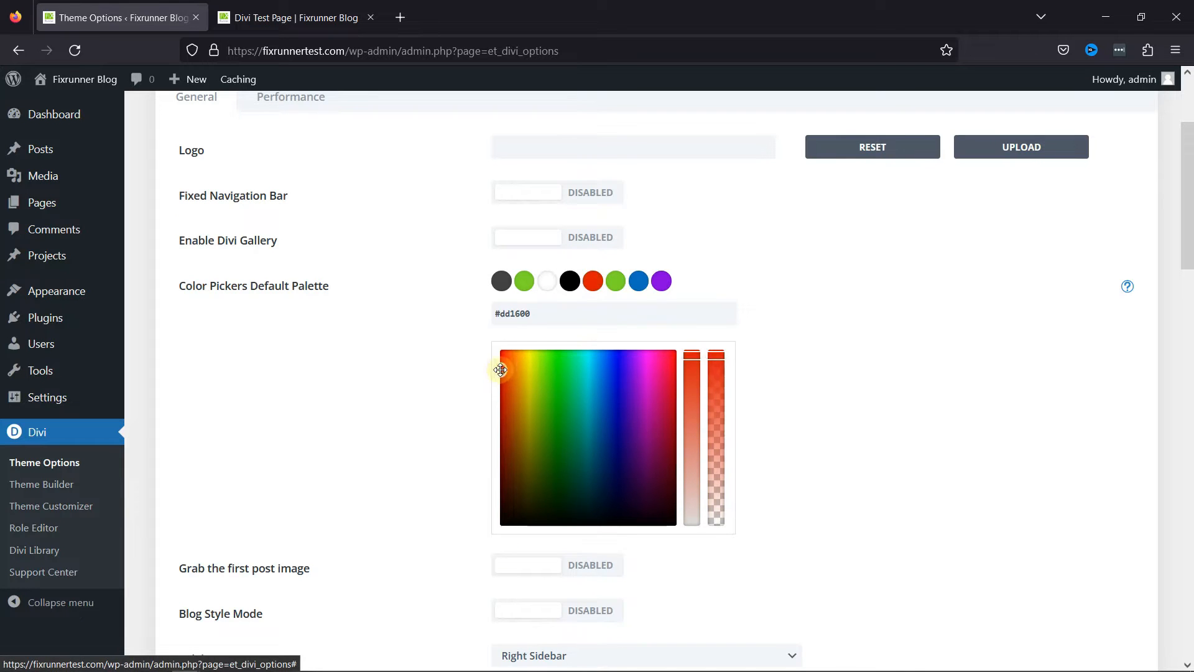
{"action": "left_click", "coordinate": [617, 282]}
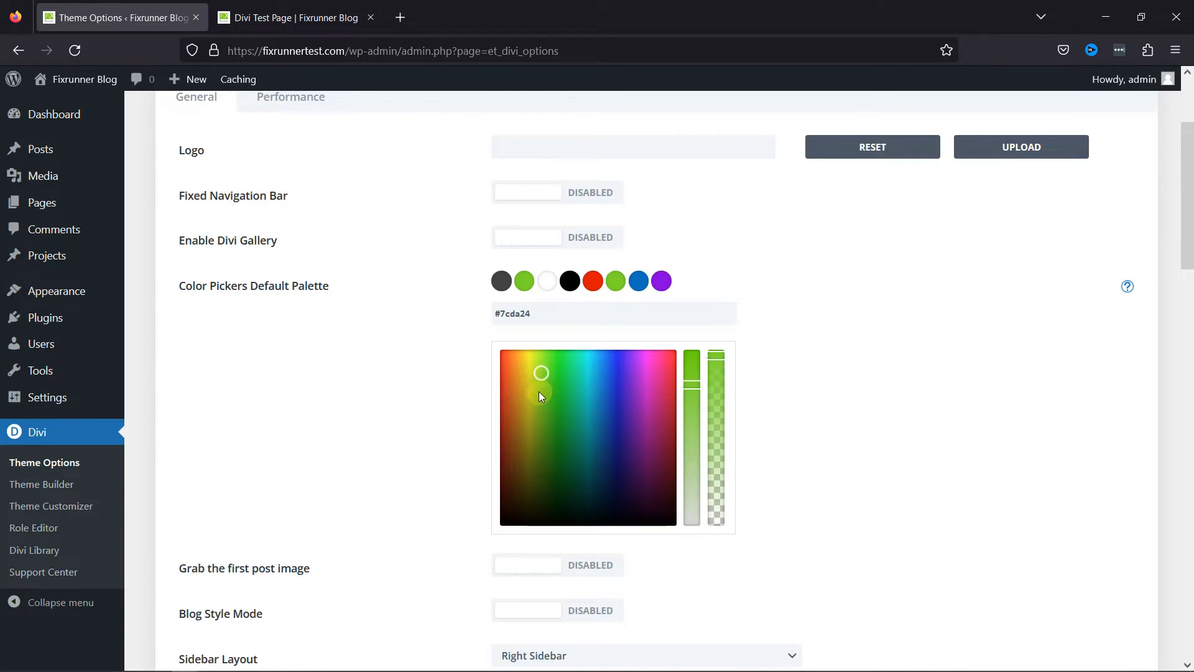
{"action": "left_click_drag", "start_coordinate": [541, 370], "coordinate": [530, 347]}
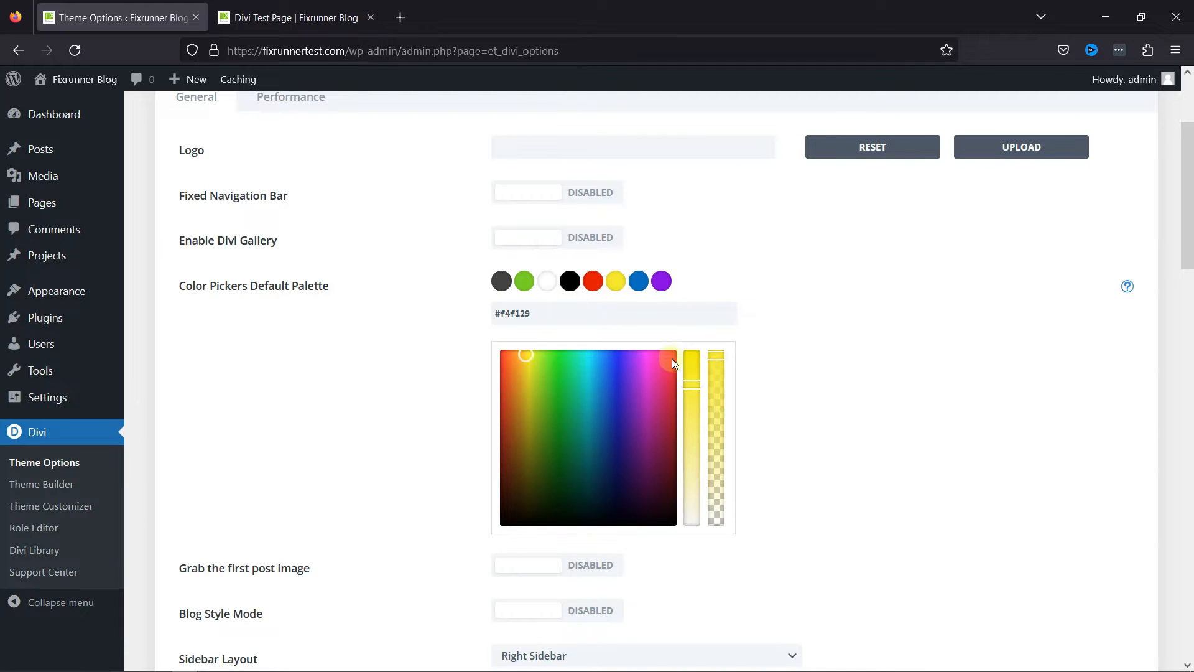
{"action": "left_click", "coordinate": [346, 371]}
Save the theme options with the modified default color palette.
{"action": "scroll", "coordinate": [349, 373], "scroll_direction": "down", "scroll_amount": 20}
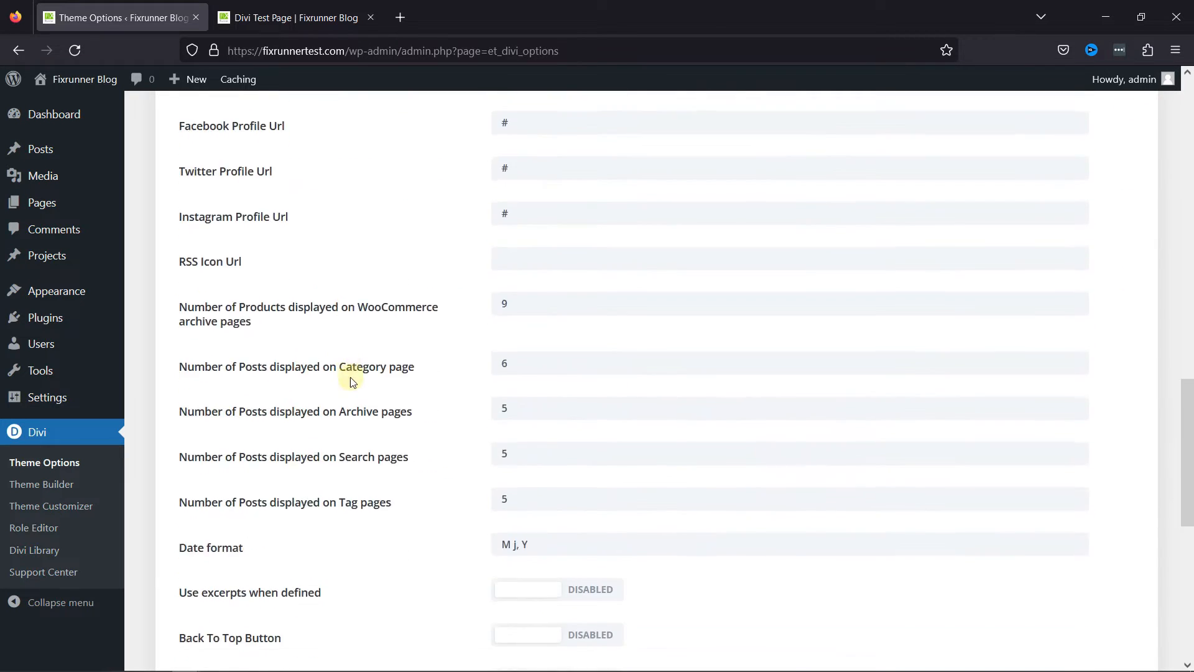
{"action": "left_click", "coordinate": [235, 609]}
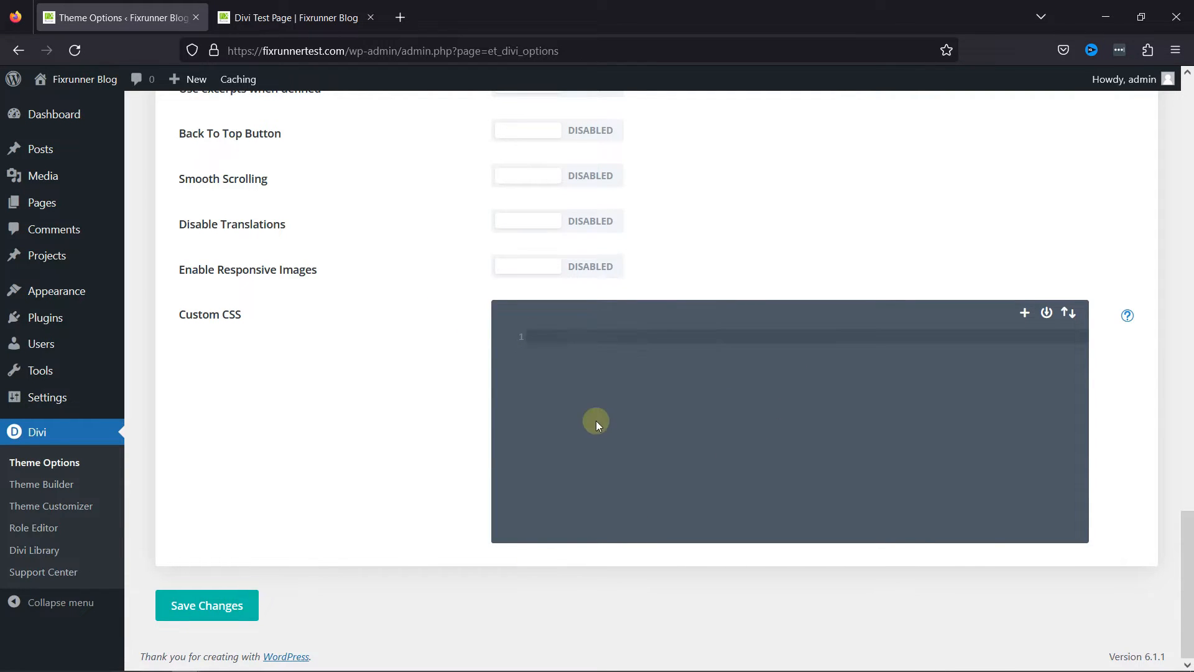
{"action": "scroll", "coordinate": [381, 374], "scroll_direction": "up", "scroll_amount": 8}
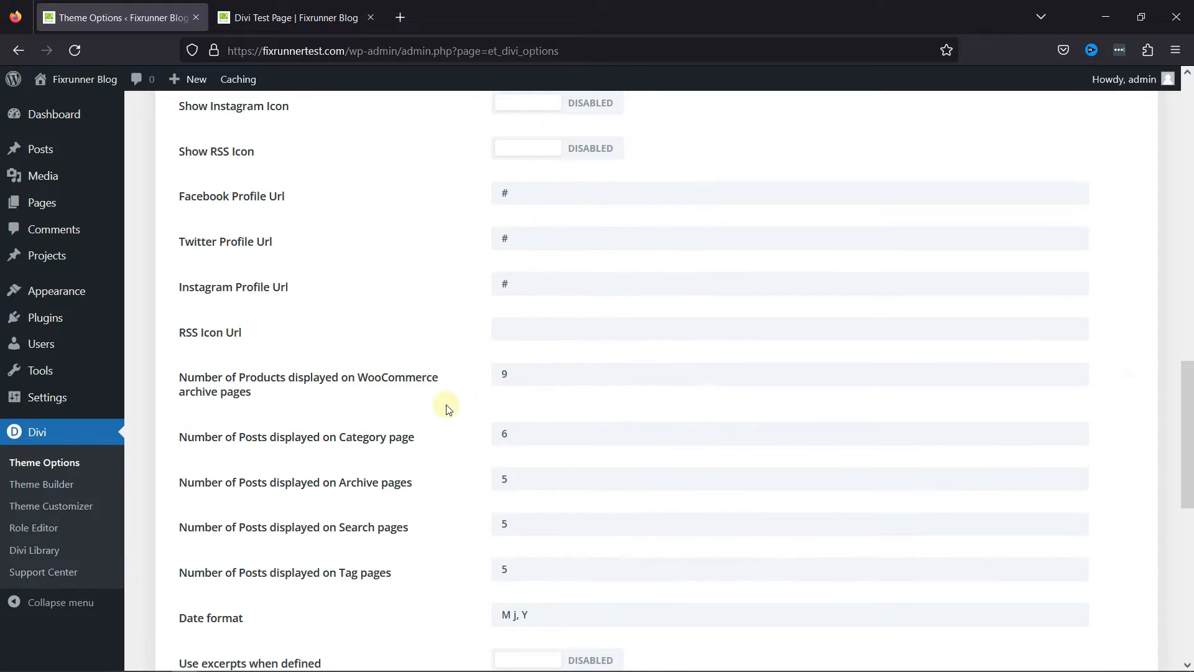
{"action": "scroll", "coordinate": [446, 409], "scroll_direction": "down", "scroll_amount": 7}
{"action": "scroll", "coordinate": [364, 424], "scroll_direction": "down", "scroll_amount": 2}
{"action": "left_click", "coordinate": [213, 604]}
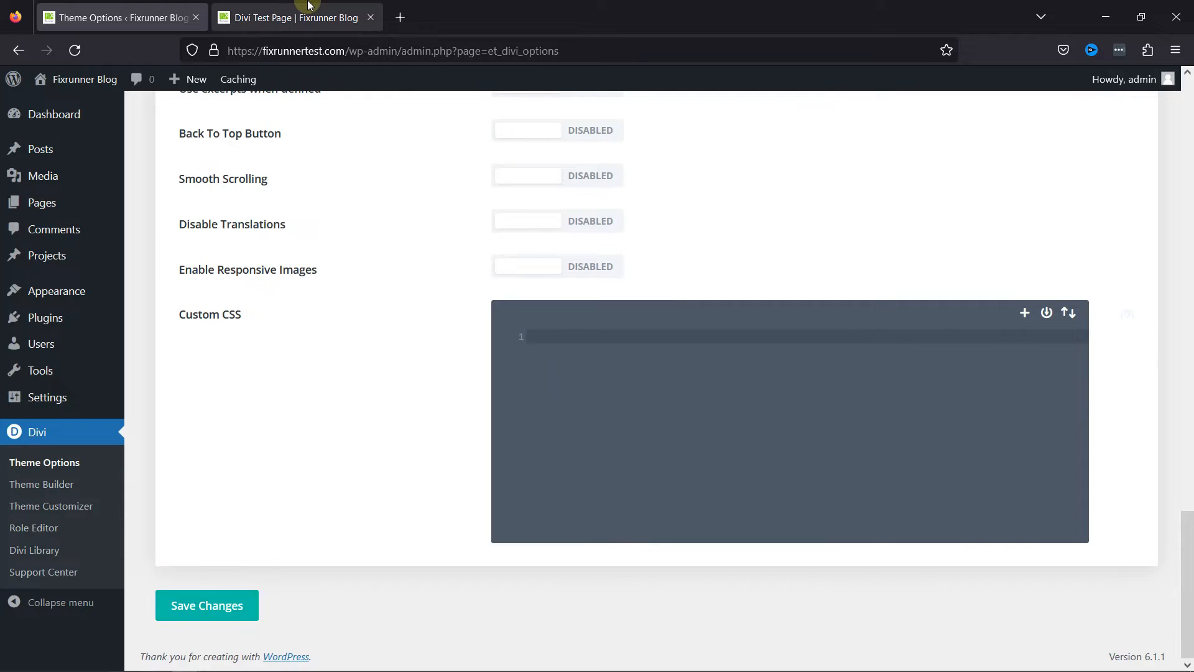
Reload the Divi Test Page in the Visual Builder and open the Background settings of its section.
{"action": "left_click", "coordinate": [309, 5]}
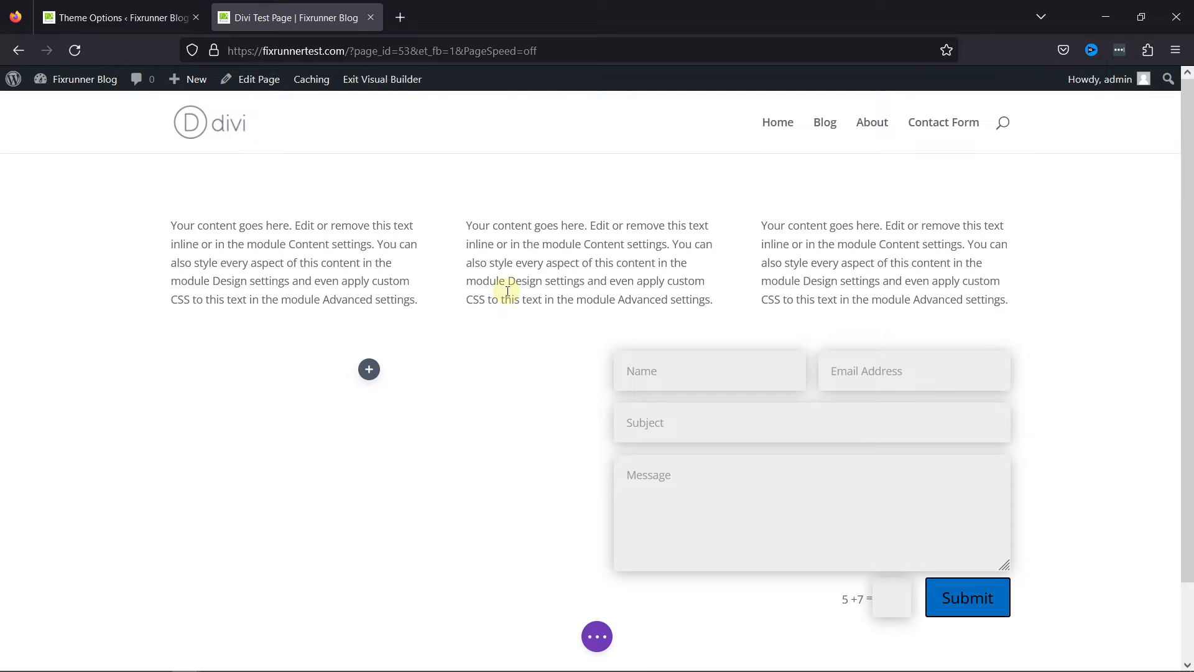
{"action": "left_click", "coordinate": [68, 47]}
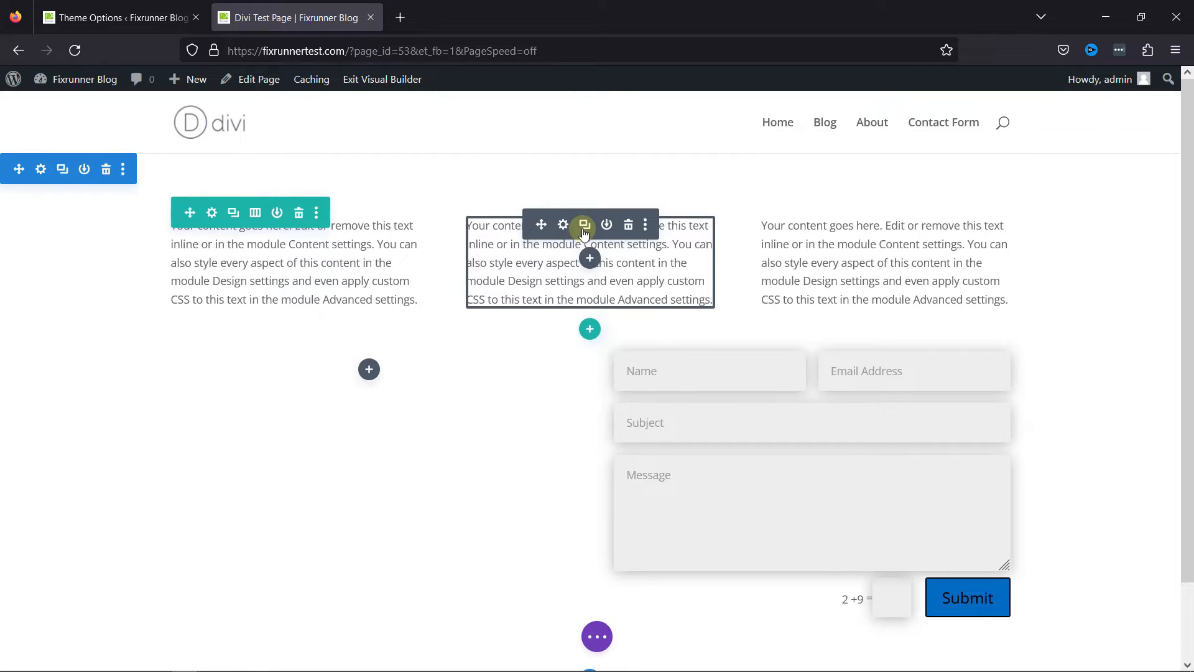
{"action": "left_click", "coordinate": [40, 168]}
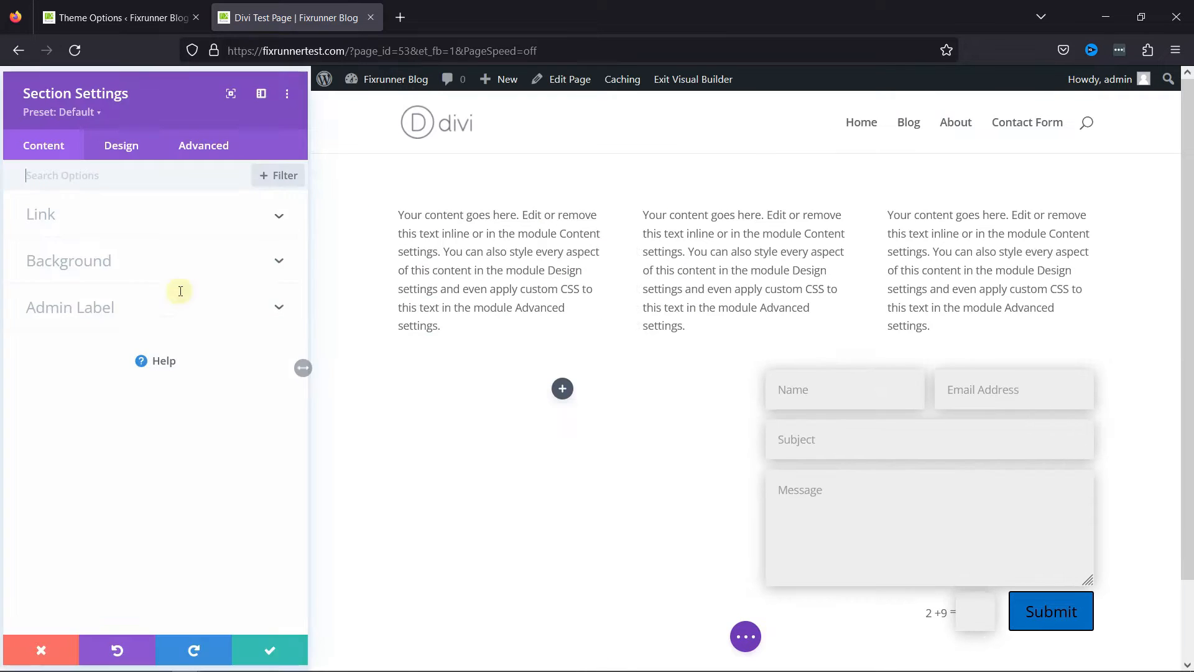
{"action": "left_click", "coordinate": [162, 257]}
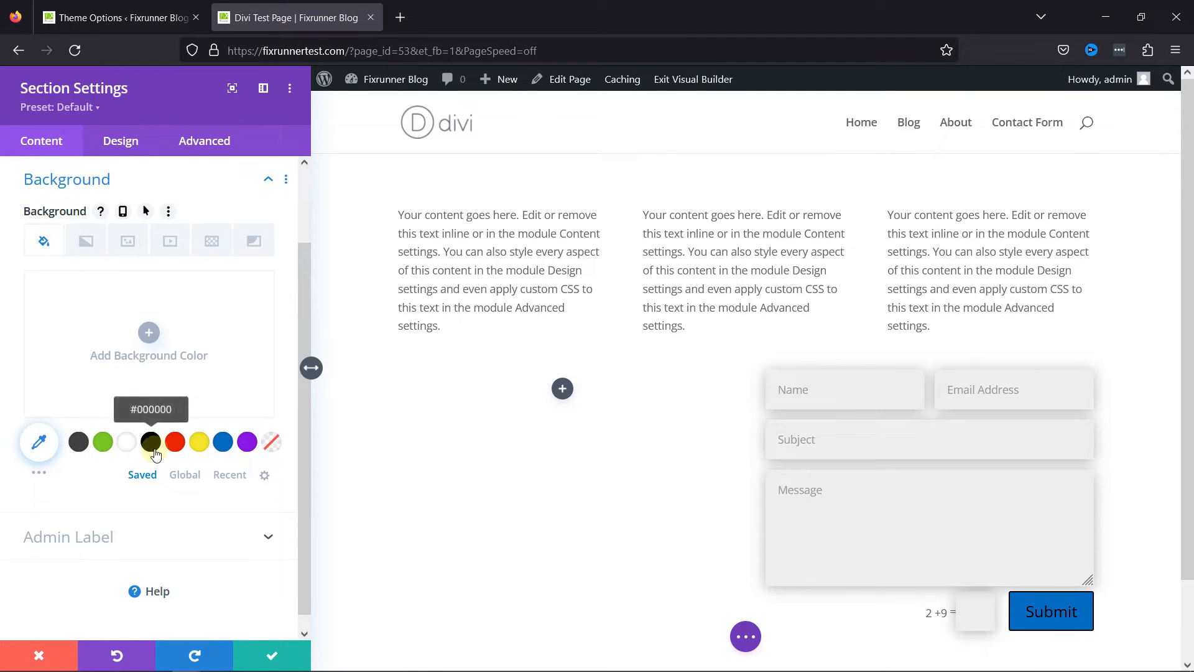
Try the saved palette colors #424242, #7cda24 and #ffffff in turn as the section's background.
{"action": "left_click", "coordinate": [78, 444]}
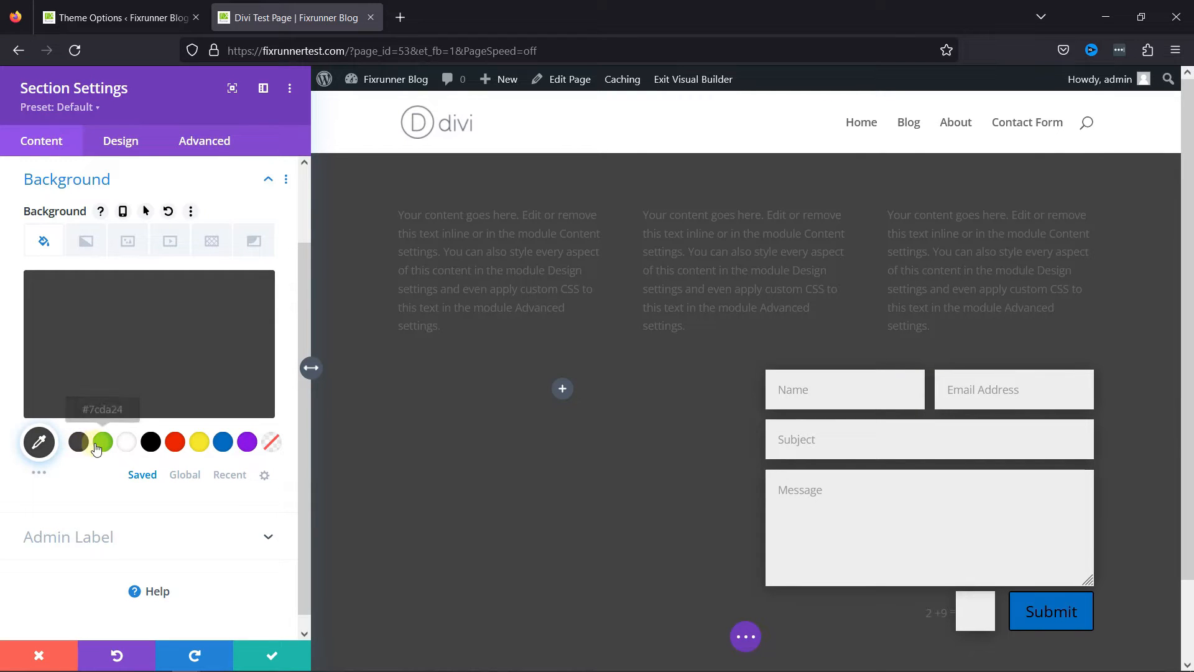
{"action": "left_click", "coordinate": [103, 445]}
{"action": "left_click", "coordinate": [124, 446]}
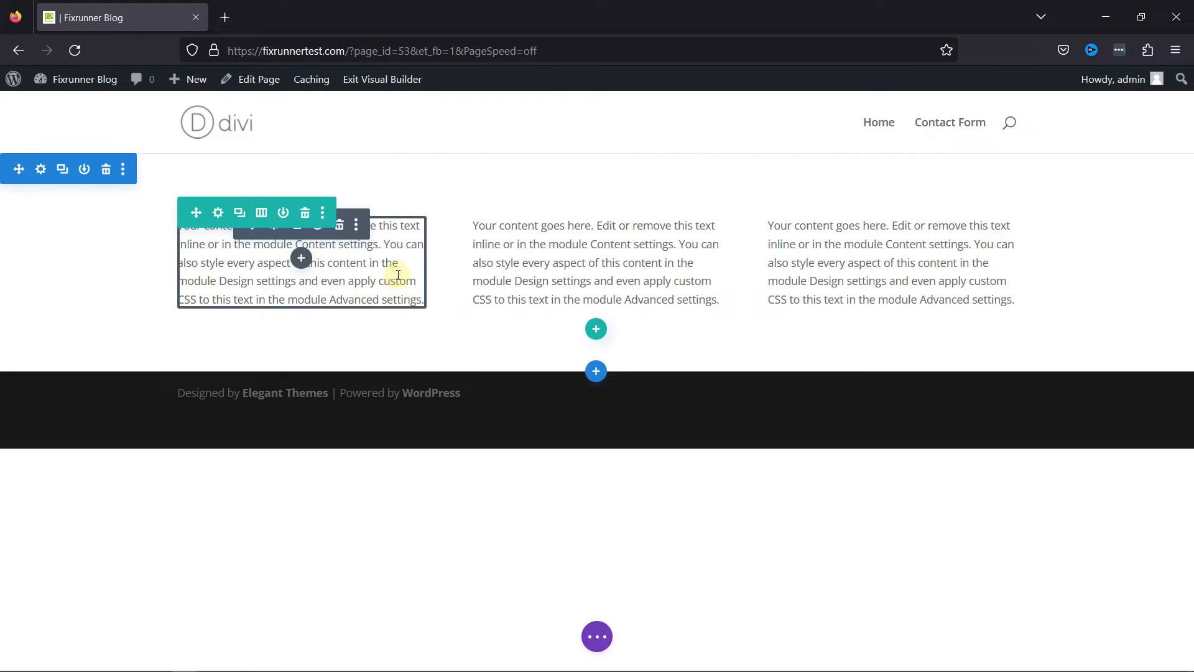
Give the first column's text module the soft all-around box shadow preset and save its settings.
{"action": "left_click", "coordinate": [274, 235]}
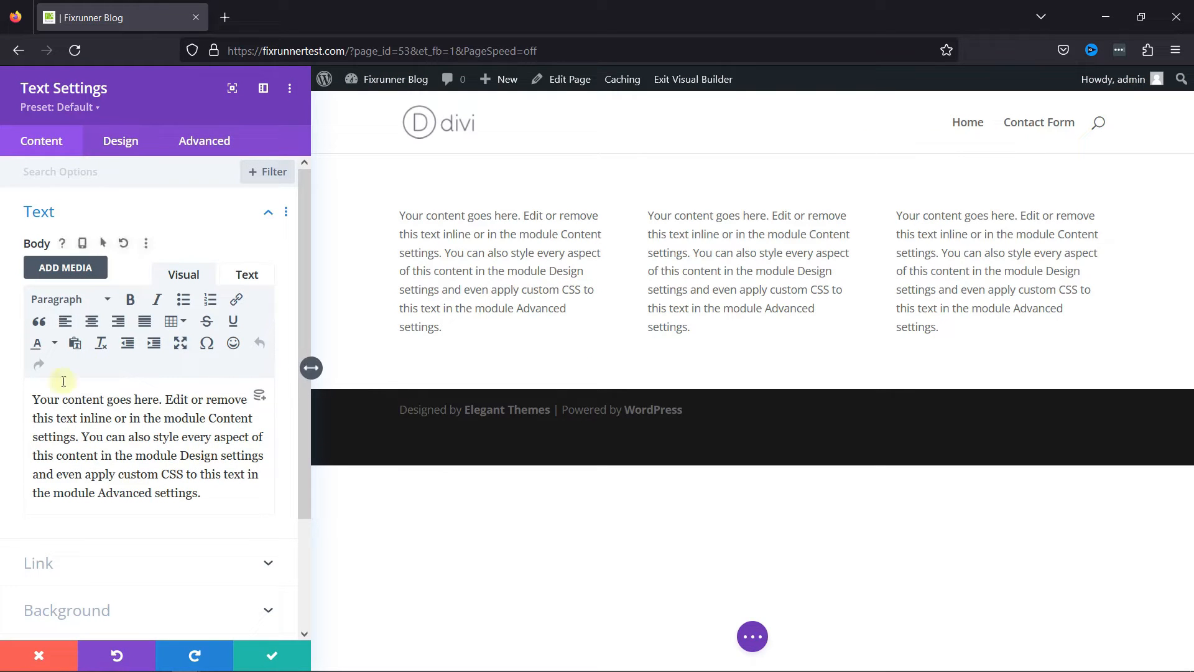
{"action": "scroll", "coordinate": [160, 501], "scroll_direction": "down", "scroll_amount": 2}
{"action": "scroll", "coordinate": [160, 500], "scroll_direction": "up", "scroll_amount": 2}
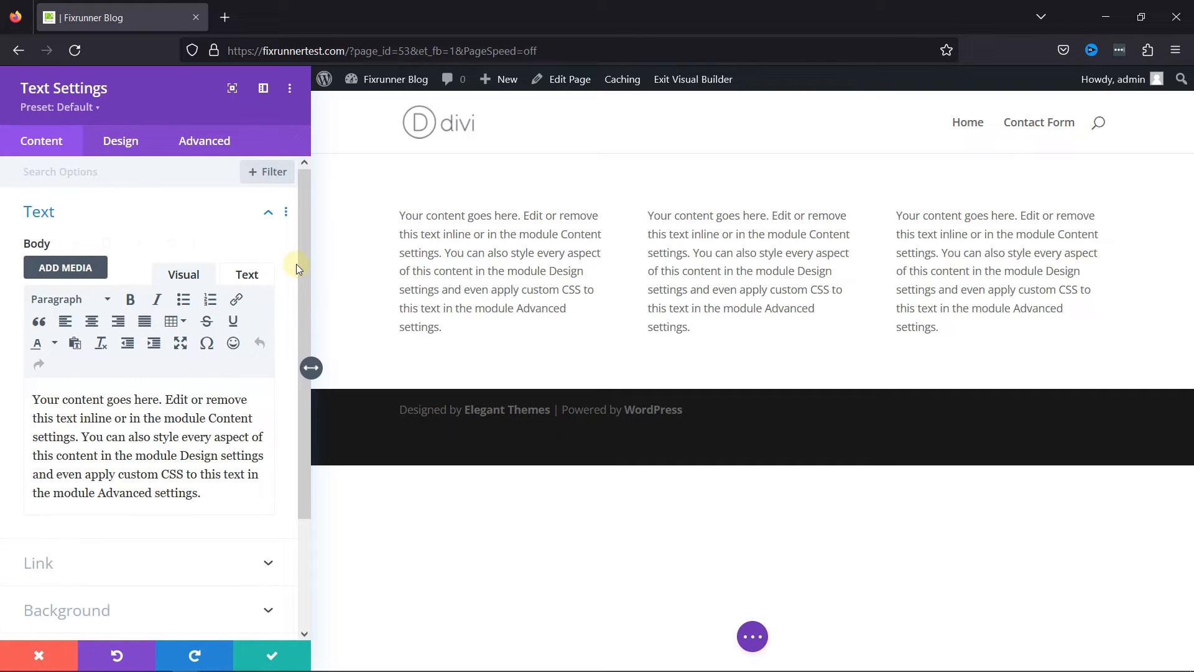
{"action": "left_click", "coordinate": [121, 141]}
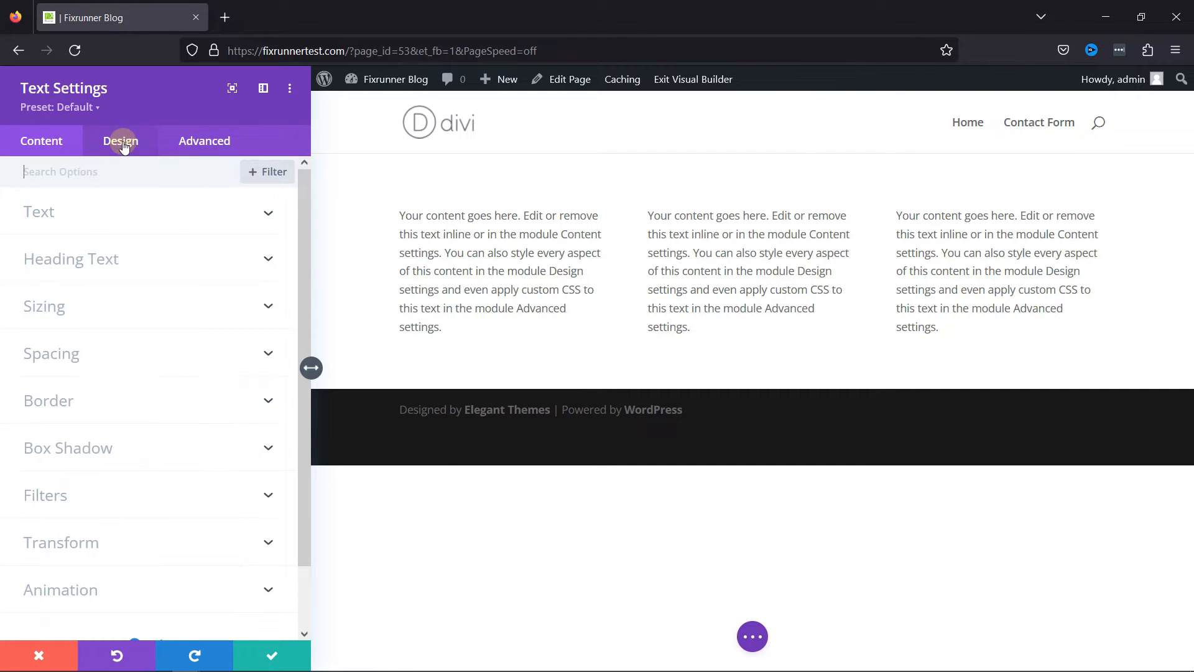
{"action": "scroll", "coordinate": [146, 338], "scroll_direction": "down", "scroll_amount": 2}
{"action": "scroll", "coordinate": [147, 338], "scroll_direction": "up", "scroll_amount": 2}
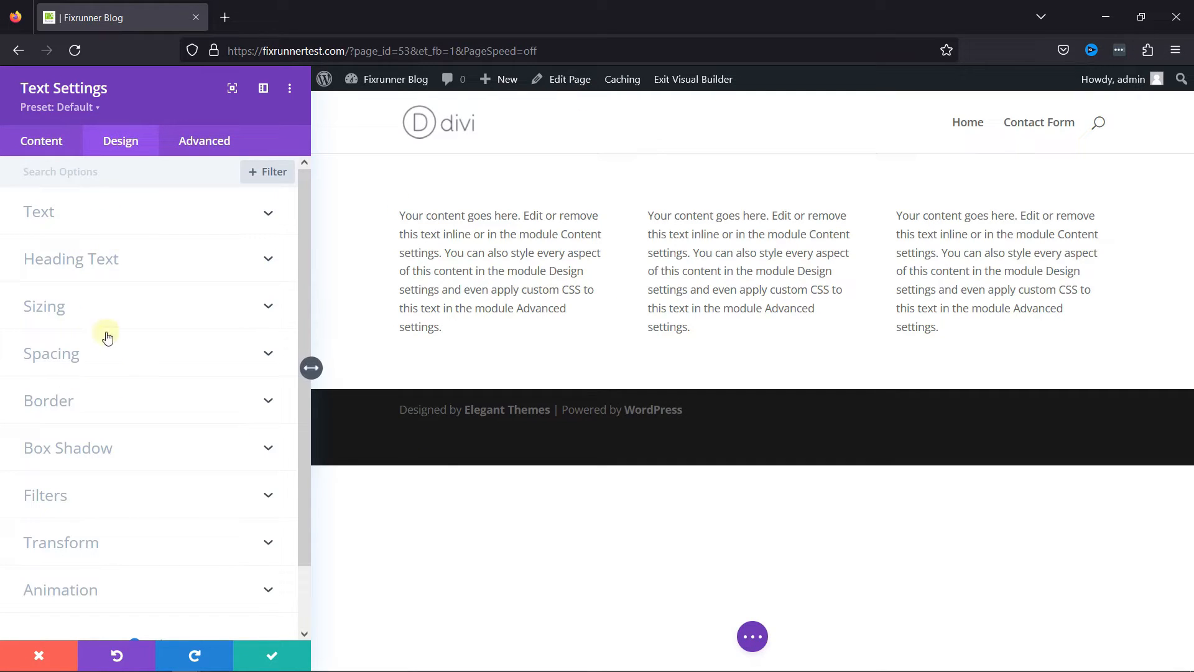
{"action": "left_click", "coordinate": [120, 454]}
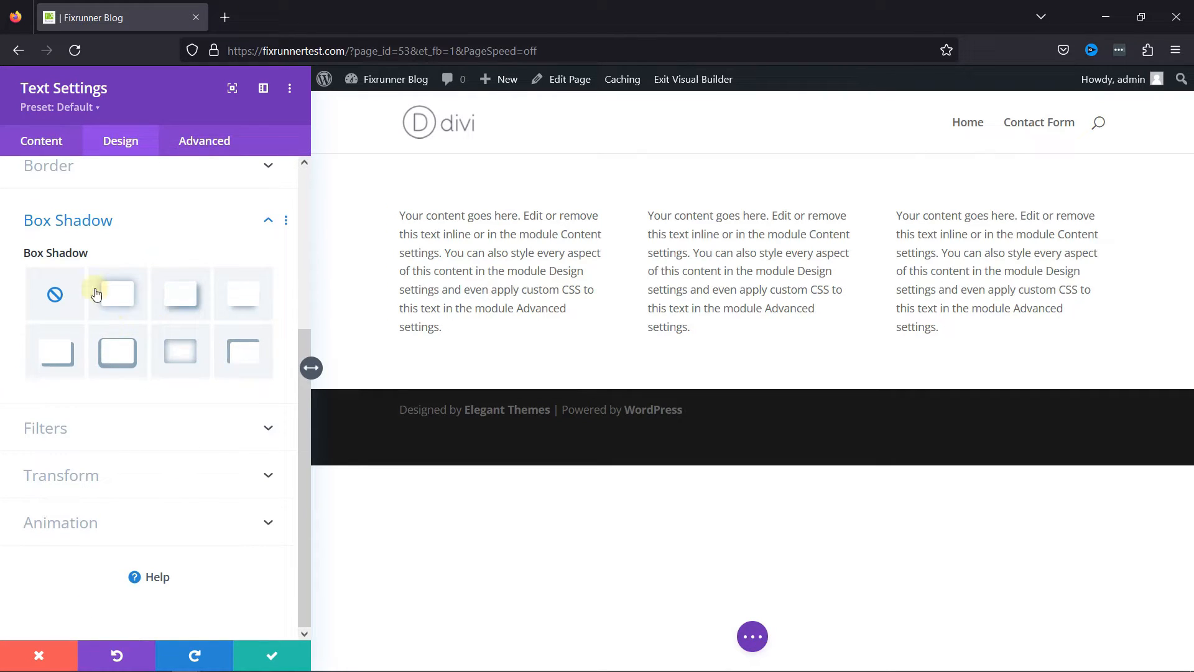
{"action": "left_click", "coordinate": [116, 294]}
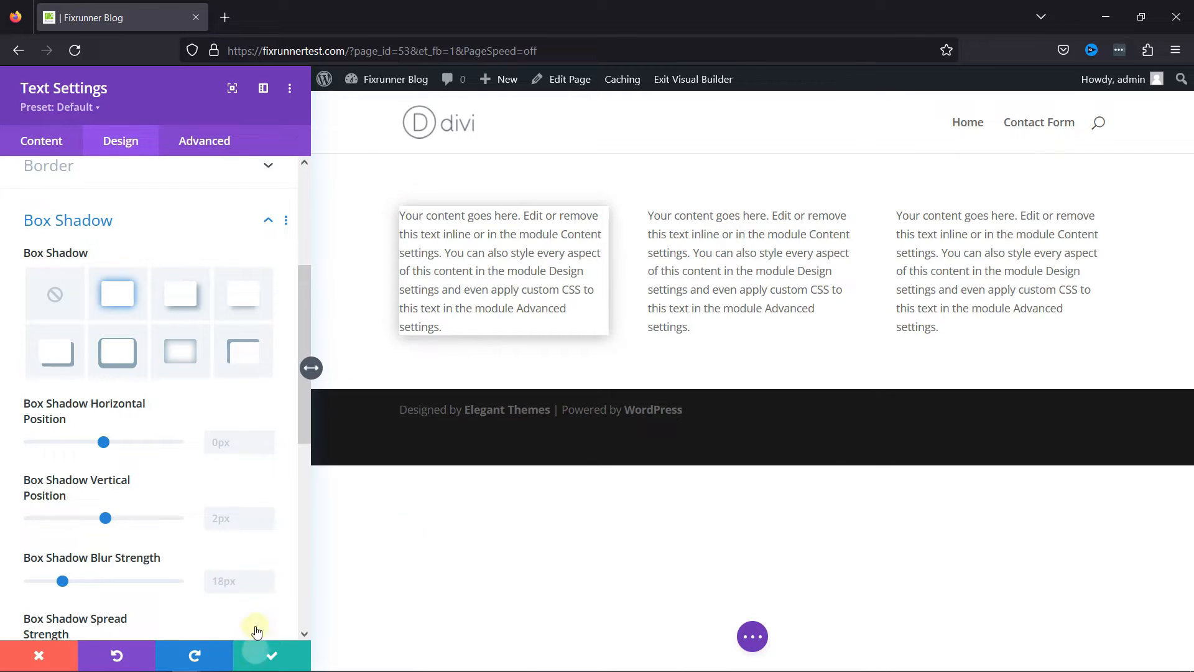
{"action": "left_click", "coordinate": [258, 652]}
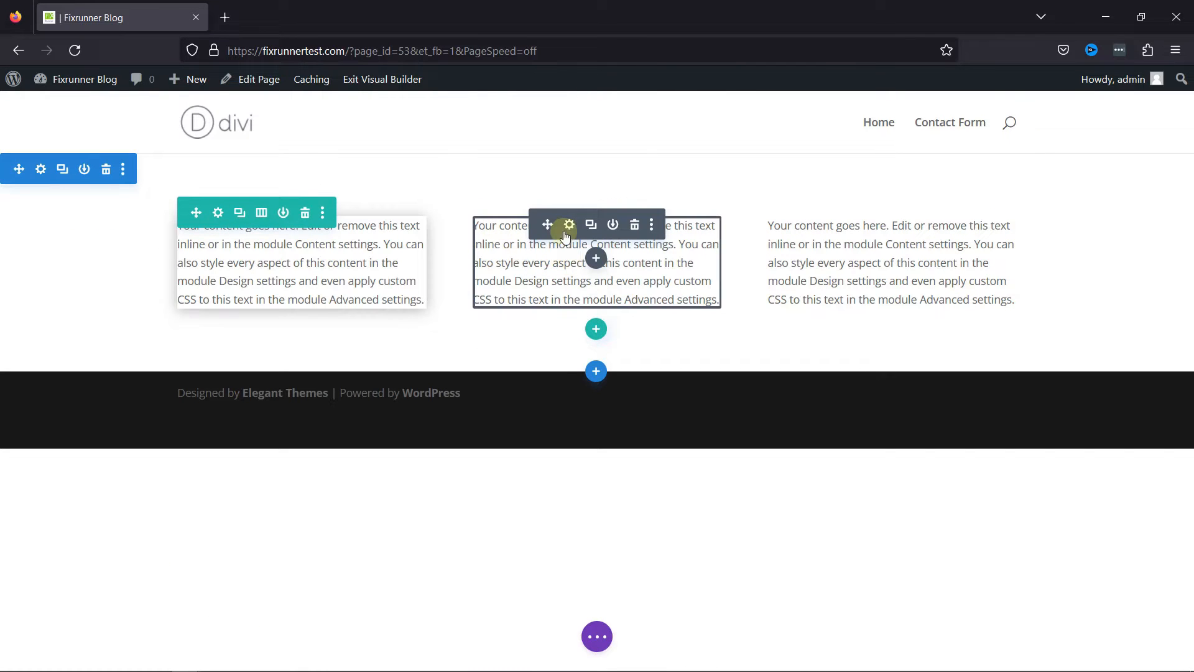
Try the outline box shadow on the middle column's text module, switch it to the inner shadow preset and save its settings.
{"action": "left_click", "coordinate": [569, 229]}
{"action": "left_click", "coordinate": [148, 143]}
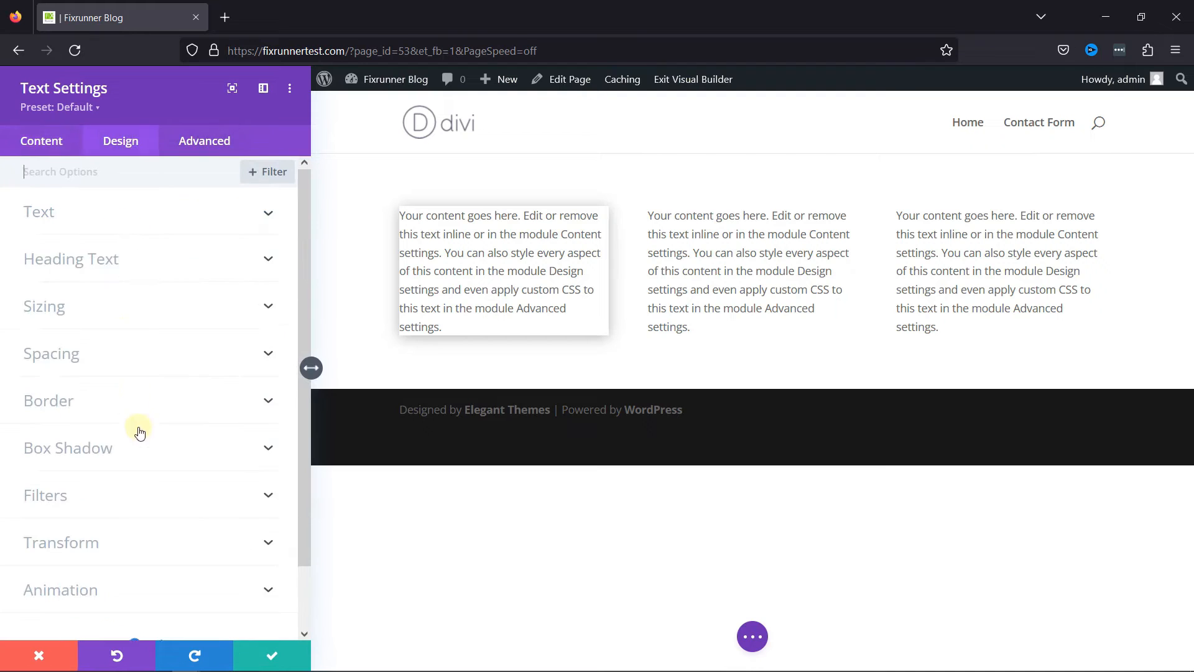
{"action": "scroll", "coordinate": [125, 410], "scroll_direction": "down", "scroll_amount": 1}
{"action": "left_click", "coordinate": [110, 379]}
{"action": "left_click", "coordinate": [131, 343]}
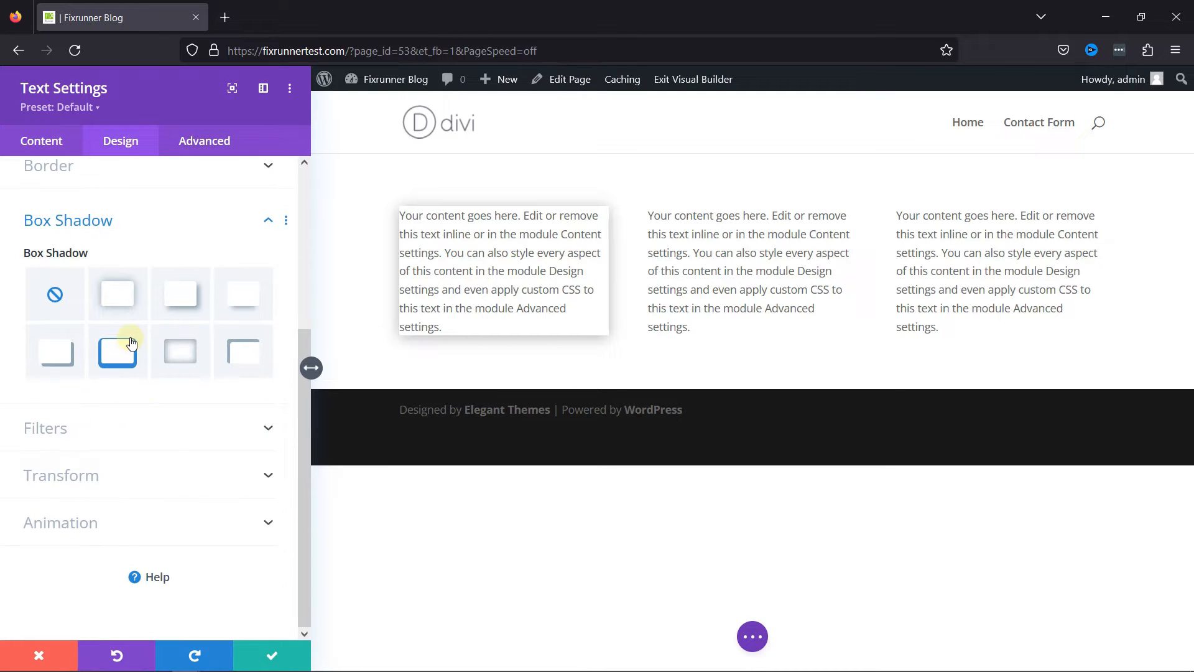
{"action": "left_click", "coordinate": [163, 350]}
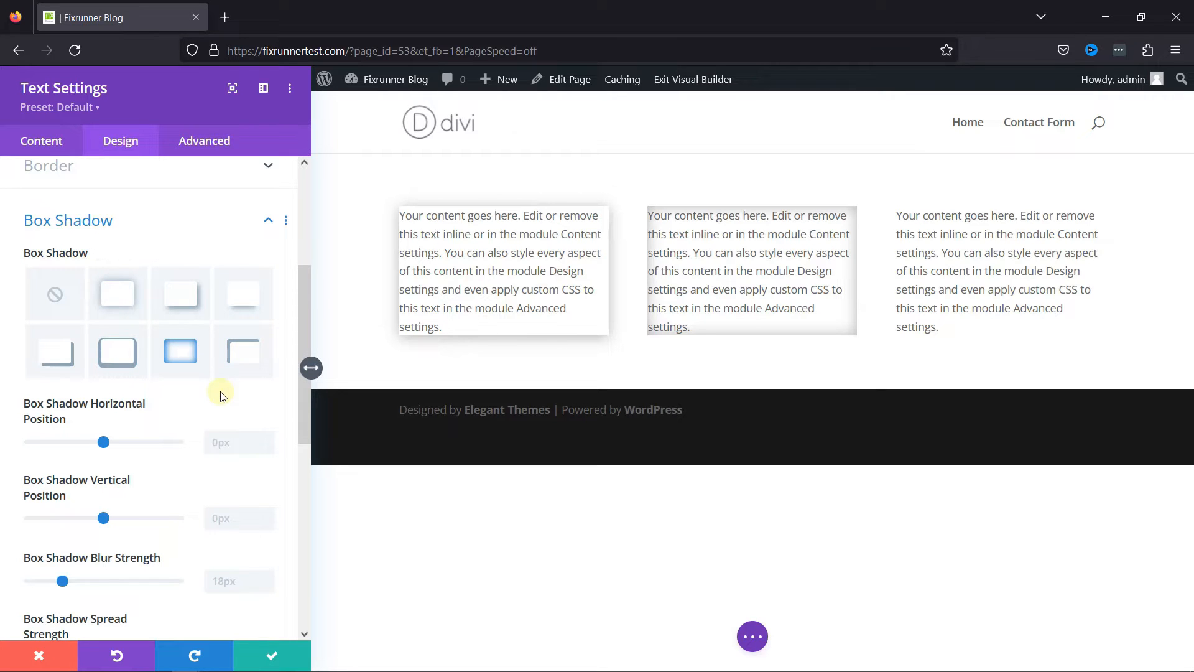
{"action": "left_click", "coordinate": [273, 650]}
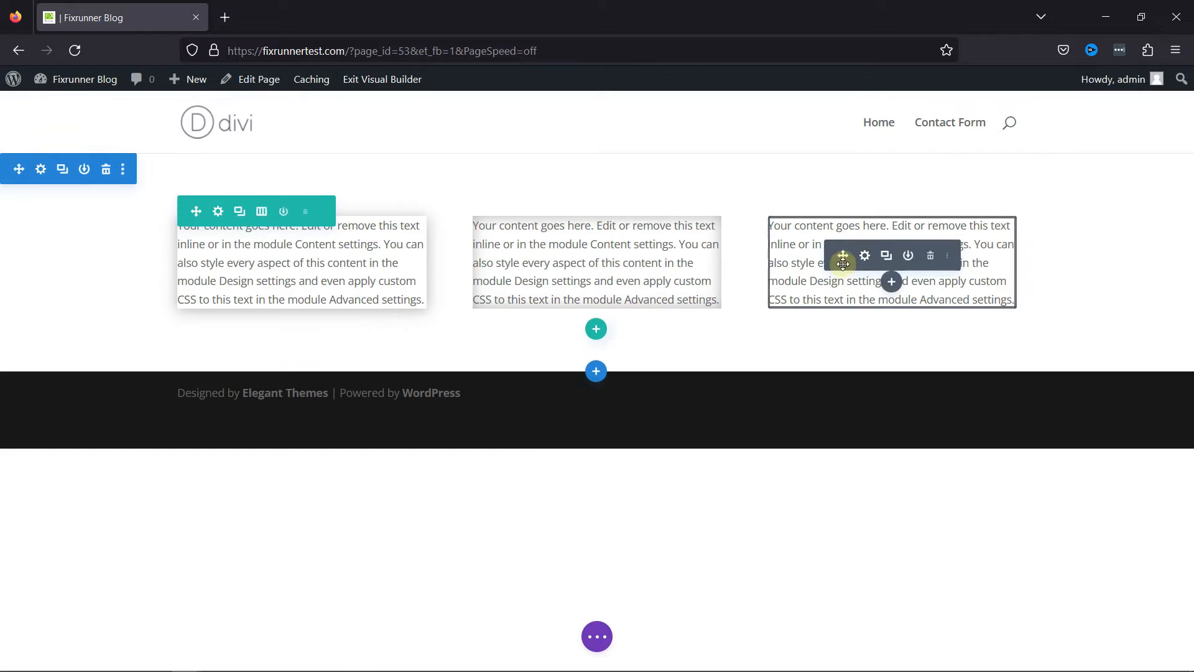
Give the third column's text module the solid box shadow preset offset toward its bottom-right corner.
{"action": "left_click_drag", "start_coordinate": [852, 230], "coordinate": [901, 237]}
{"action": "left_click", "coordinate": [861, 225]}
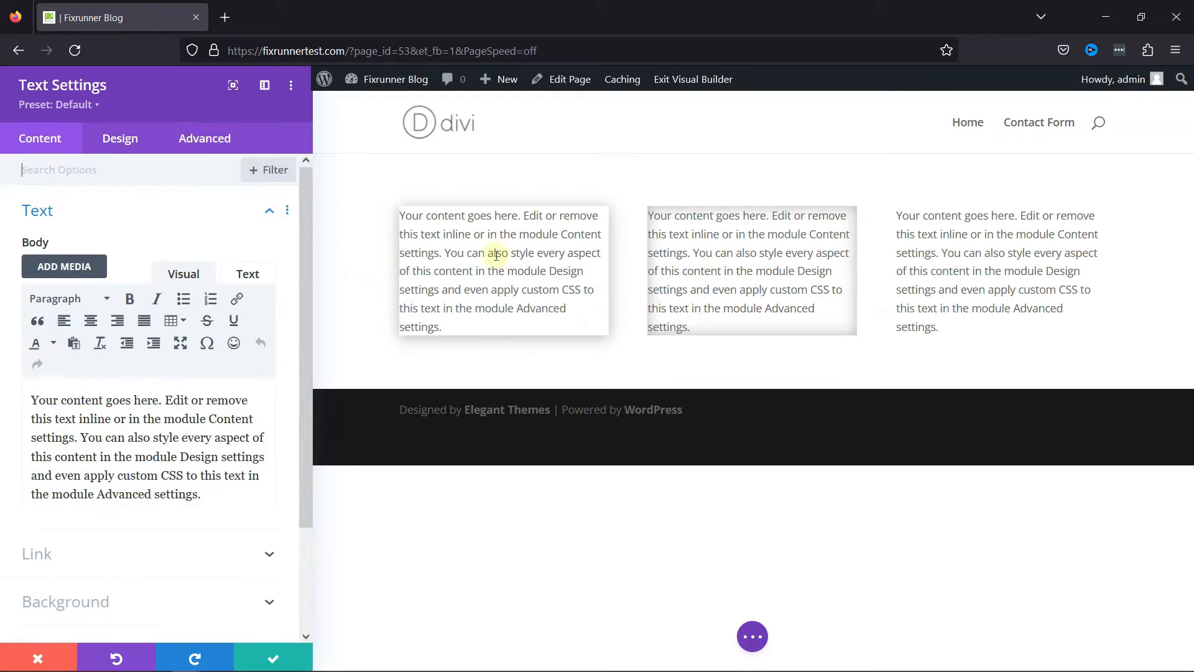
{"action": "left_click", "coordinate": [140, 141]}
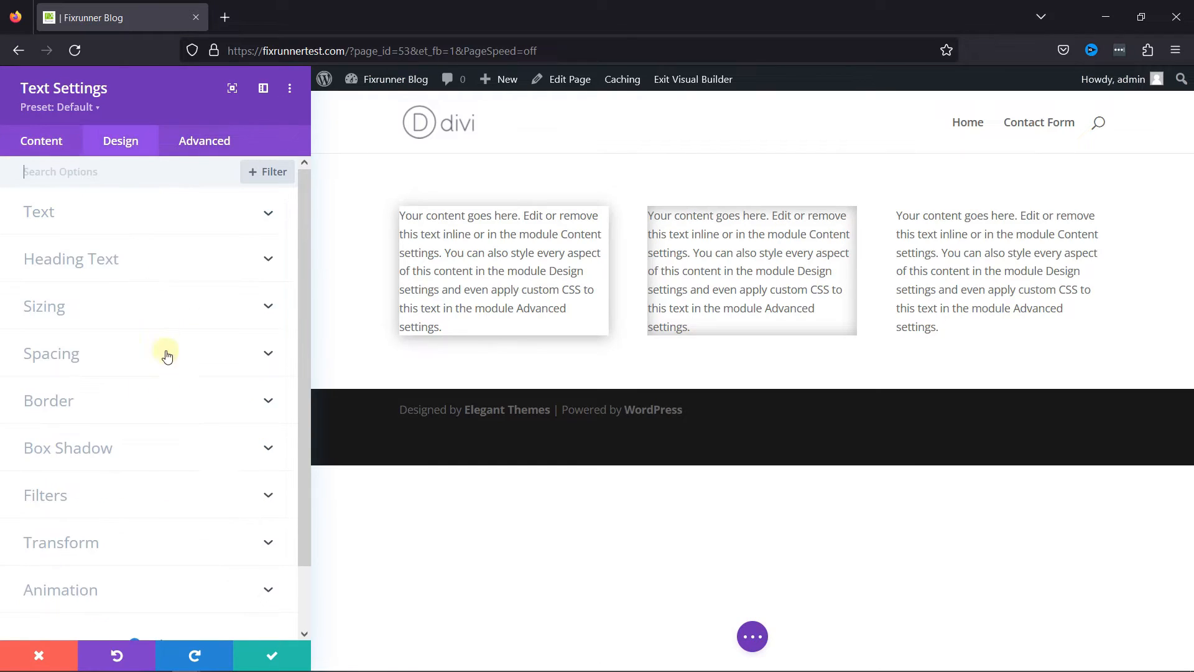
{"action": "left_click", "coordinate": [145, 462]}
{"action": "left_click", "coordinate": [57, 354]}
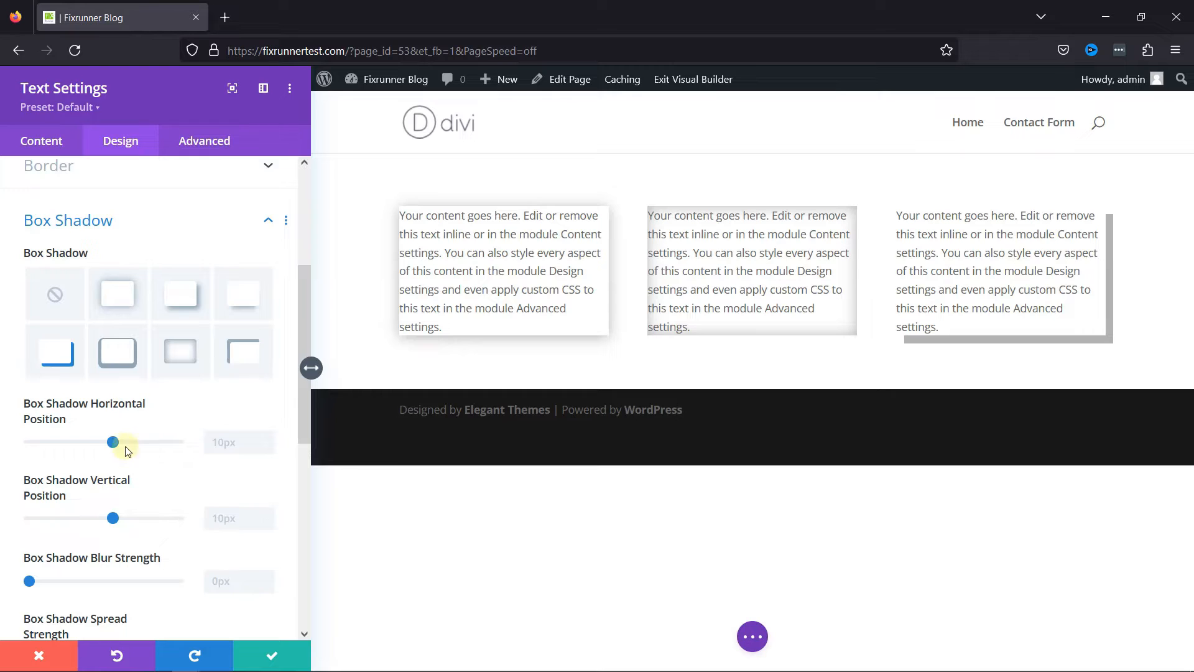
Try red and orange as the third module's shadow color and settle on black.
{"action": "scroll", "coordinate": [143, 497], "scroll_direction": "down", "scroll_amount": 3}
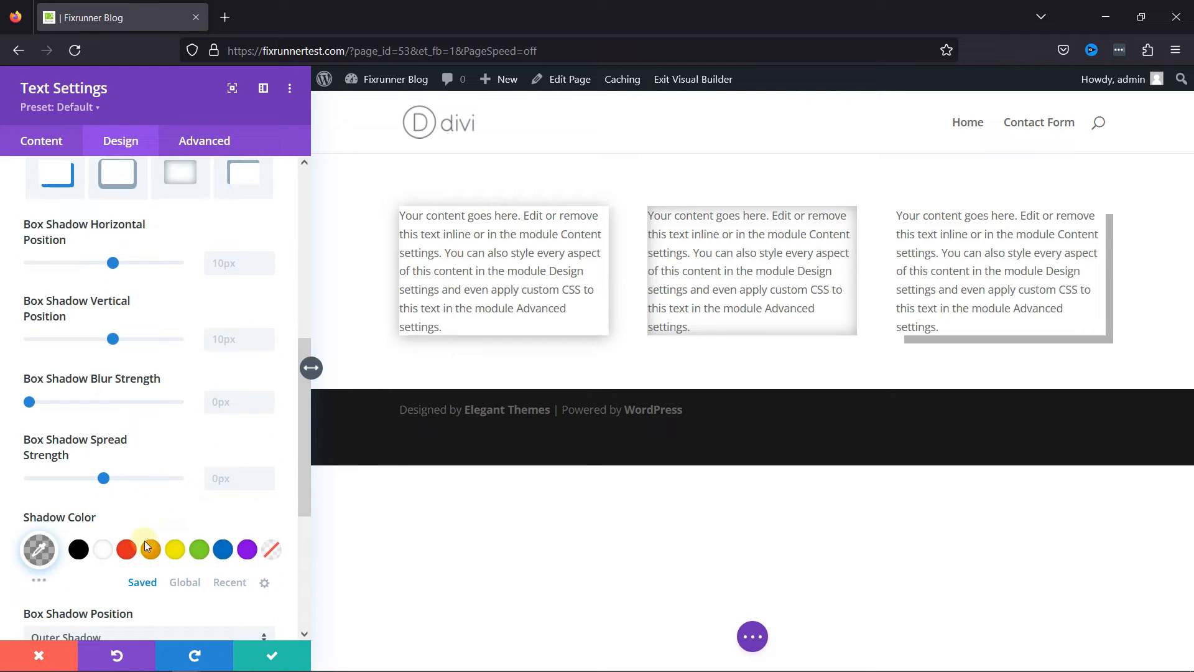
{"action": "left_click", "coordinate": [126, 549]}
{"action": "left_click", "coordinate": [150, 549]}
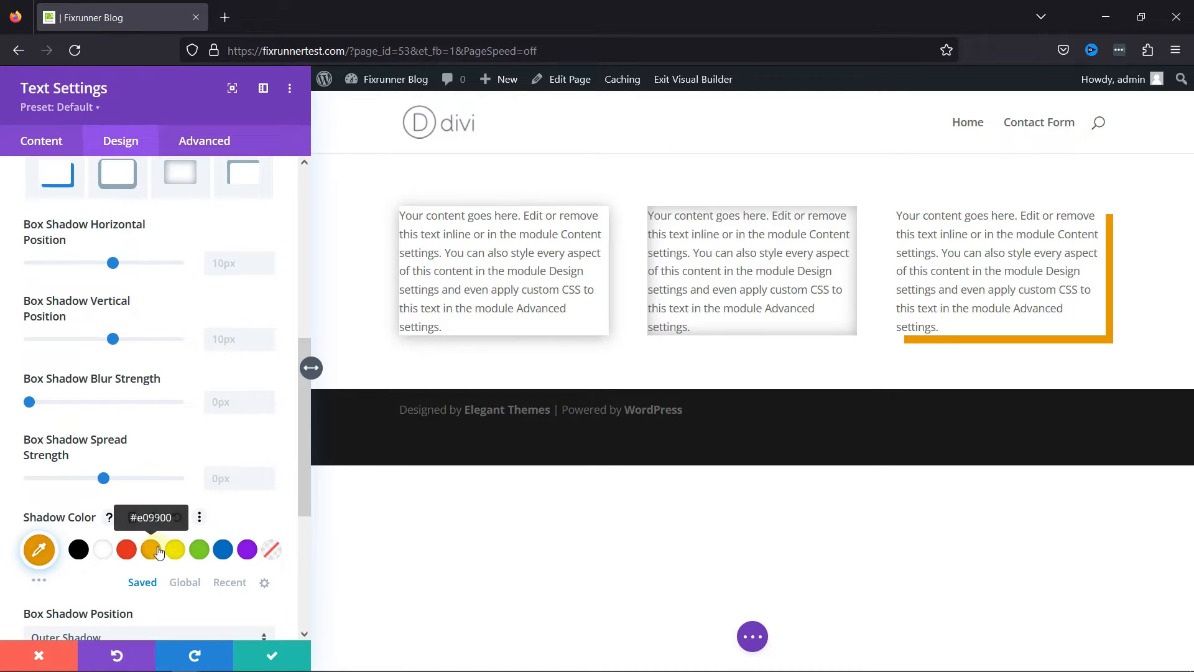
{"action": "left_click", "coordinate": [80, 549]}
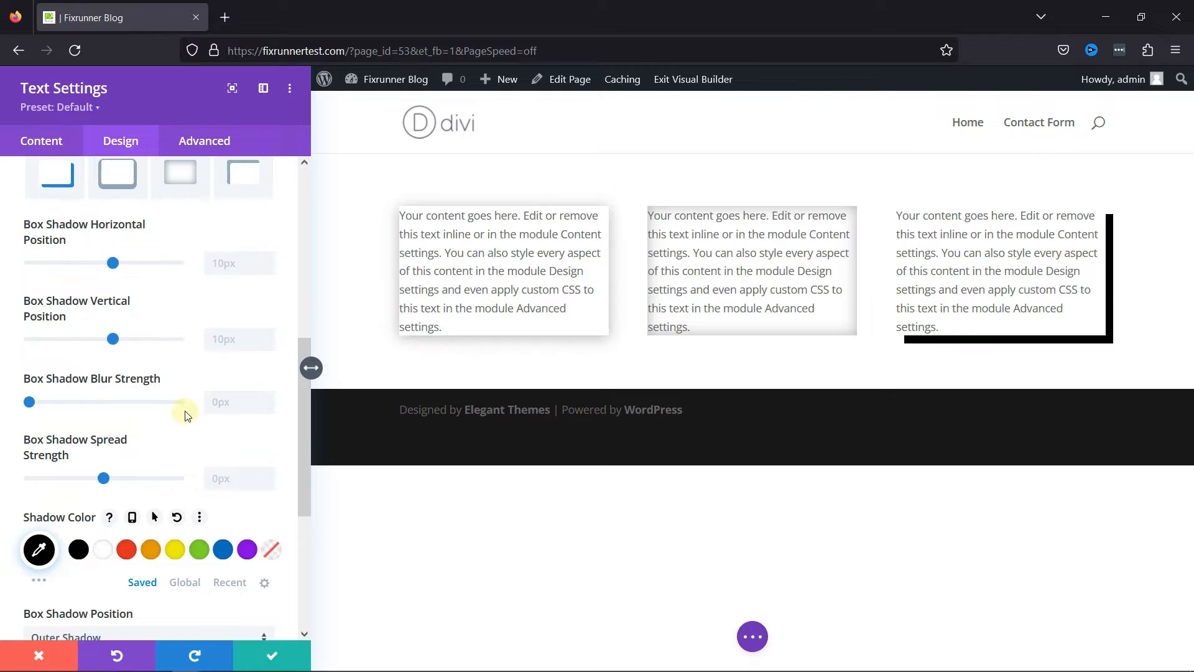
{"action": "scroll", "coordinate": [187, 408], "scroll_direction": "up", "scroll_amount": 6}
{"action": "scroll", "coordinate": [188, 407], "scroll_direction": "down", "scroll_amount": 3}
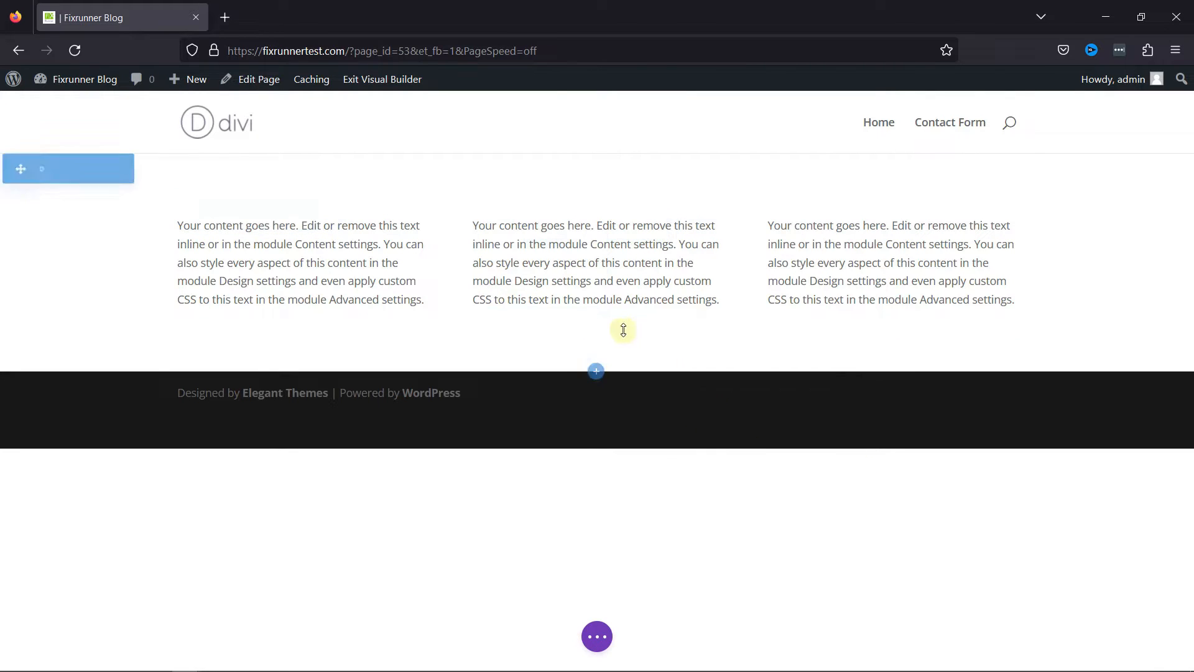
Add a single-column row below the three text modules and insert a Video module in it, filtering the module list by "vi".
{"action": "left_click", "coordinate": [596, 329]}
{"action": "left_click", "coordinate": [524, 448]}
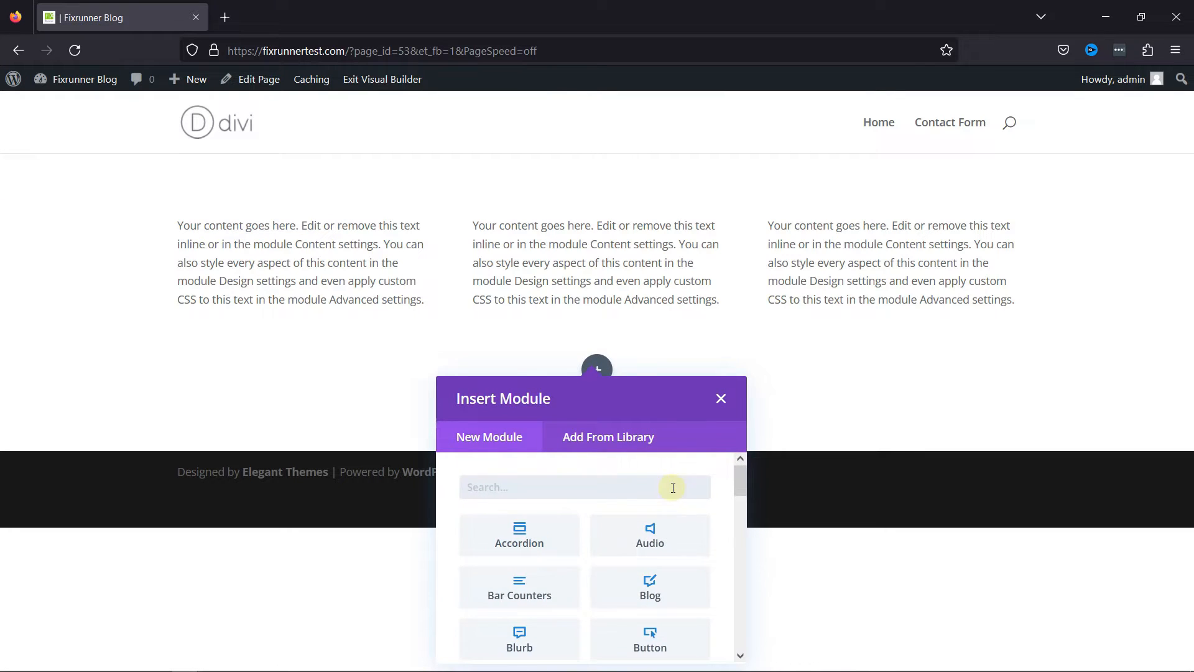
{"action": "scroll", "coordinate": [673, 492], "scroll_direction": "down", "scroll_amount": 1}
{"action": "scroll", "coordinate": [655, 514], "scroll_direction": "up", "scroll_amount": 1}
{"action": "type", "text": "vi"}
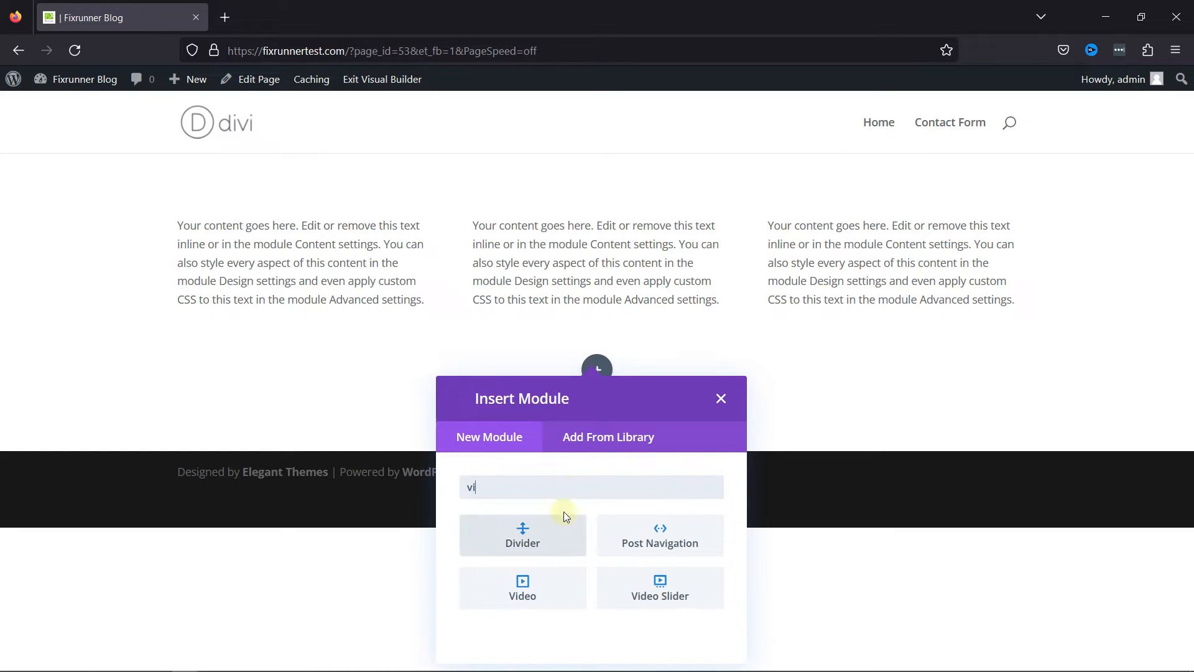
{"action": "left_click", "coordinate": [537, 596]}
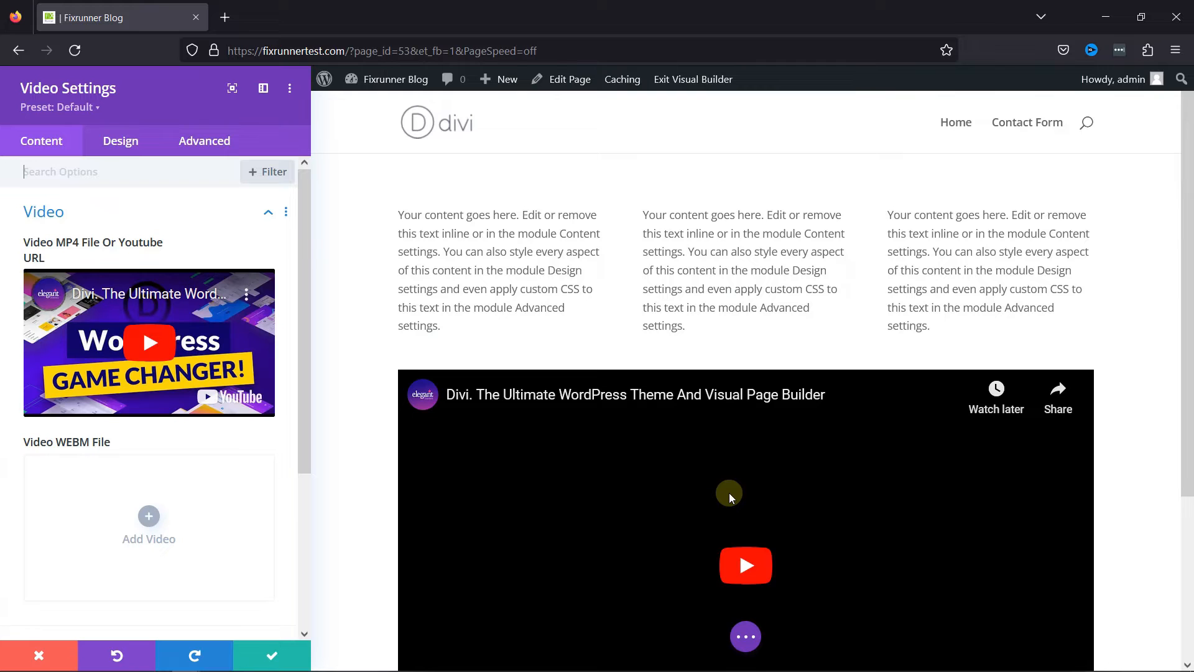
Open the Insert from URL form for the Video module's MP4 or YouTube source.
{"action": "scroll", "coordinate": [1125, 435], "scroll_direction": "down", "scroll_amount": 3}
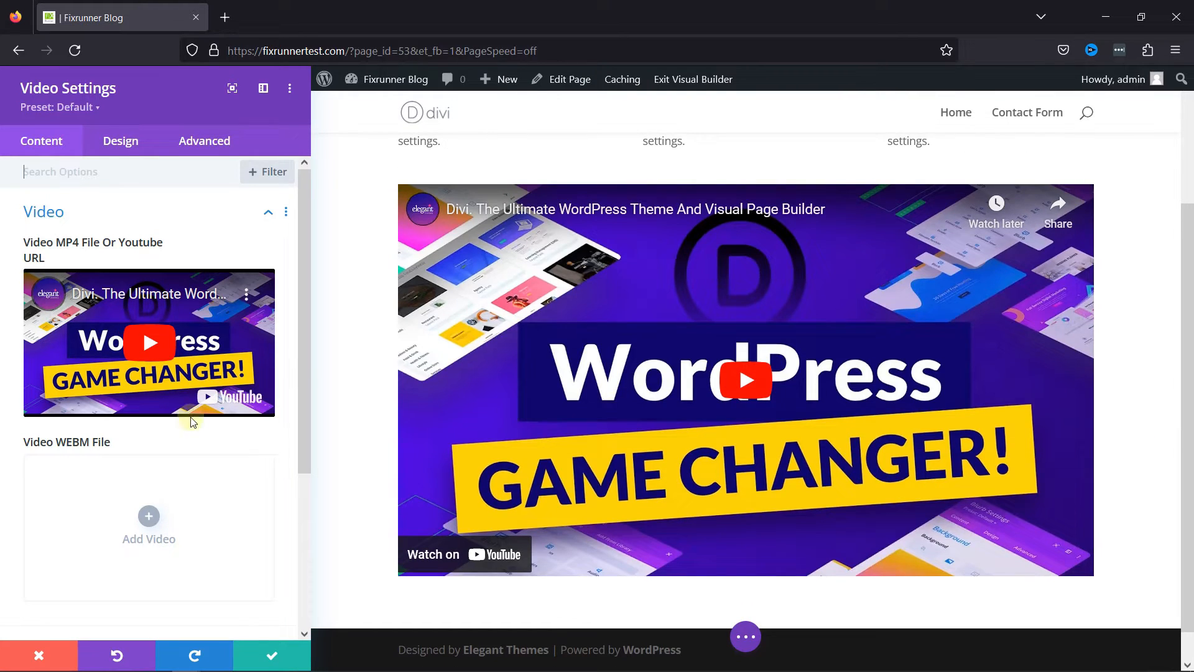
{"action": "left_click", "coordinate": [203, 315]}
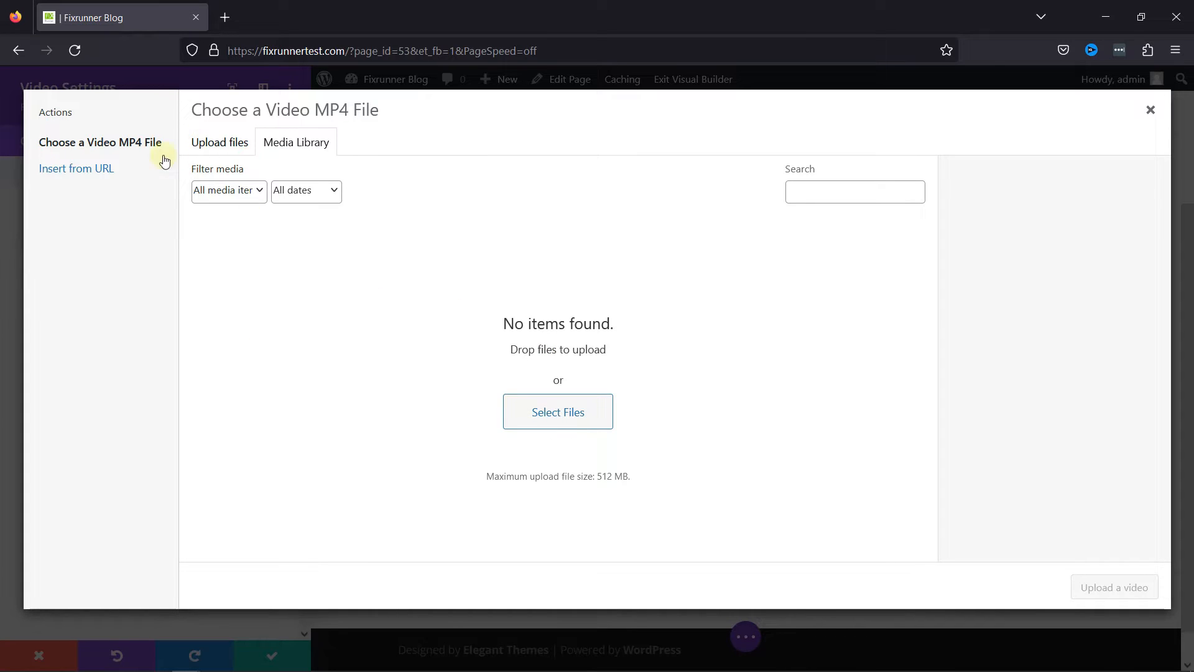
{"action": "left_click", "coordinate": [116, 168]}
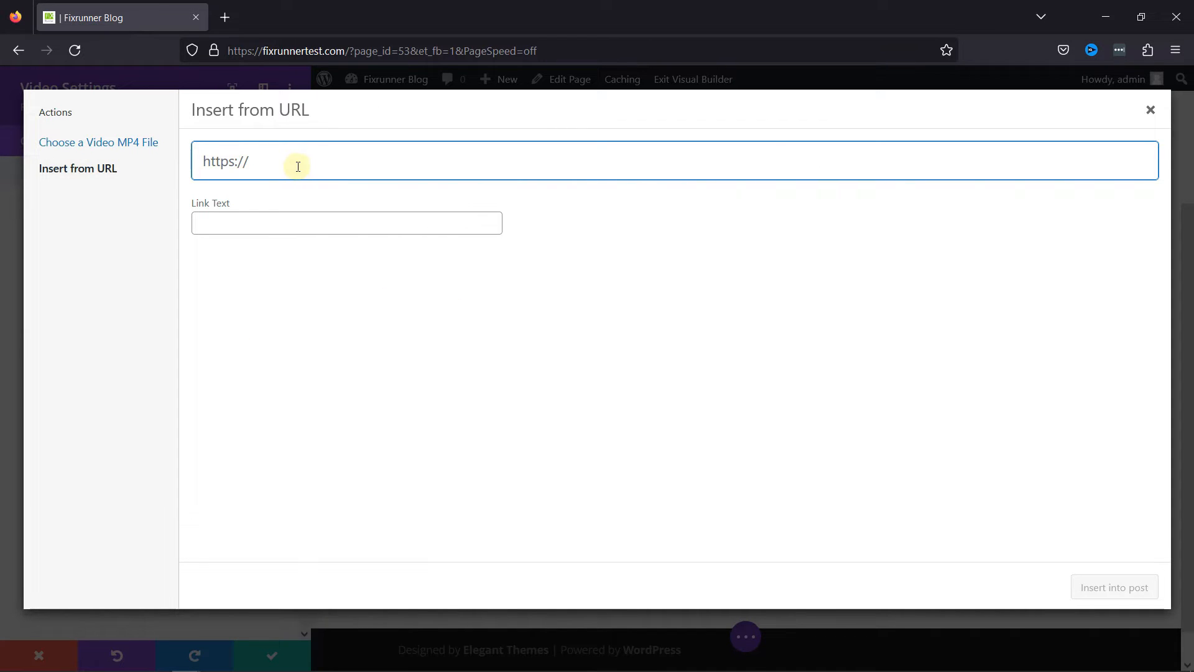
Open YouTube in a new browser tab and go to the FixRunner.com account's channel.
{"action": "left_click", "coordinate": [231, 23]}
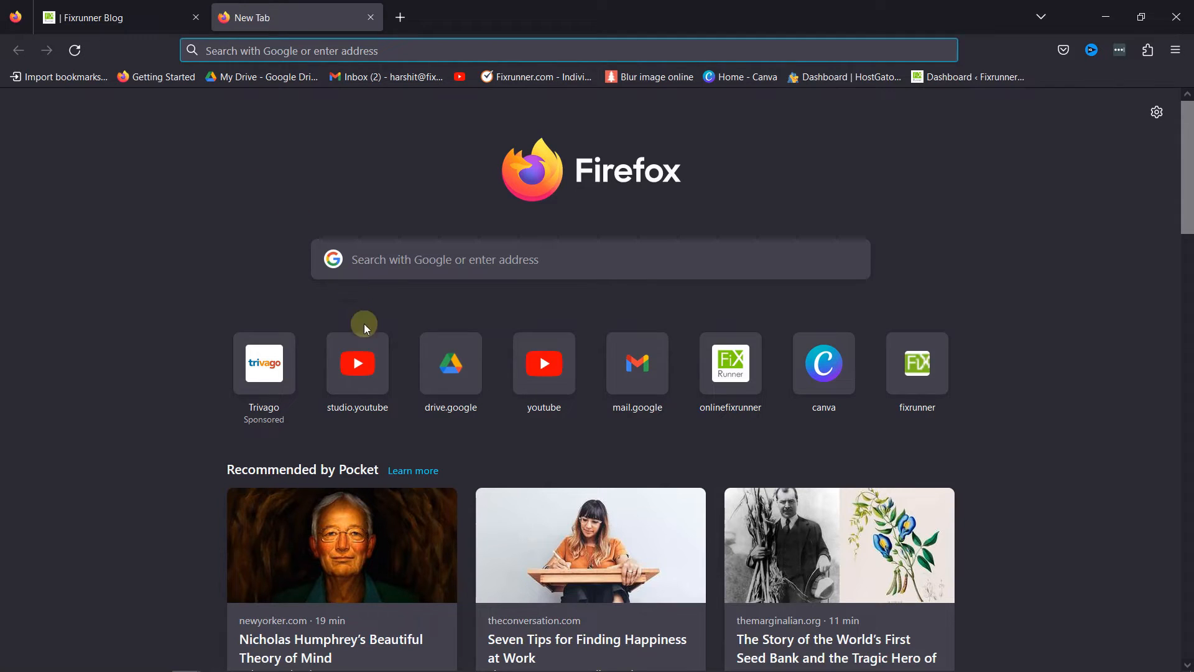
{"action": "left_click", "coordinate": [533, 386]}
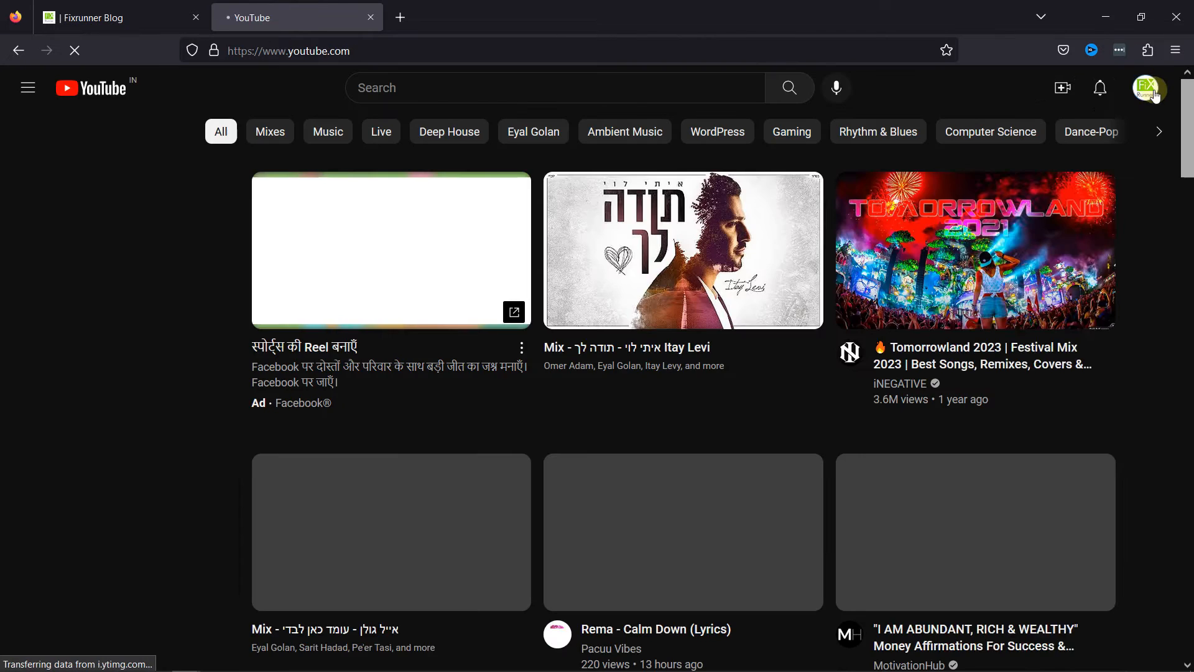
{"action": "left_click", "coordinate": [1155, 93]}
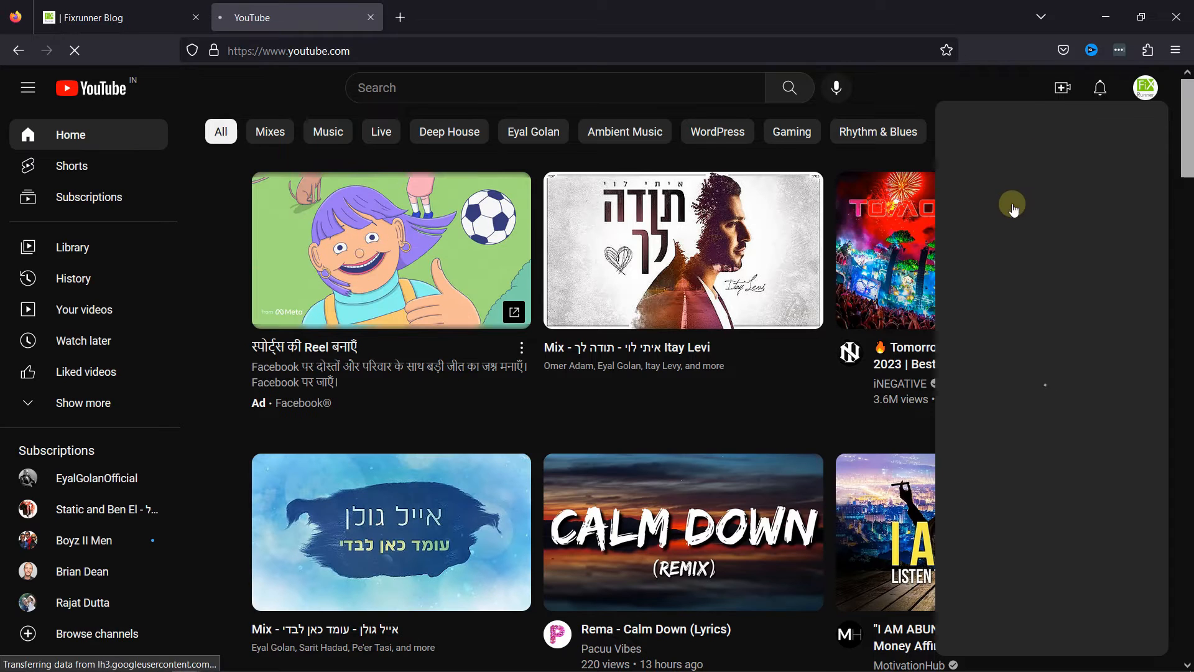
{"action": "left_click", "coordinate": [1000, 186]}
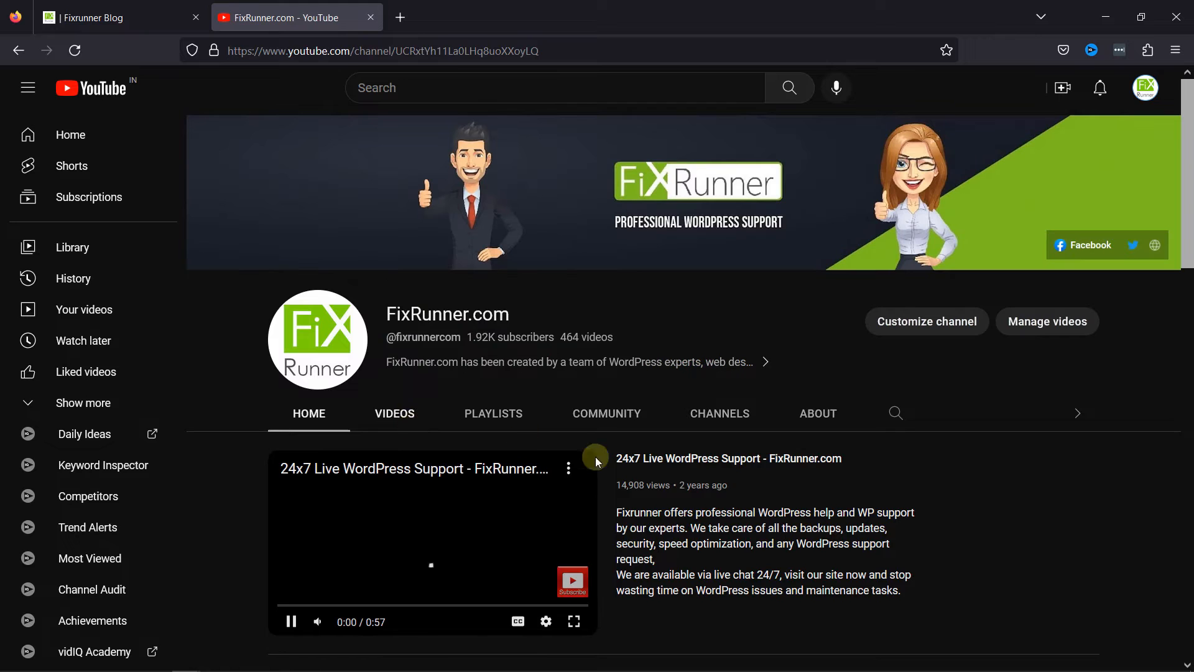
Open the channel's "24x7 Live WordPress Support - FixRunner.com" video in its own tab, close the channel tab and copy the video's URL.
{"action": "right_click", "coordinate": [720, 474]}
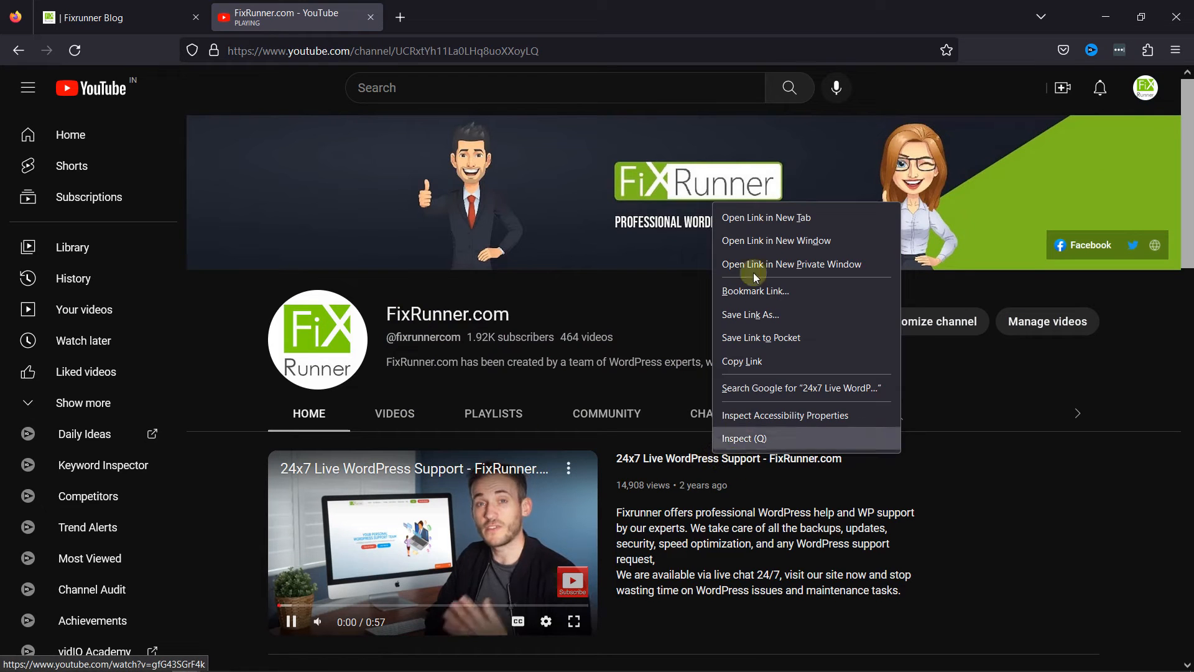
{"action": "left_click", "coordinate": [756, 218]}
{"action": "left_click", "coordinate": [370, 18]}
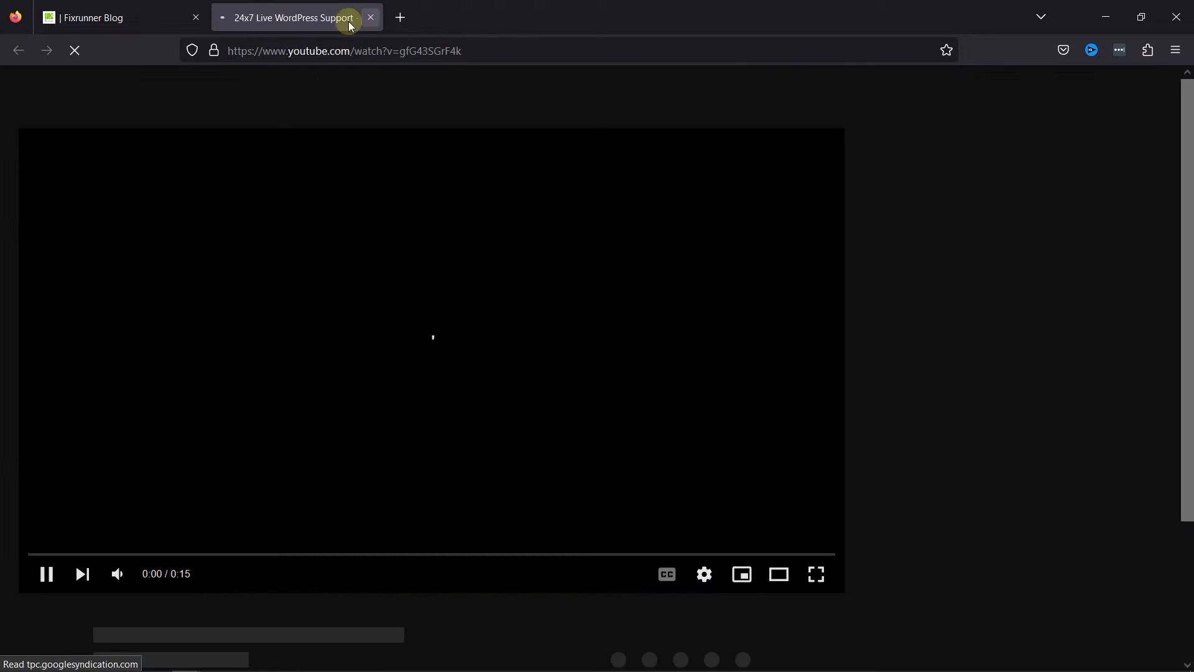
{"action": "left_click", "coordinate": [297, 54]}
{"action": "right_click", "coordinate": [298, 54]}
{"action": "left_click", "coordinate": [348, 154]}
Return to the Visual Builder and insert the copied YouTube URL as the Video module's source.
{"action": "left_click", "coordinate": [156, 18]}
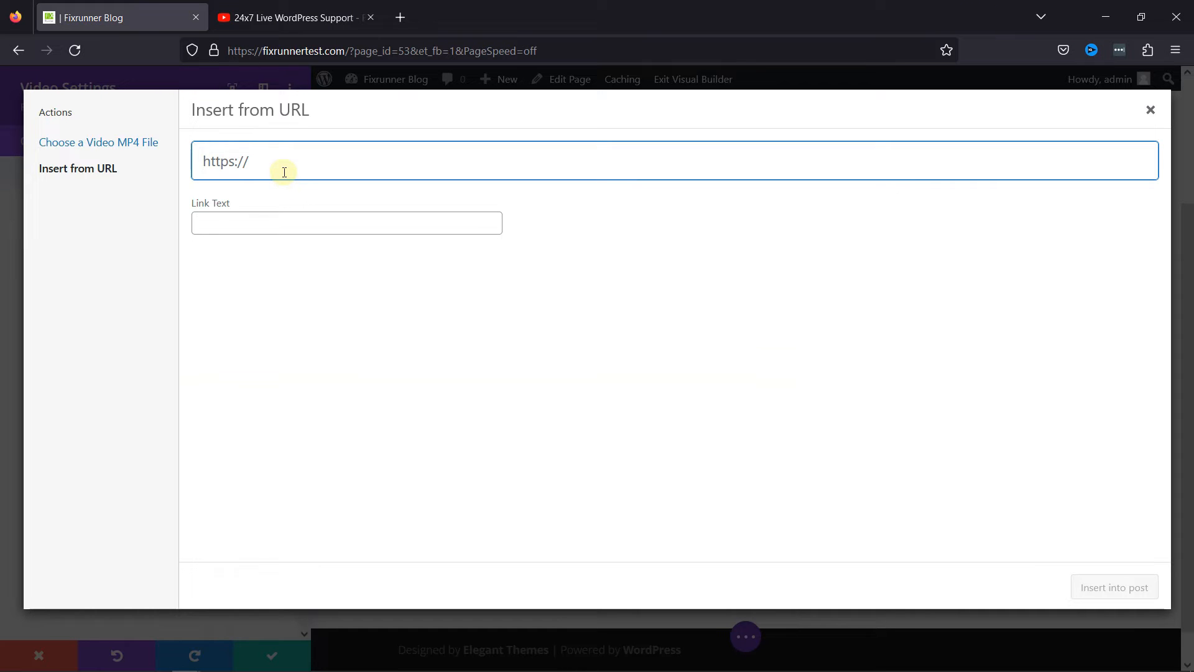
{"action": "key", "text": "ctrl+v"}
{"action": "left_click", "coordinate": [1120, 588]}
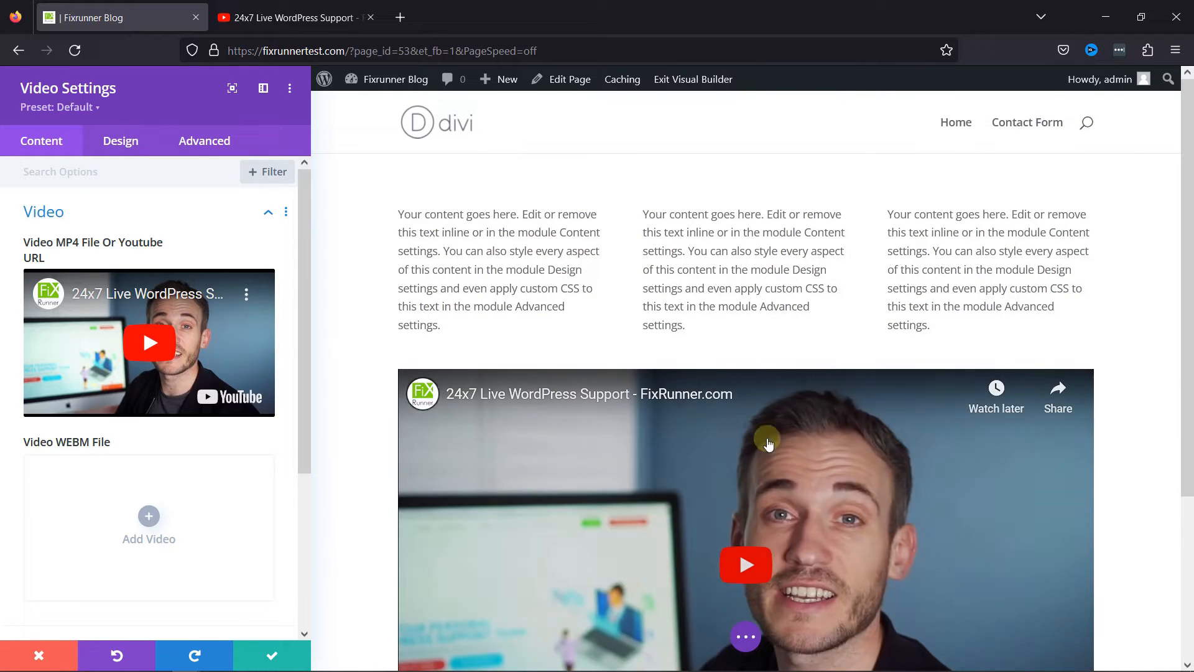
{"action": "scroll", "coordinate": [1109, 386], "scroll_direction": "down", "scroll_amount": 3}
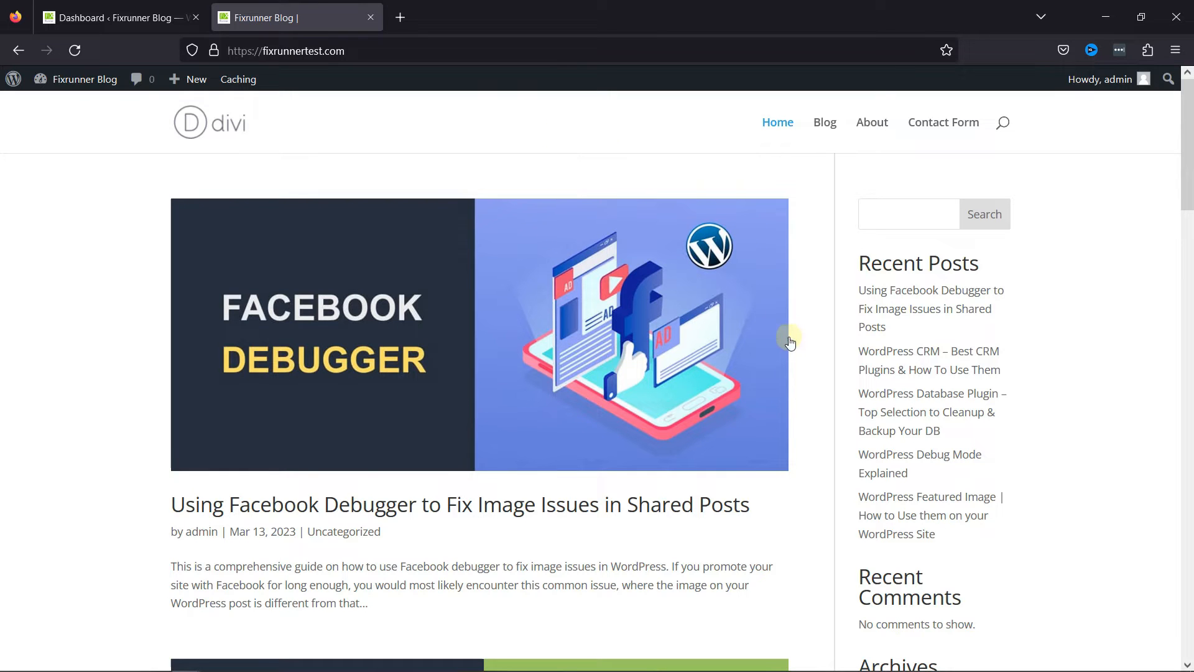
{"action": "scroll", "coordinate": [790, 342], "scroll_direction": "down", "scroll_amount": 12}
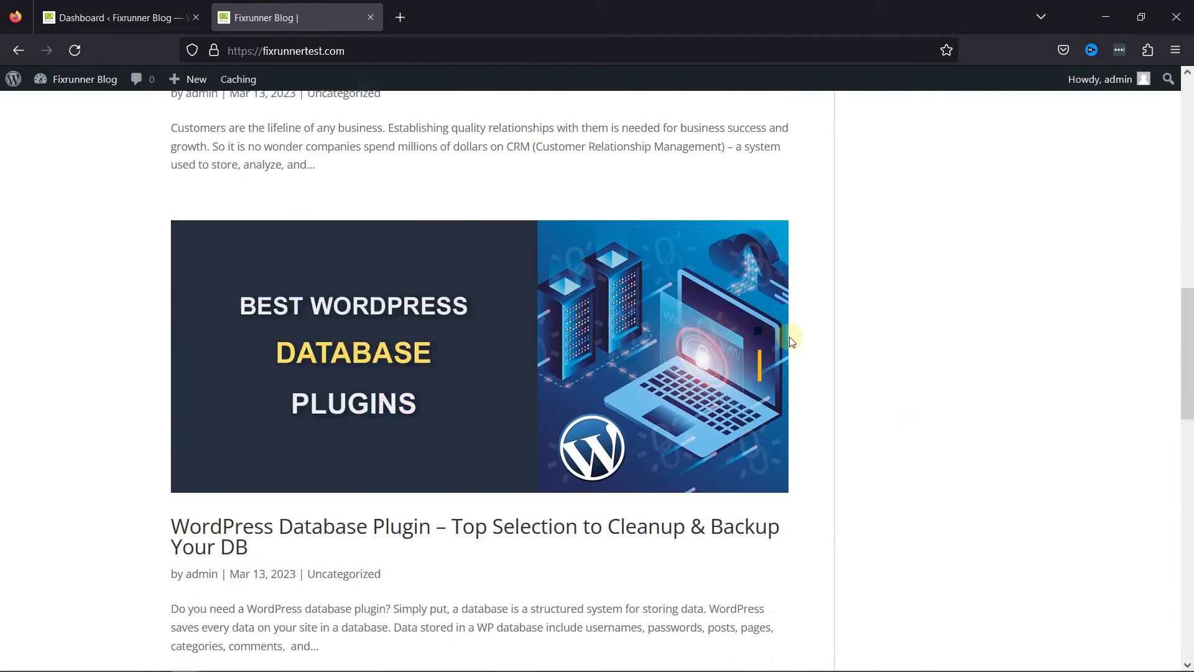
{"action": "scroll", "coordinate": [790, 340], "scroll_direction": "up", "scroll_amount": 12}
{"action": "scroll", "coordinate": [633, 212], "scroll_direction": "up", "scroll_amount": 1}
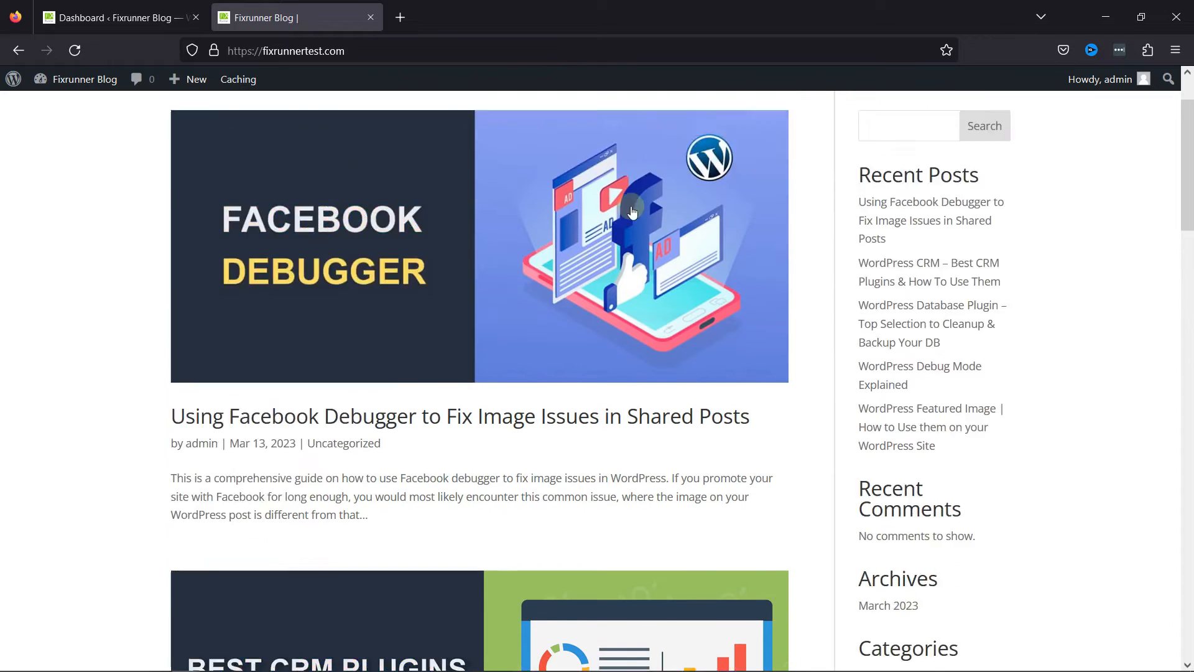
Enable the Fixed Navigation Bar in Divi's Theme Options, save the changes and check the header while scrolling the blog's home page.
{"action": "scroll", "coordinate": [633, 212], "scroll_direction": "up", "scroll_amount": 1}
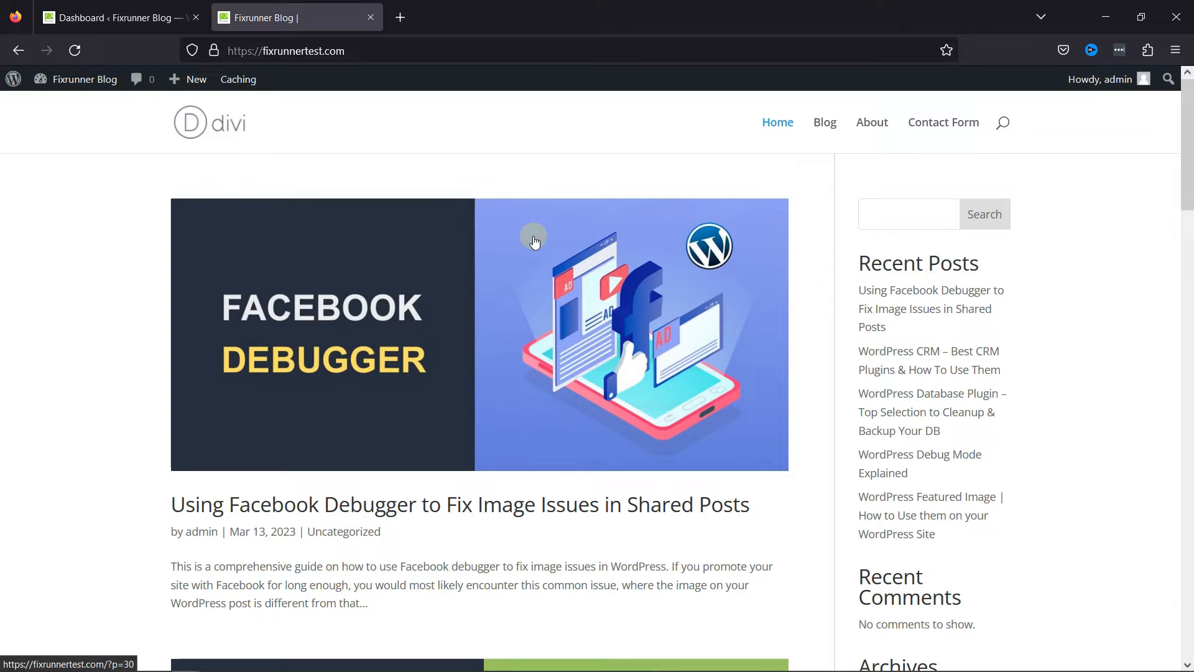
{"action": "left_click", "coordinate": [125, 27]}
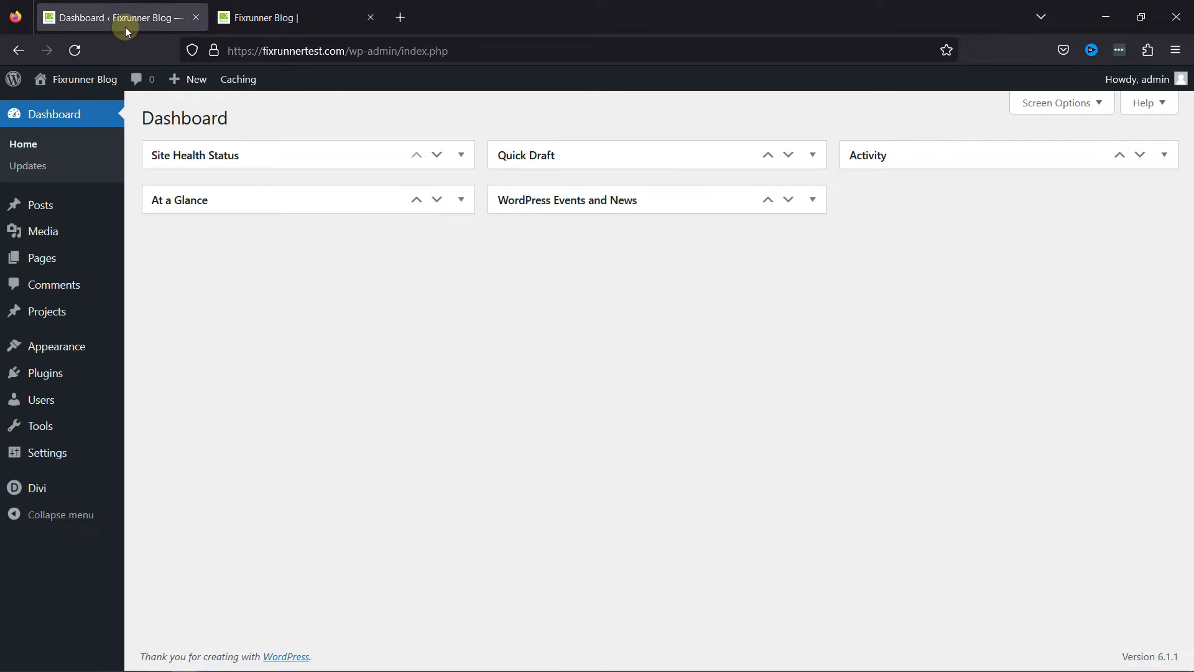
{"action": "mouse_move", "coordinate": [58, 484]}
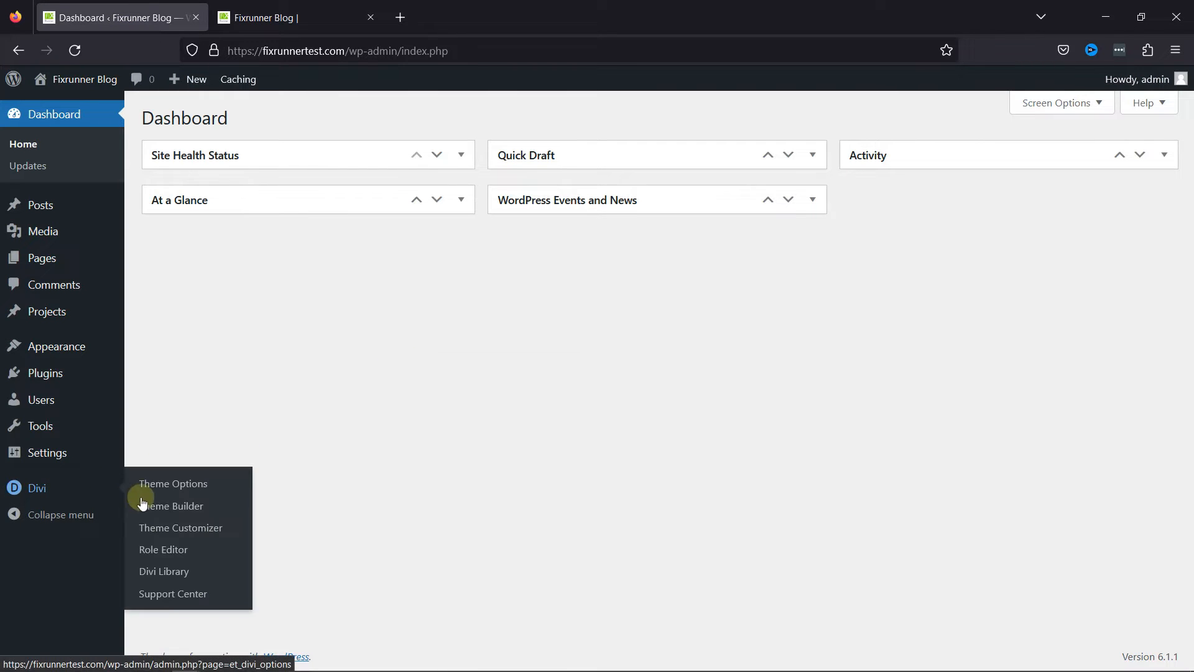
{"action": "left_click", "coordinate": [166, 491]}
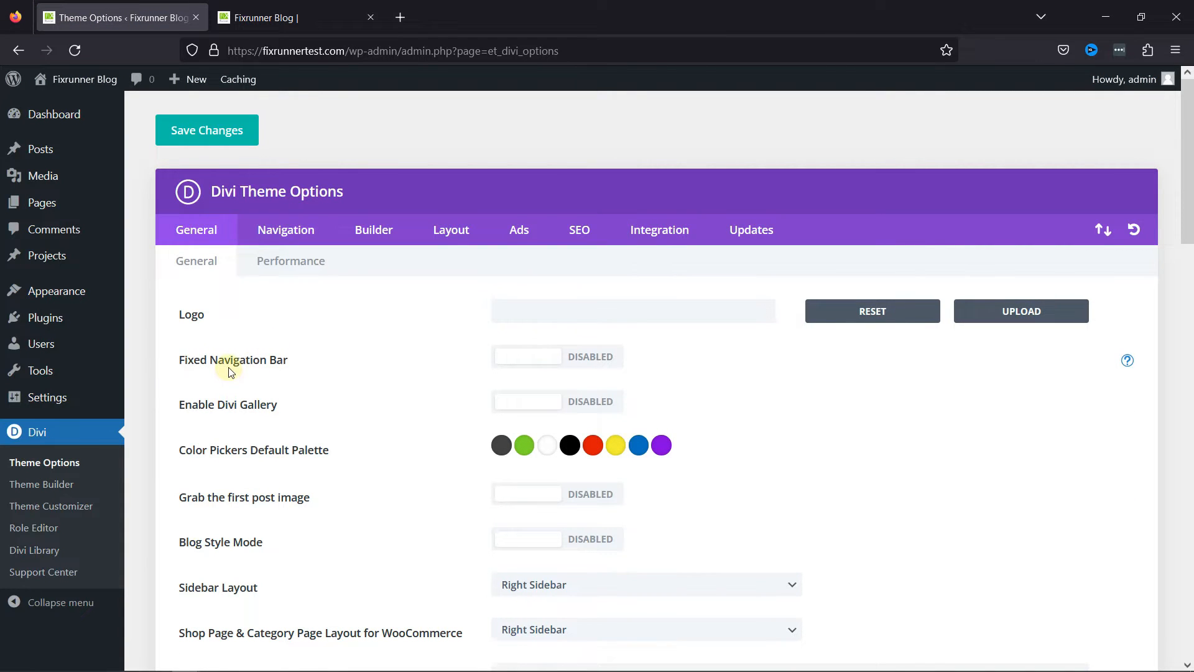
{"action": "left_click", "coordinate": [545, 366]}
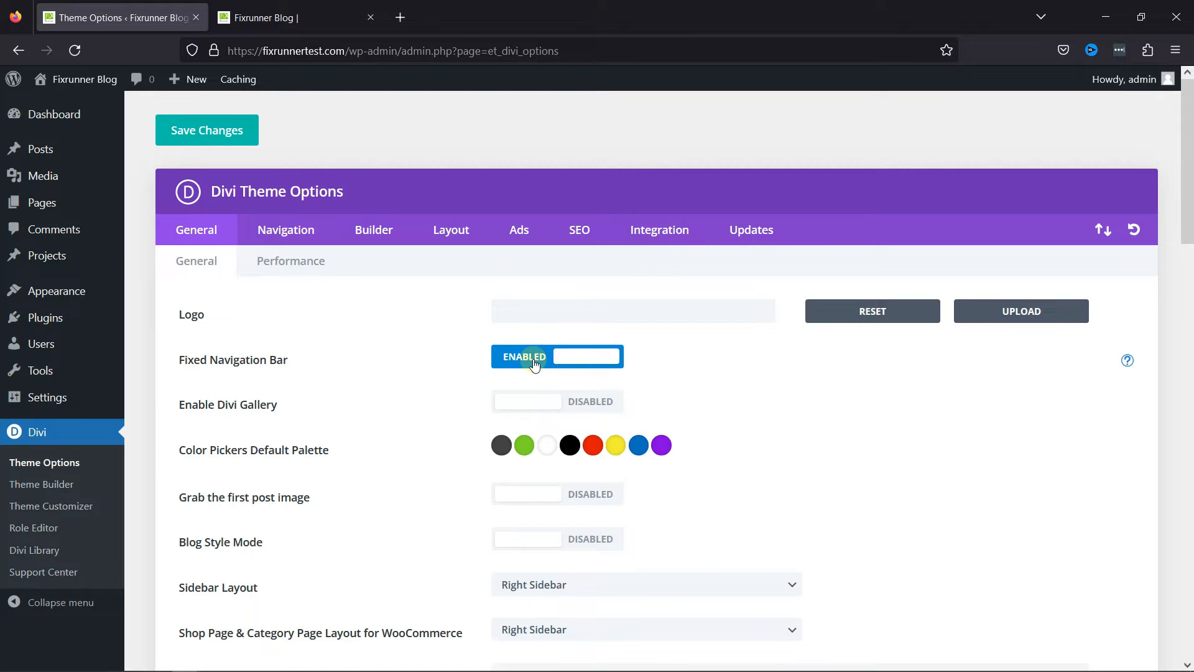
{"action": "left_click", "coordinate": [218, 132]}
{"action": "left_click", "coordinate": [294, 24]}
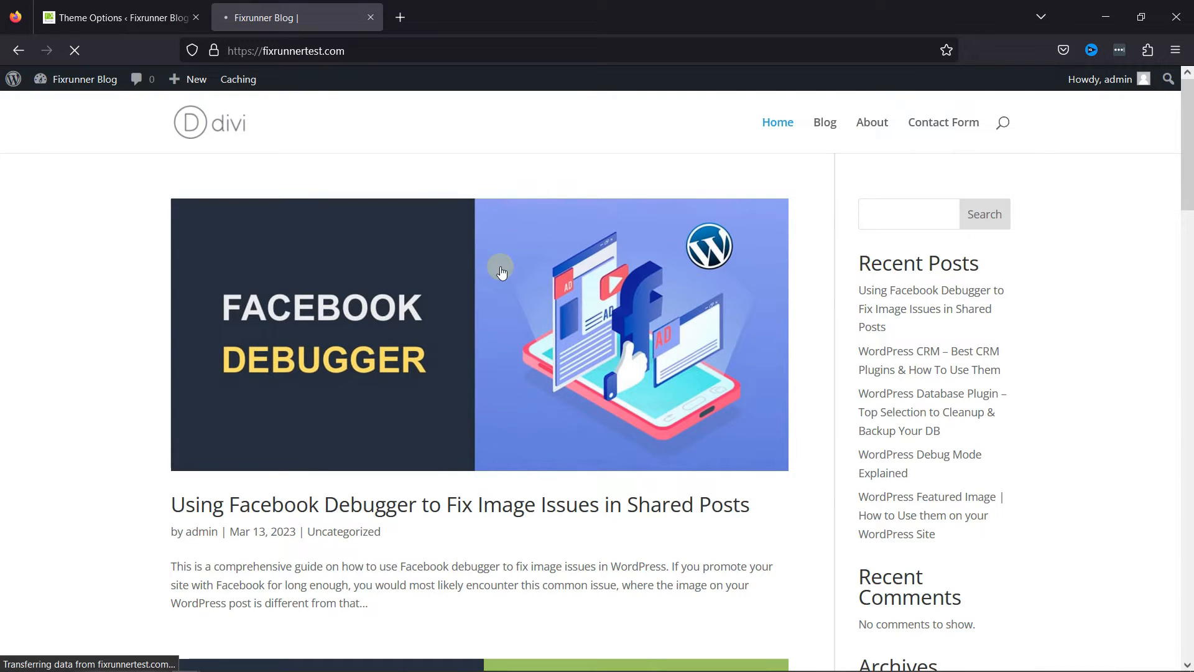
{"action": "scroll", "coordinate": [564, 390], "scroll_direction": "down", "scroll_amount": 15}
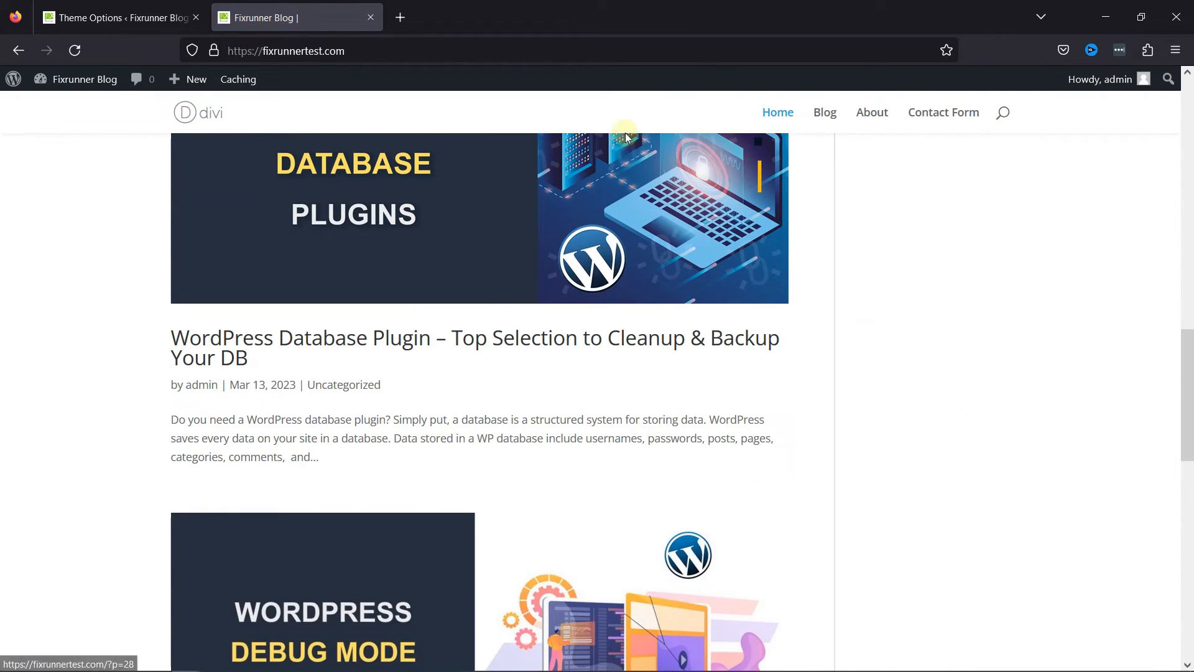
{"action": "scroll", "coordinate": [691, 391], "scroll_direction": "down", "scroll_amount": 3}
{"action": "scroll", "coordinate": [671, 394], "scroll_direction": "up", "scroll_amount": 18}
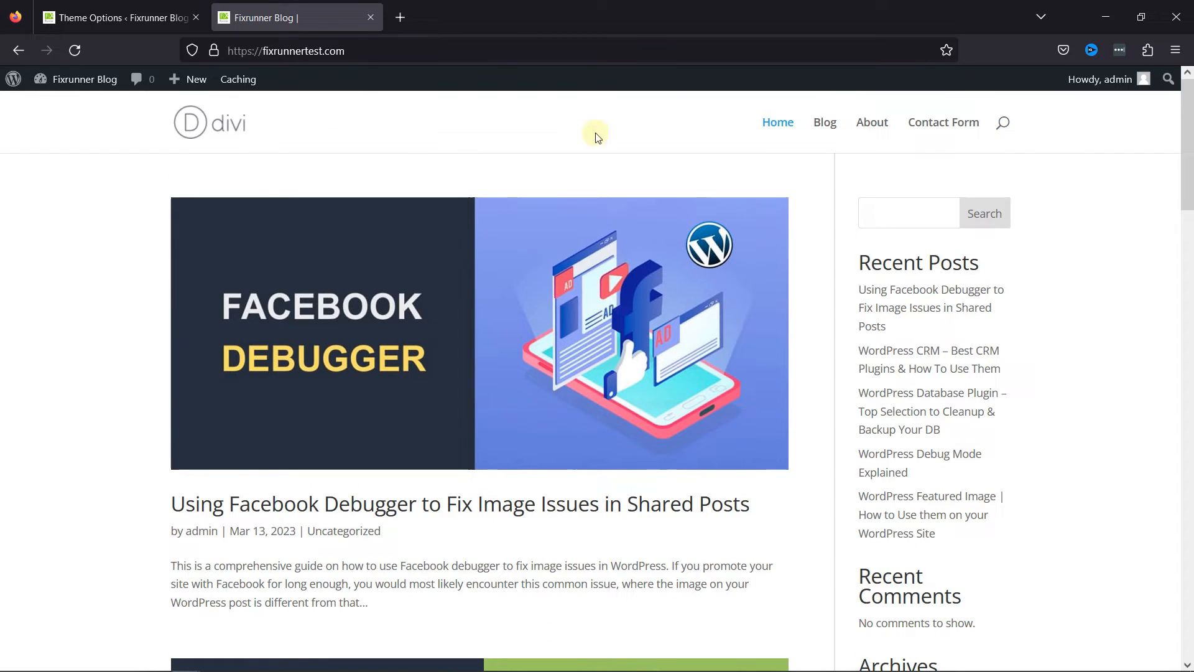
{"action": "scroll", "coordinate": [603, 301], "scroll_direction": "down", "scroll_amount": 15}
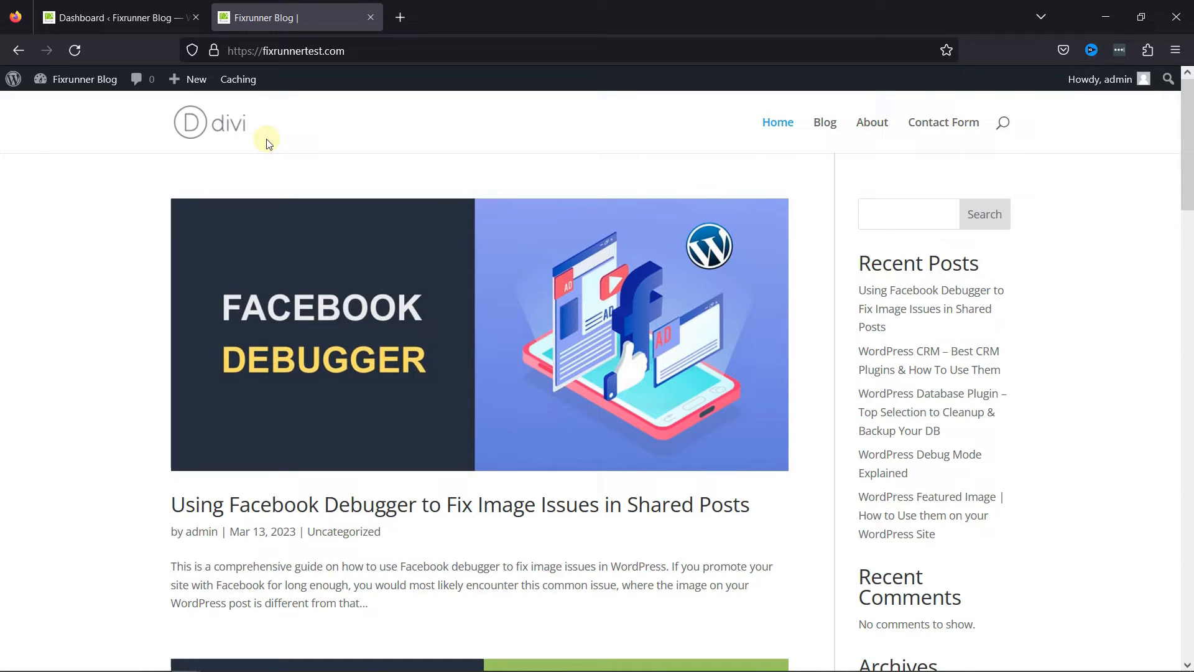
Set fixrunner2020-white.png from the media library as the logo in Divi's Theme Options, save and reload the blog's home page.
{"action": "left_click", "coordinate": [116, 23]}
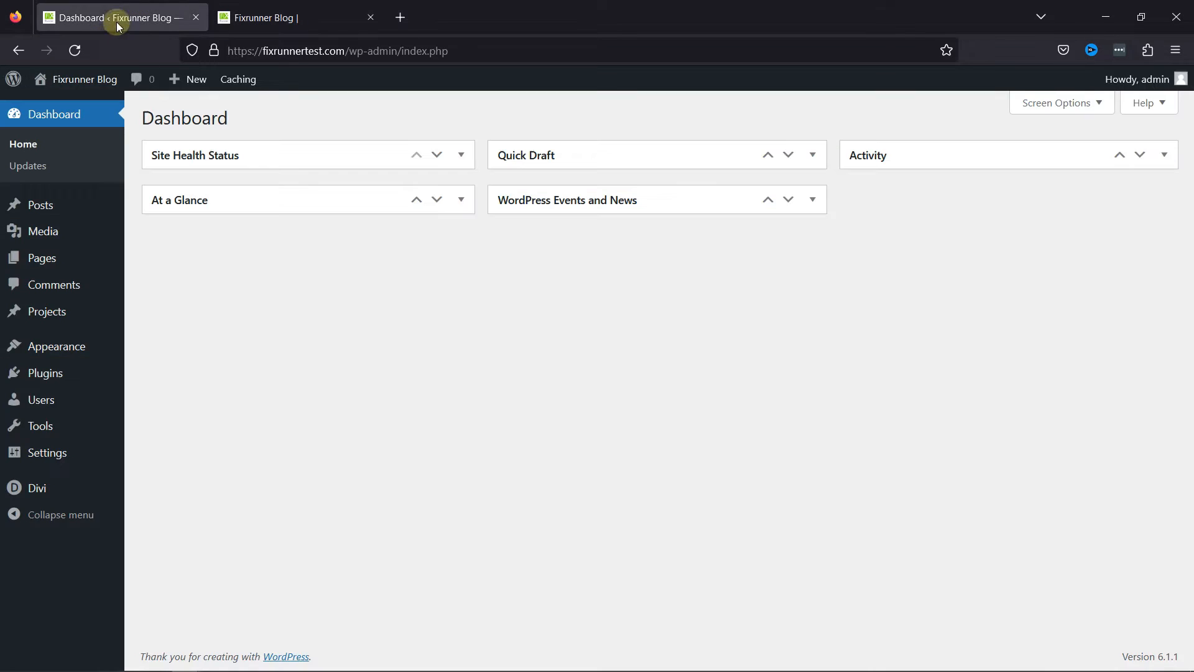
{"action": "mouse_move", "coordinate": [91, 487]}
{"action": "left_click", "coordinate": [174, 492]}
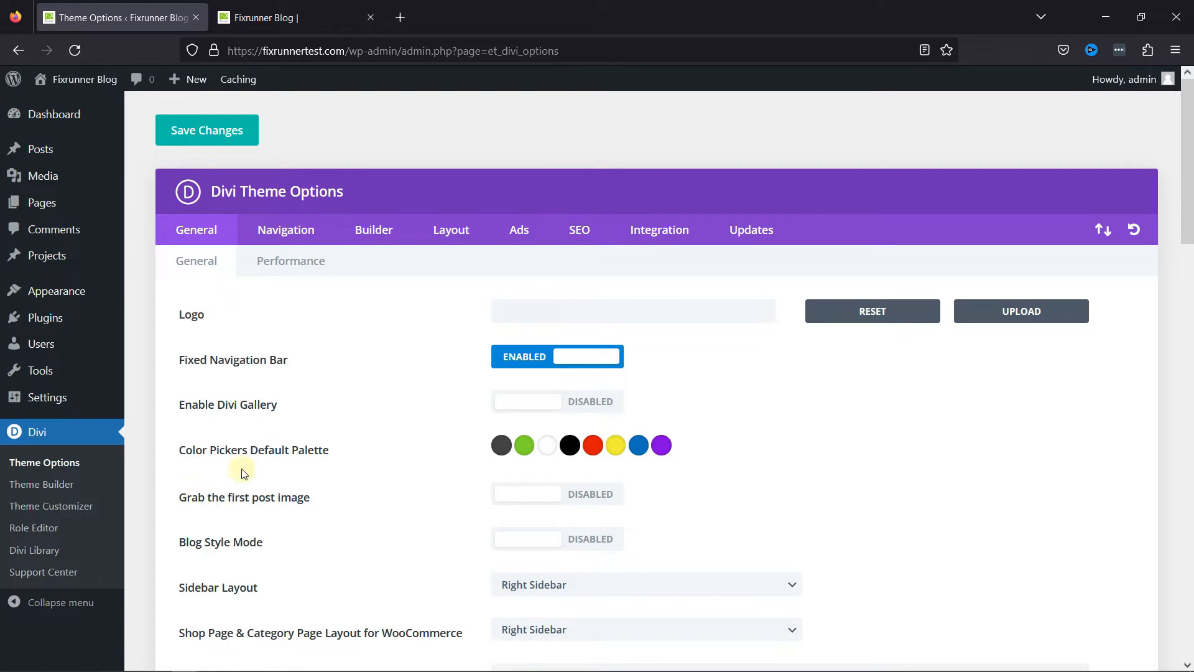
{"action": "left_click", "coordinate": [613, 319]}
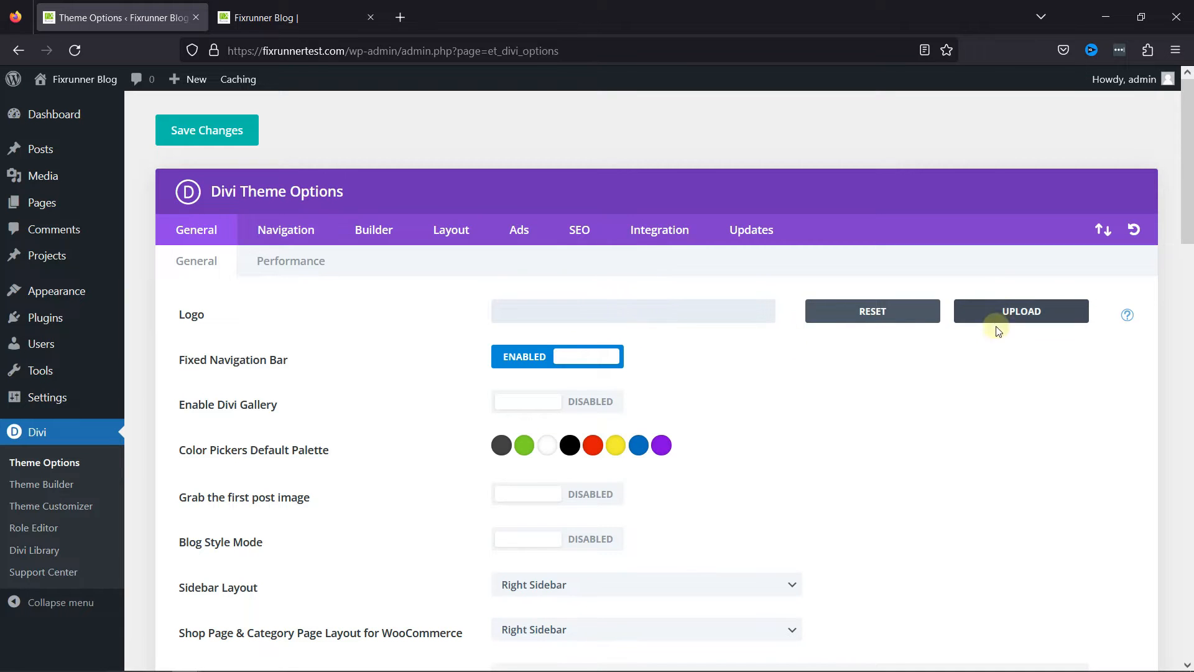
{"action": "left_click", "coordinate": [1021, 309]}
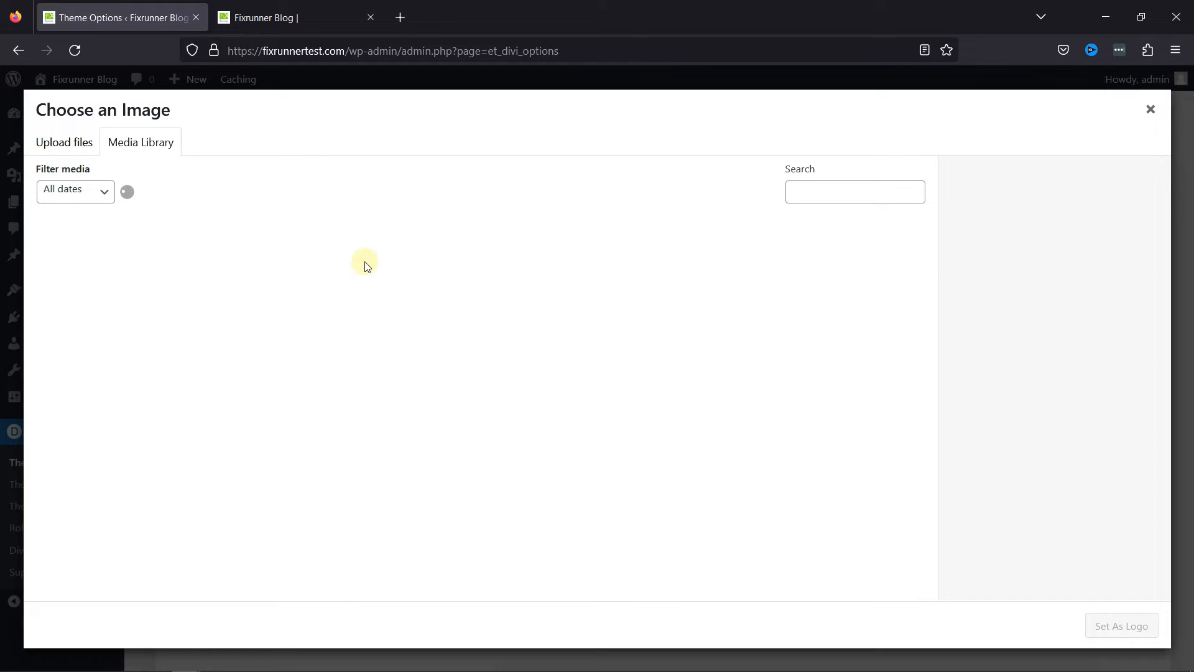
{"action": "left_click", "coordinate": [110, 264]}
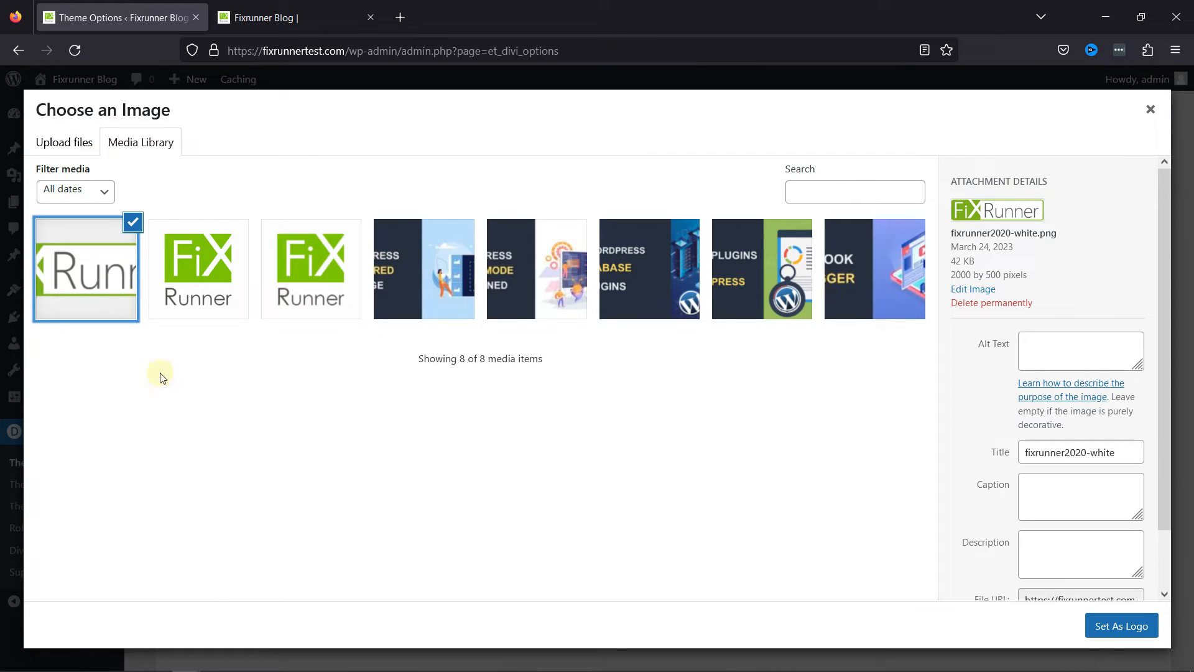
{"action": "left_click", "coordinate": [1111, 627]}
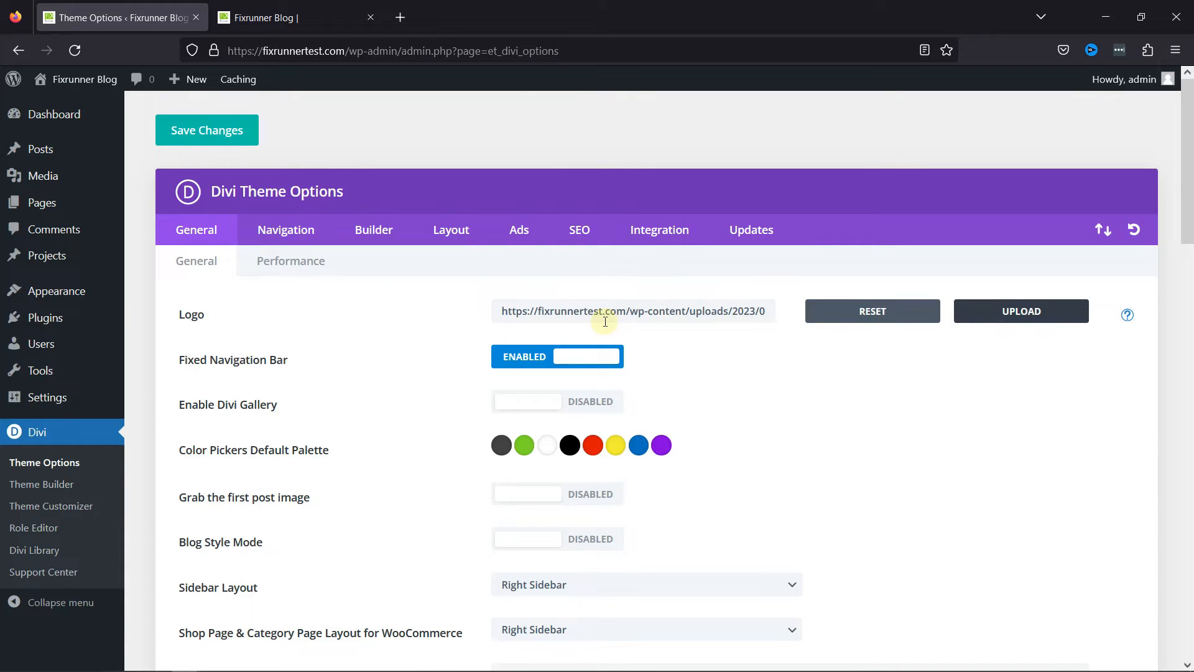
{"action": "left_click", "coordinate": [213, 138]}
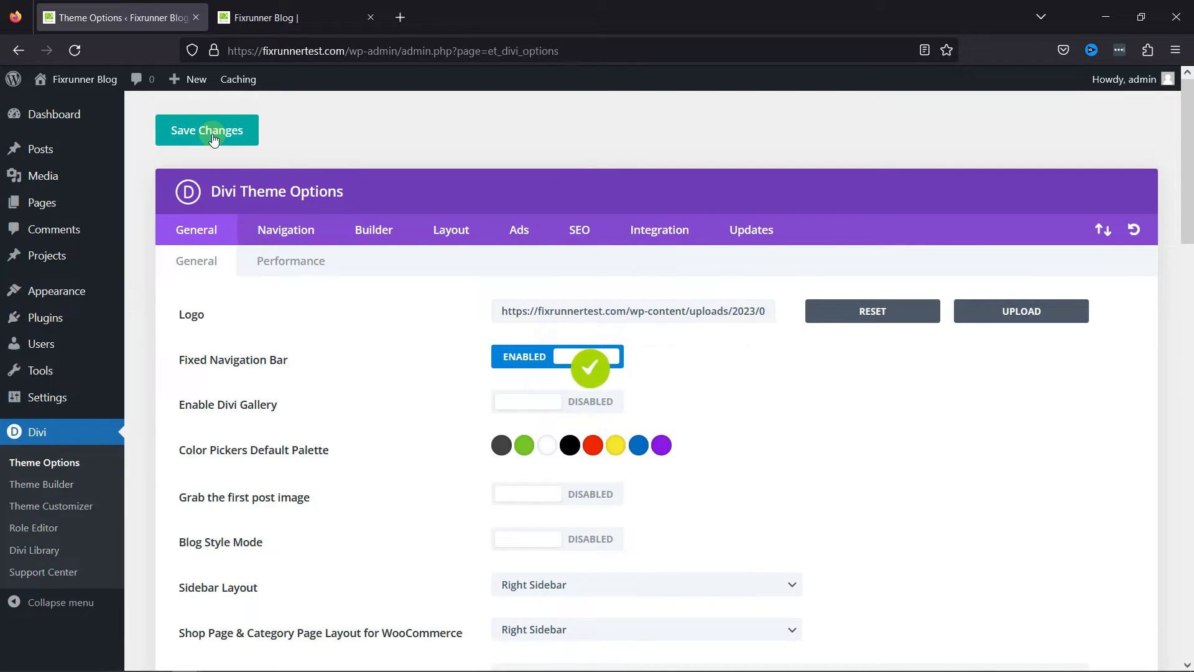
{"action": "left_click", "coordinate": [296, 11]}
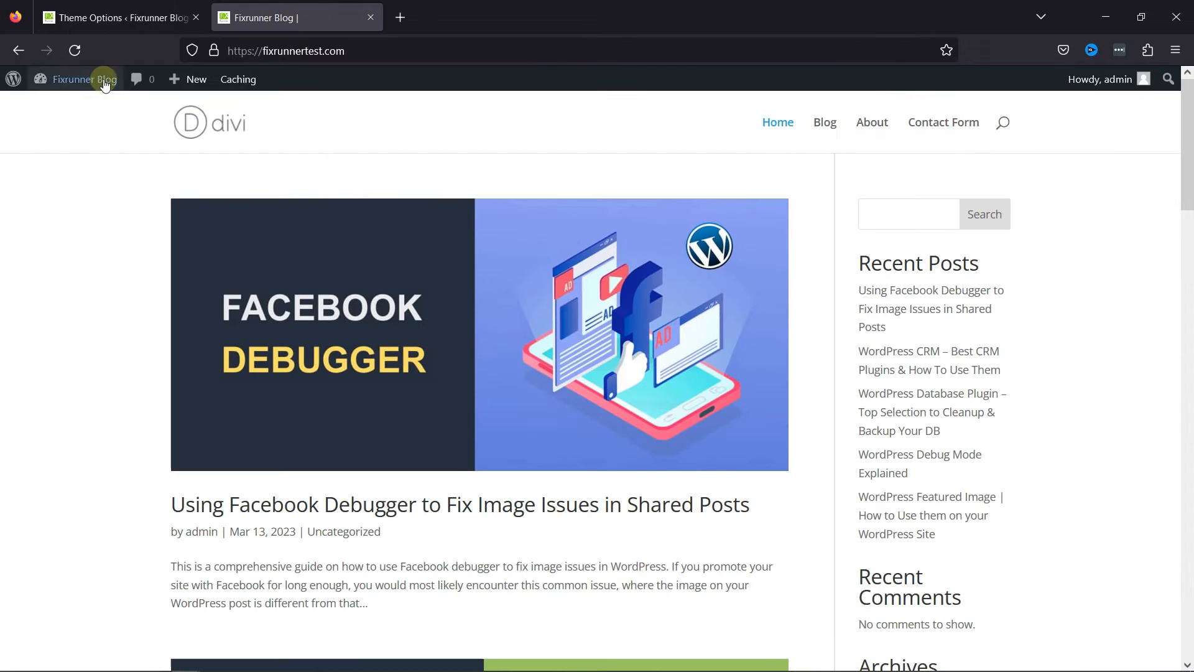
{"action": "left_click", "coordinate": [74, 50]}
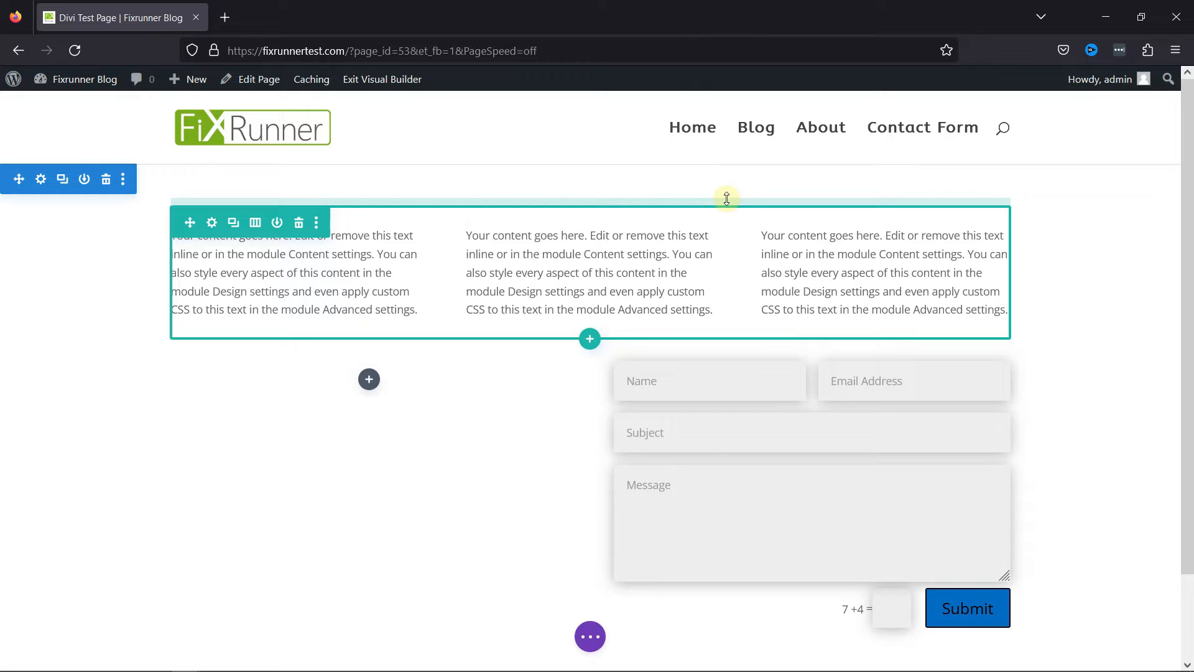
Add a background gradient to the page section that holds the text columns and the contact form.
{"action": "left_click", "coordinate": [47, 185]}
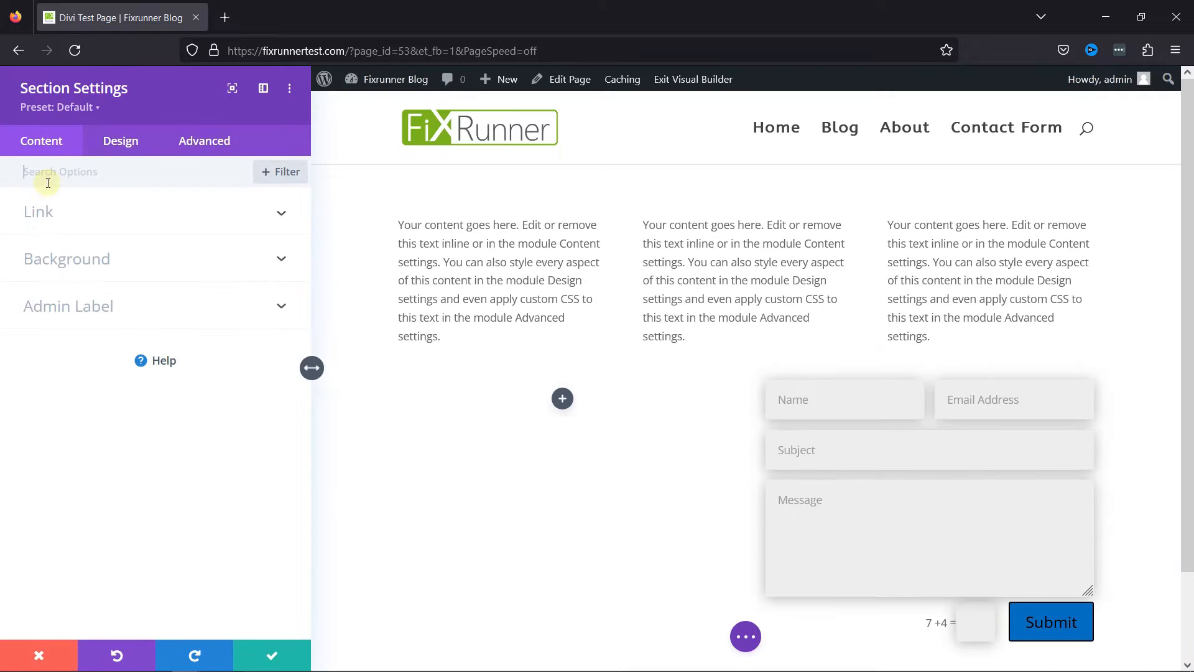
{"action": "left_click", "coordinate": [72, 264]}
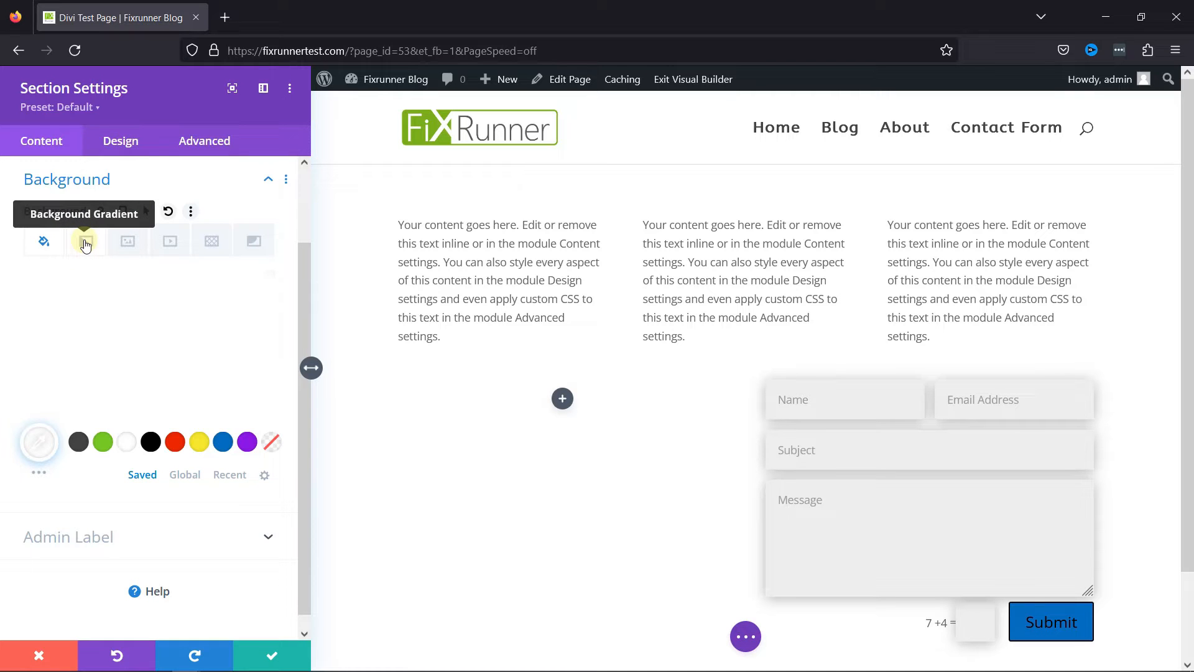
{"action": "left_click", "coordinate": [86, 243]}
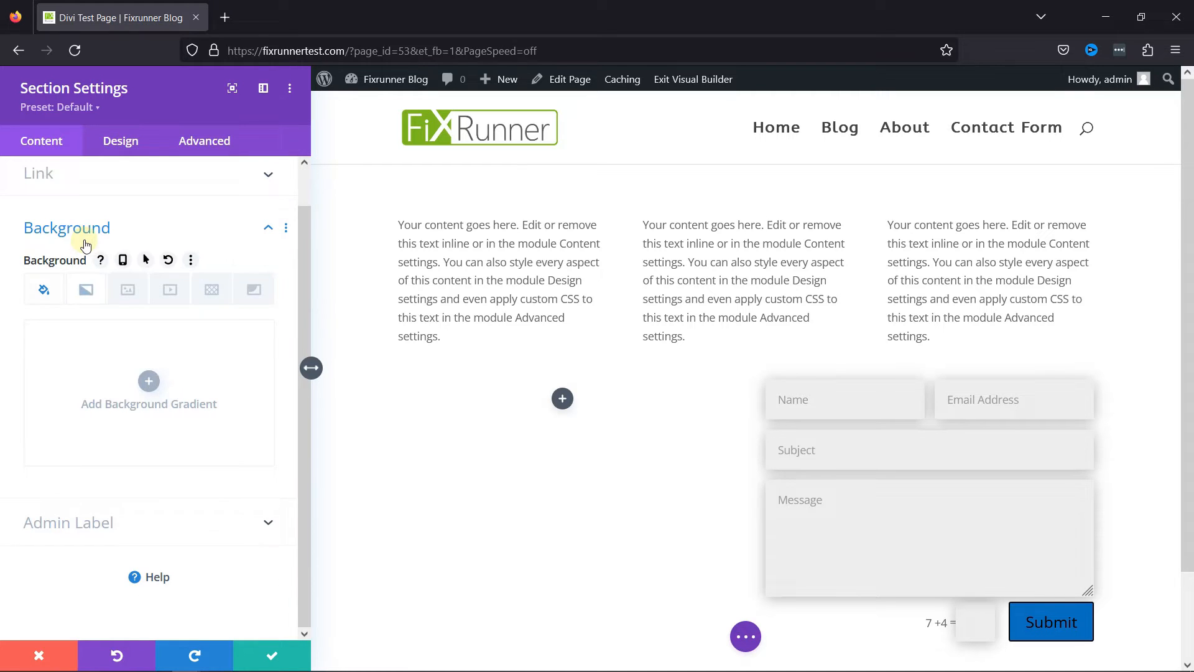
{"action": "left_click", "coordinate": [150, 383]}
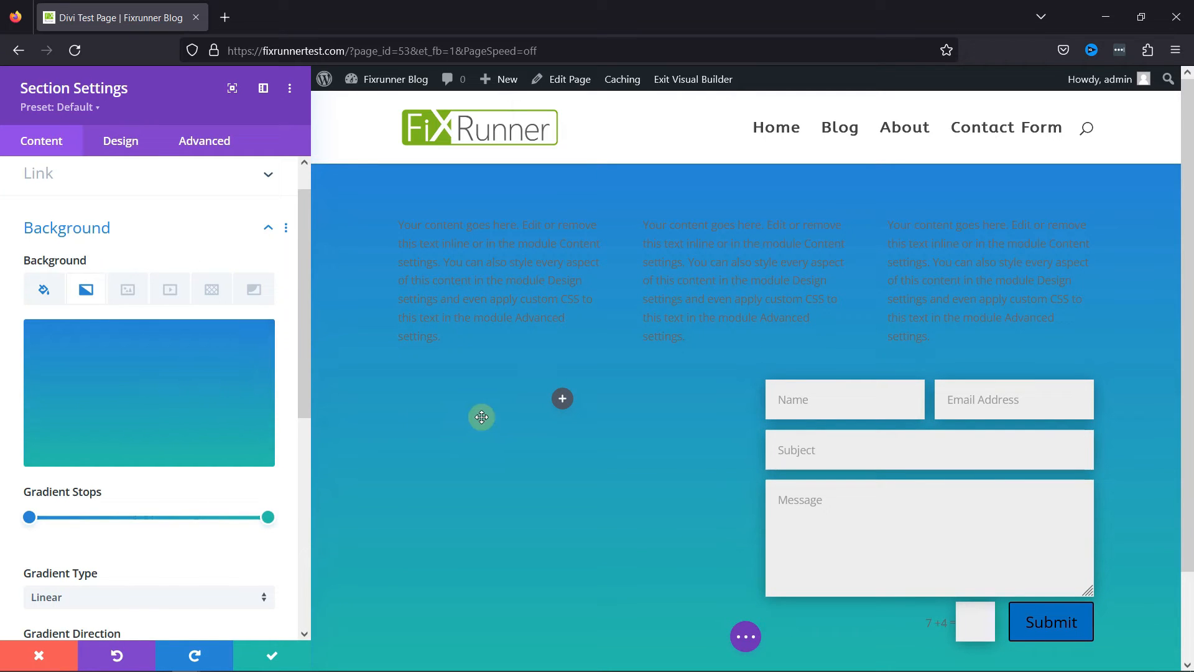
{"action": "scroll", "coordinate": [662, 498], "scroll_direction": "down", "scroll_amount": 2}
{"action": "scroll", "coordinate": [632, 315], "scroll_direction": "up", "scroll_amount": 2}
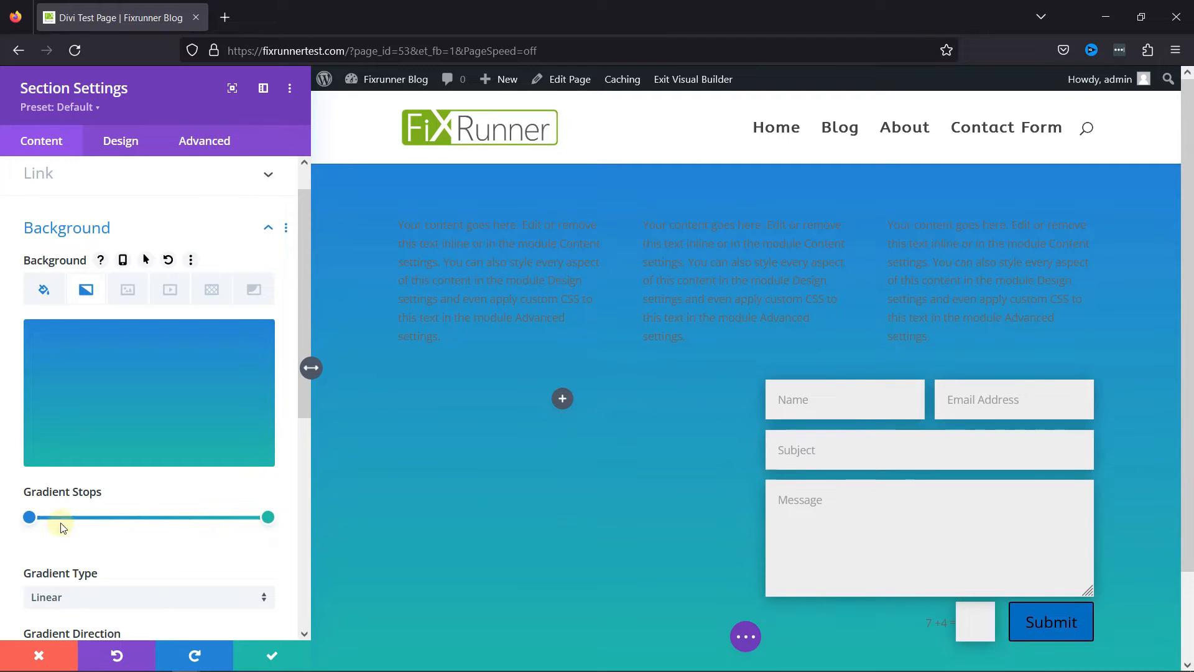
Set the gradient's start stop to the saved green #7cda24 and its end stop to the saved dark grey #424242.
{"action": "left_click", "coordinate": [32, 519]}
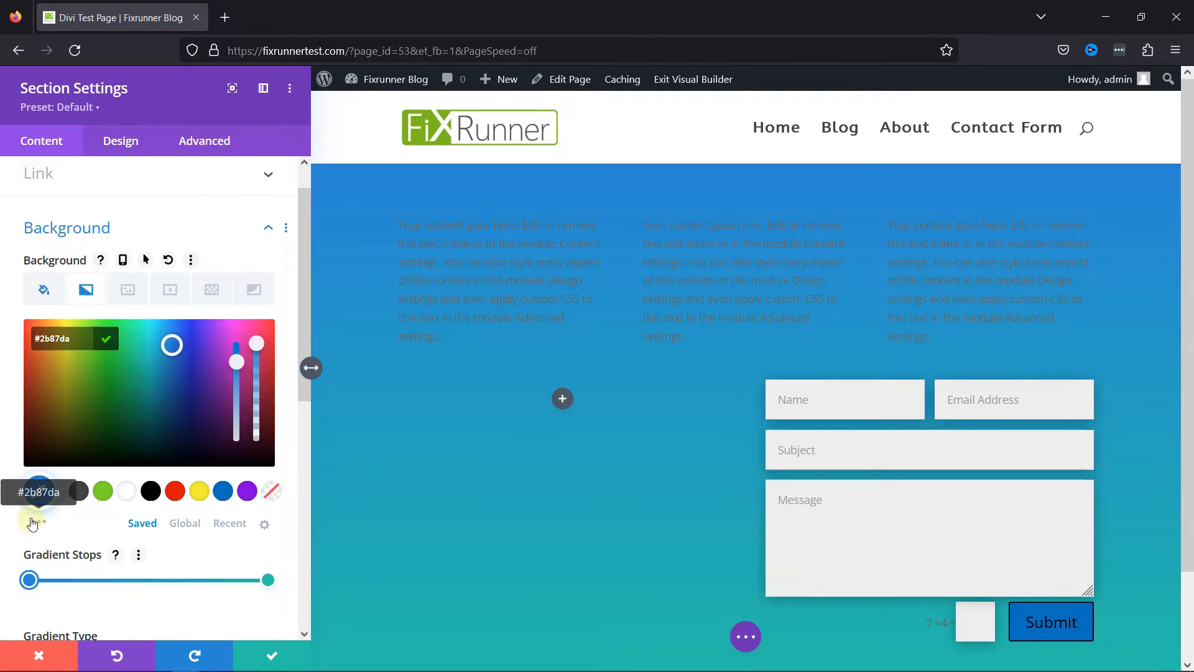
{"action": "left_click", "coordinate": [103, 491]}
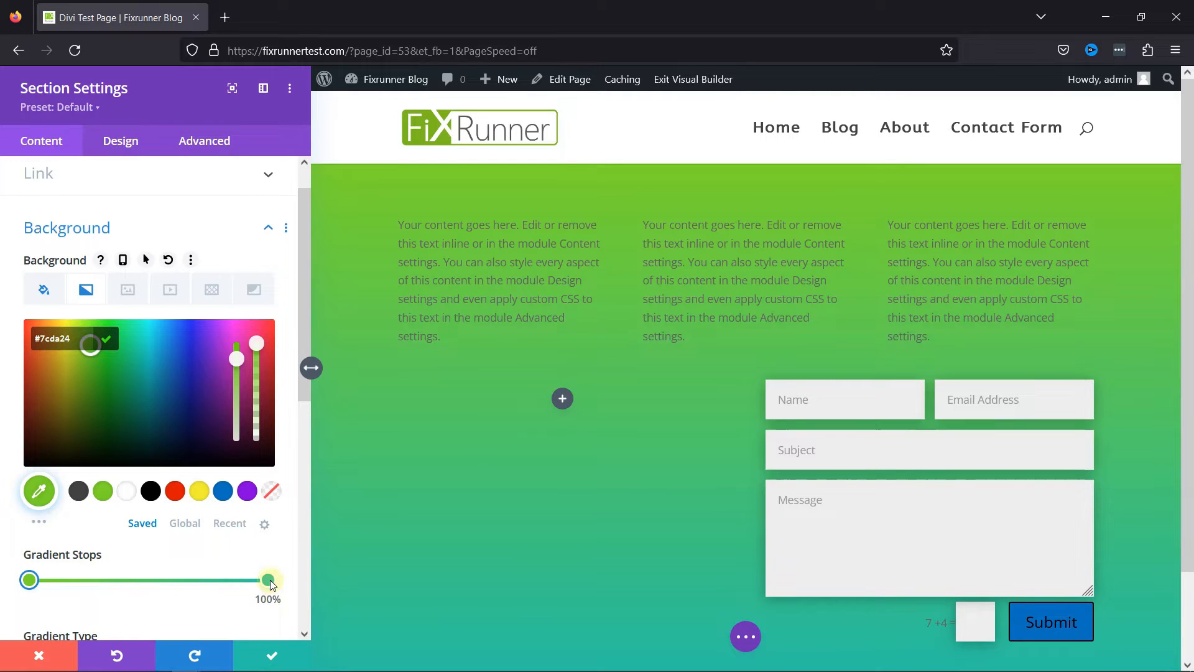
{"action": "left_click", "coordinate": [269, 580]}
{"action": "left_click", "coordinate": [79, 492]}
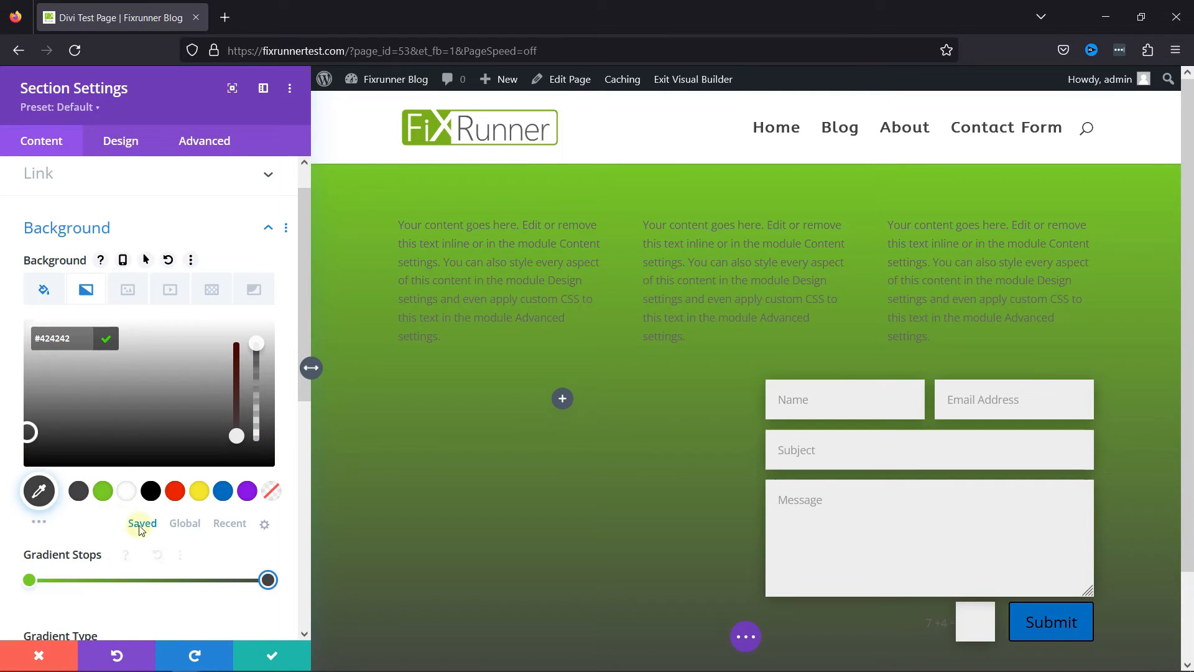
Shift the dark grey gradient stop toward the green one, to about two thirds along the gradient.
{"action": "mouse_move", "coordinate": [265, 589]}
{"action": "left_click_drag", "start_coordinate": [268, 582], "coordinate": [204, 583]}
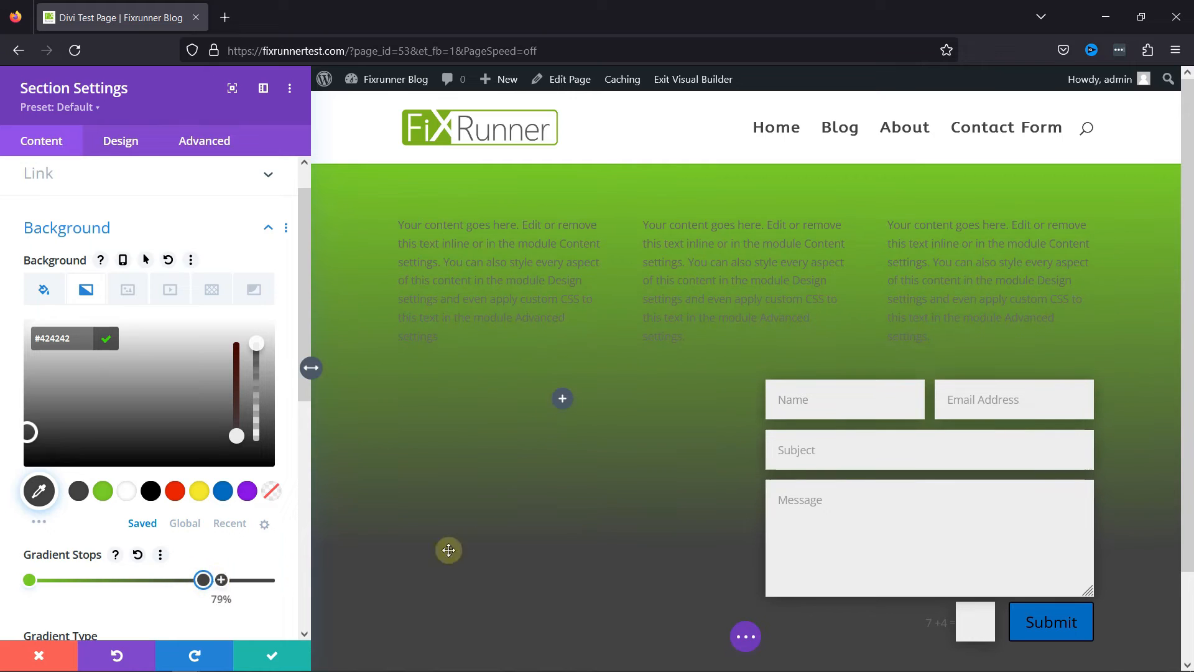
{"action": "scroll", "coordinate": [551, 493], "scroll_direction": "down", "scroll_amount": 2}
{"action": "scroll", "coordinate": [489, 561], "scroll_direction": "up", "scroll_amount": 2}
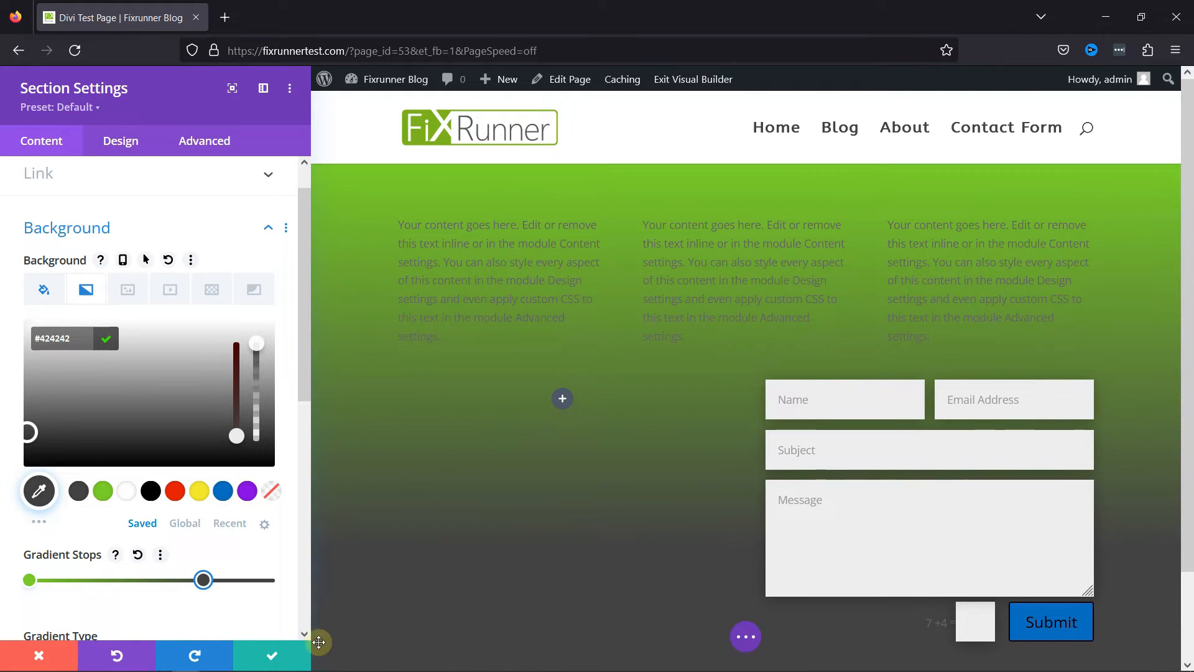
{"action": "mouse_move", "coordinate": [203, 582]}
{"action": "left_mouse_down"}
{"action": "mouse_move", "coordinate": [261, 582]}
{"action": "mouse_move", "coordinate": [181, 582]}
{"action": "left_mouse_up"}
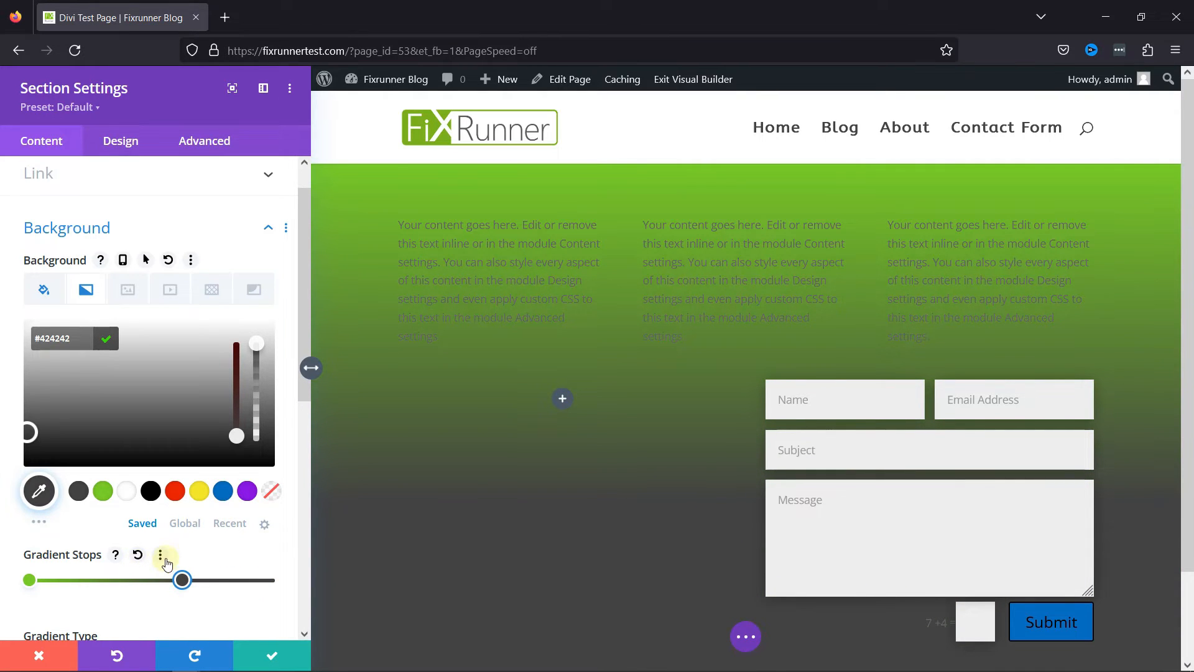
{"action": "left_click", "coordinate": [167, 563]}
Try the Circular gradient type and move the dark grey stop outward to more than three quarters along the gradient.
{"action": "scroll", "coordinate": [224, 560], "scroll_direction": "down", "scroll_amount": 5}
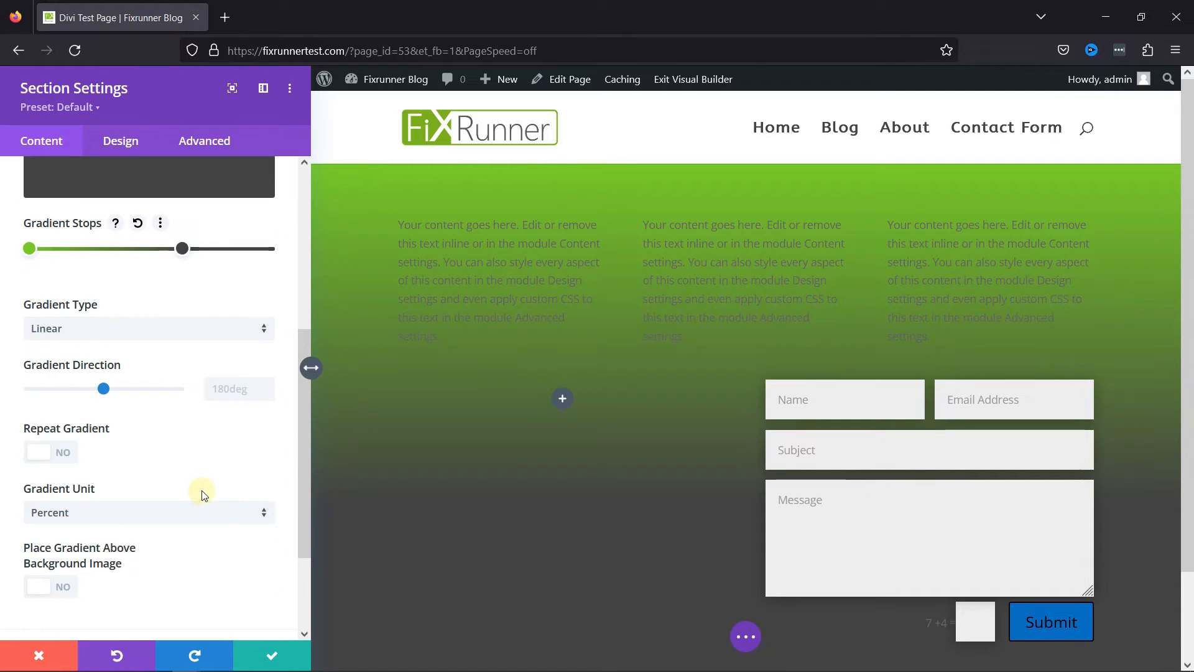
{"action": "scroll", "coordinate": [202, 494], "scroll_direction": "up", "scroll_amount": 3}
{"action": "left_click", "coordinate": [74, 421]}
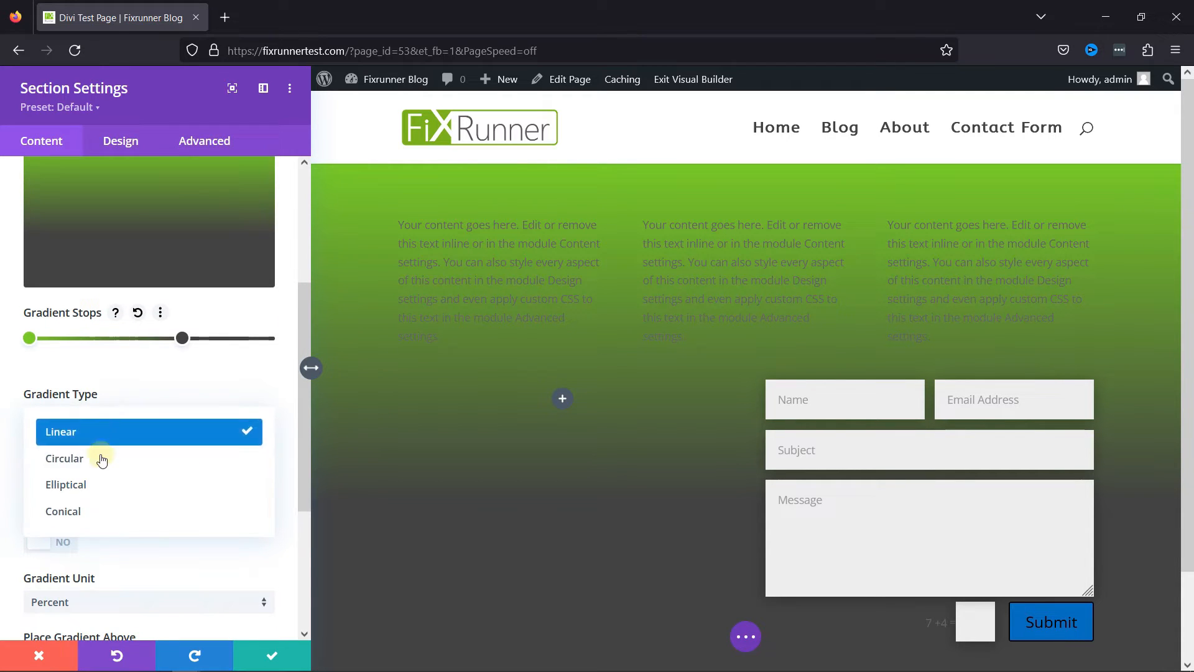
{"action": "left_click", "coordinate": [99, 462]}
{"action": "scroll", "coordinate": [149, 456], "scroll_direction": "up", "scroll_amount": 3}
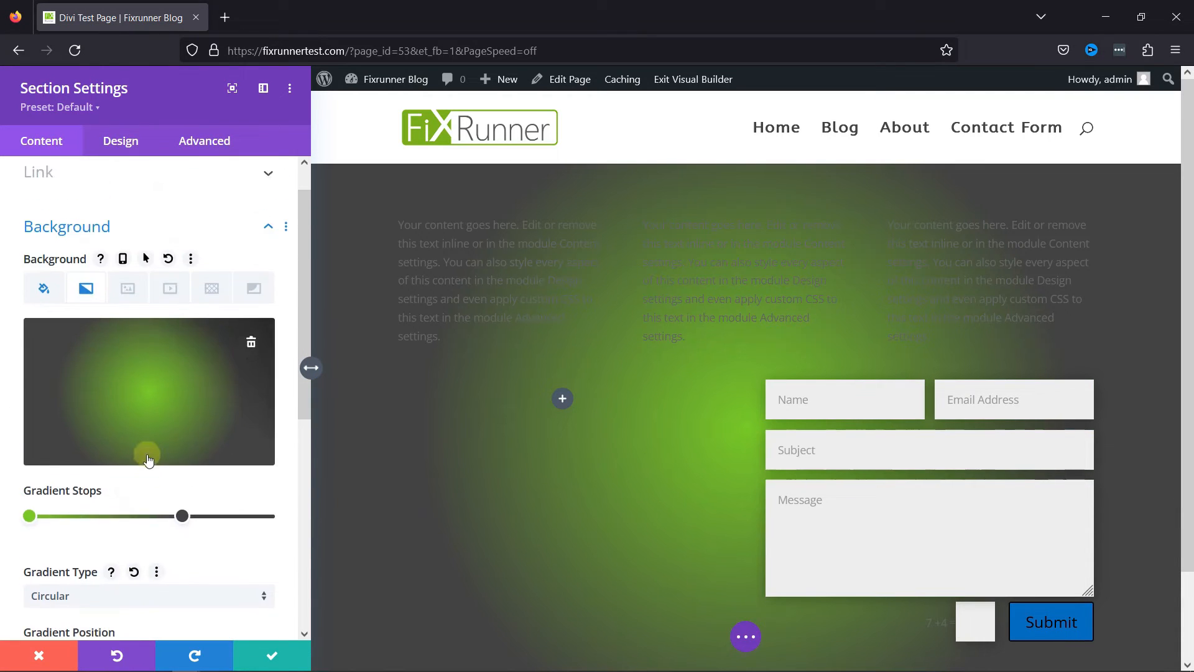
{"action": "scroll", "coordinate": [152, 443], "scroll_direction": "down", "scroll_amount": 2}
{"action": "left_click_drag", "start_coordinate": [178, 429], "coordinate": [215, 431]}
Try the Elliptical gradient type on the section background, and set the gradient type to Conical.
{"action": "left_click", "coordinate": [147, 516]}
{"action": "left_click", "coordinate": [136, 542]}
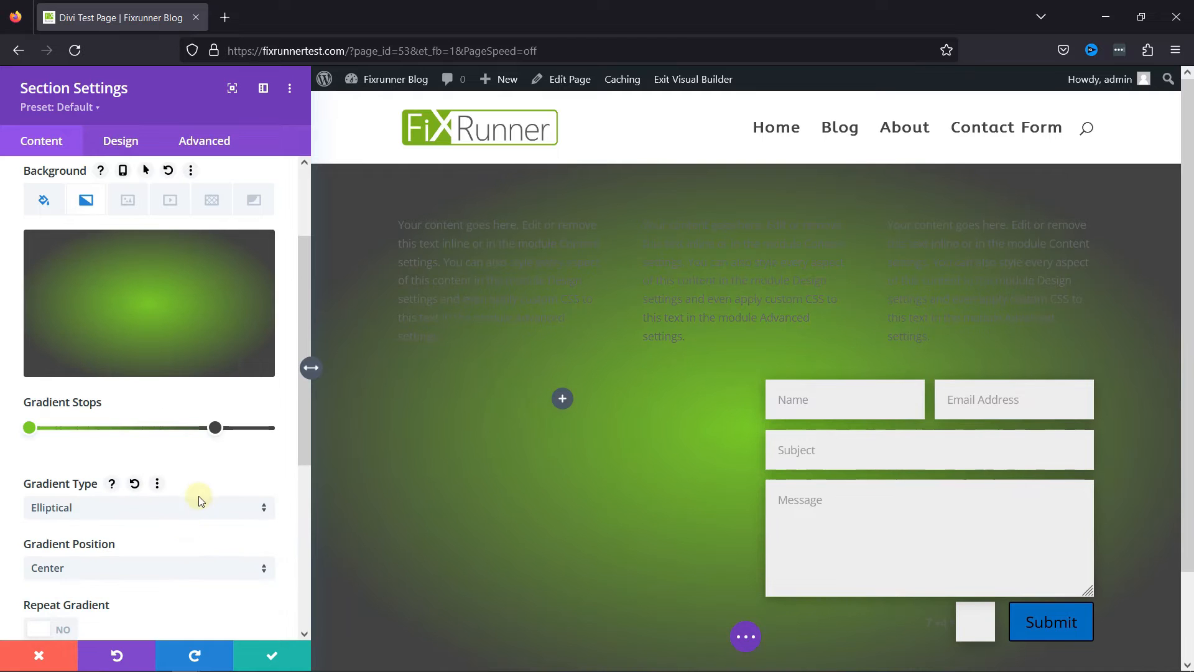
{"action": "left_click", "coordinate": [125, 515]}
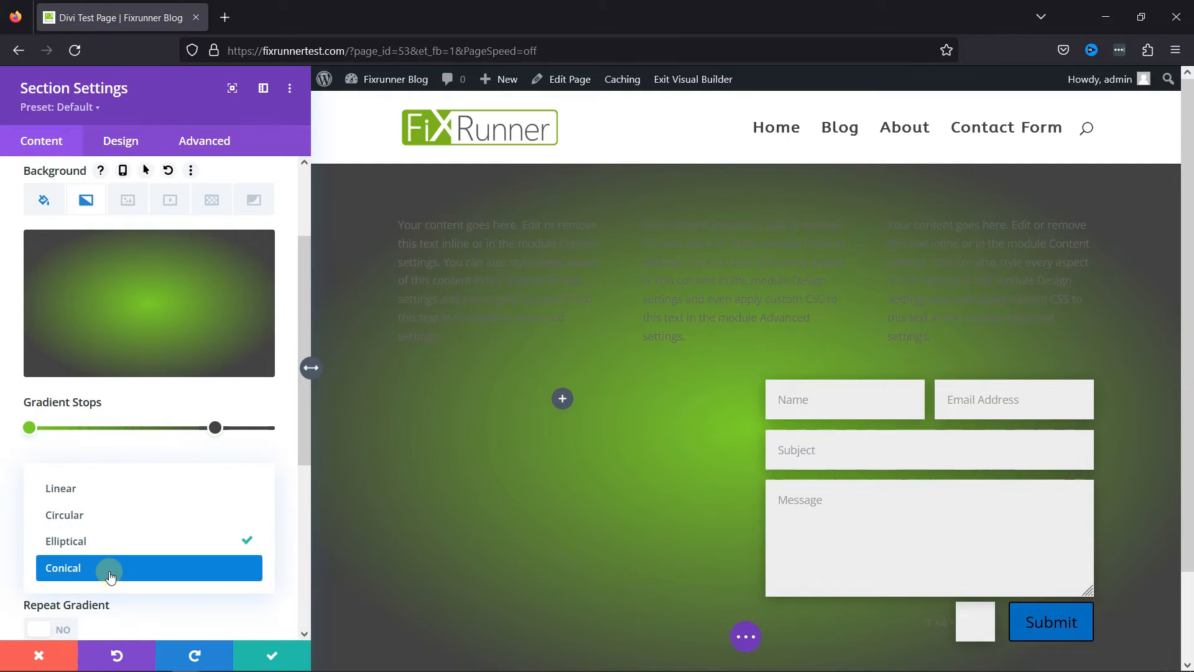
{"action": "left_click", "coordinate": [113, 568]}
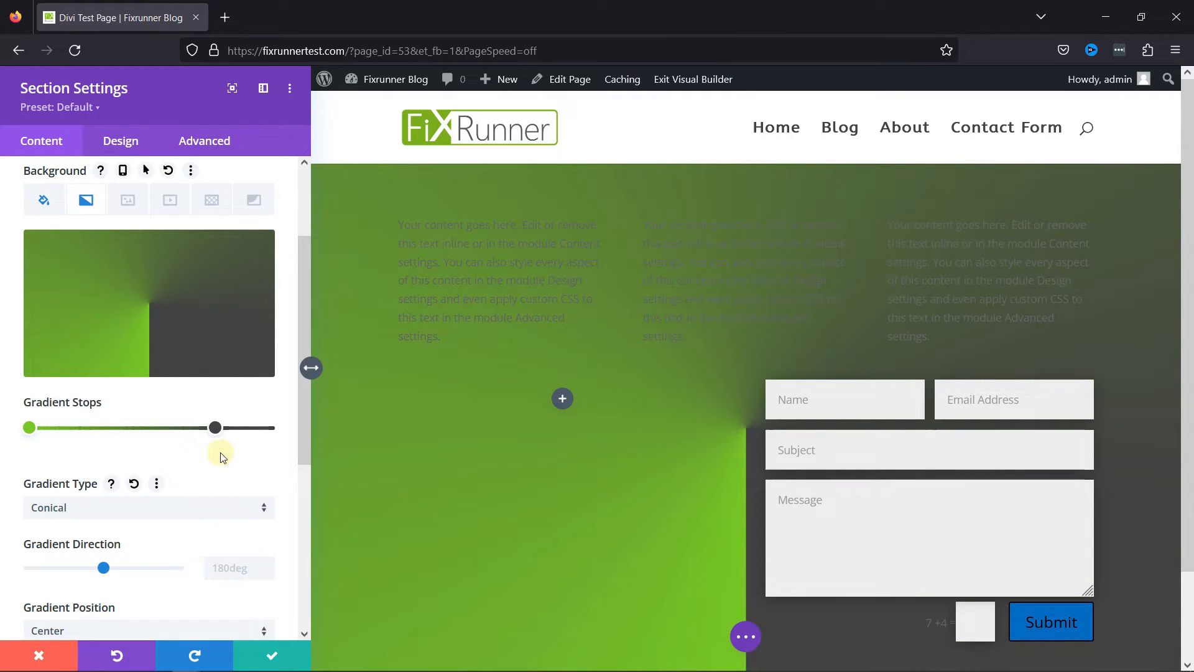
Switch the section background's gradient type to Linear and set the dark grey gradient stop to 35%.
{"action": "mouse_move", "coordinate": [215, 428]}
{"action": "left_mouse_down"}
{"action": "mouse_move", "coordinate": [123, 425]}
{"action": "mouse_move", "coordinate": [228, 437]}
{"action": "left_mouse_up"}
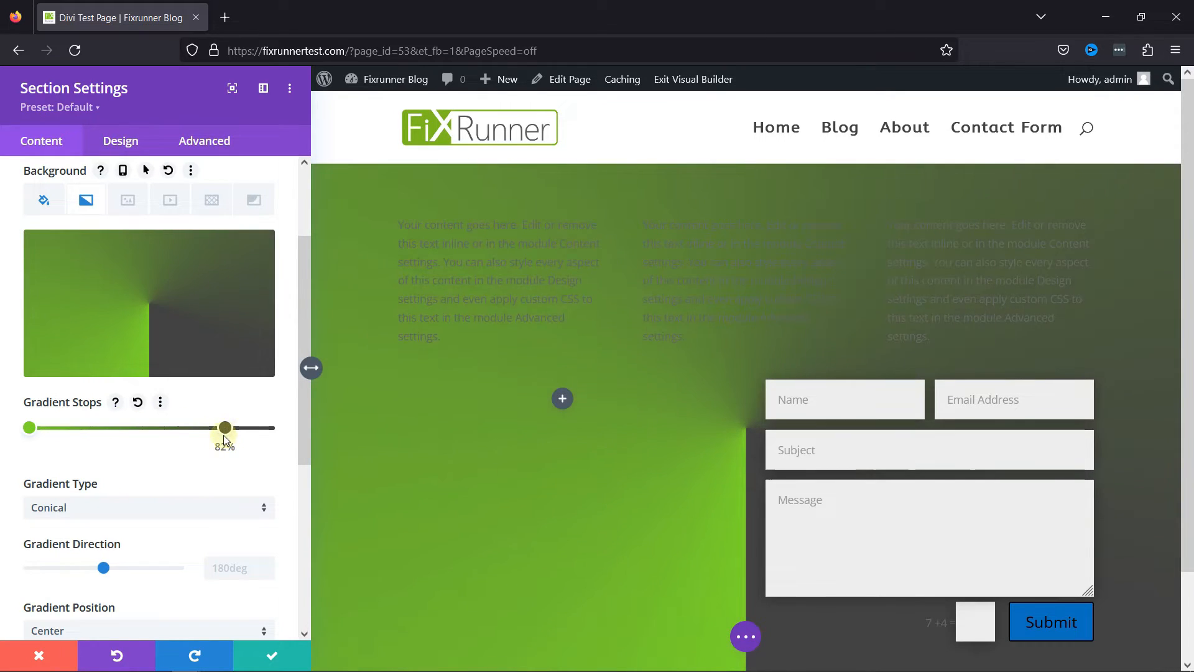
{"action": "left_click", "coordinate": [138, 507]}
{"action": "left_click", "coordinate": [87, 491]}
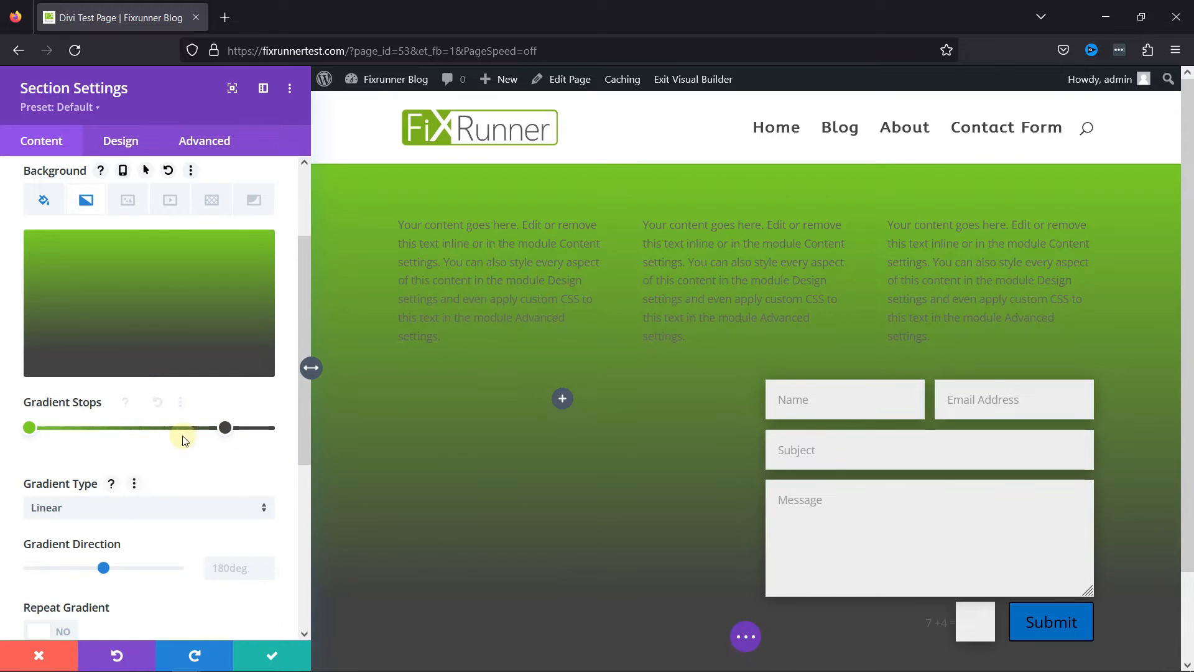
{"action": "left_click_drag", "start_coordinate": [224, 428], "coordinate": [115, 433]}
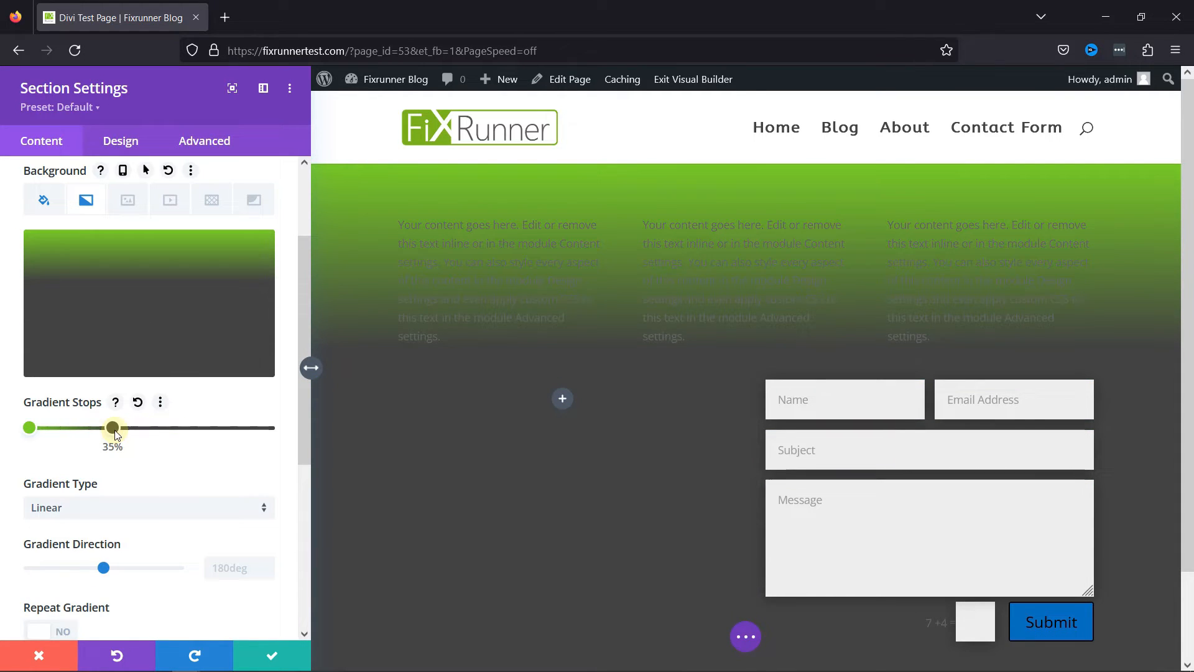
Add a third gradient stop at about 66% and set its color to the saved white #ffffff.
{"action": "left_click", "coordinate": [114, 430]}
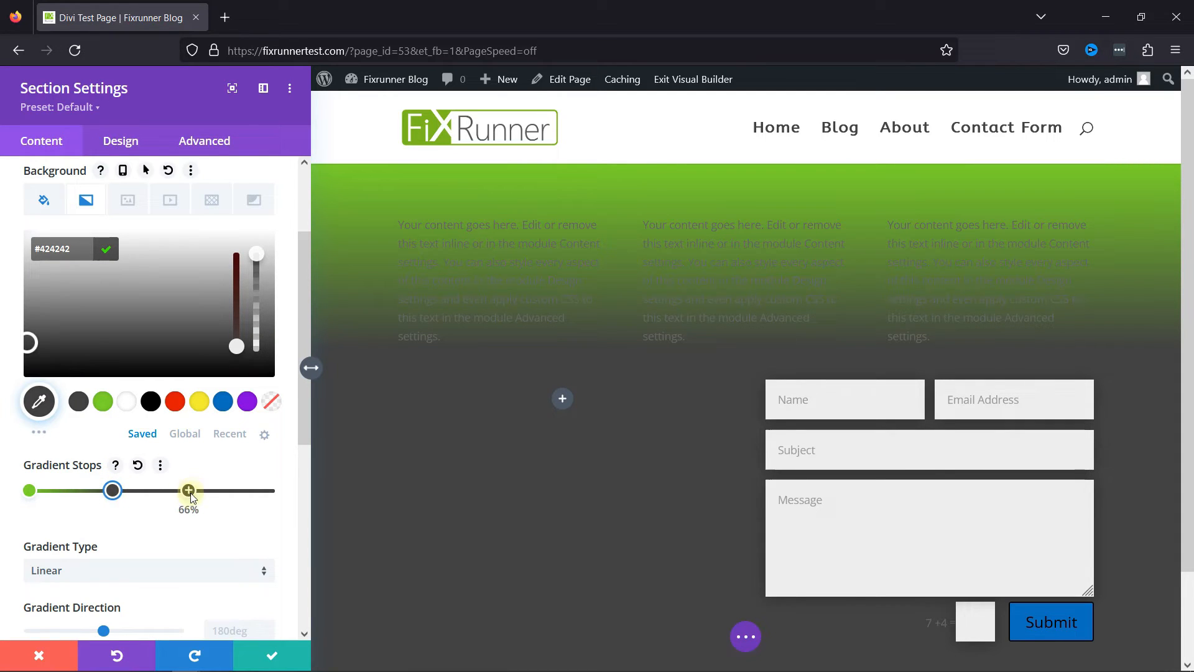
{"action": "left_click", "coordinate": [191, 492]}
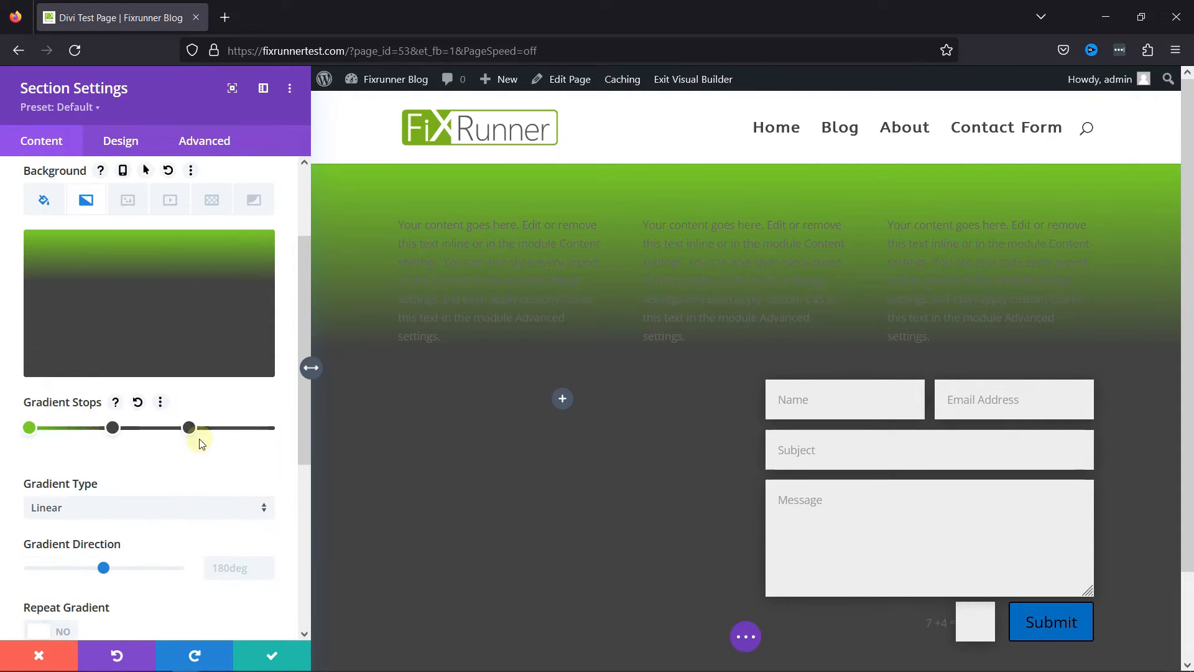
{"action": "left_click_drag", "start_coordinate": [192, 432], "coordinate": [192, 434]}
{"action": "left_click", "coordinate": [192, 432]}
{"action": "left_click", "coordinate": [126, 401]}
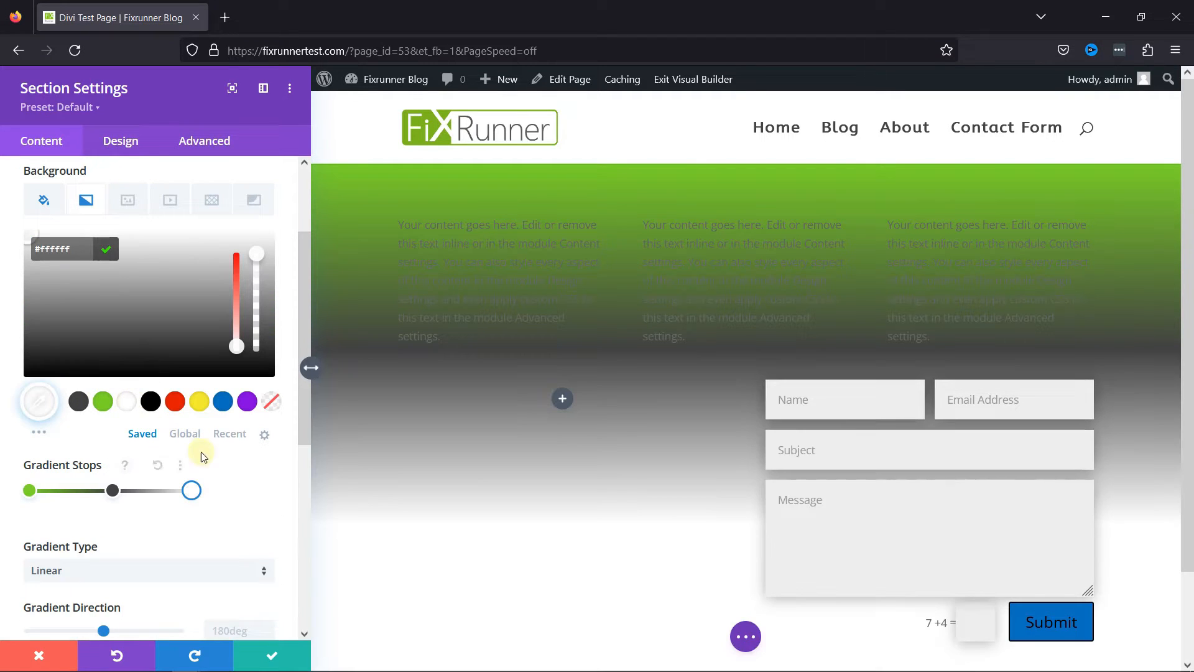
Place the white gradient stop between the green and dark grey ones, open its options, and shift the dark grey stop inward.
{"action": "left_click_drag", "start_coordinate": [187, 491], "coordinate": [114, 492]}
{"action": "left_click_drag", "start_coordinate": [132, 495], "coordinate": [221, 505]}
{"action": "left_click_drag", "start_coordinate": [134, 495], "coordinate": [107, 474]}
{"action": "right_click", "coordinate": [106, 468]}
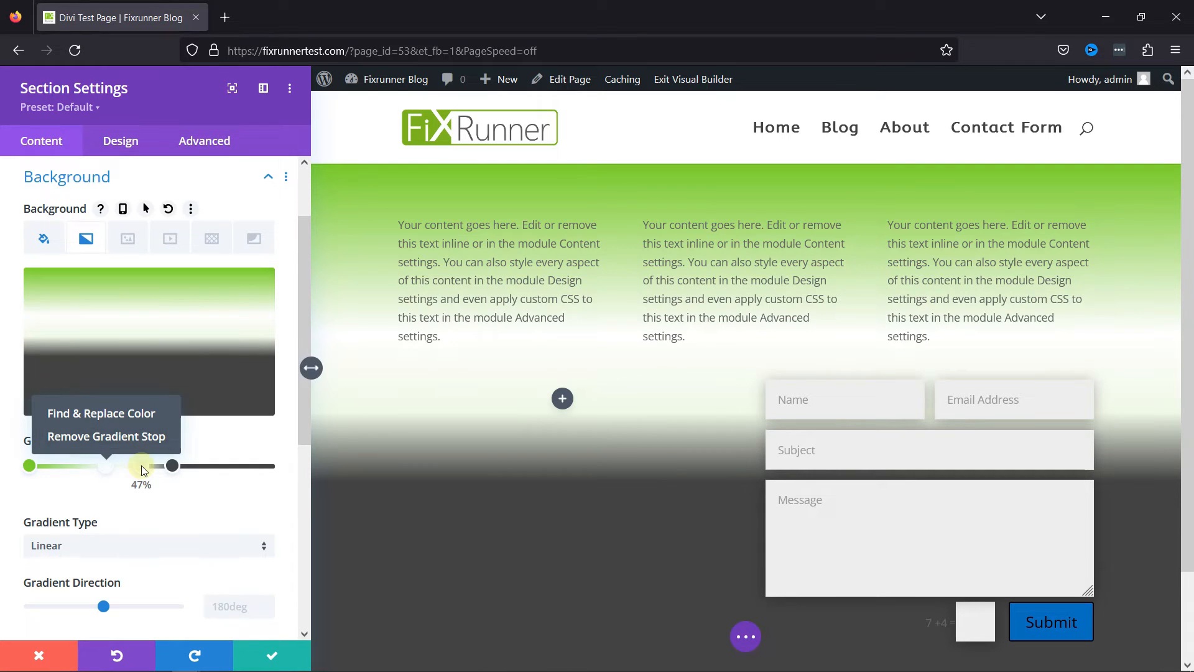
{"action": "right_click", "coordinate": [140, 465]}
{"action": "left_click", "coordinate": [145, 451]}
{"action": "left_click_drag", "start_coordinate": [172, 465], "coordinate": [128, 468]}
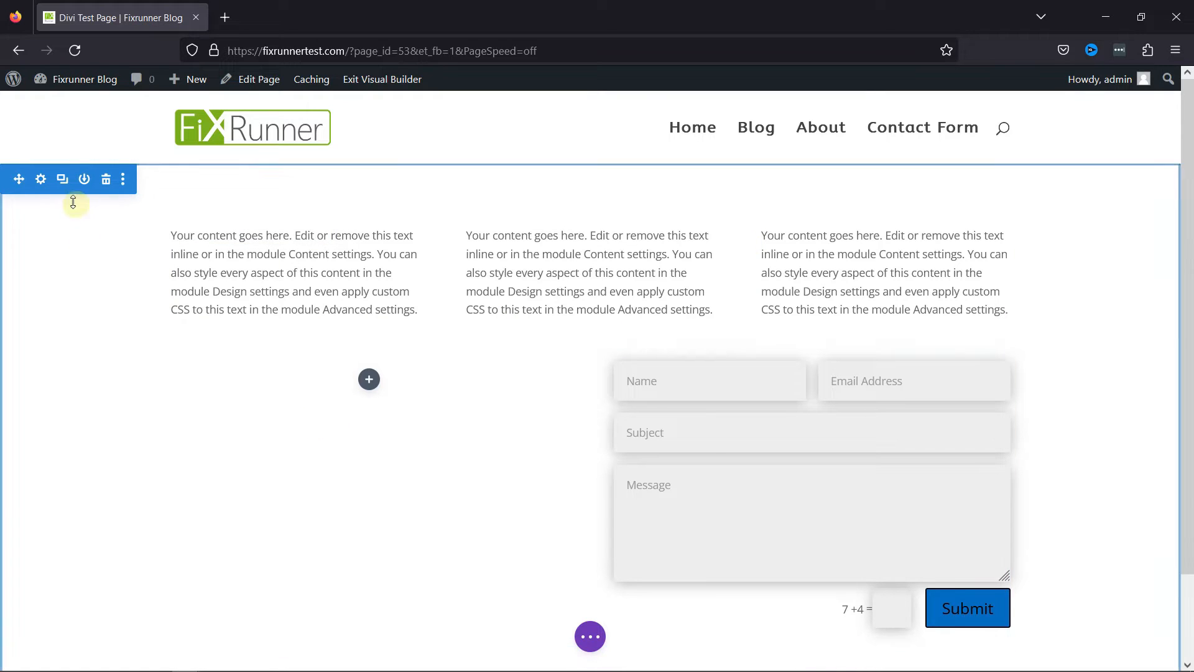
Set Free-WordPress-Checkup-Tool.mp4 from the media library as the section's MP4 background video.
{"action": "left_click", "coordinate": [41, 179]}
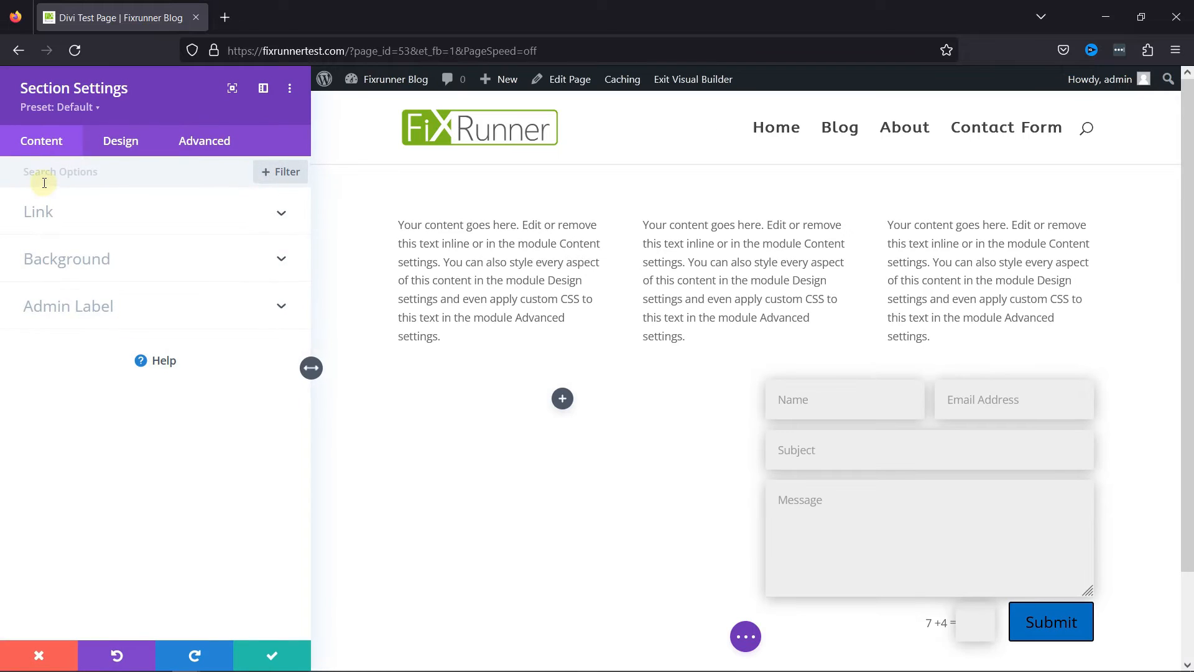
{"action": "left_click", "coordinate": [92, 260]}
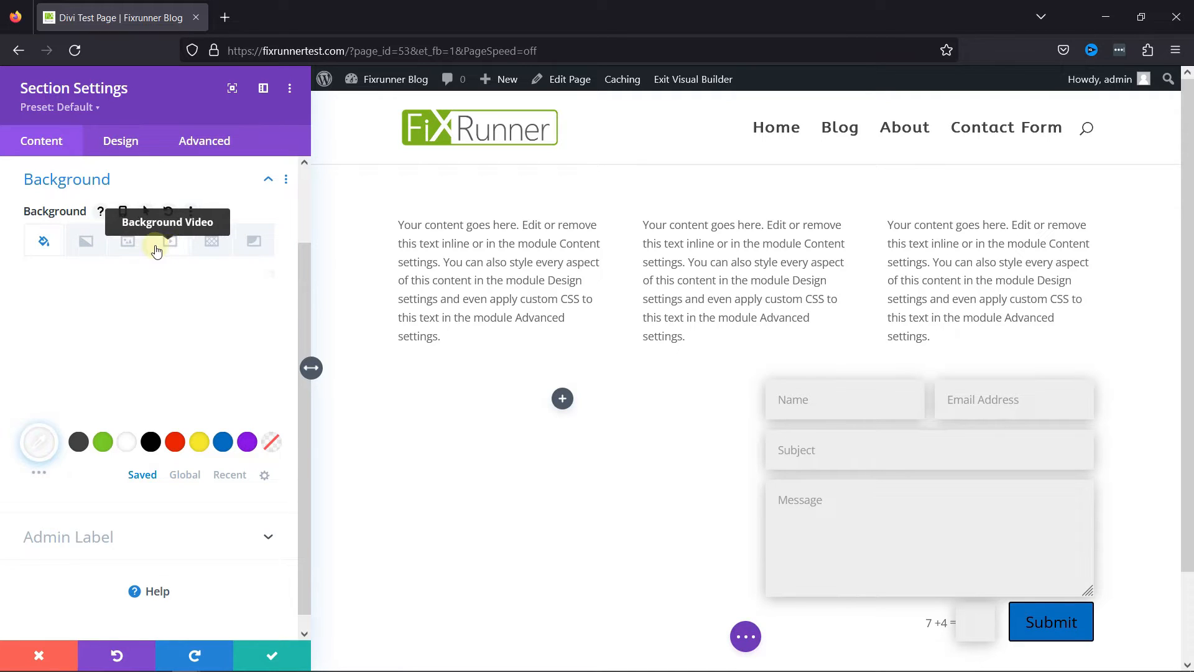
{"action": "left_click", "coordinate": [171, 242]}
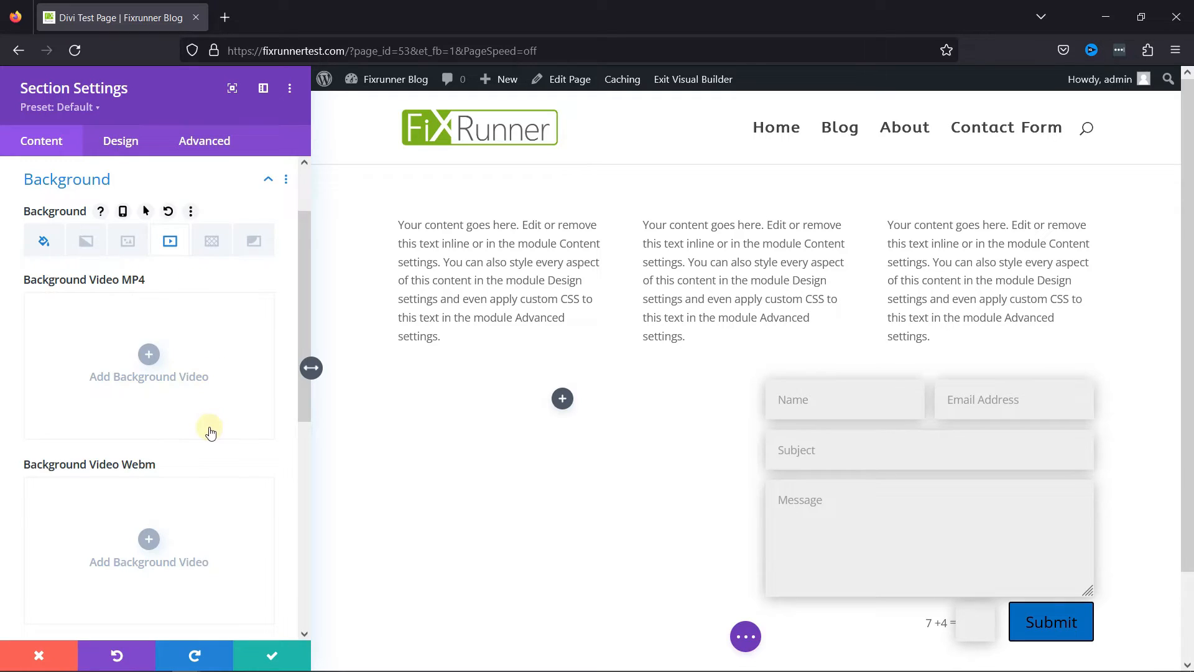
{"action": "scroll", "coordinate": [238, 447], "scroll_direction": "down", "scroll_amount": 3}
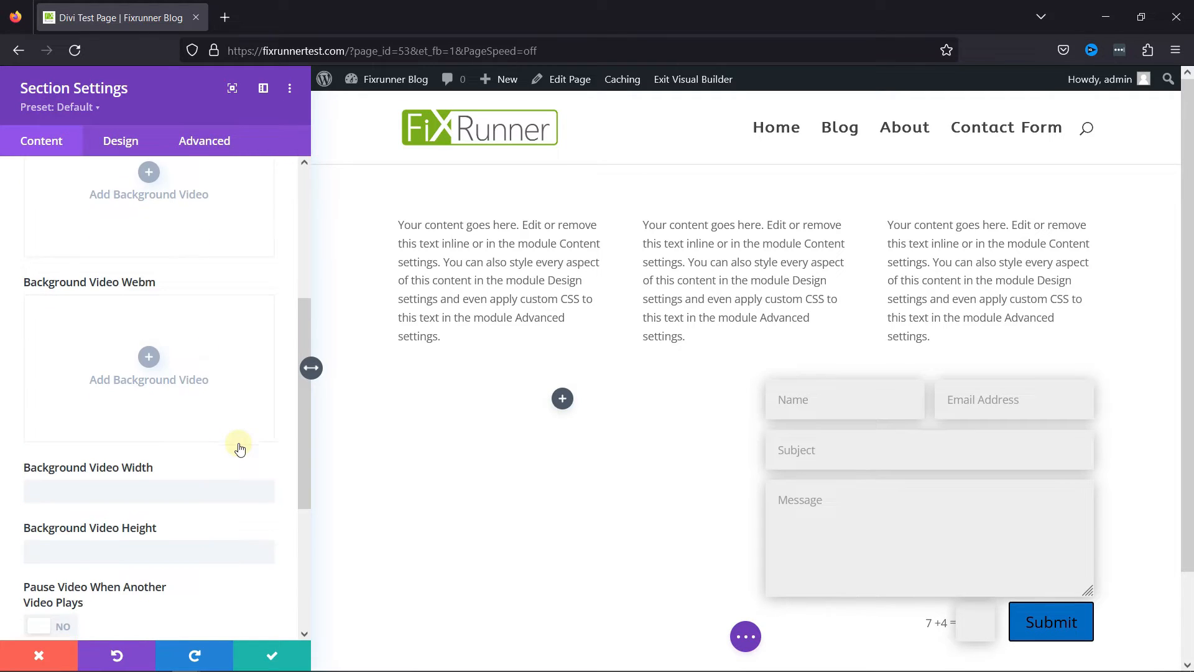
{"action": "scroll", "coordinate": [243, 447], "scroll_direction": "down", "scroll_amount": 2}
{"action": "scroll", "coordinate": [241, 451], "scroll_direction": "up", "scroll_amount": 6}
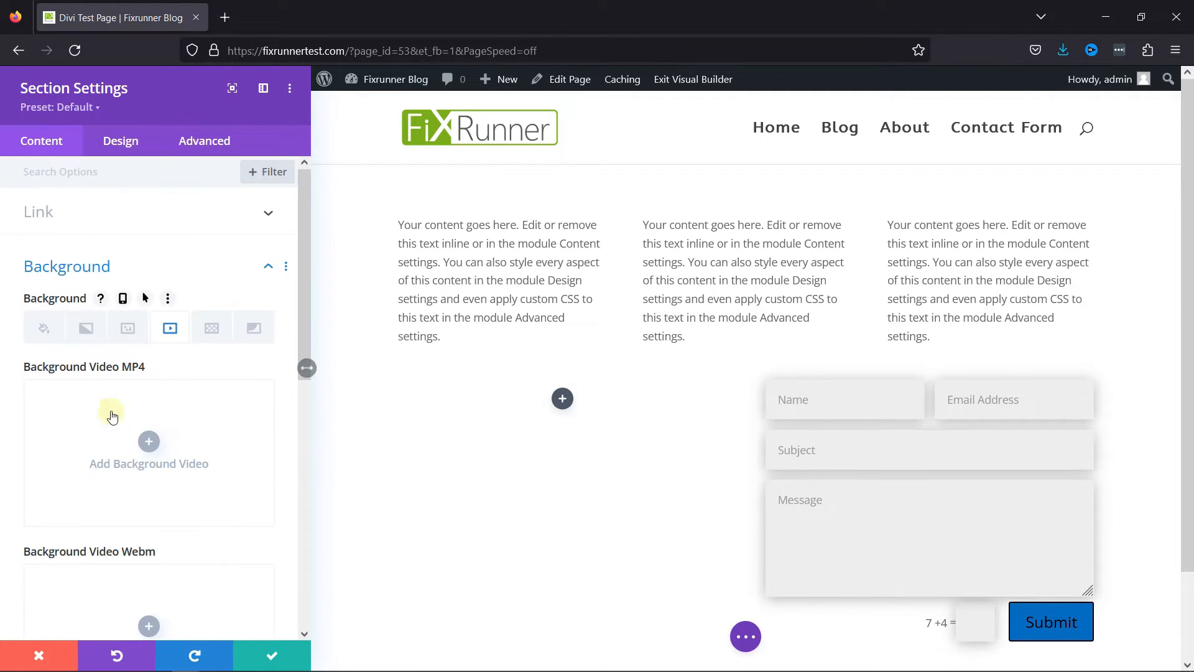
{"action": "left_click", "coordinate": [149, 441]}
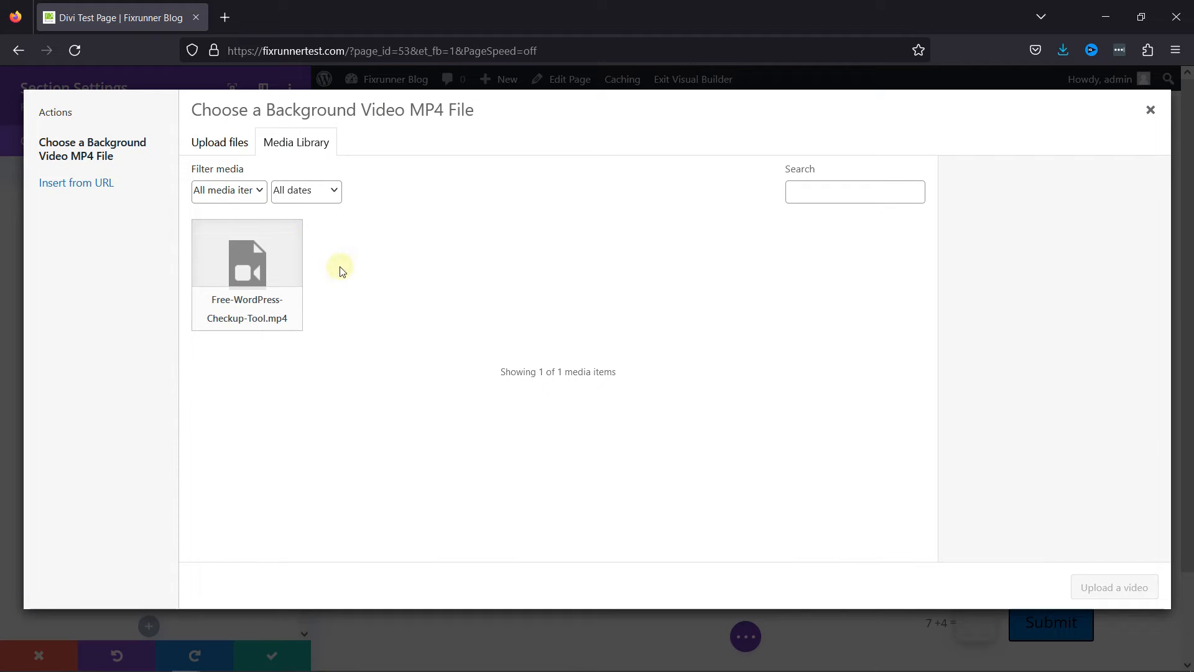
{"action": "left_click", "coordinate": [230, 145]}
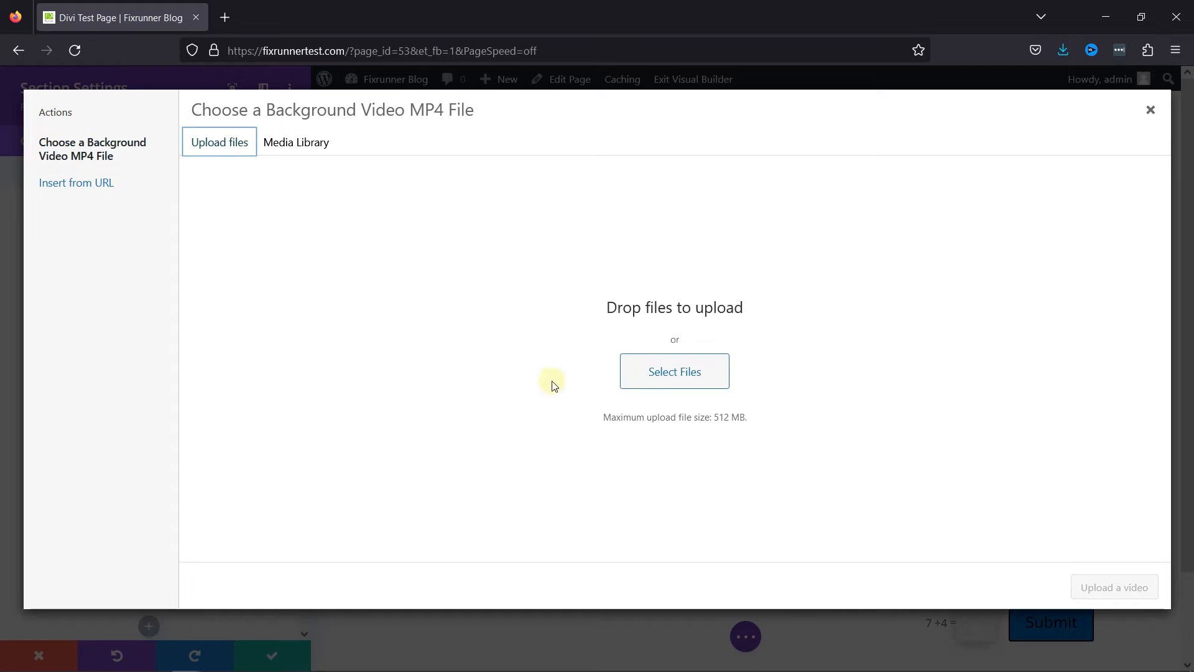
{"action": "left_click", "coordinate": [319, 152]}
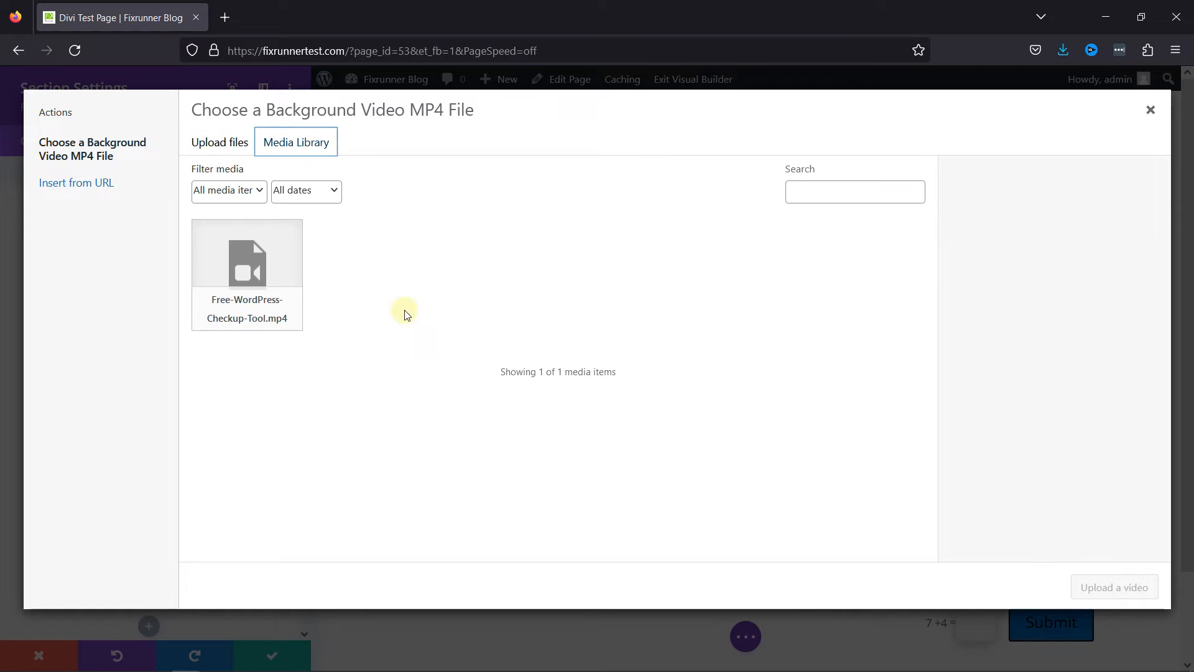
{"action": "left_click", "coordinate": [259, 261]}
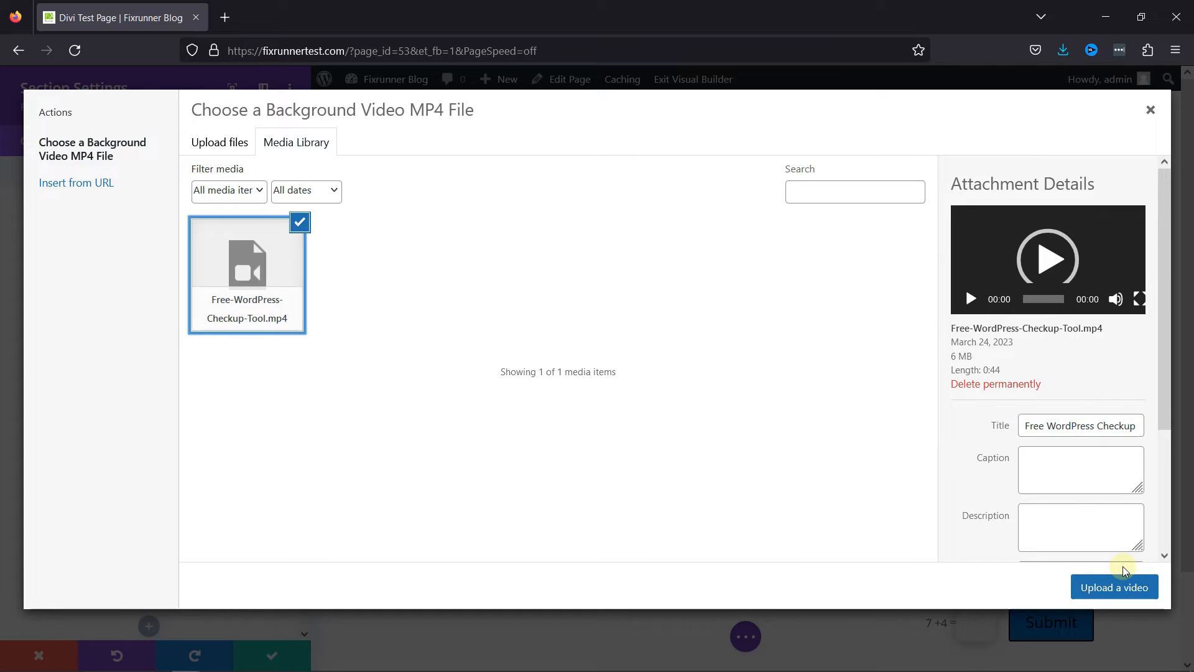
{"action": "left_click", "coordinate": [1115, 588]}
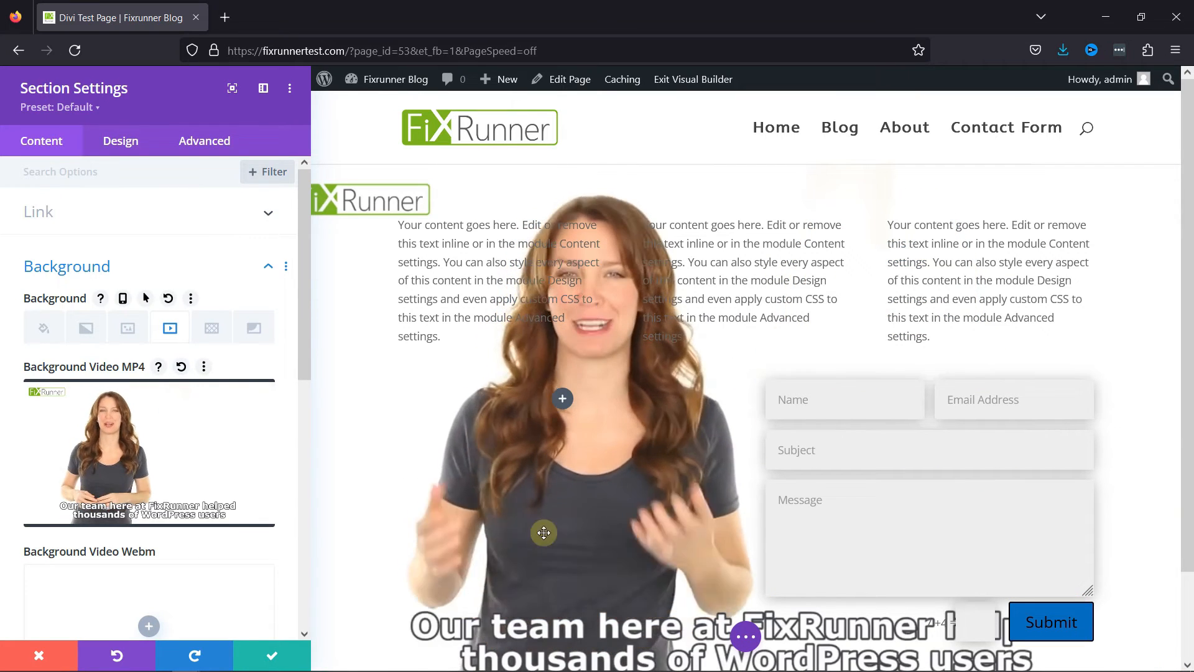
Enable pausing the section's background video when another video plays.
{"action": "scroll", "coordinate": [181, 524], "scroll_direction": "down", "scroll_amount": 5}
{"action": "scroll", "coordinate": [182, 526], "scroll_direction": "down", "scroll_amount": 3}
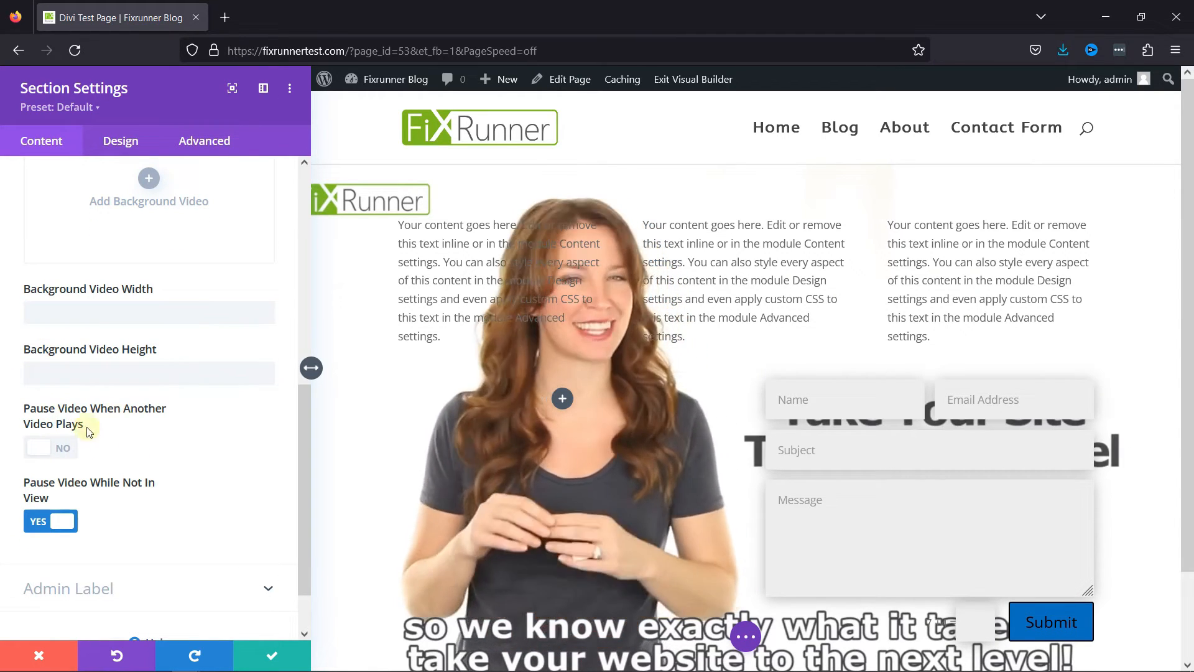
{"action": "left_click", "coordinate": [54, 451]}
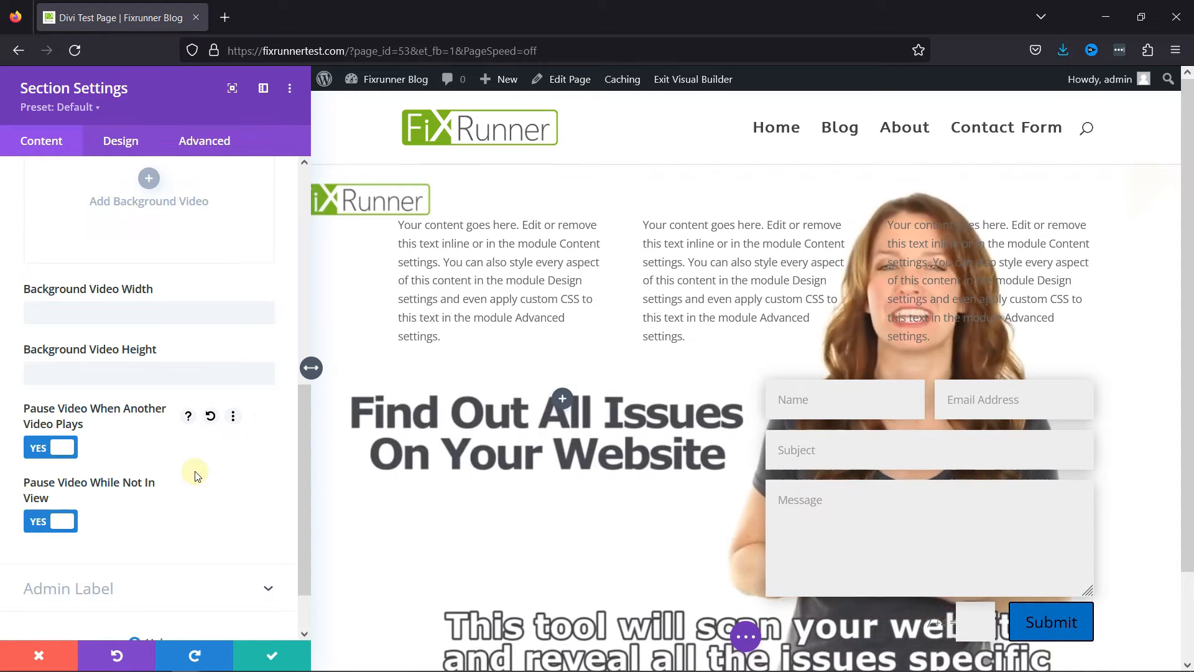
{"action": "scroll", "coordinate": [195, 476], "scroll_direction": "up", "scroll_amount": 7}
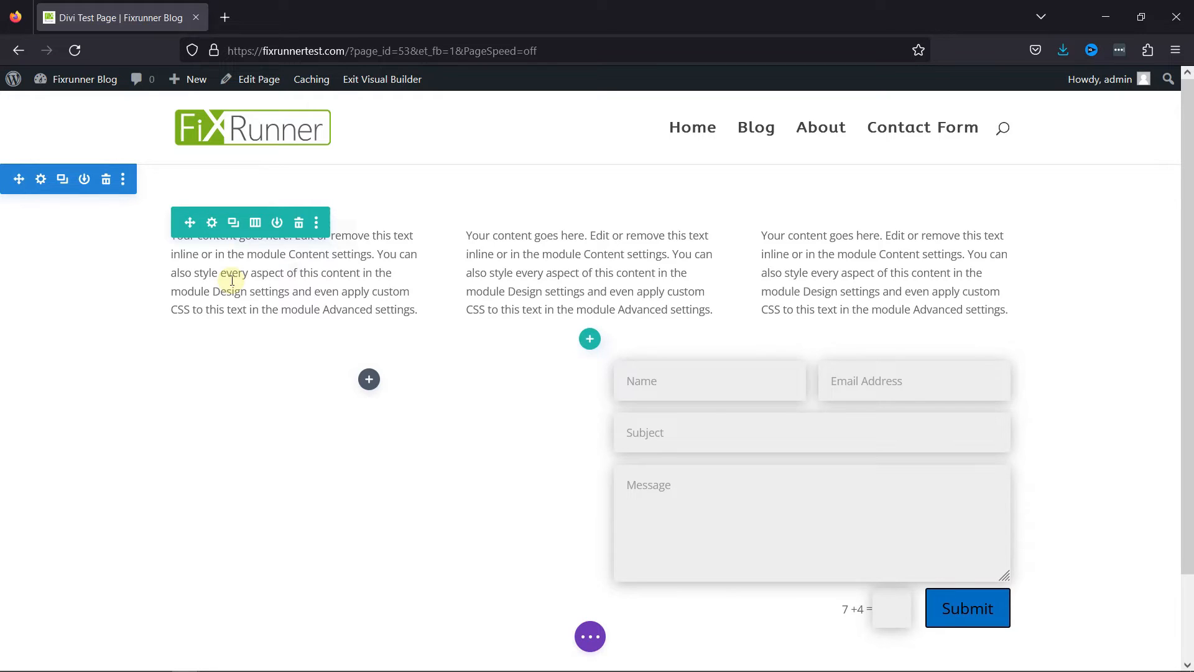
Open the section's background settings and add a background pattern.
{"action": "left_click", "coordinate": [43, 180]}
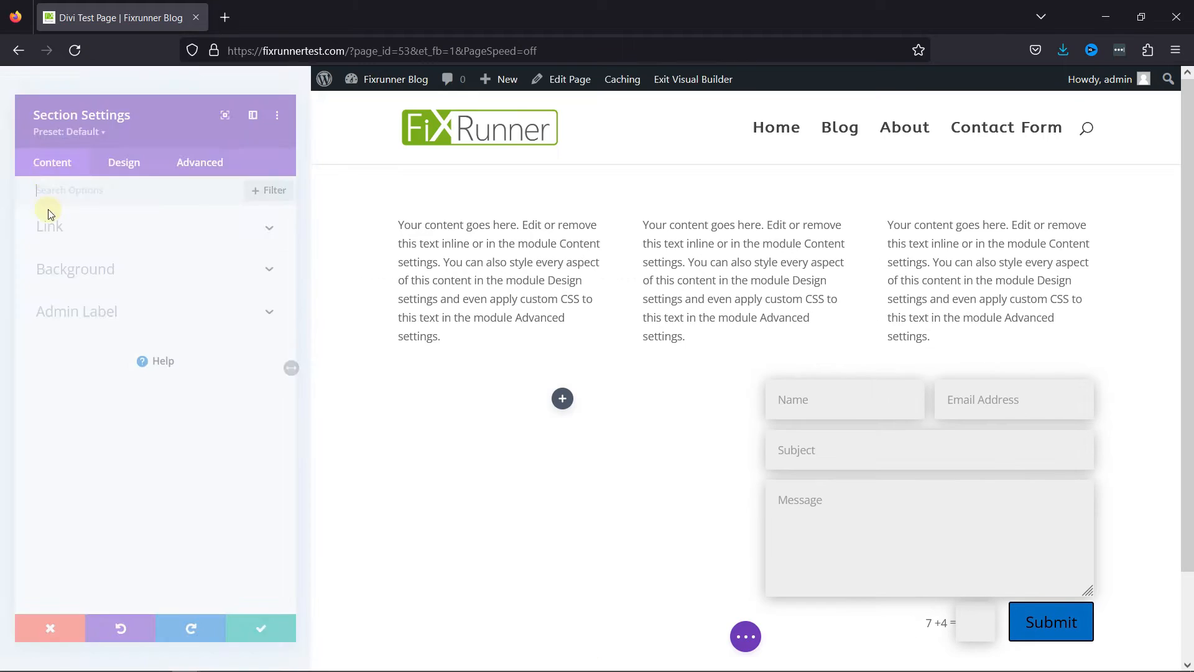
{"action": "left_click", "coordinate": [79, 265]}
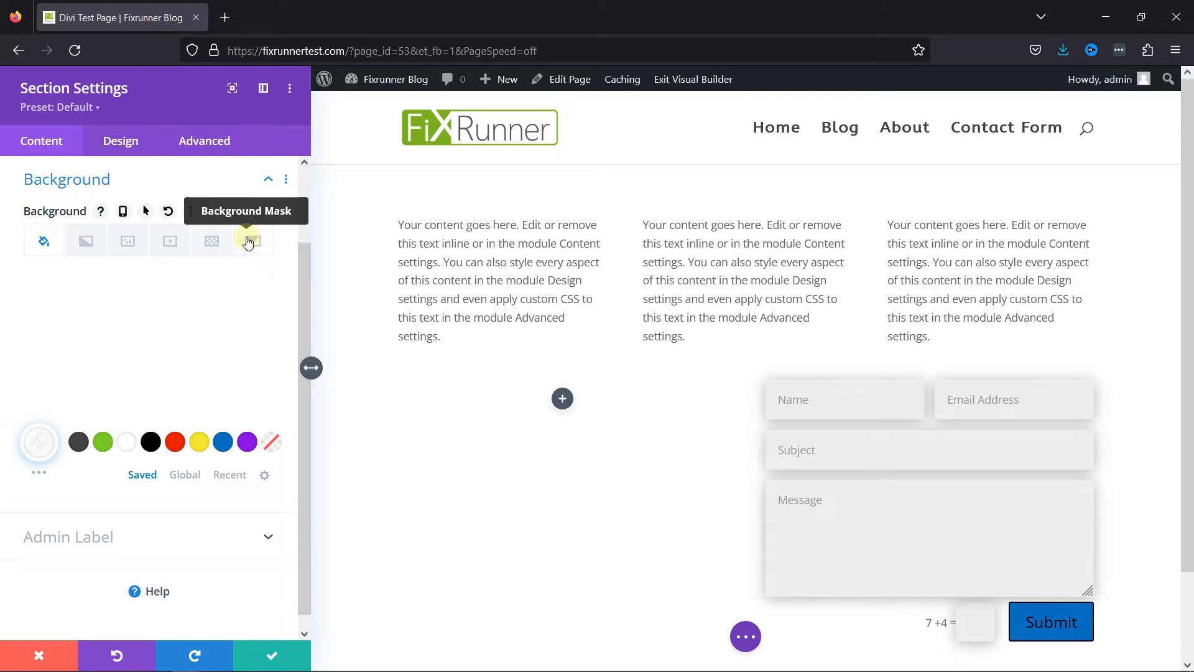
{"action": "left_click", "coordinate": [212, 242]}
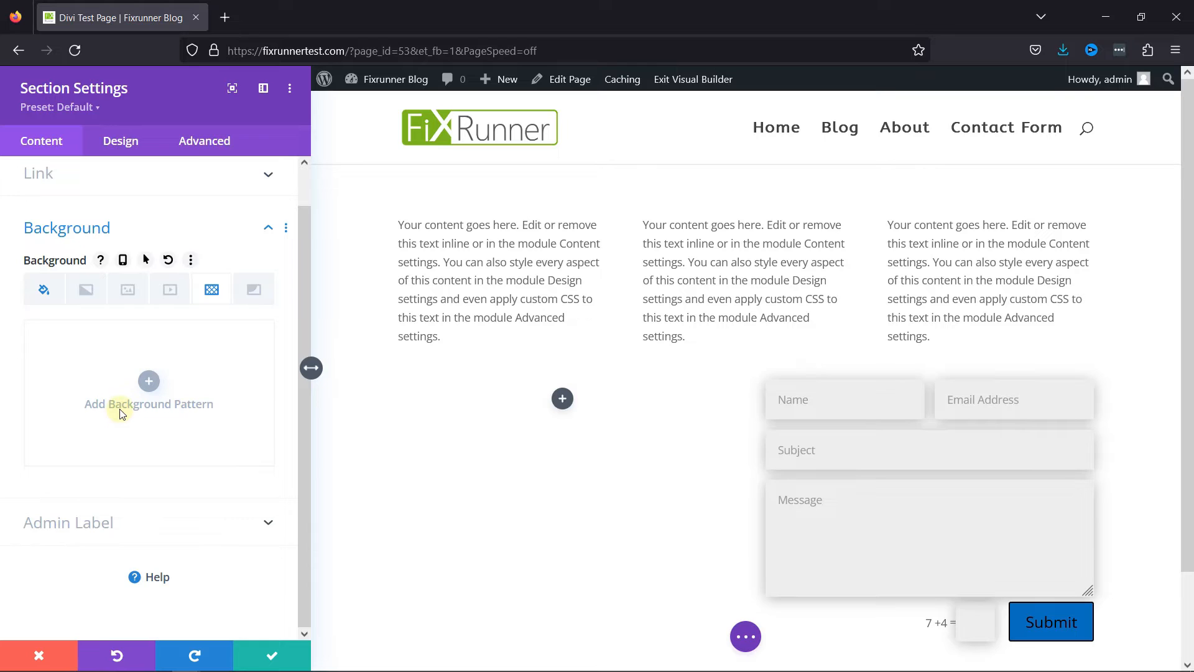
{"action": "left_click", "coordinate": [149, 381]}
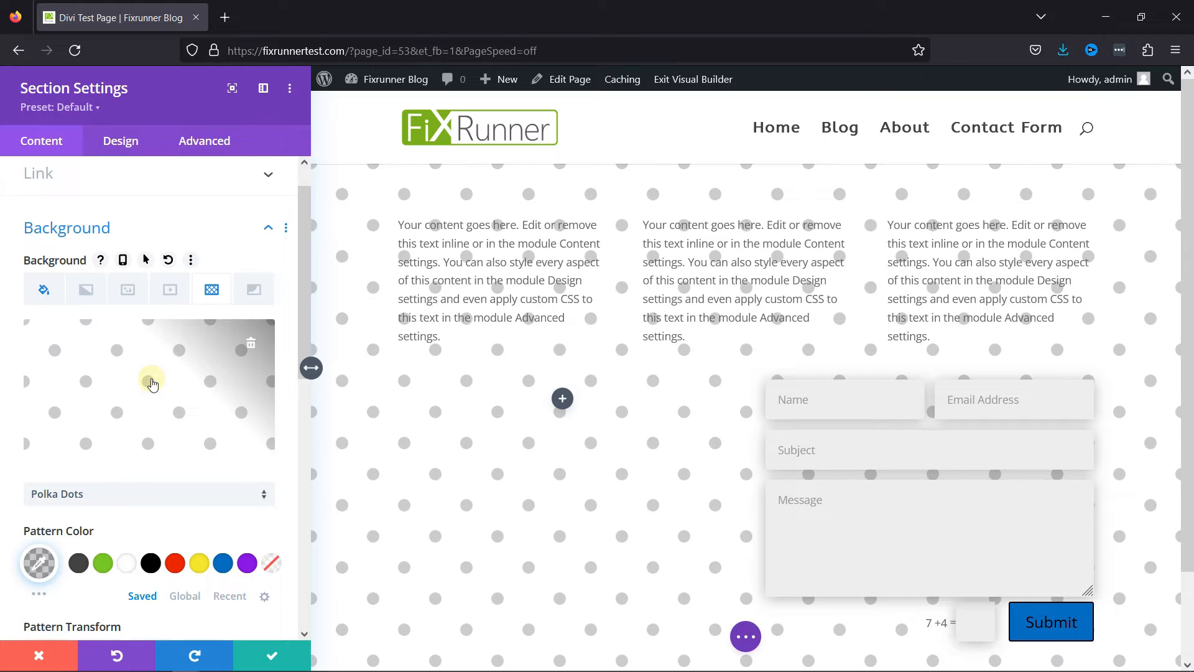
Try the Cubes and Zig Zag patterns on the section background.
{"action": "left_click", "coordinate": [106, 494]}
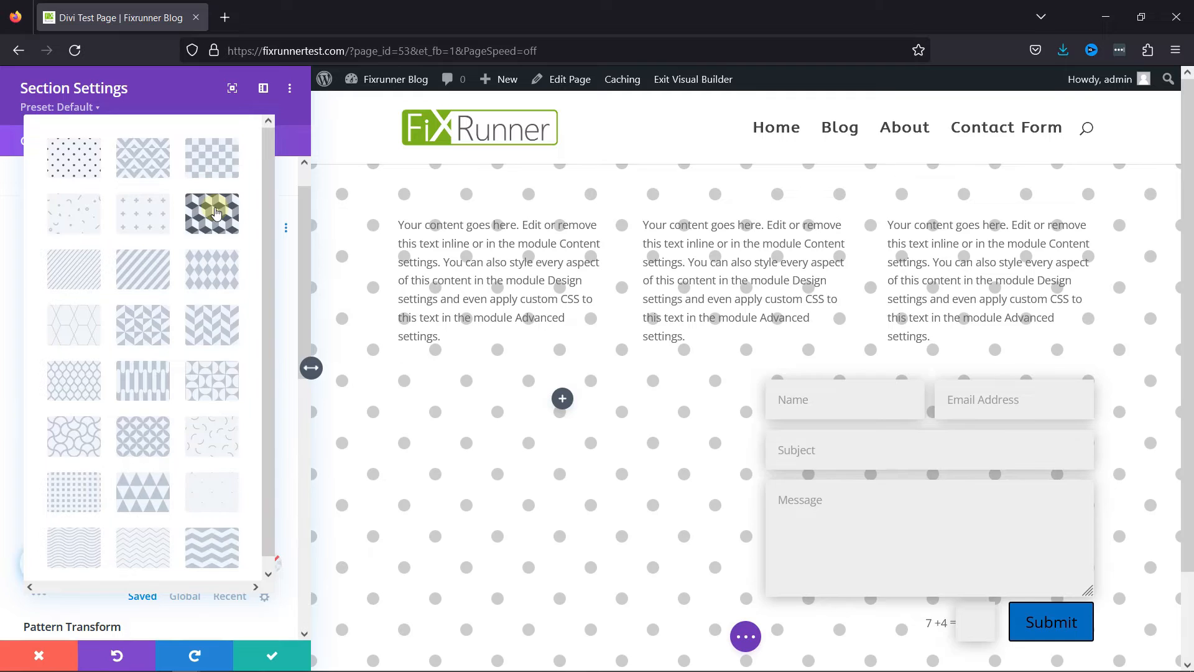
{"action": "left_click", "coordinate": [208, 212]}
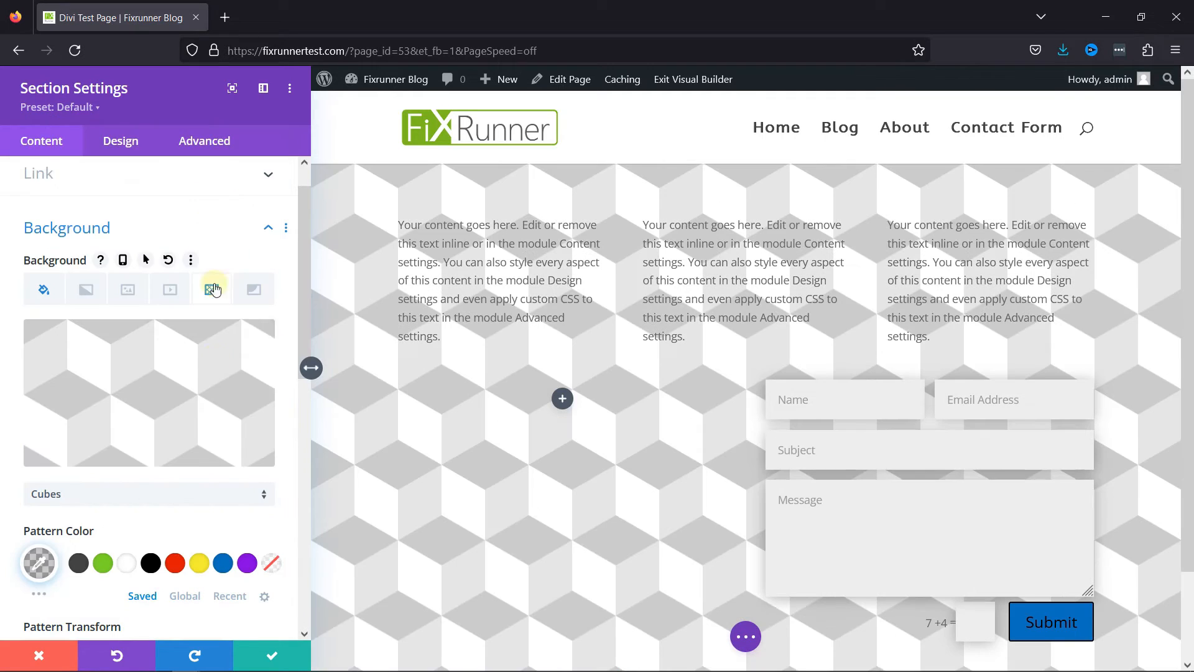
{"action": "left_click", "coordinate": [161, 501]}
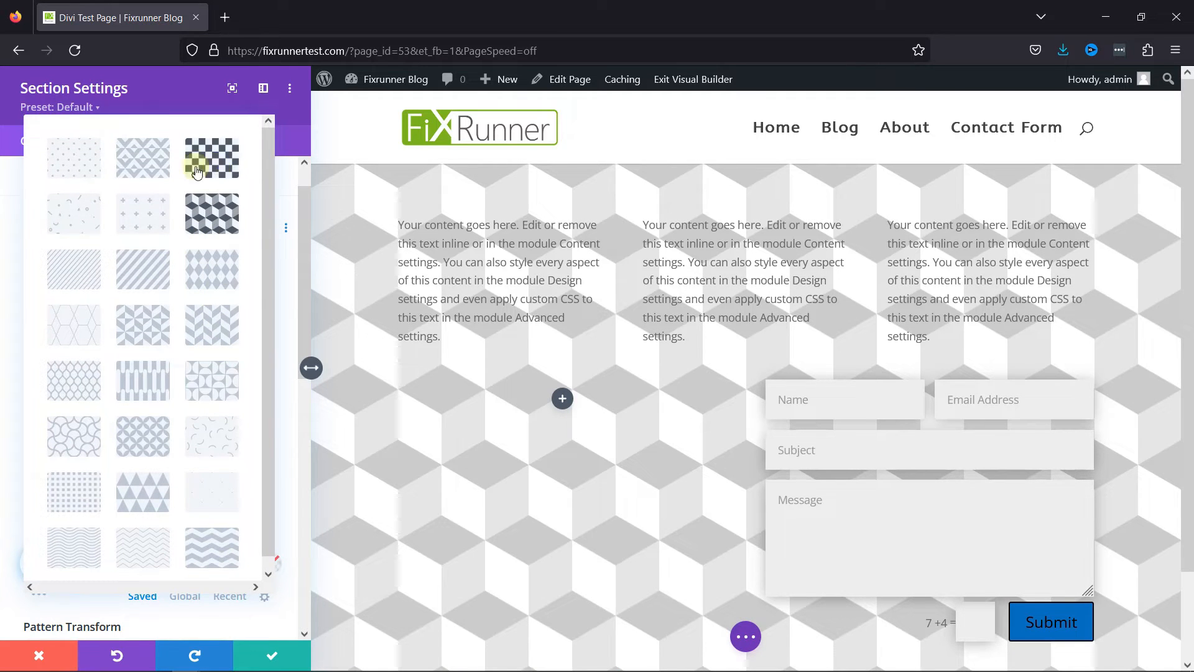
{"action": "scroll", "coordinate": [180, 436], "scroll_direction": "down", "scroll_amount": 1}
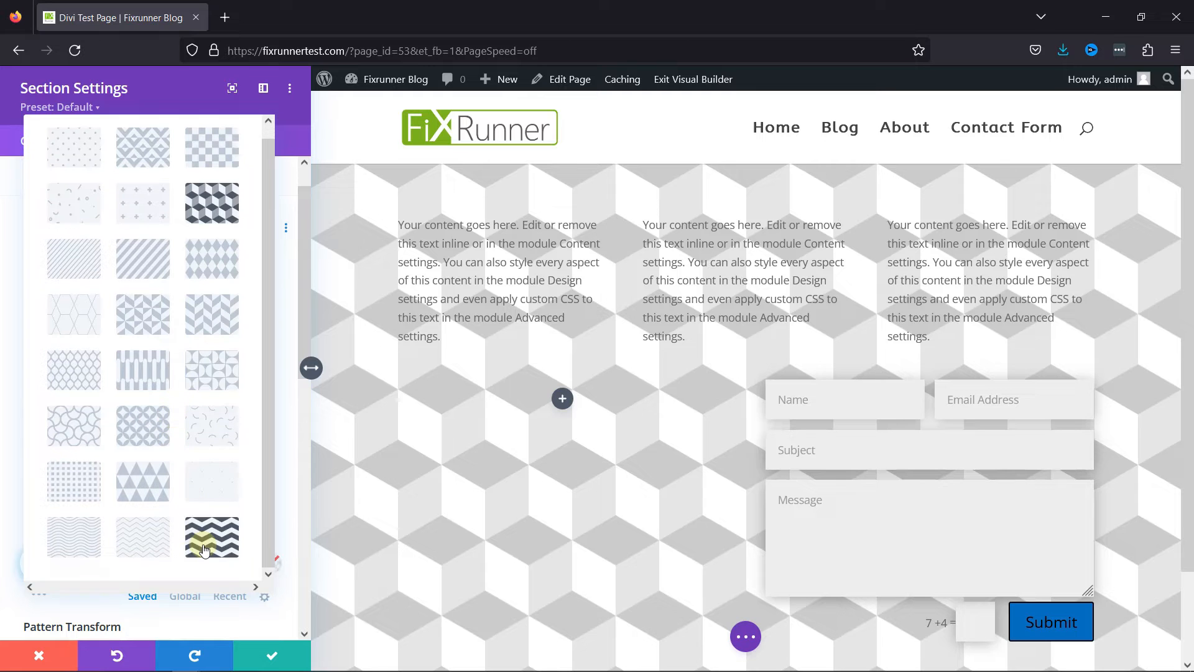
{"action": "left_click", "coordinate": [183, 510]}
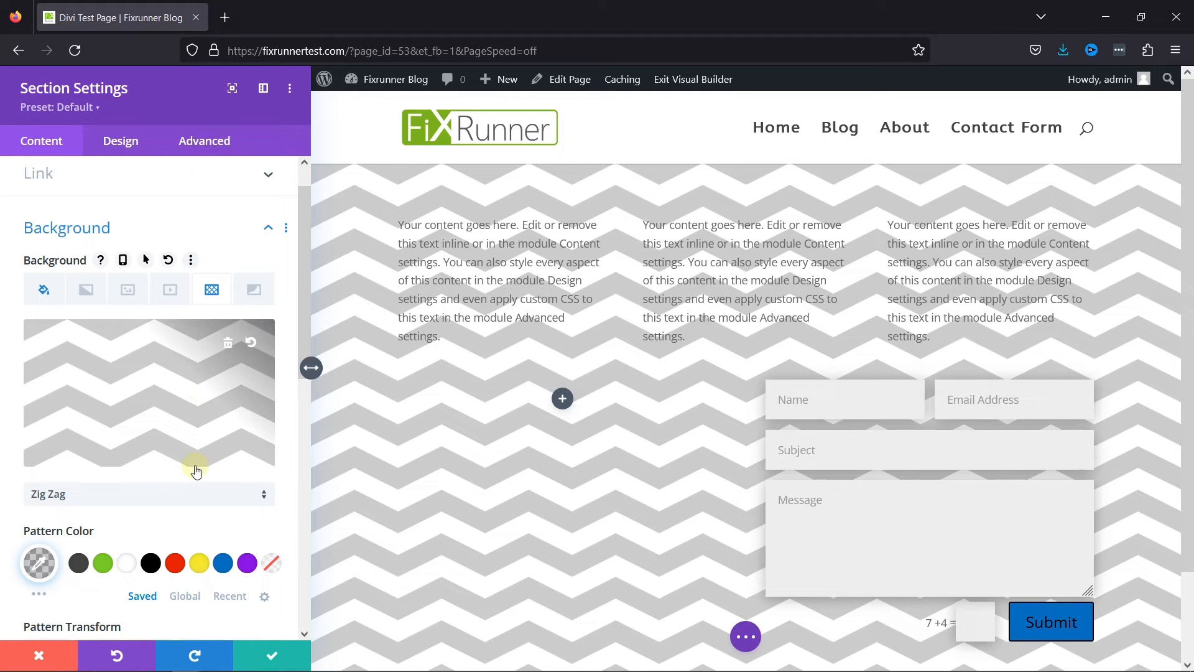
Set the background pattern to Honeycomb, try the dark grey #424242 pattern color, and settle on the saved green #7cda24.
{"action": "left_click", "coordinate": [115, 493]}
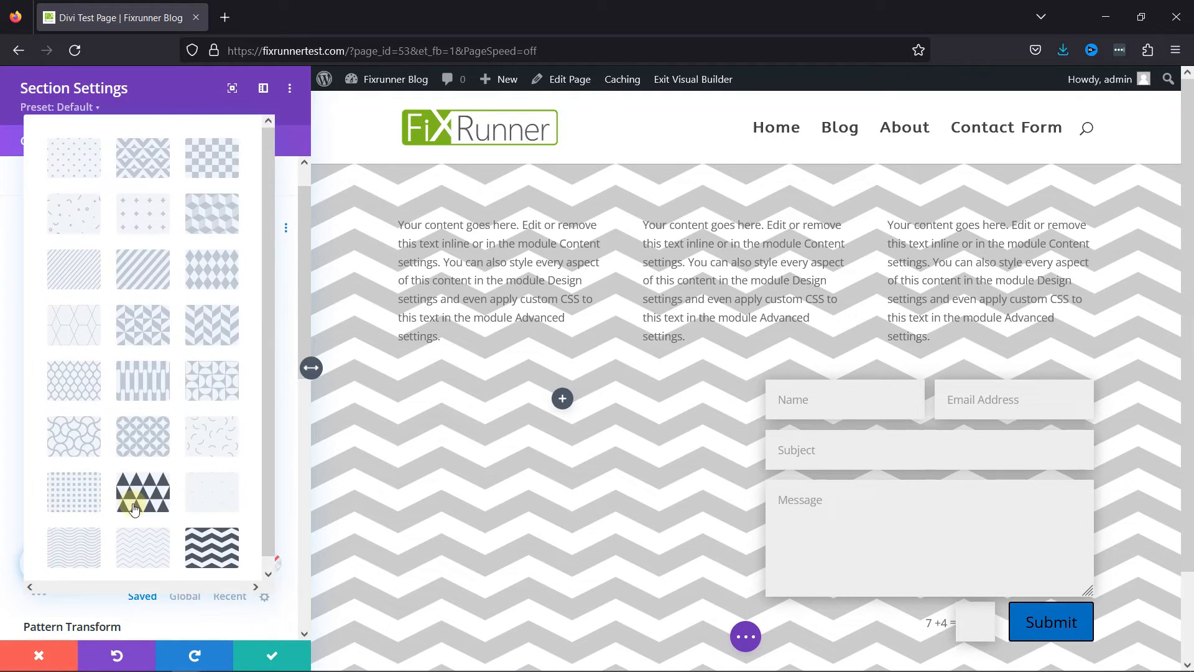
{"action": "left_click", "coordinate": [69, 325]}
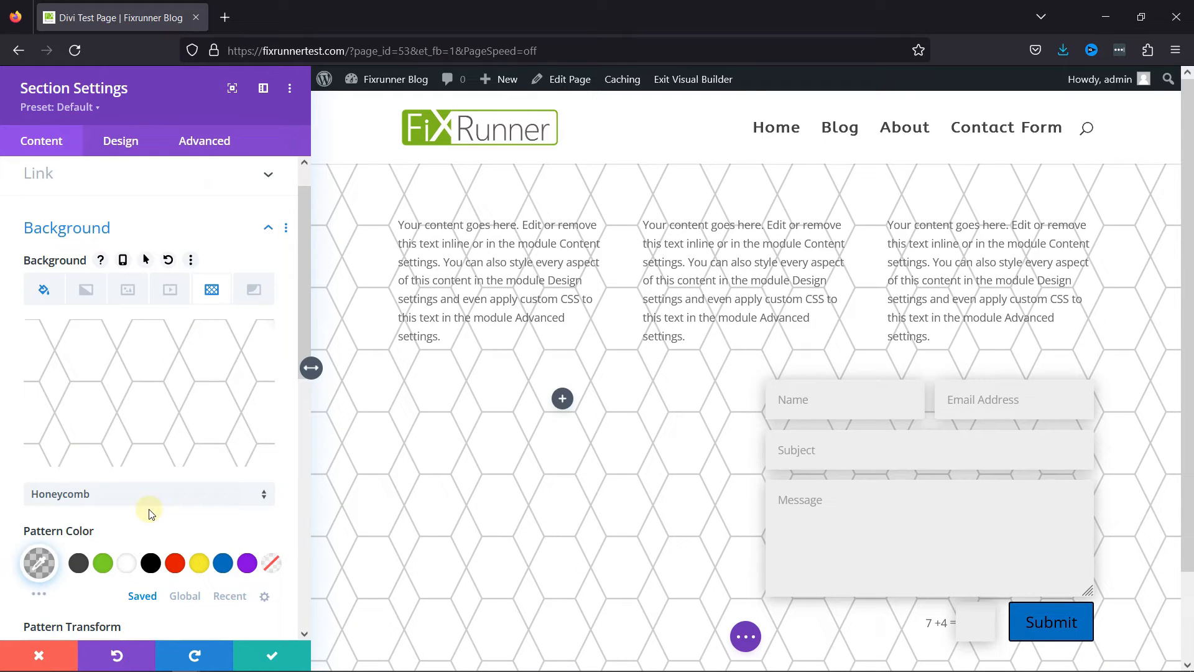
{"action": "left_click", "coordinate": [103, 567]}
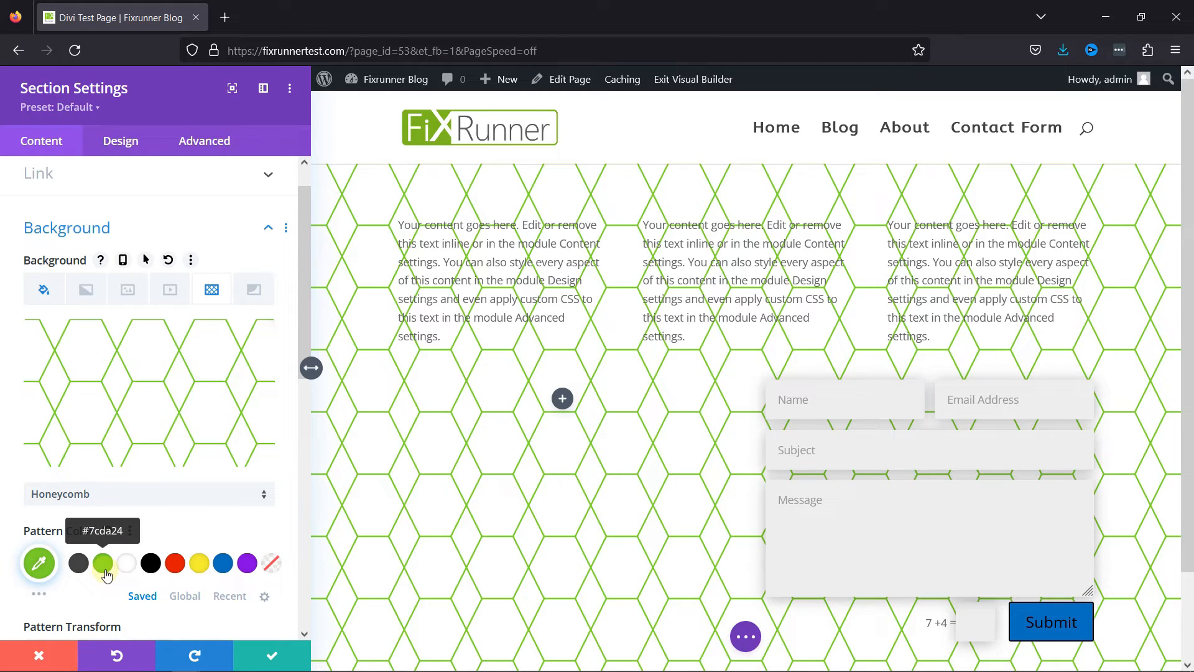
{"action": "left_click", "coordinate": [83, 568]}
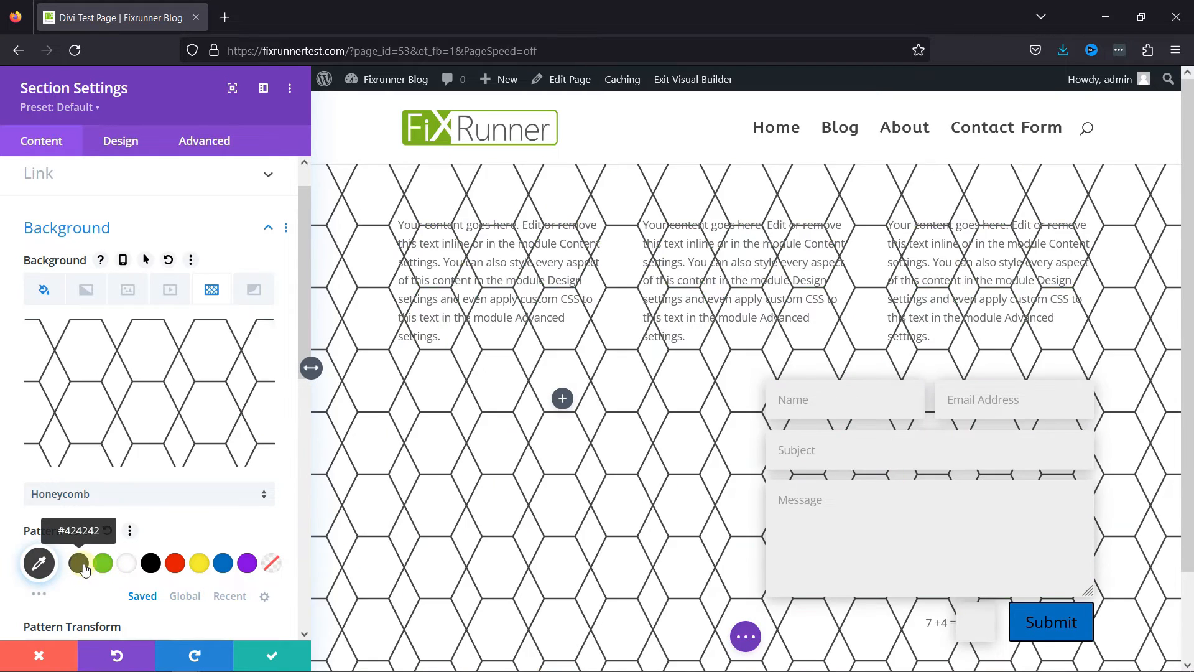
{"action": "left_click", "coordinate": [104, 567]}
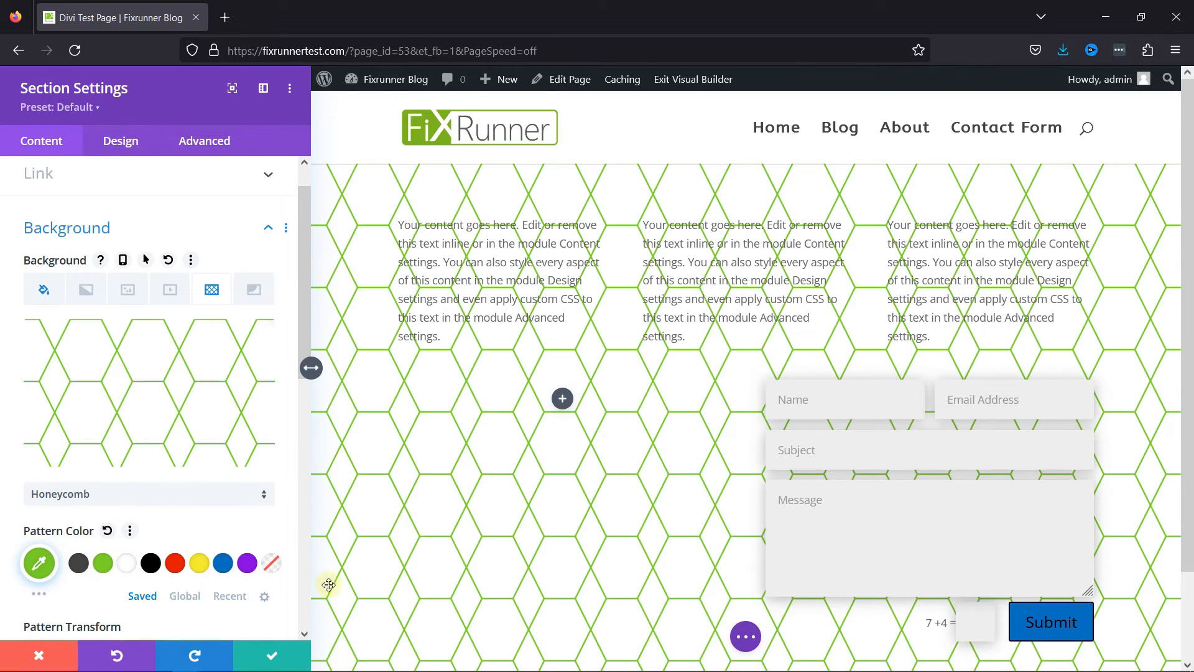
Try the horizontal flip, vertical flip and invert transforms on the honeycomb background pattern, switching each one off again.
{"action": "scroll", "coordinate": [214, 483], "scroll_direction": "down", "scroll_amount": 4}
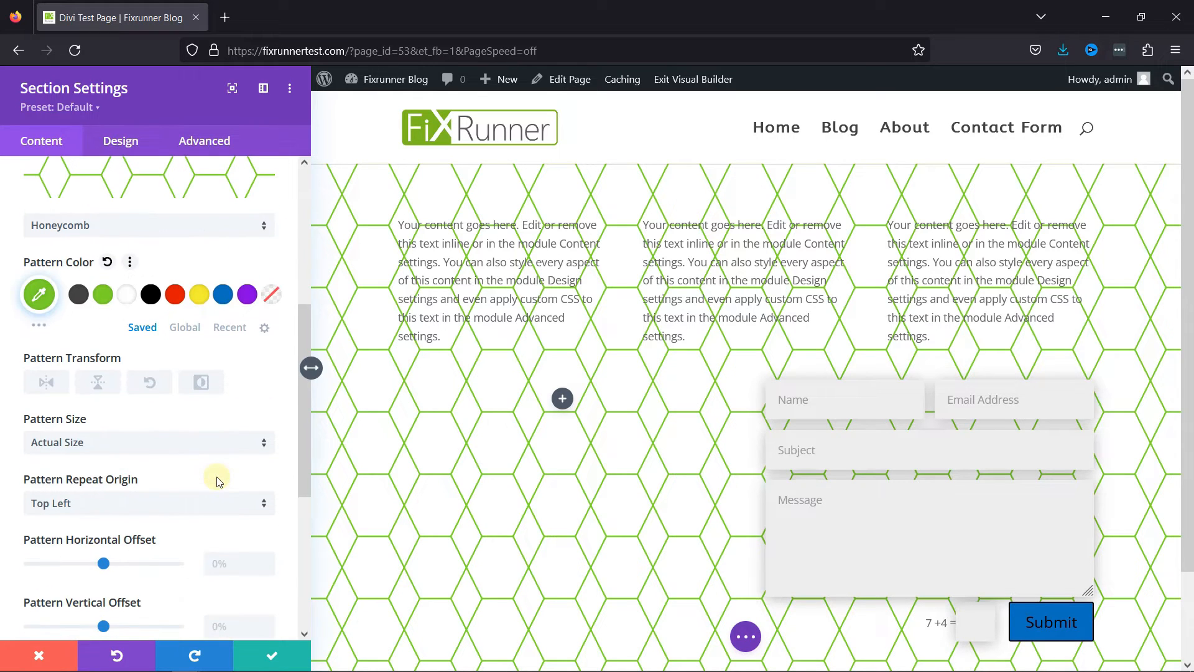
{"action": "left_click", "coordinate": [54, 386]}
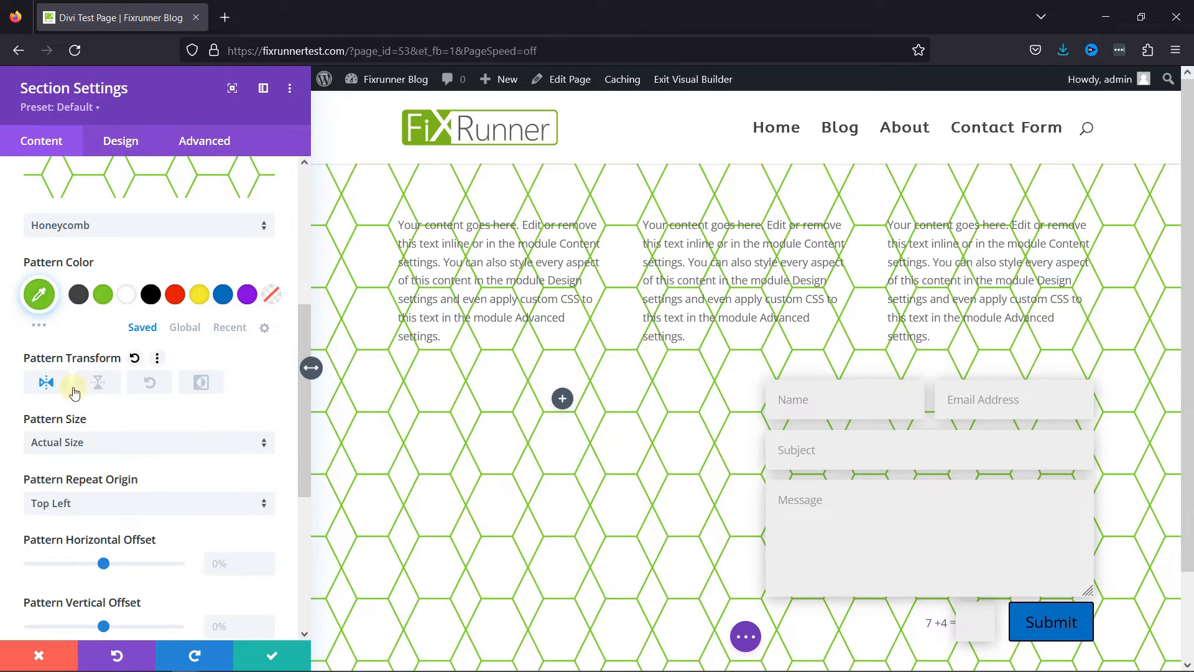
{"action": "left_click", "coordinate": [50, 385]}
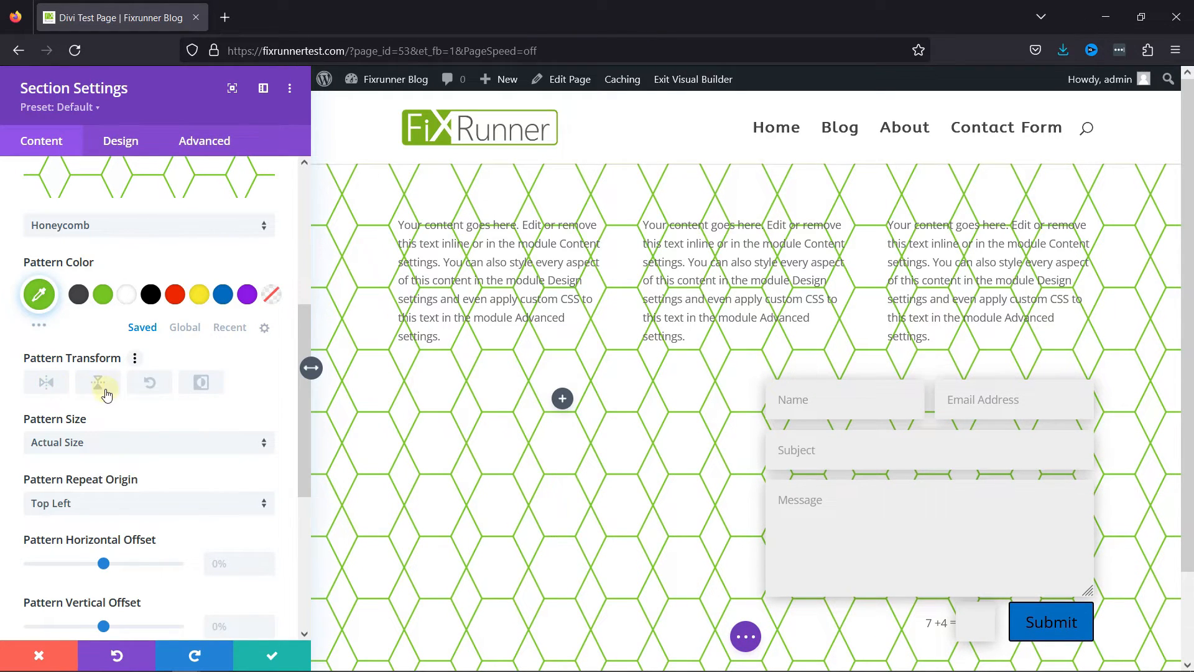
{"action": "left_click", "coordinate": [106, 387]}
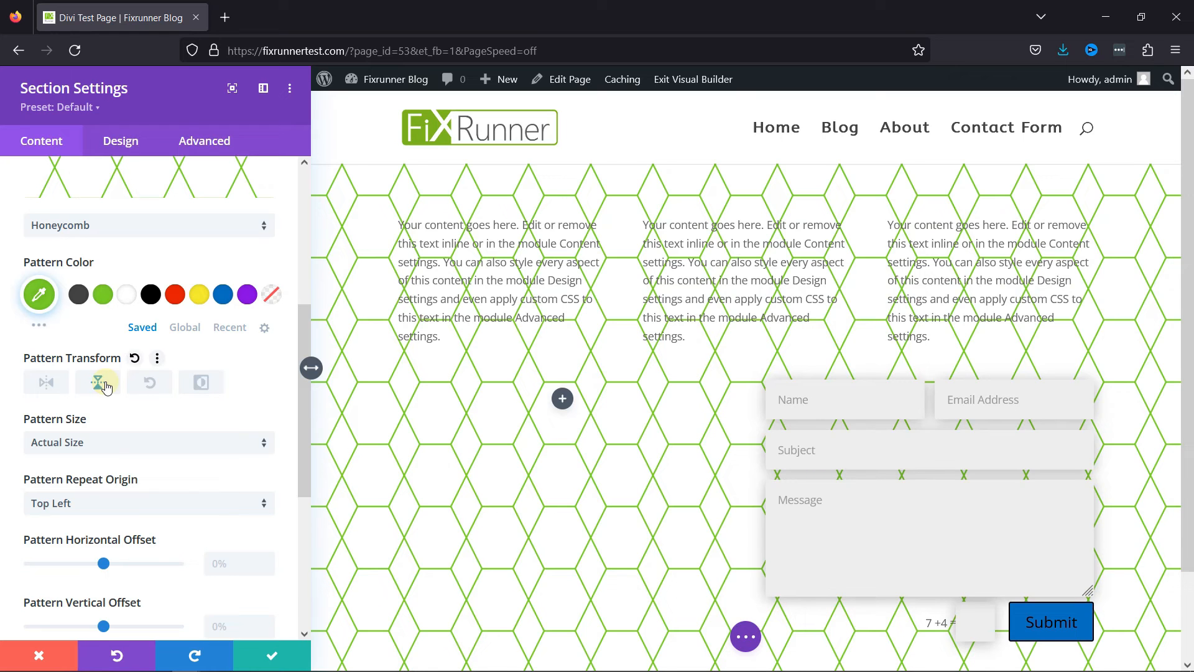
{"action": "left_click", "coordinate": [107, 387]}
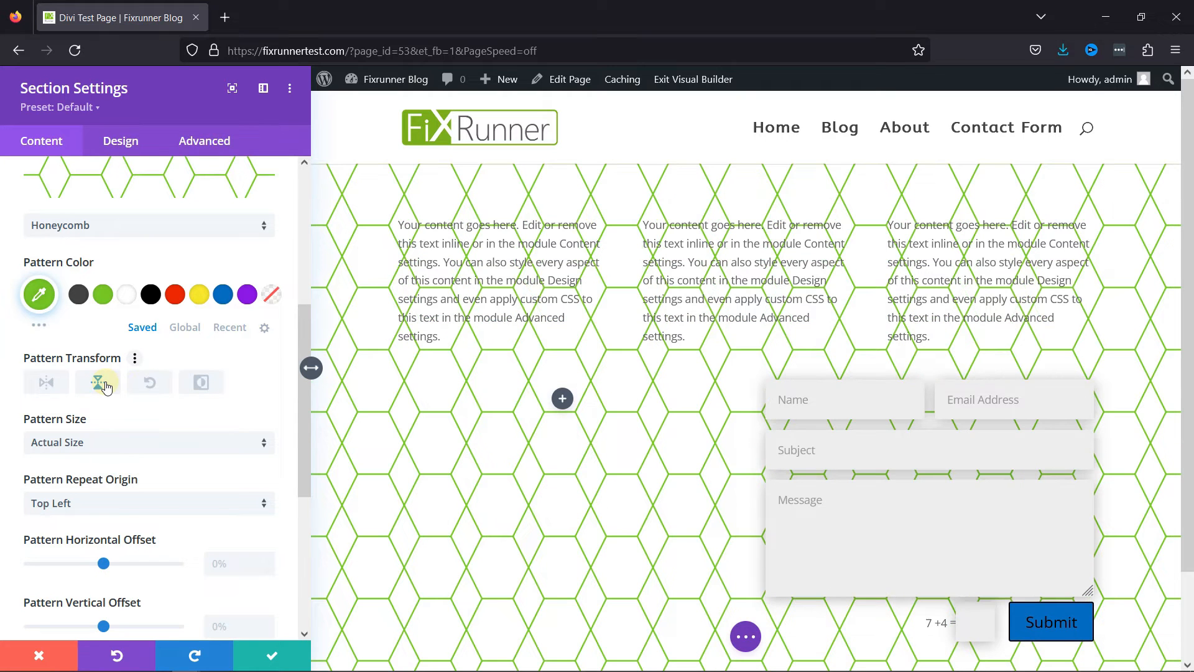
{"action": "left_click", "coordinate": [201, 383]}
{"action": "left_click", "coordinate": [201, 384]}
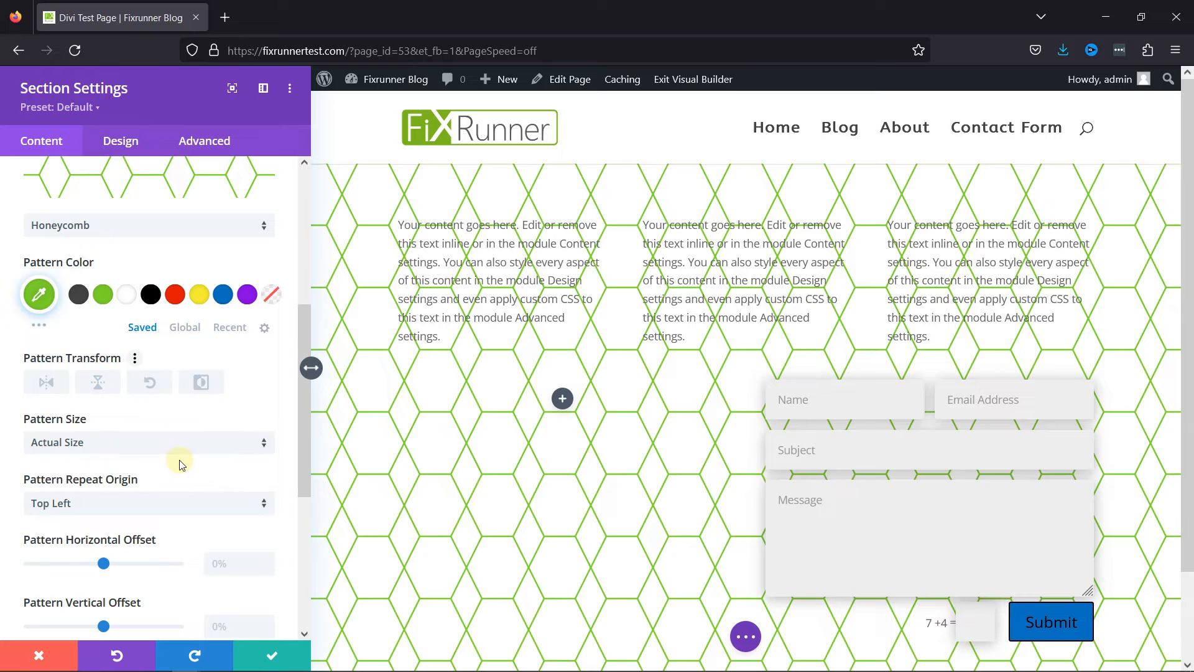
Try the Stretch to Fill size on the background pattern and set it back to Actual Size.
{"action": "left_click", "coordinate": [112, 443]}
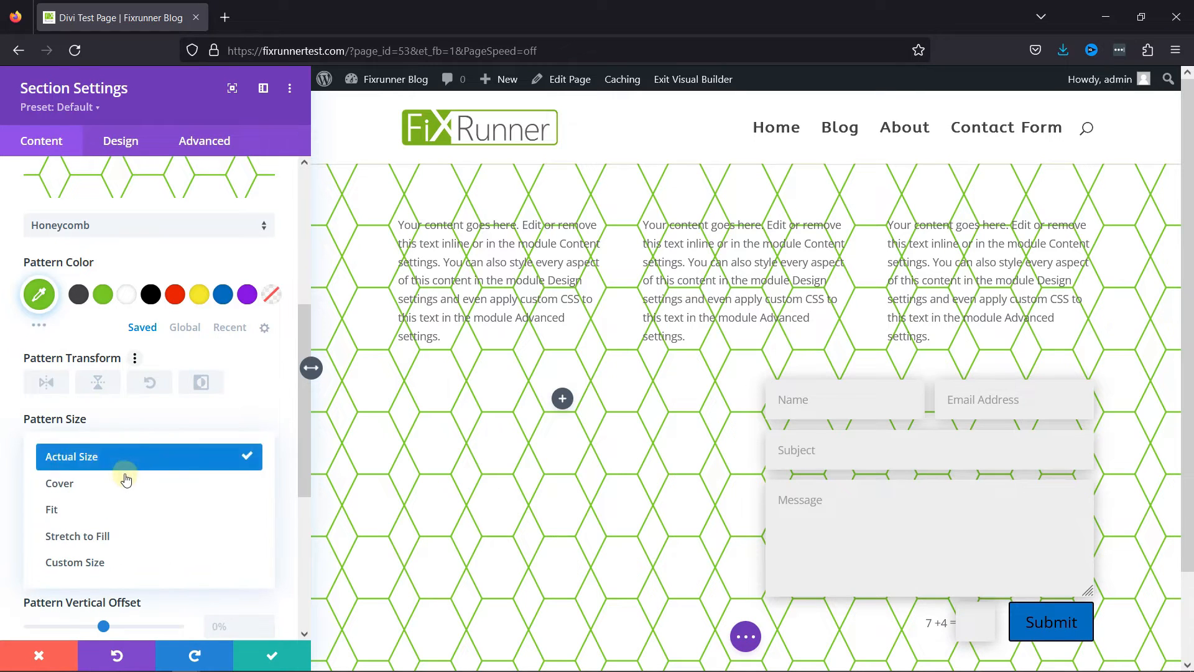
{"action": "left_click", "coordinate": [84, 545]}
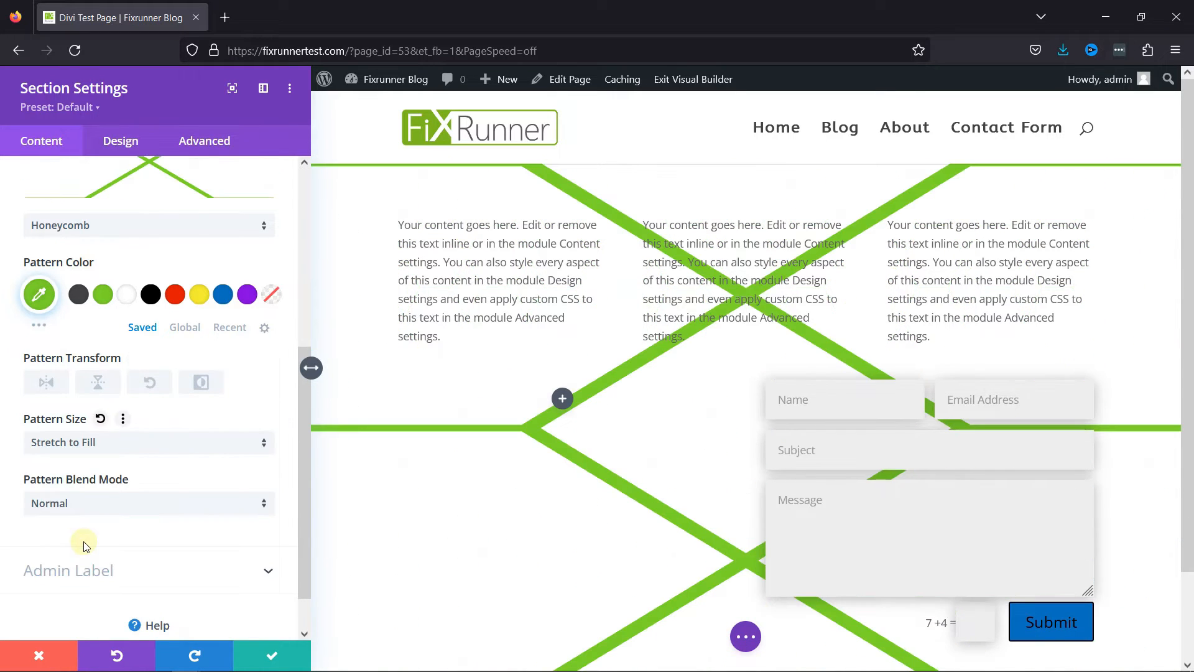
{"action": "left_click", "coordinate": [103, 482]}
{"action": "left_click", "coordinate": [112, 445]}
{"action": "left_click", "coordinate": [102, 460]}
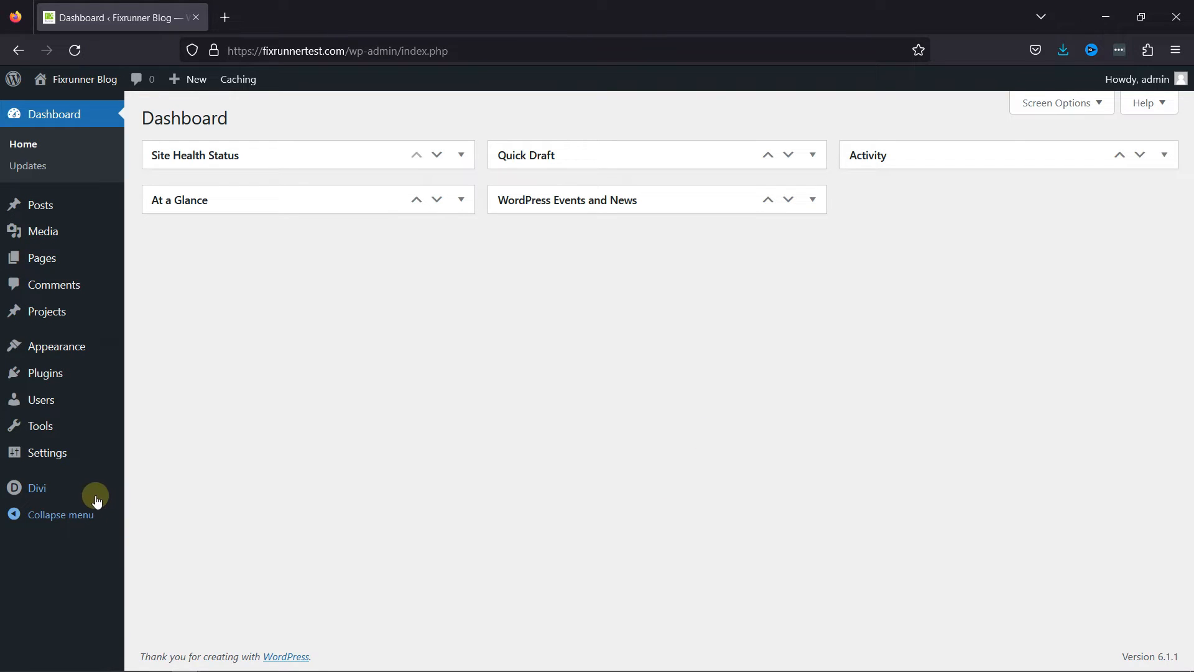
Read the Version Rollback help in the Divi theme's update options and start a rollback to the previous version.
{"action": "mouse_move", "coordinate": [88, 491]}
{"action": "left_click", "coordinate": [173, 487]}
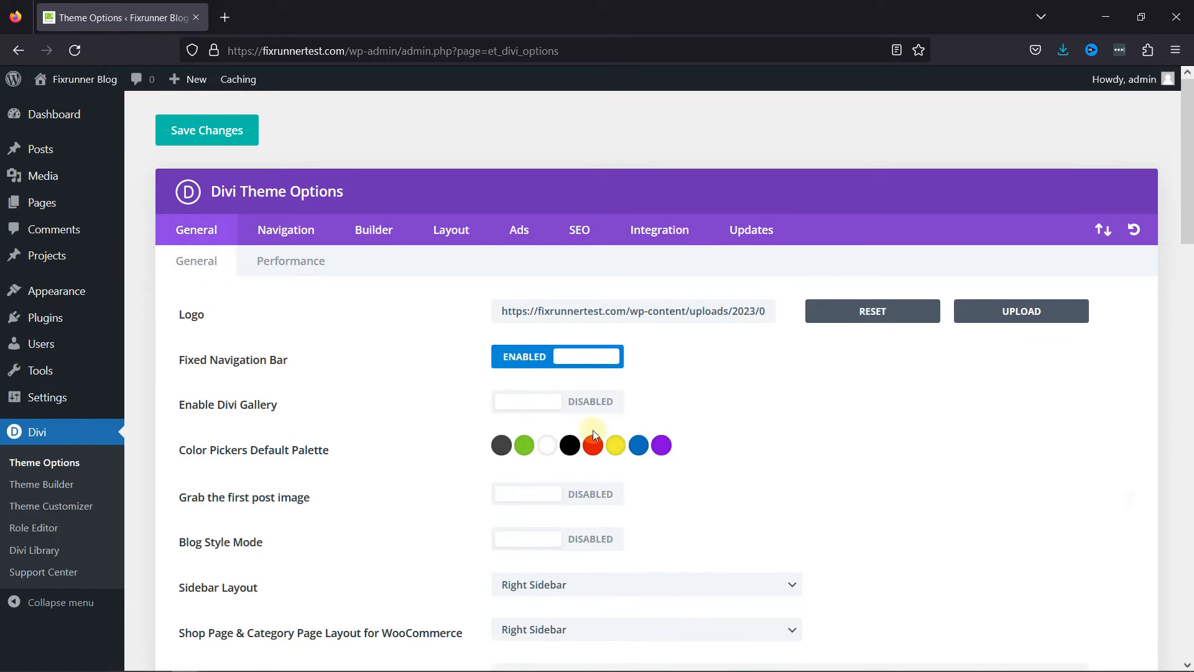
{"action": "left_click", "coordinate": [740, 232]}
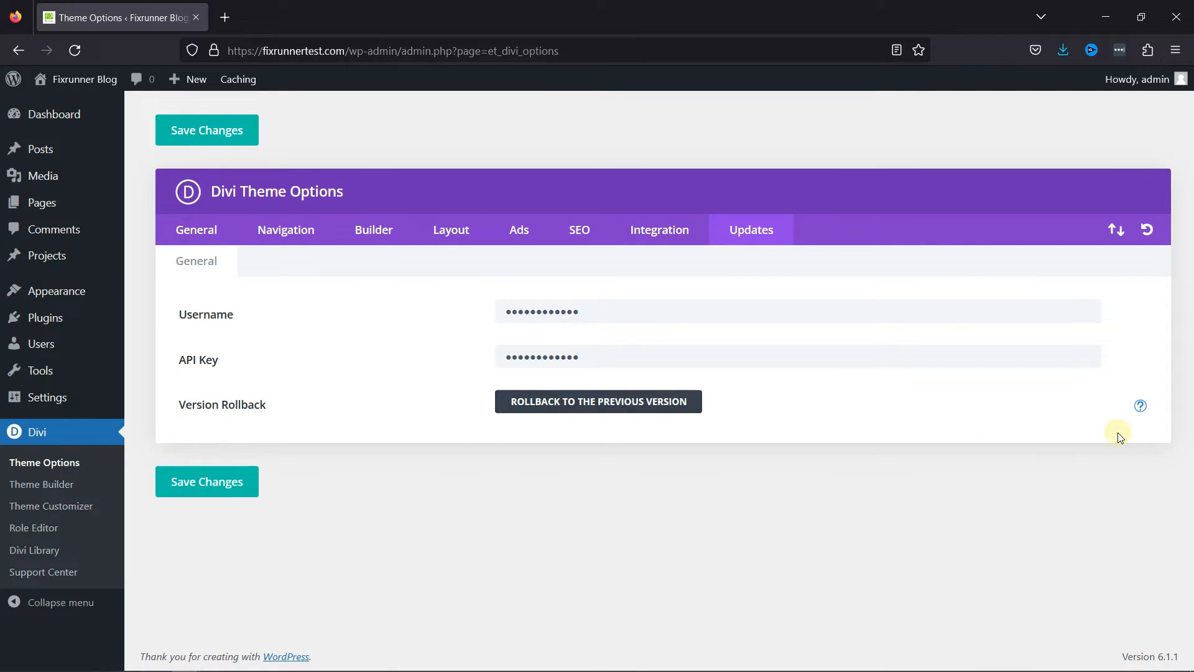
{"action": "left_click", "coordinate": [1141, 408]}
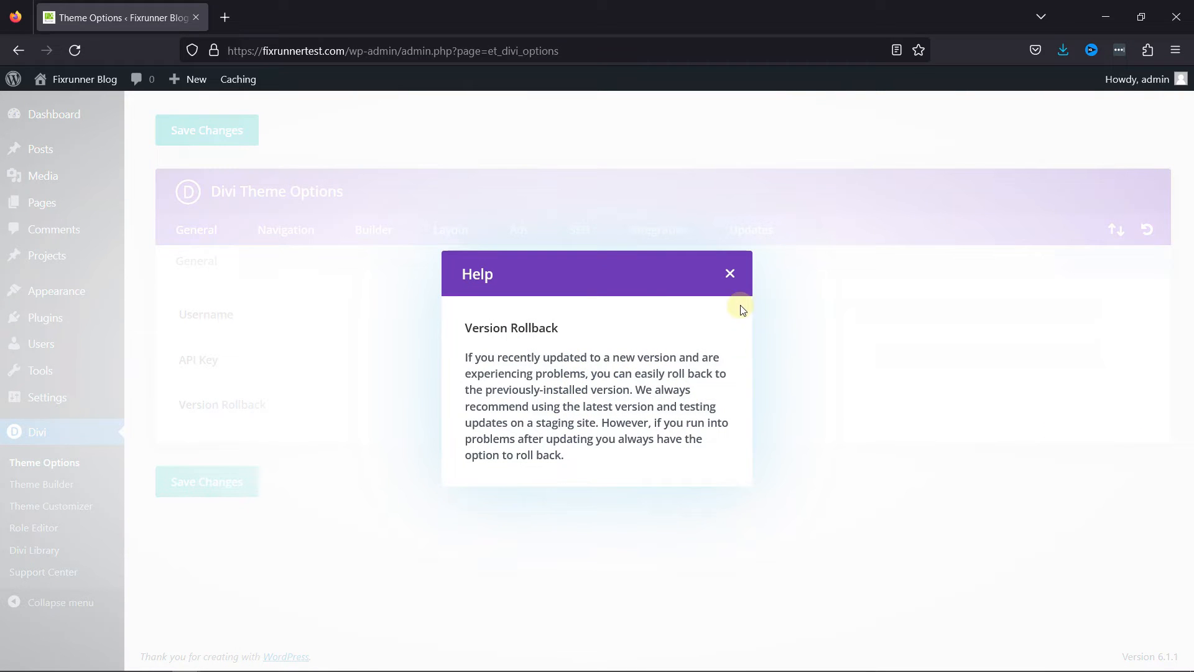
{"action": "left_click", "coordinate": [731, 276]}
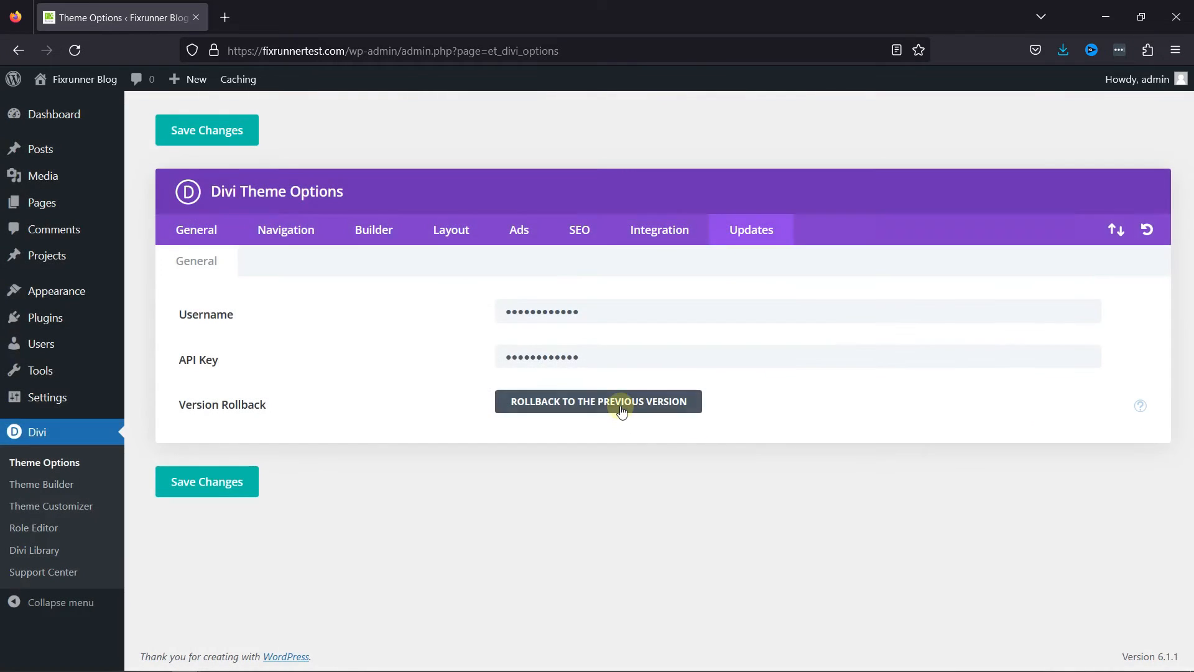
{"action": "left_click", "coordinate": [620, 402]}
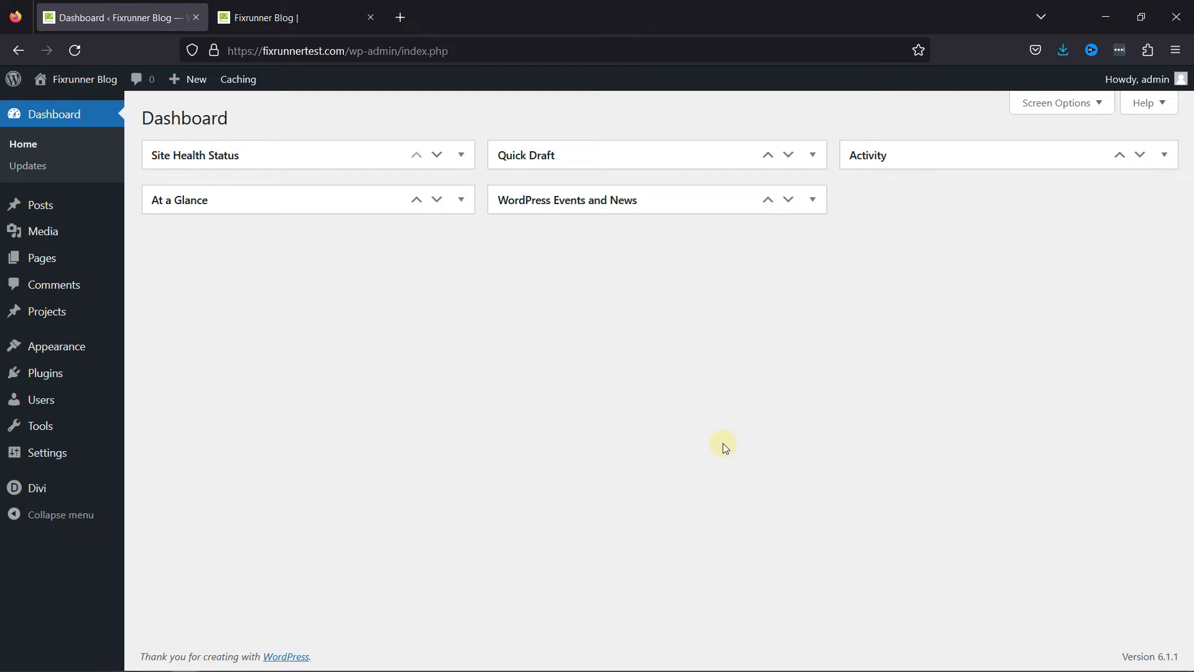
Open the code integration settings in Divi Theme Options and examine the head, body, post top and post bottom code fields.
{"action": "mouse_move", "coordinate": [83, 490]}
{"action": "left_click", "coordinate": [193, 487]}
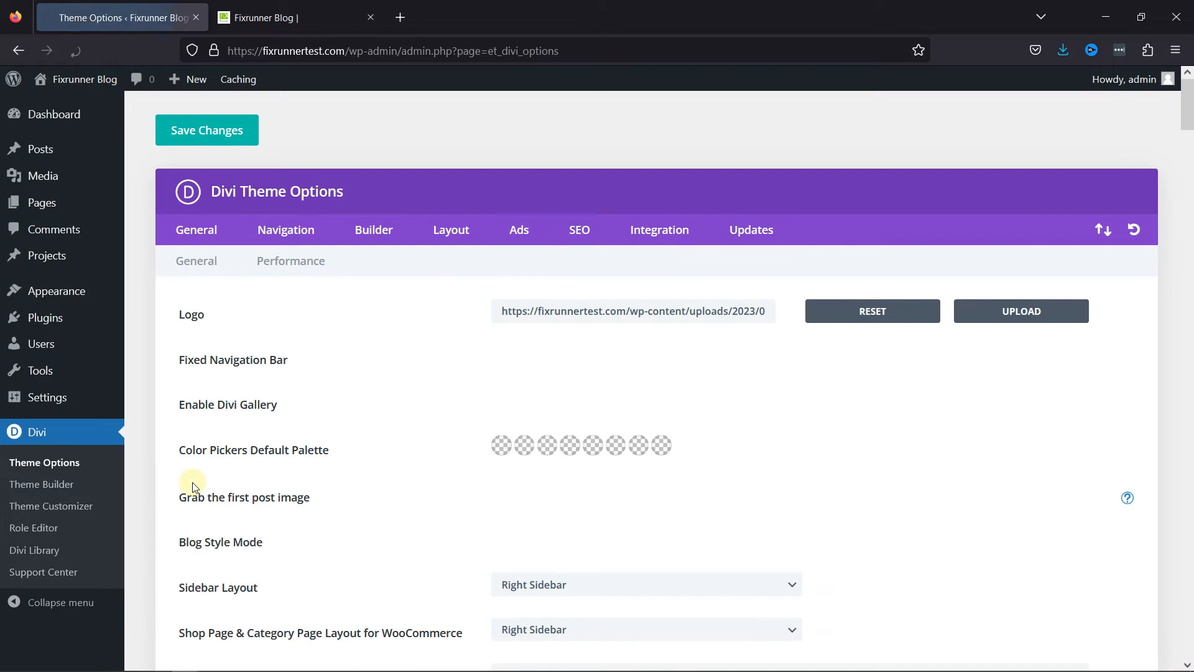
{"action": "left_click", "coordinate": [660, 229]}
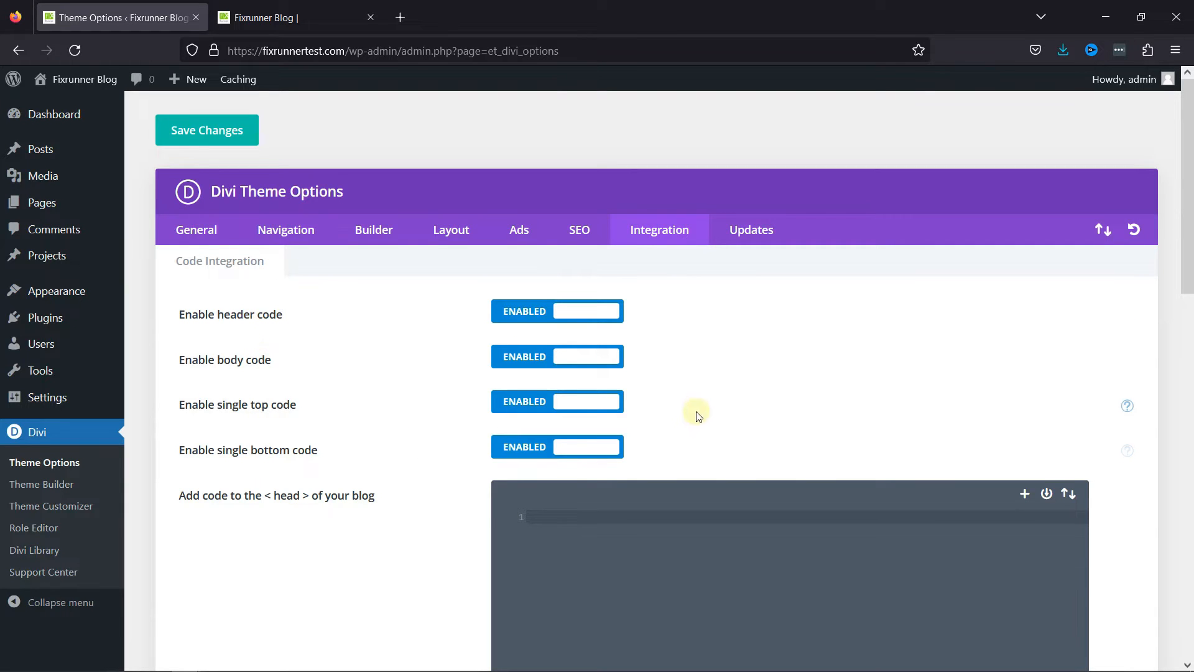
{"action": "scroll", "coordinate": [693, 413], "scroll_direction": "down", "scroll_amount": 5}
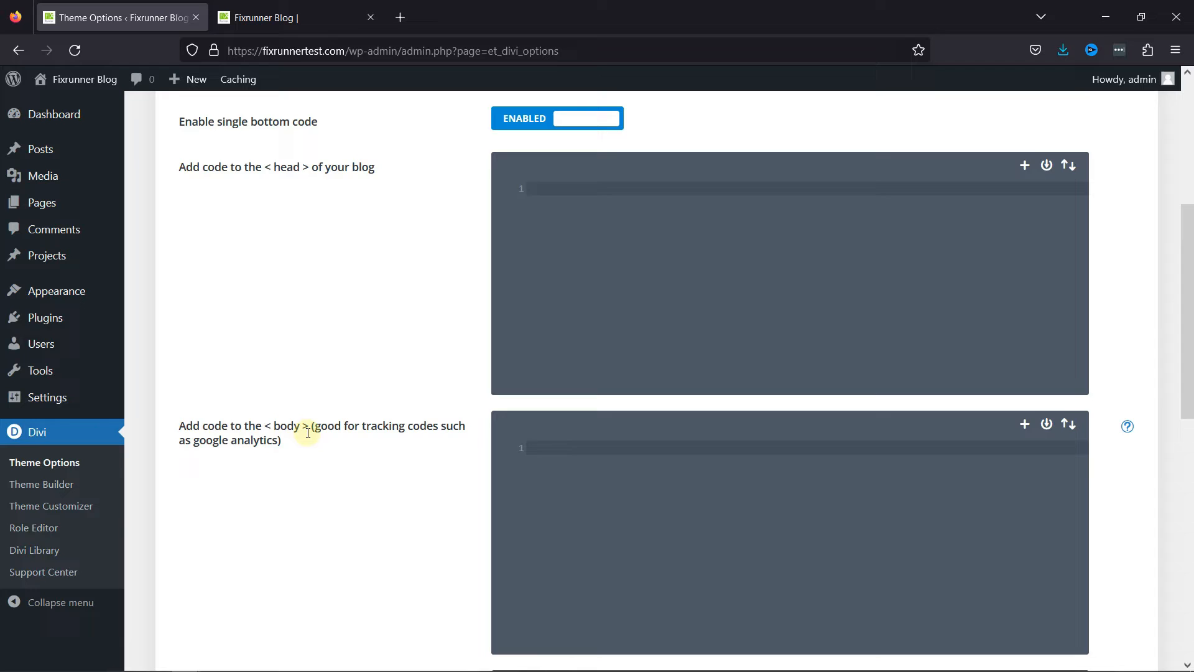
{"action": "scroll", "coordinate": [307, 432], "scroll_direction": "down", "scroll_amount": 6}
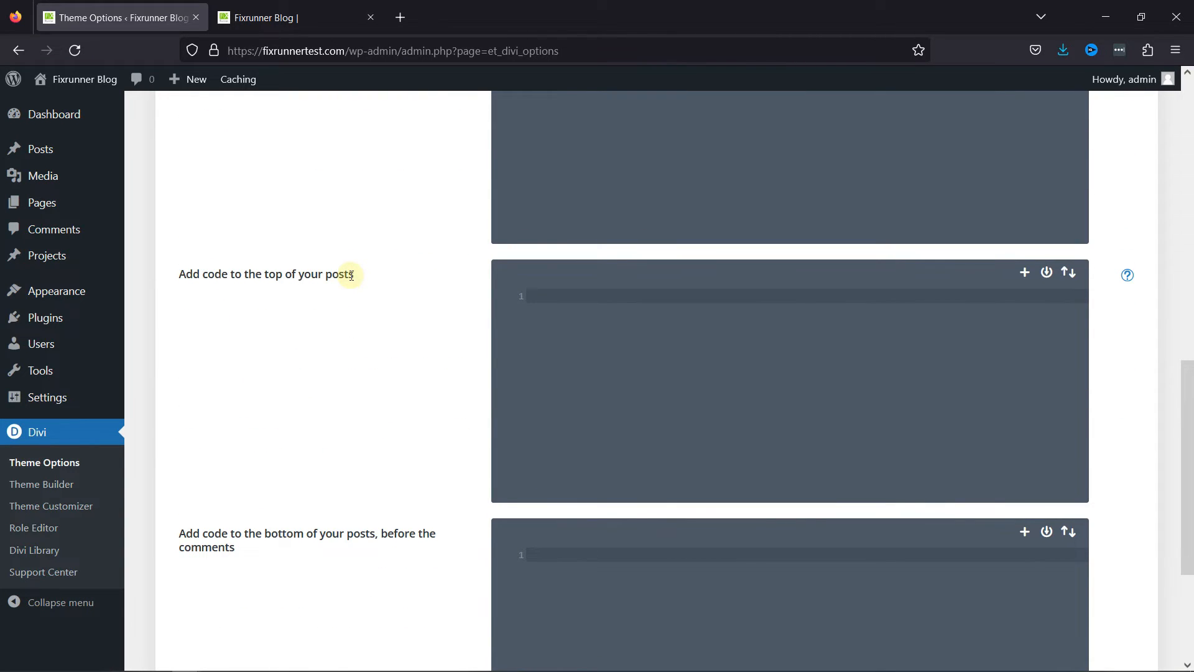
{"action": "scroll", "coordinate": [350, 275], "scroll_direction": "down", "scroll_amount": 4}
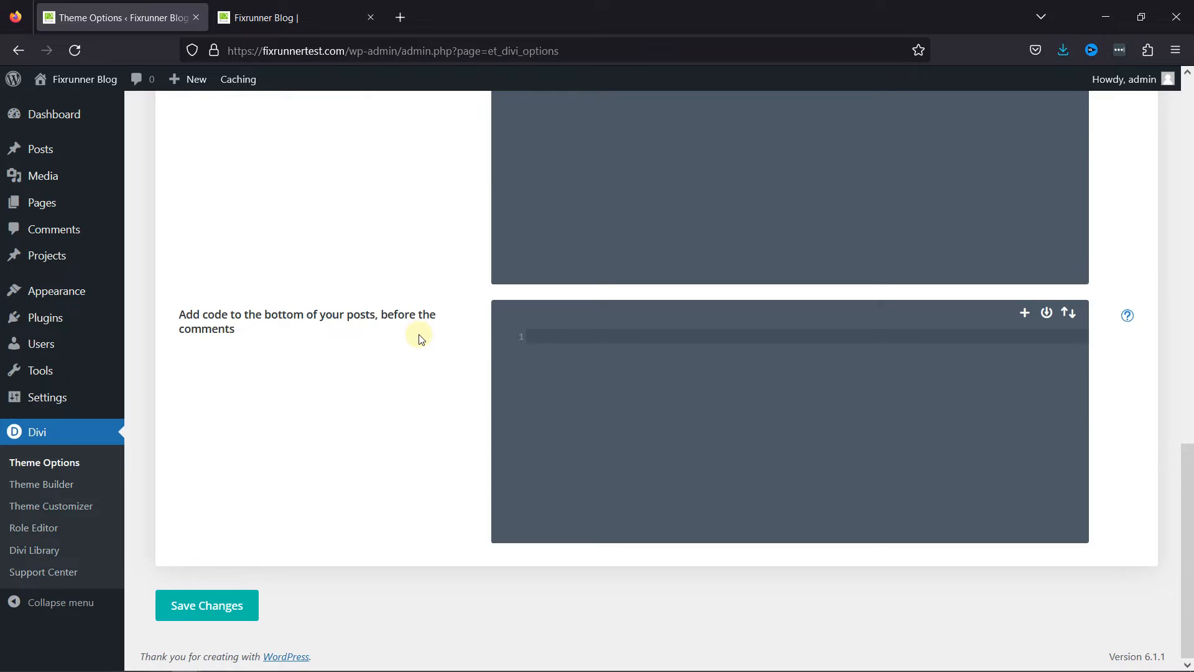
{"action": "scroll", "coordinate": [419, 336], "scroll_direction": "up", "scroll_amount": 14}
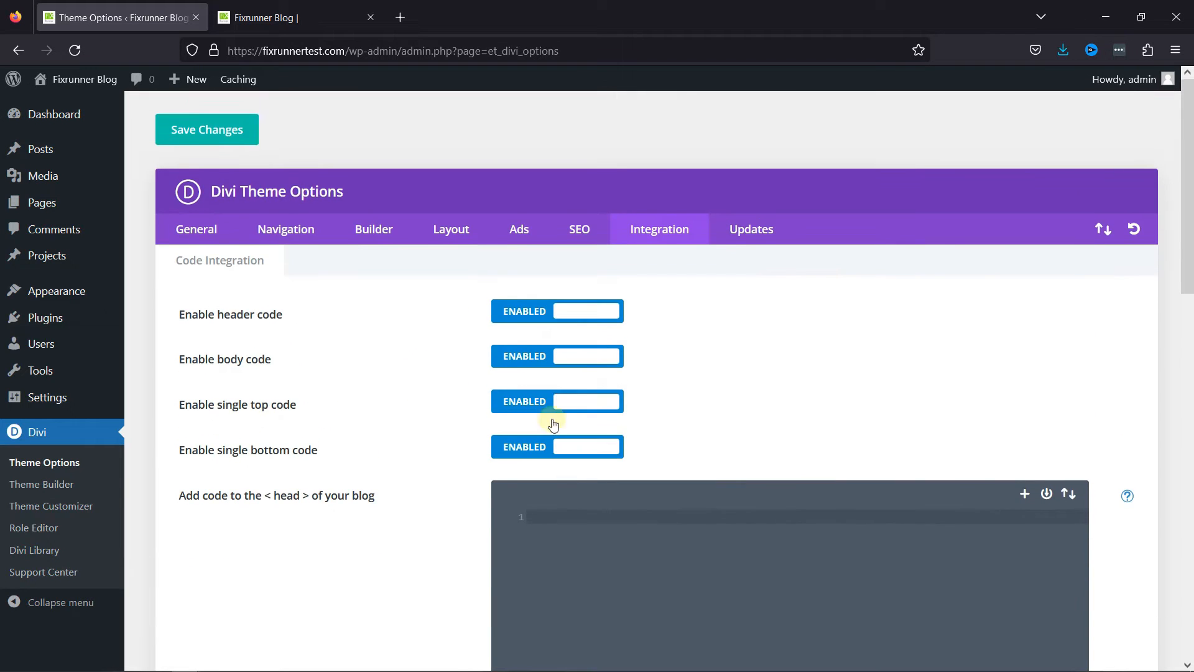
Disable the header, body, single top and single bottom code options and enable all four again.
{"action": "left_click", "coordinate": [557, 447]}
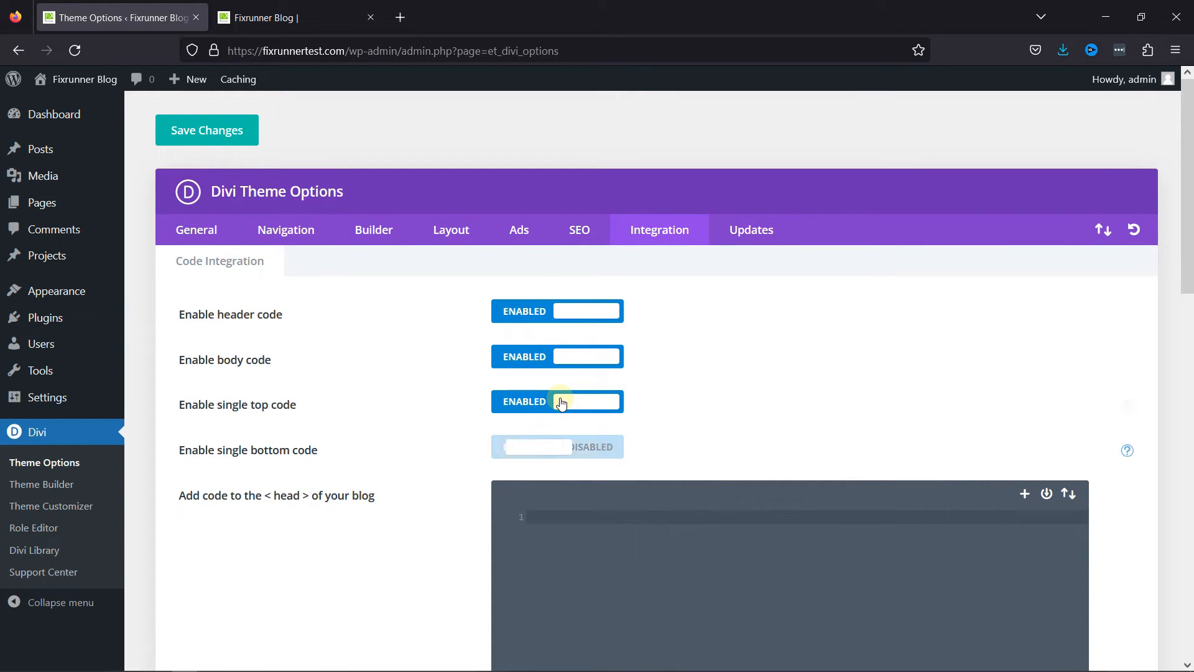
{"action": "left_click", "coordinate": [558, 402]}
{"action": "left_click", "coordinate": [557, 357]}
{"action": "left_click", "coordinate": [565, 309]}
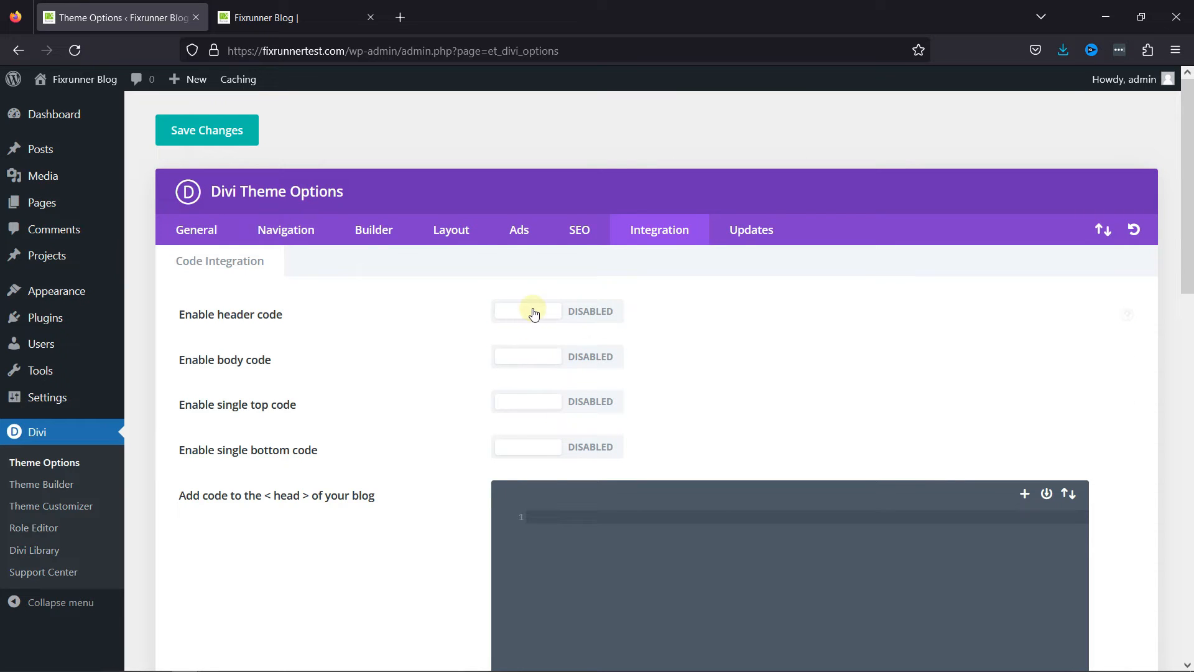
{"action": "left_click", "coordinate": [535, 309]}
{"action": "left_click", "coordinate": [551, 360]}
{"action": "left_click", "coordinate": [555, 403]}
{"action": "left_click", "coordinate": [560, 451]}
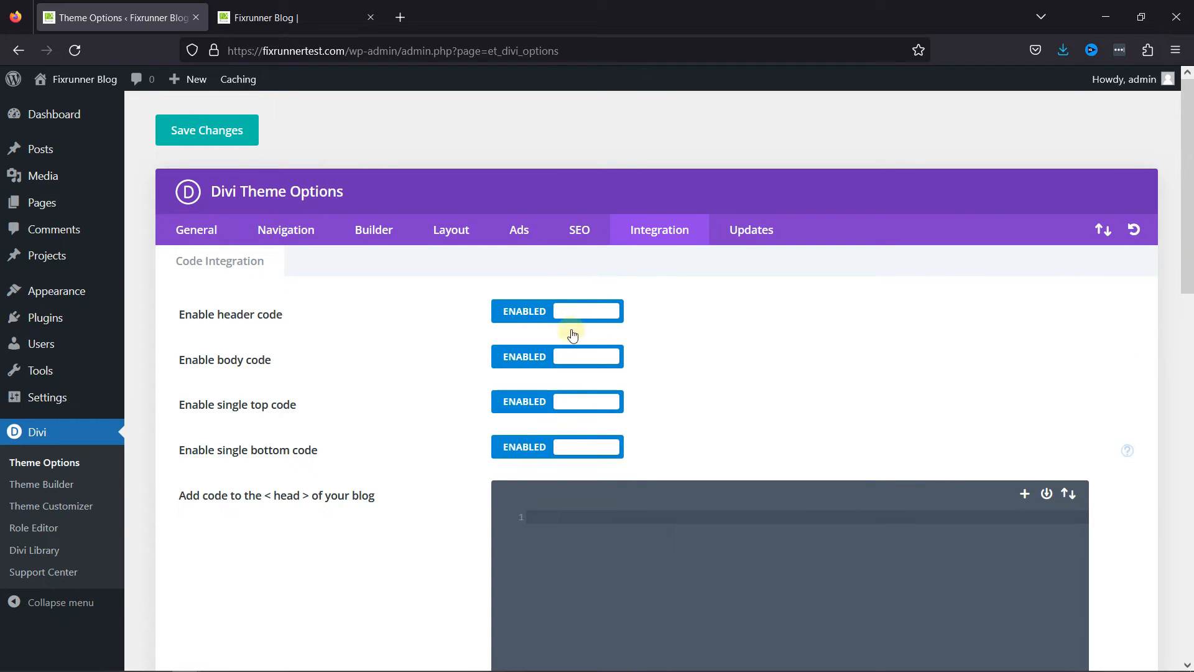
{"action": "scroll", "coordinate": [872, 355], "scroll_direction": "down", "scroll_amount": 4}
{"action": "scroll", "coordinate": [871, 355], "scroll_direction": "up", "scroll_amount": 2}
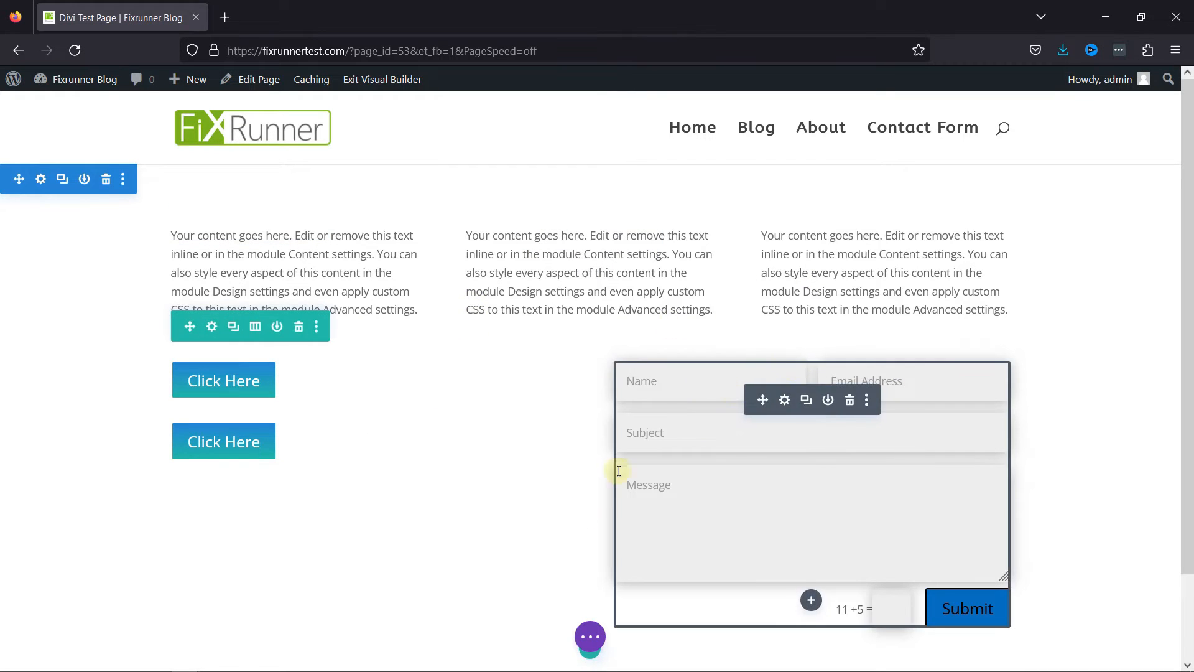
Open the test page's Layers view, expand and collapse its section, and move the window away from the page's centre.
{"action": "left_click", "coordinate": [590, 636]}
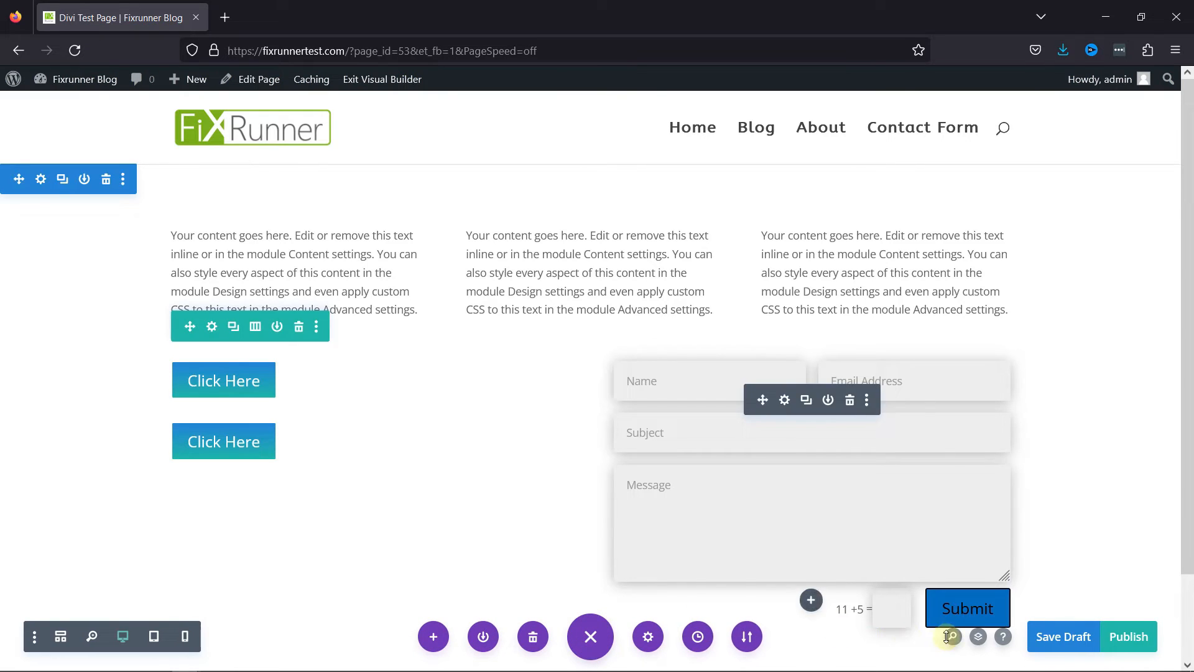
{"action": "left_click", "coordinate": [979, 637]}
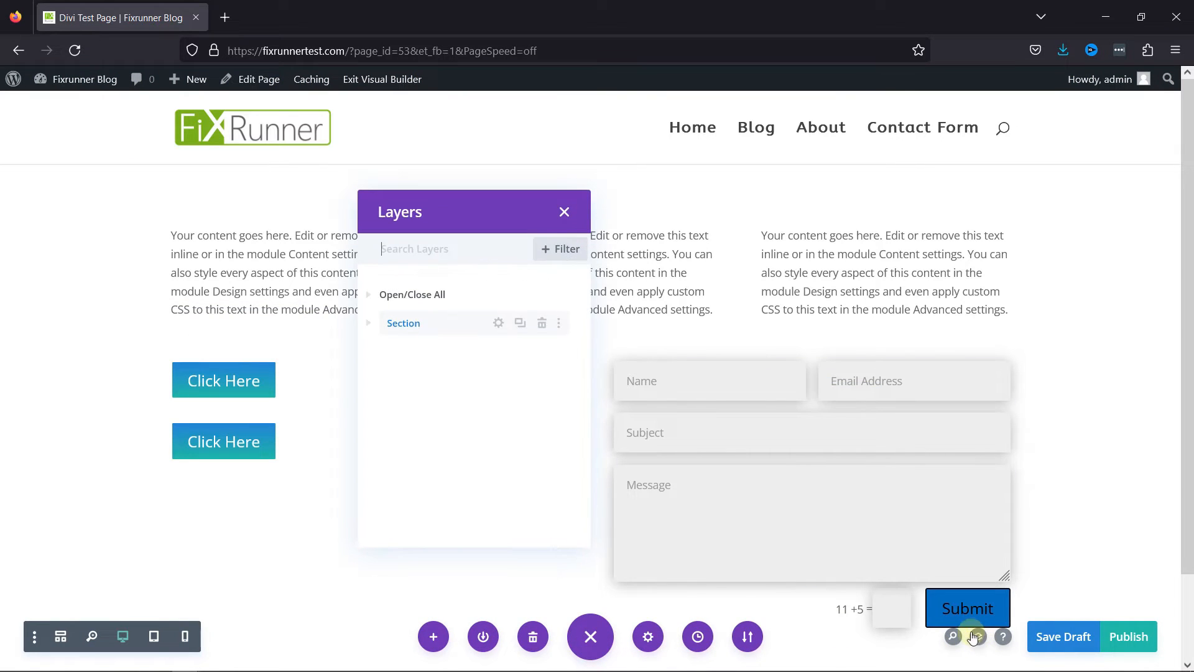
{"action": "left_click", "coordinate": [369, 324]}
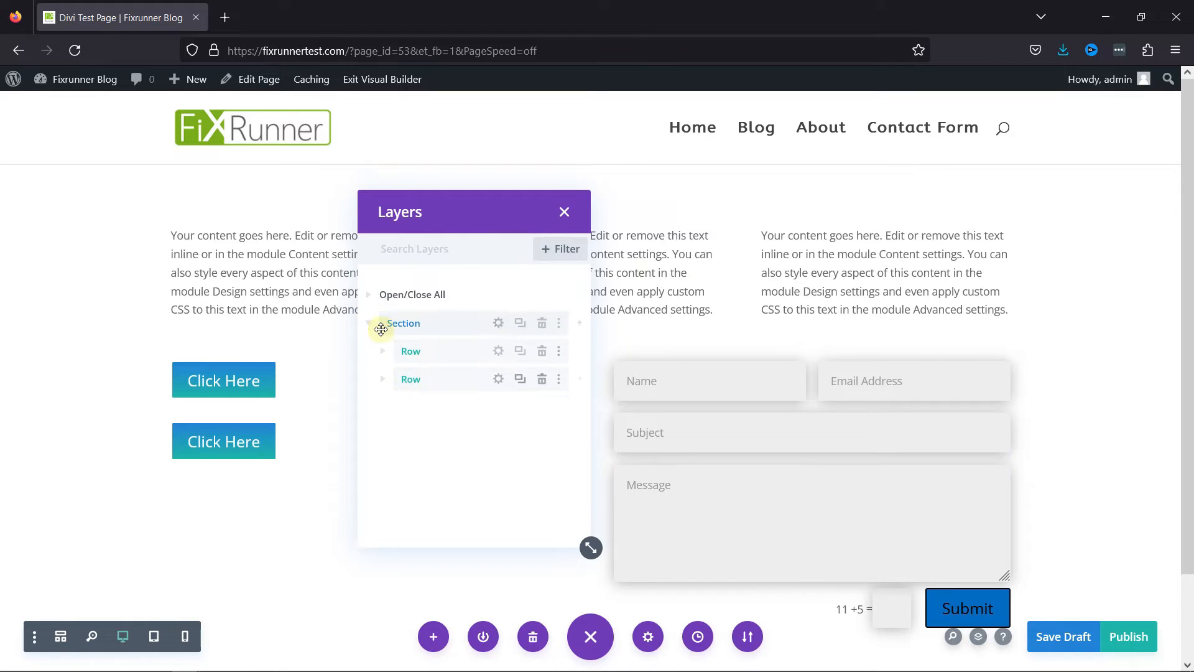
{"action": "left_click", "coordinate": [374, 325]}
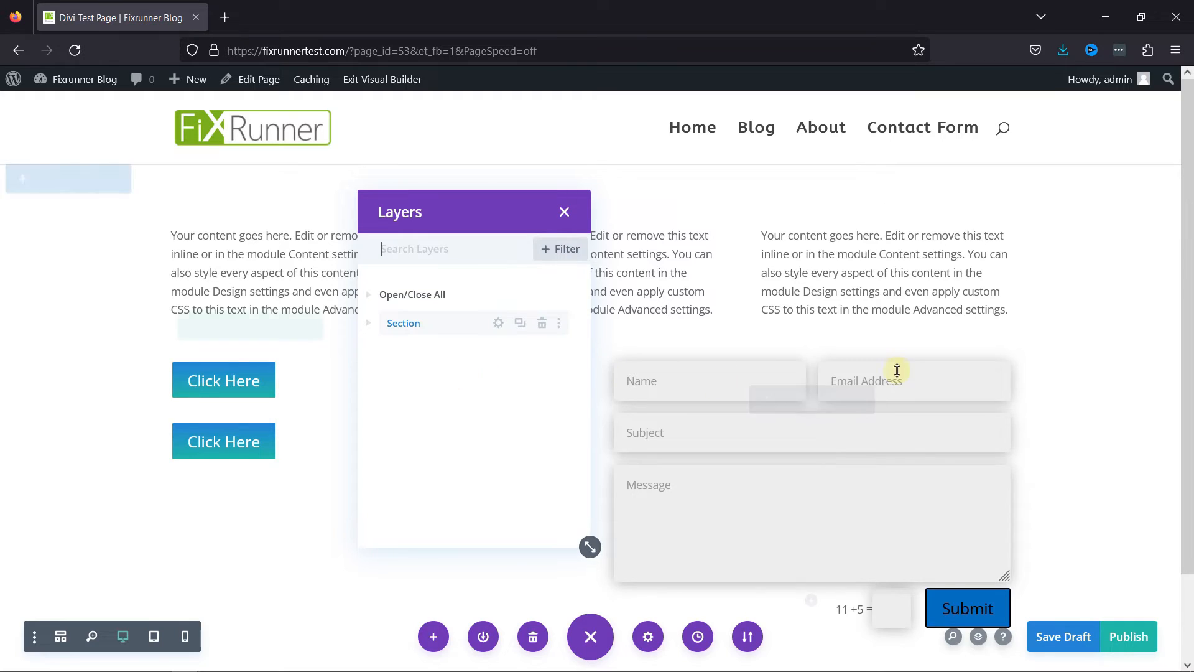
{"action": "scroll", "coordinate": [800, 547], "scroll_direction": "down", "scroll_amount": 2}
{"action": "left_click_drag", "start_coordinate": [446, 203], "coordinate": [312, 114]}
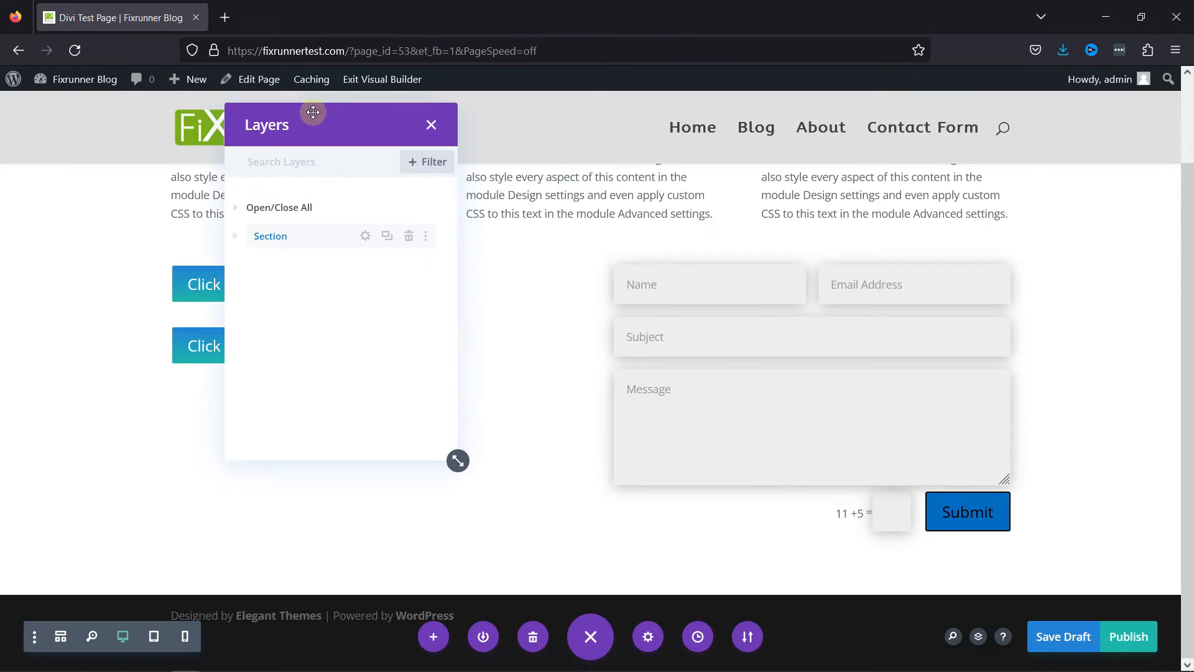
Add a single-column row below the contact form row and delete it again.
{"action": "left_click", "coordinate": [590, 551]}
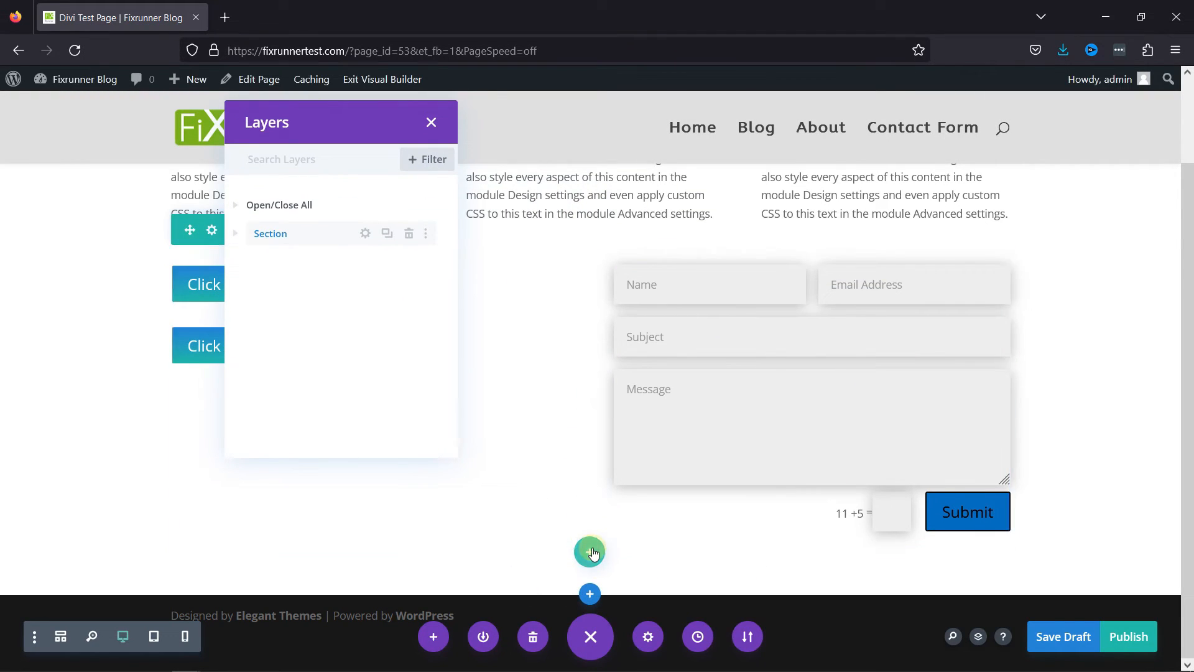
{"action": "left_click", "coordinate": [493, 266]}
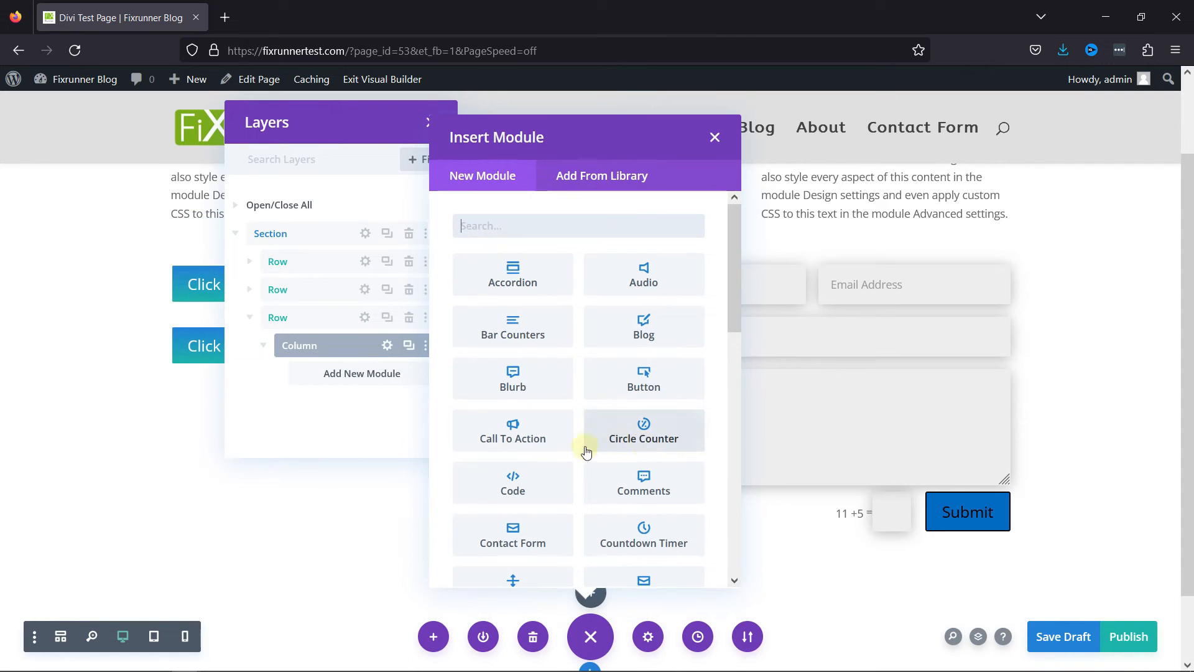
{"action": "left_click", "coordinate": [263, 347]}
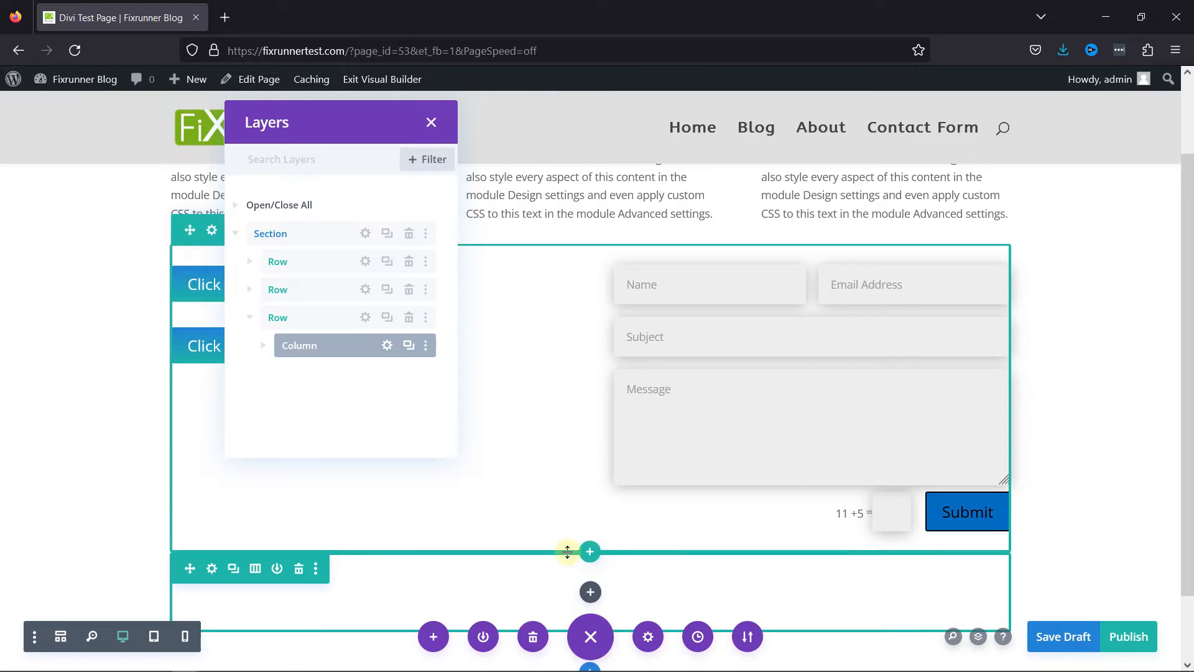
{"action": "left_click", "coordinate": [299, 568]}
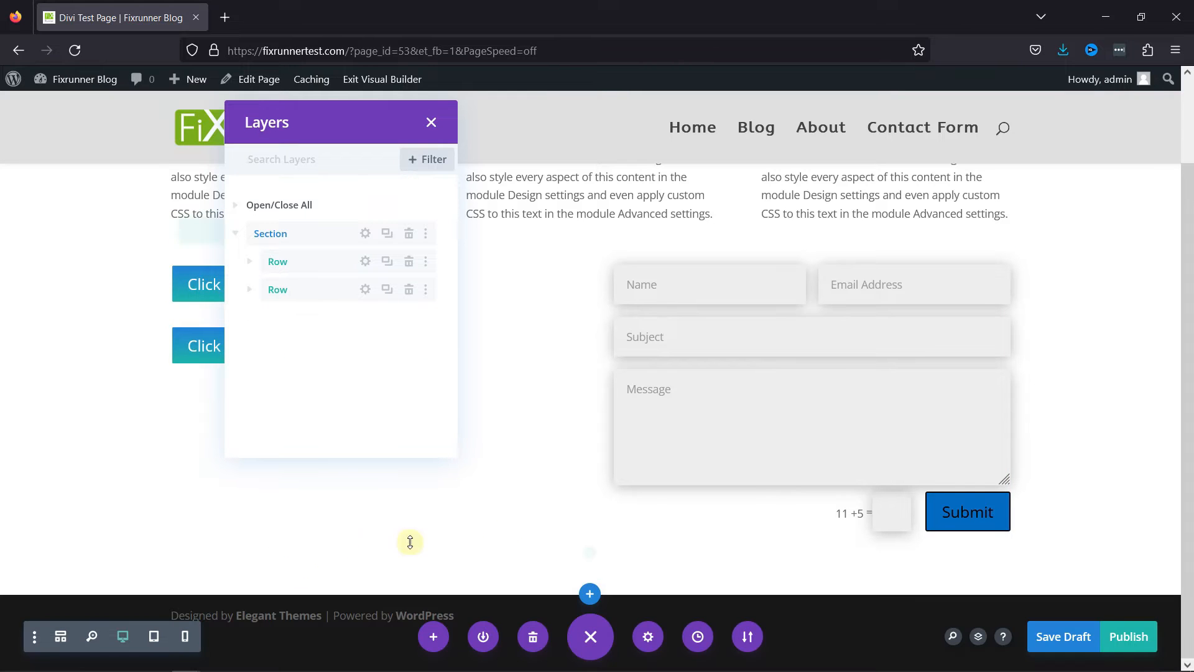
Add a regular section below the existing one, containing a row with two equal columns.
{"action": "left_click", "coordinate": [590, 598]}
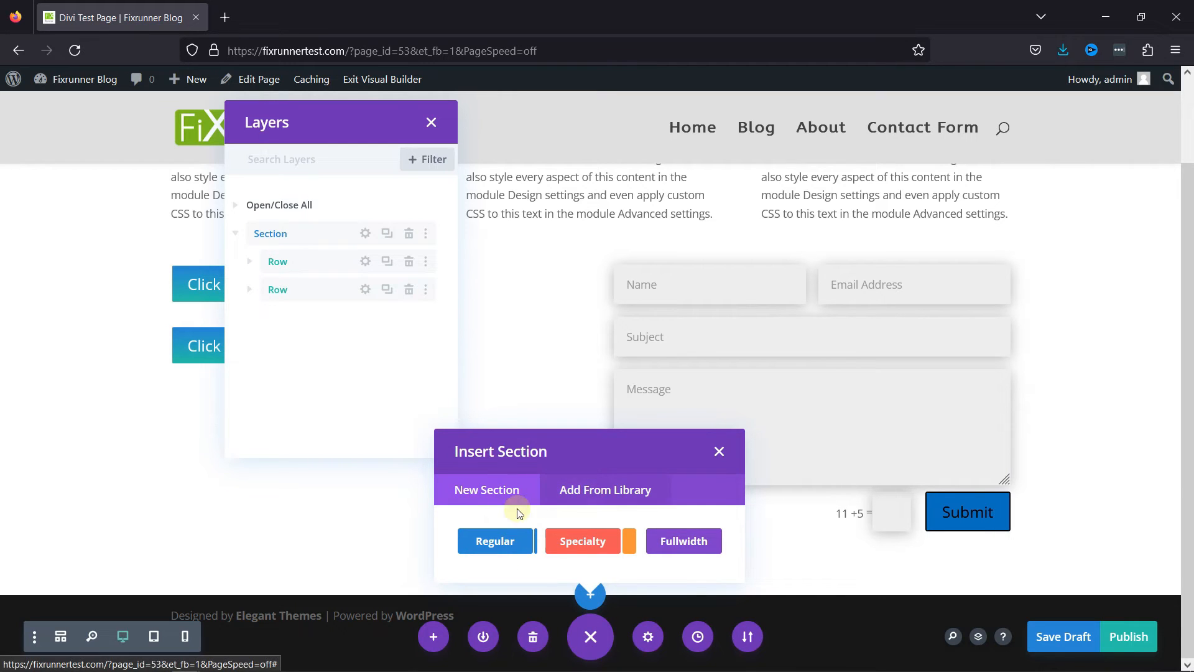
{"action": "left_click", "coordinate": [508, 541]}
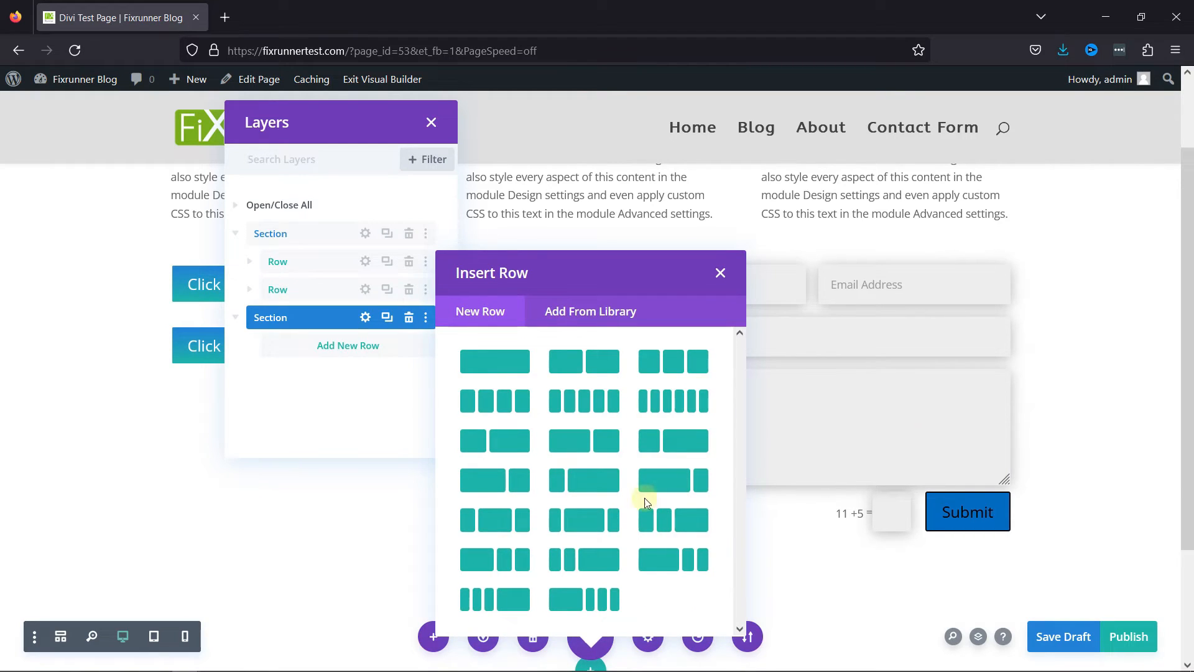
{"action": "left_click", "coordinate": [566, 363]}
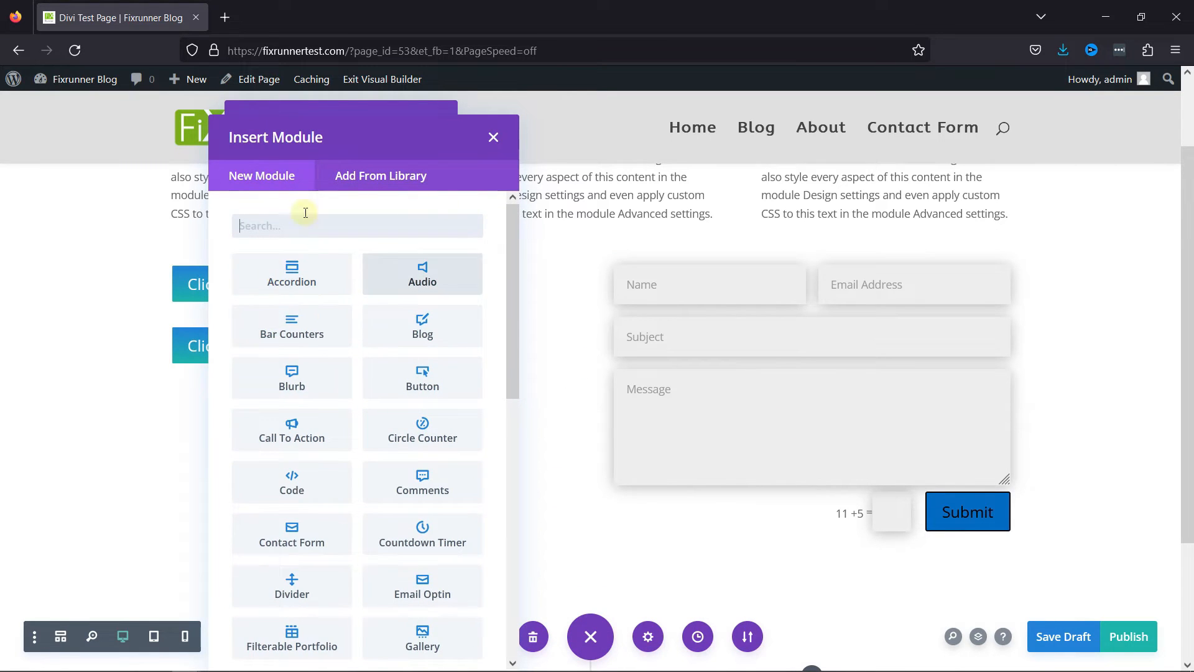
Dismiss the module selection, collapse the new section's row in the Layers view and move the window to the page's opposite side.
{"action": "left_click", "coordinate": [493, 137]}
{"action": "scroll", "coordinate": [778, 485], "scroll_direction": "down", "scroll_amount": 3}
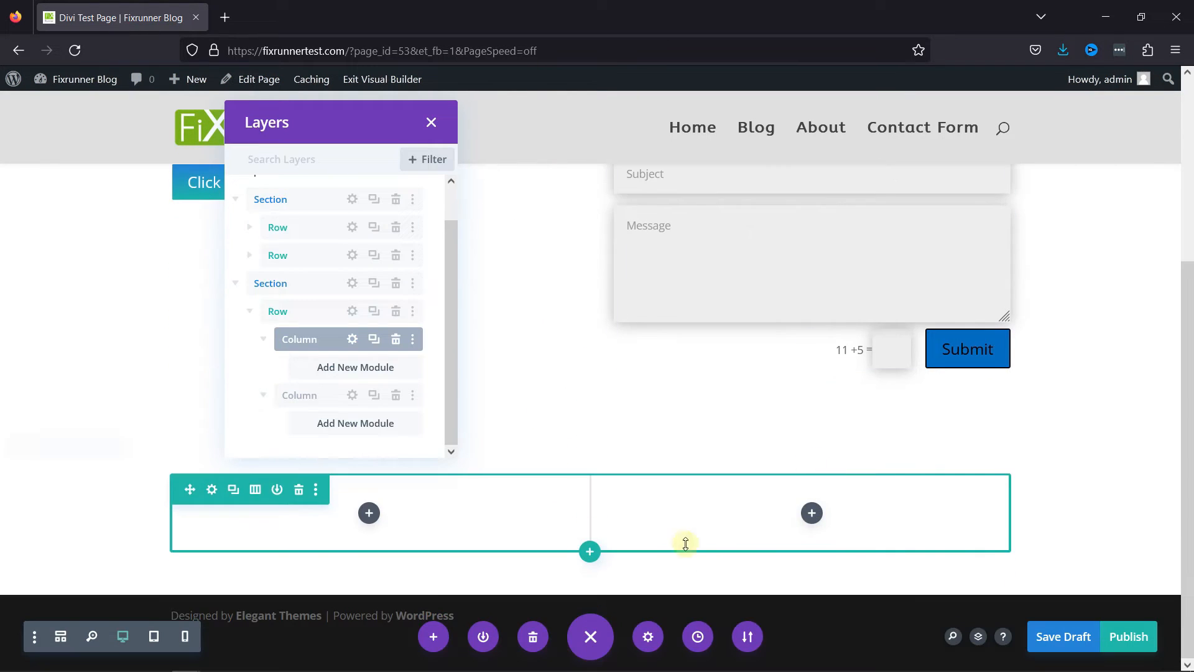
{"action": "left_click", "coordinate": [263, 339]}
{"action": "left_click", "coordinate": [250, 339]}
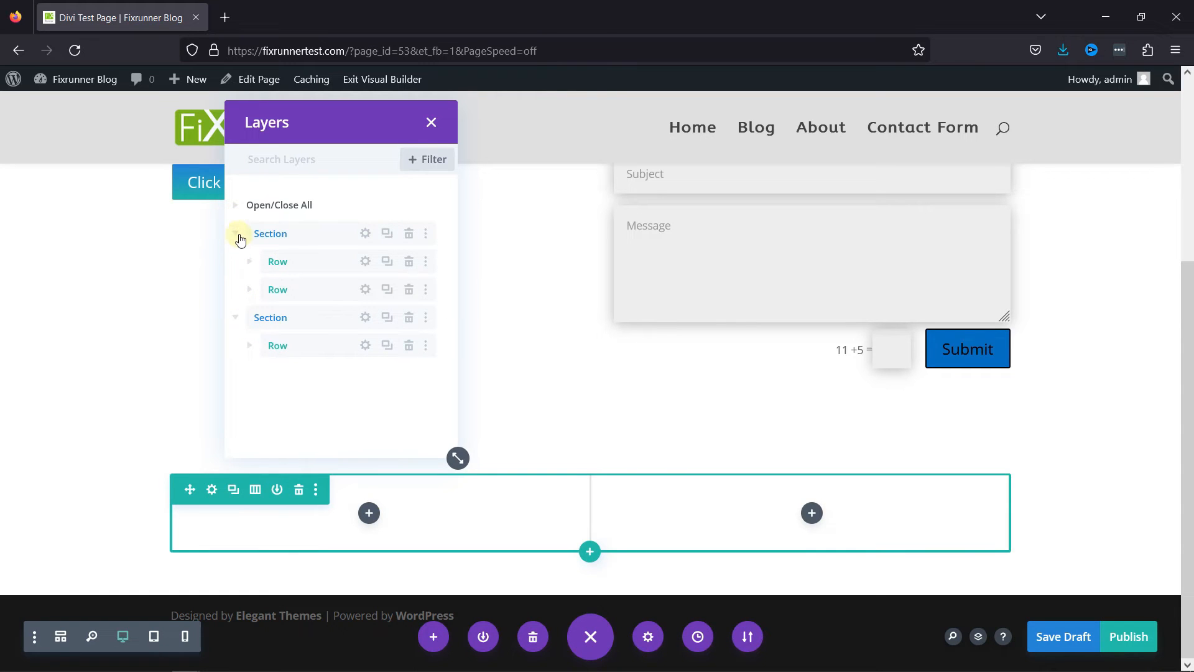
{"action": "left_click", "coordinate": [275, 346]}
Set the first section's admin label to "Header".
{"action": "left_click", "coordinate": [1061, 242]}
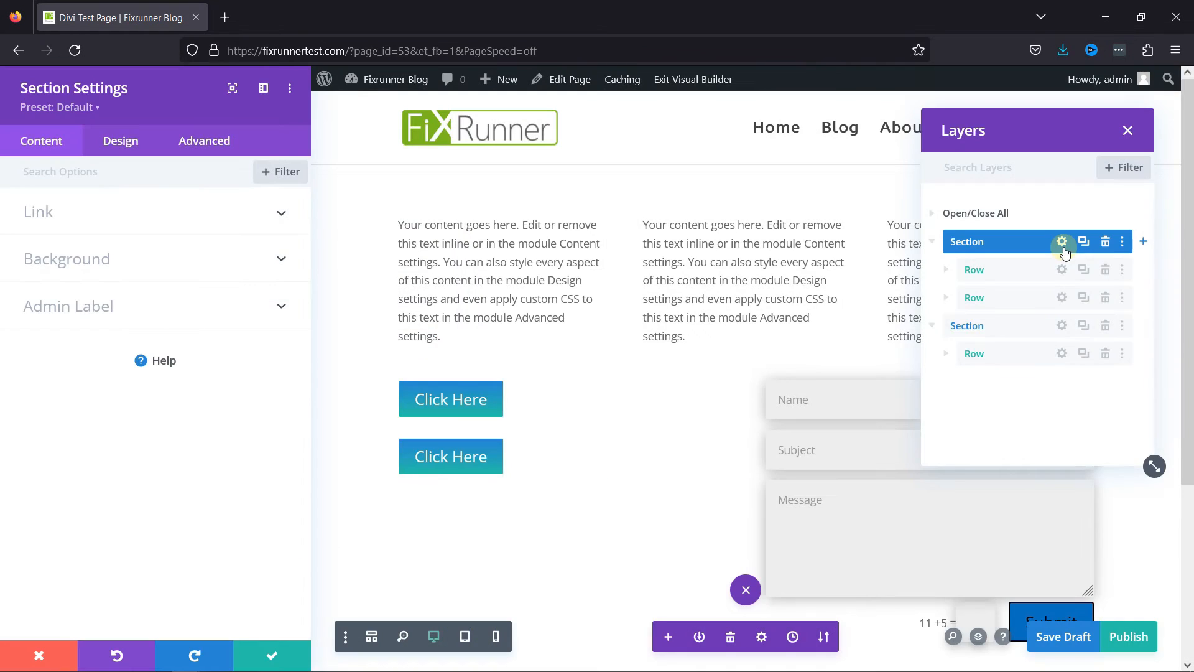
{"action": "left_click", "coordinate": [104, 318]}
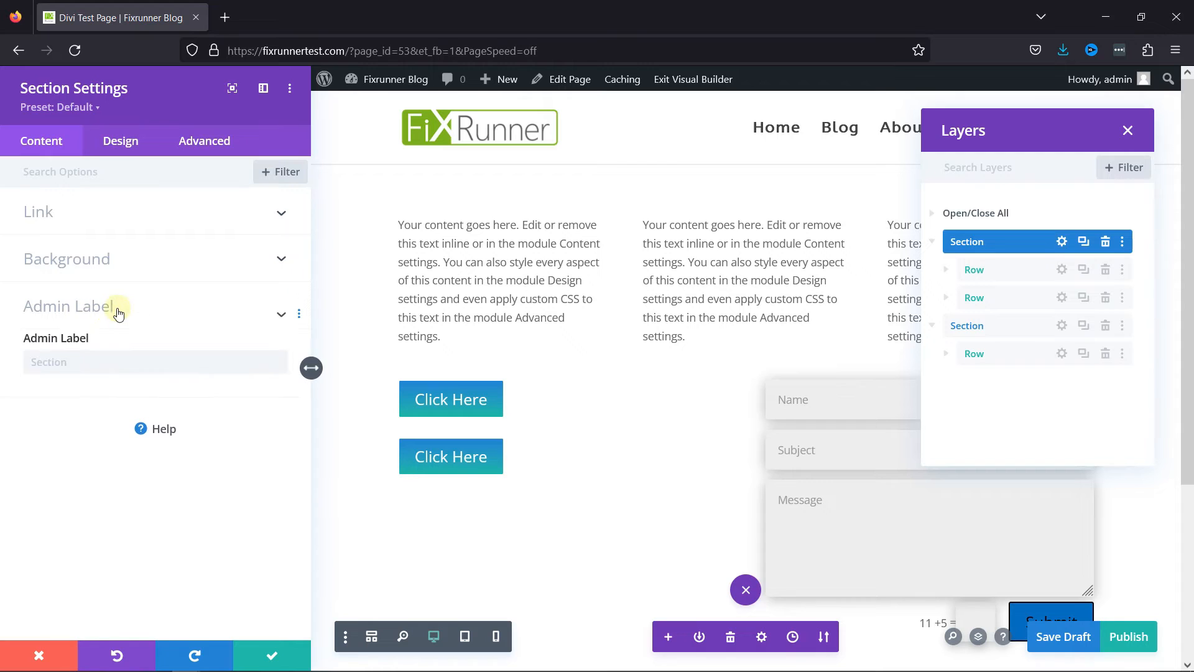
{"action": "left_click", "coordinate": [69, 369]}
{"action": "type", "text": "Header"}
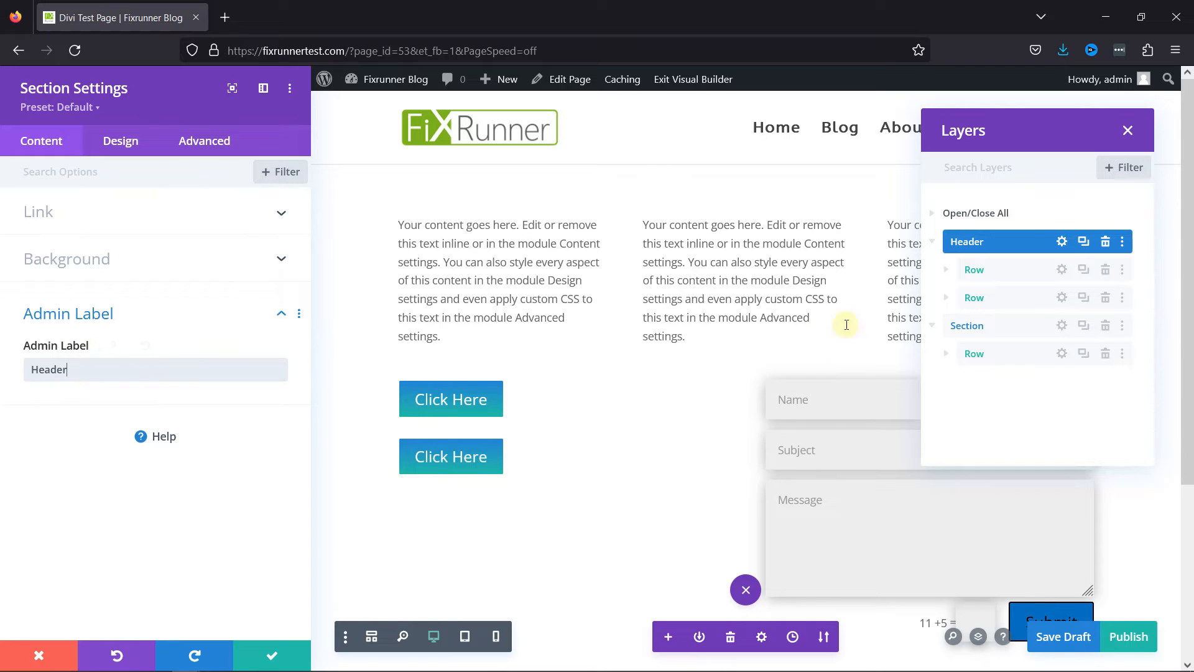
Rename the Header section's first row to "Text row" in the Layers view.
{"action": "left_click", "coordinate": [981, 273]}
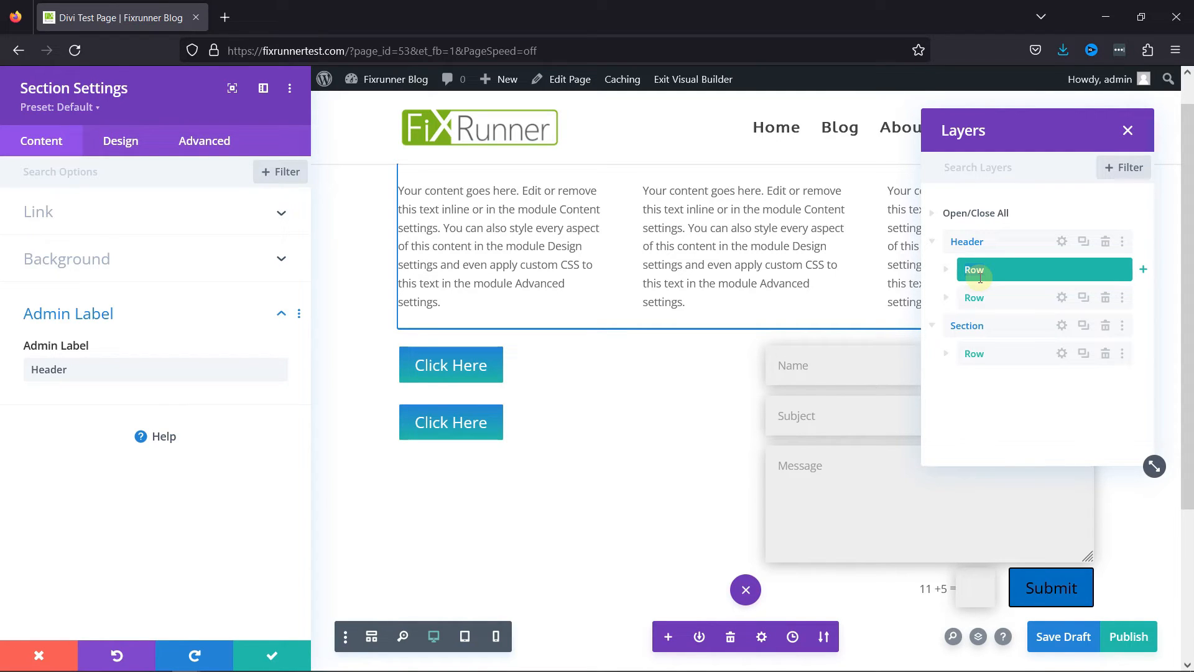
{"action": "type", "text": "Text r"}
{"action": "left_click_drag", "start_coordinate": [970, 297], "coordinate": [986, 303]}
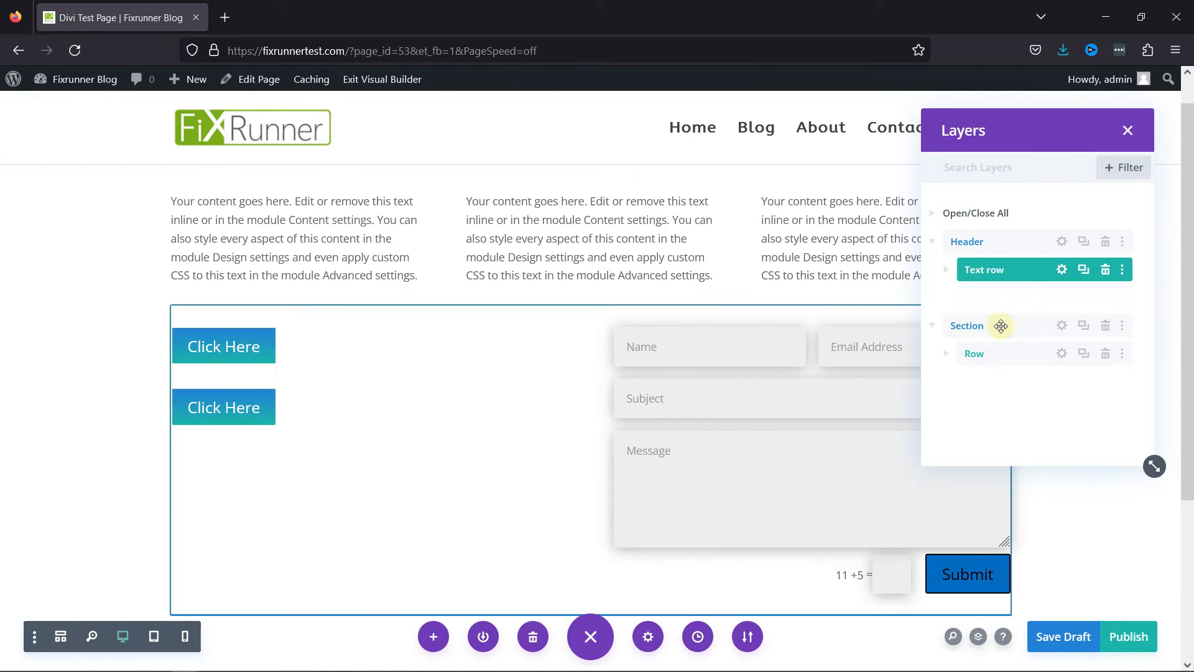
Set the admin label of the Header section's second row to "Button and Contact form" and save the row settings.
{"action": "left_click", "coordinate": [984, 297]}
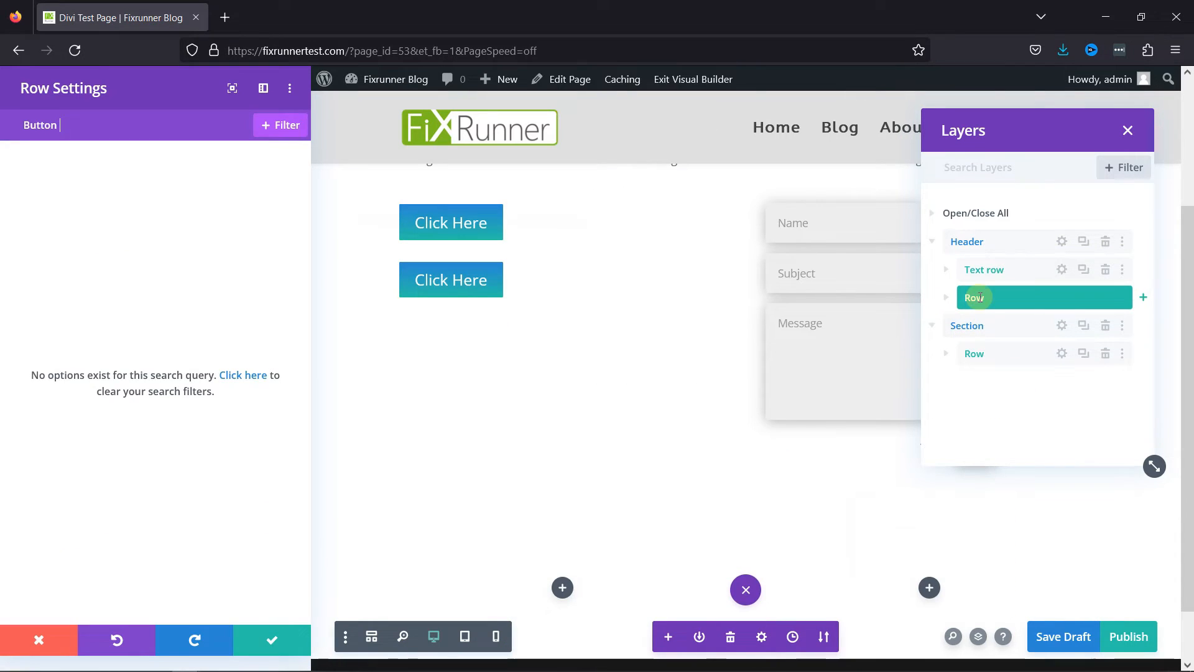
{"action": "left_click", "coordinate": [243, 376]}
{"action": "left_click", "coordinate": [105, 541]}
{"action": "left_click", "coordinate": [104, 509]}
{"action": "type", "text": "Button and Contact form"}
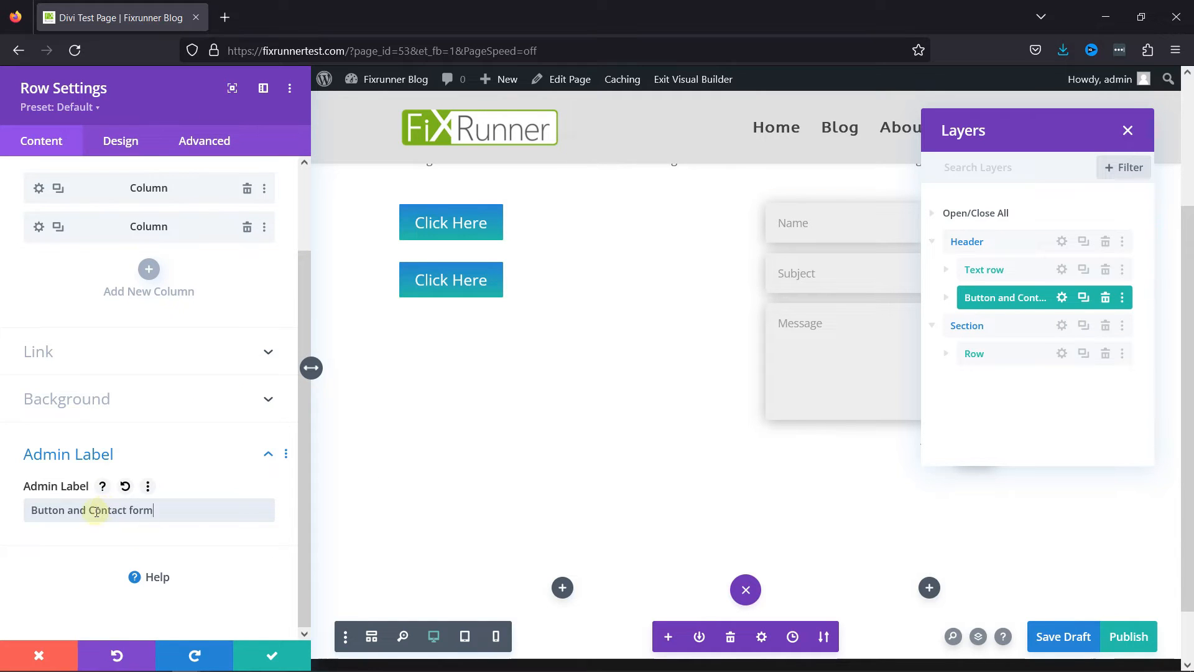
{"action": "key", "text": "ctrl+s"}
{"action": "scroll", "coordinate": [608, 453], "scroll_direction": "up", "scroll_amount": 3}
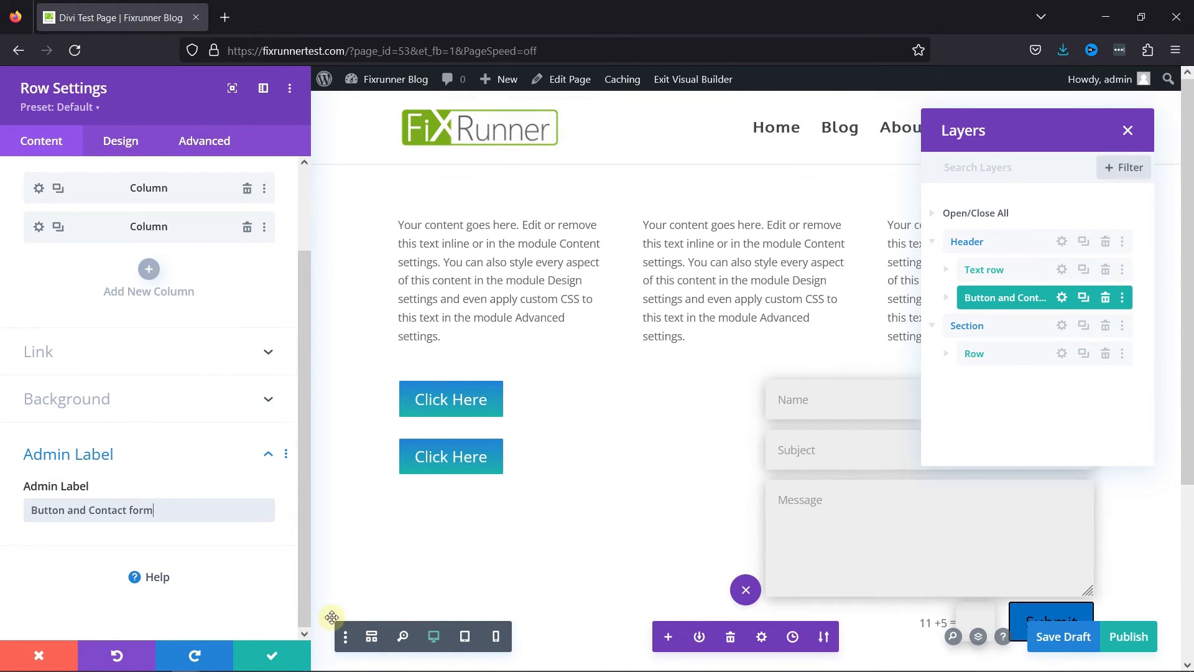
{"action": "left_click", "coordinate": [271, 656]}
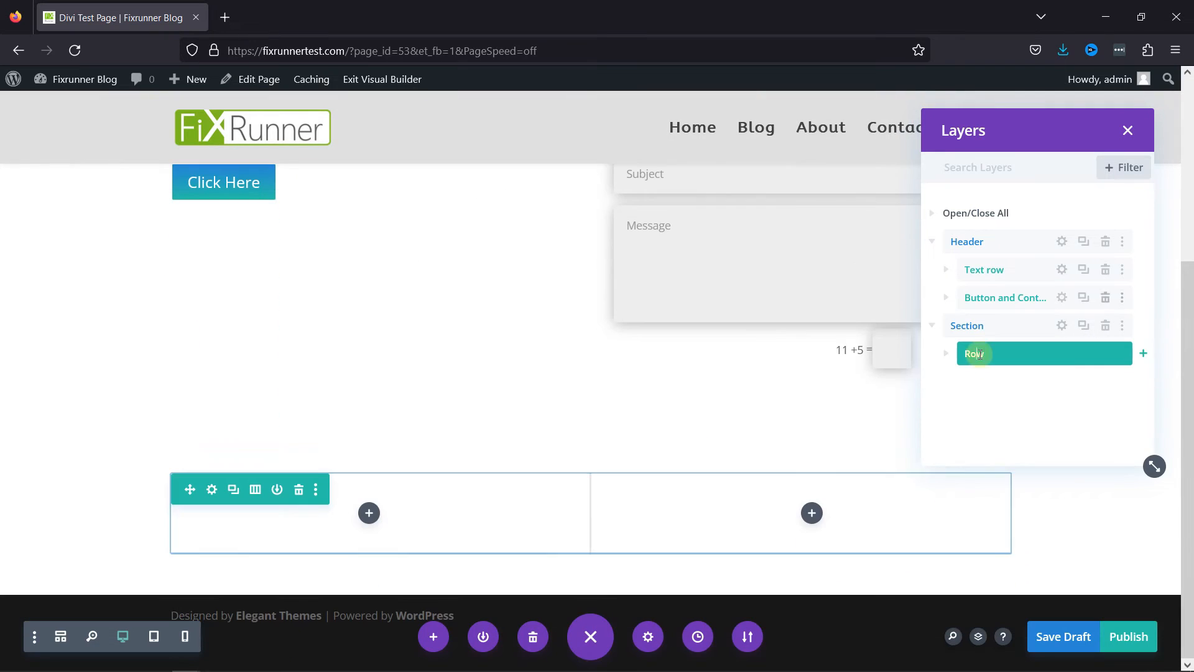
{"action": "scroll", "coordinate": [743, 334], "scroll_direction": "up", "scroll_amount": 4}
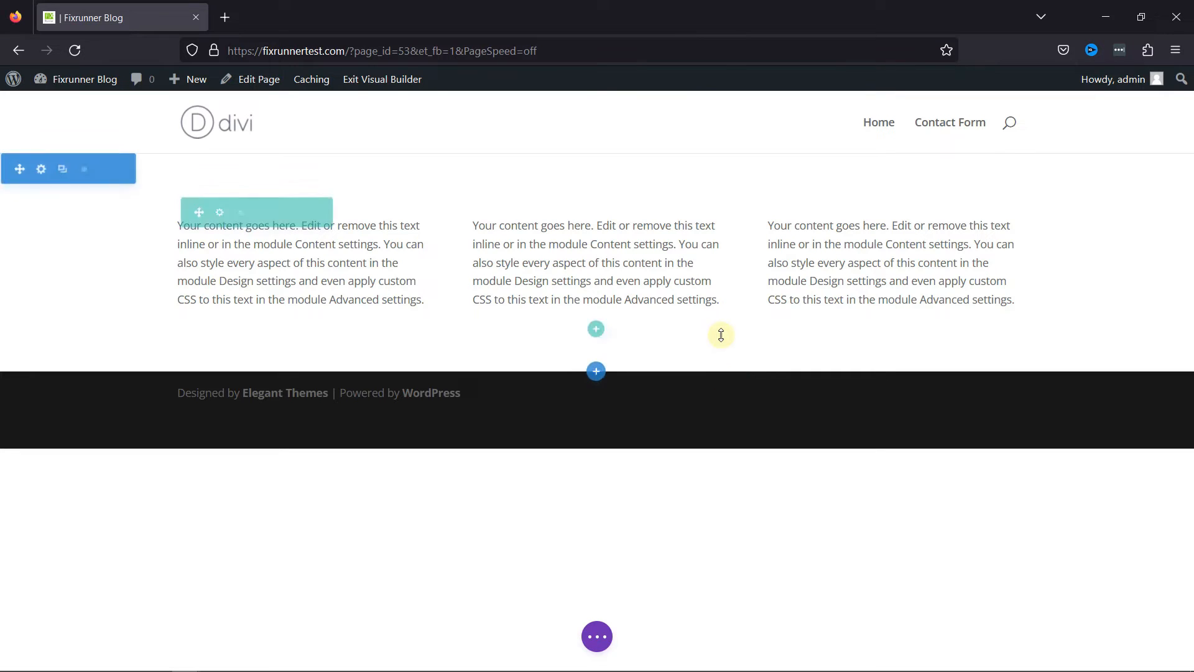
Add a row with two equal columns below the text row and insert a Contact Form module in its second column.
{"action": "left_click", "coordinate": [598, 331]}
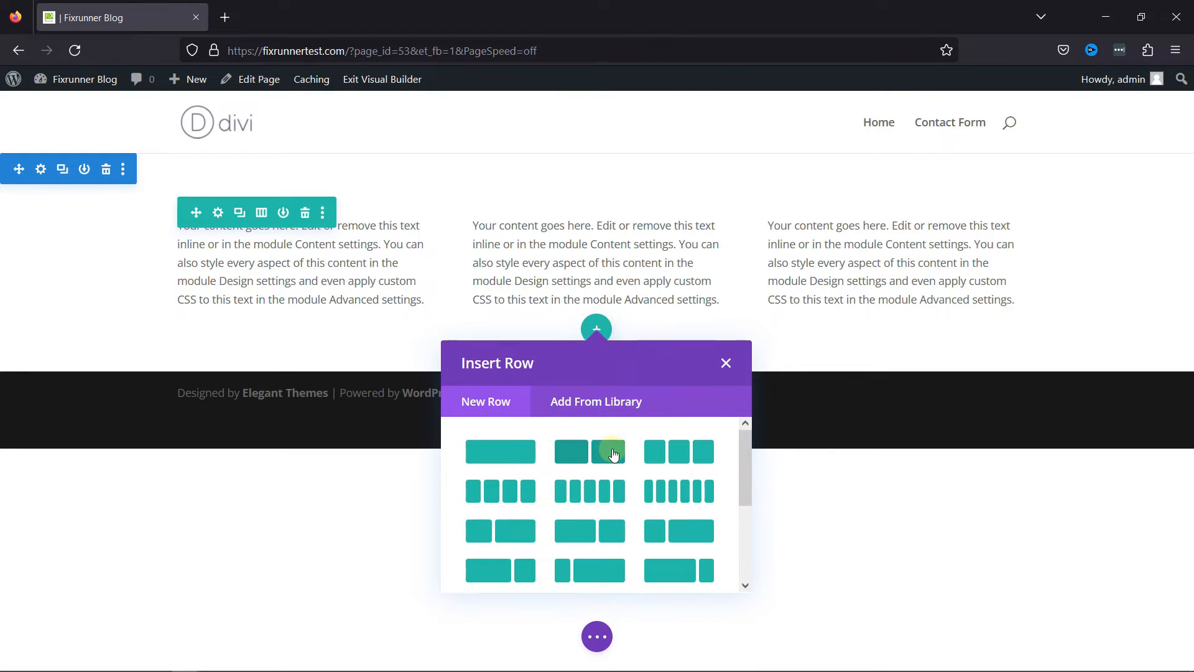
{"action": "left_click", "coordinate": [613, 454]}
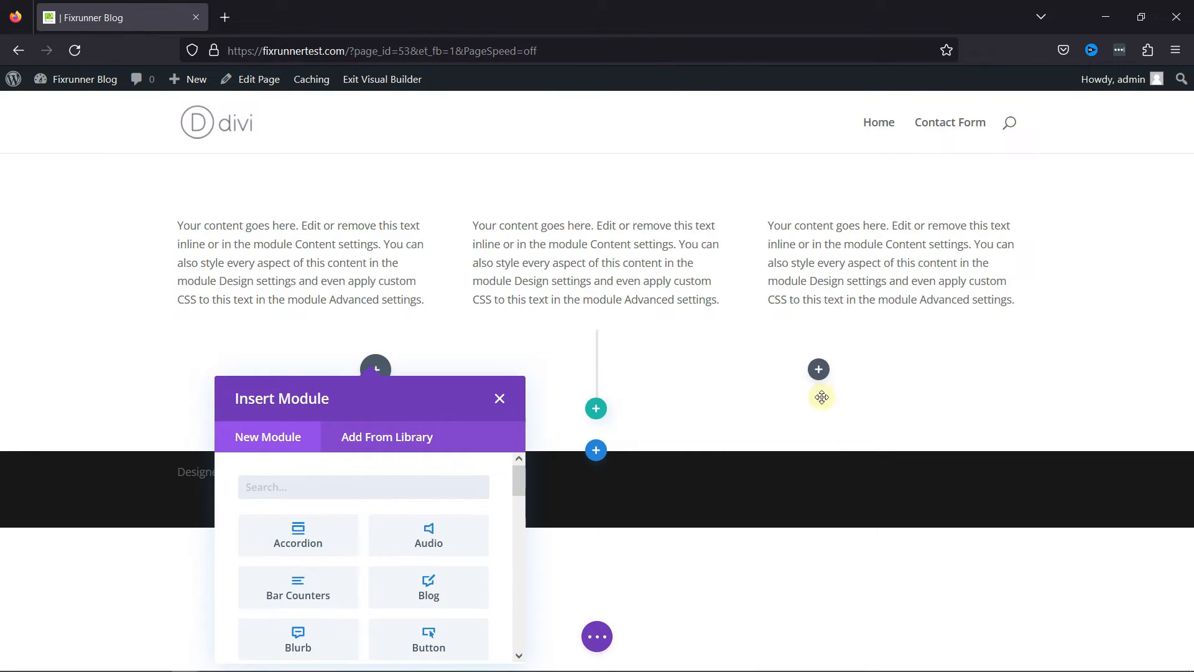
{"action": "left_click", "coordinate": [818, 369]}
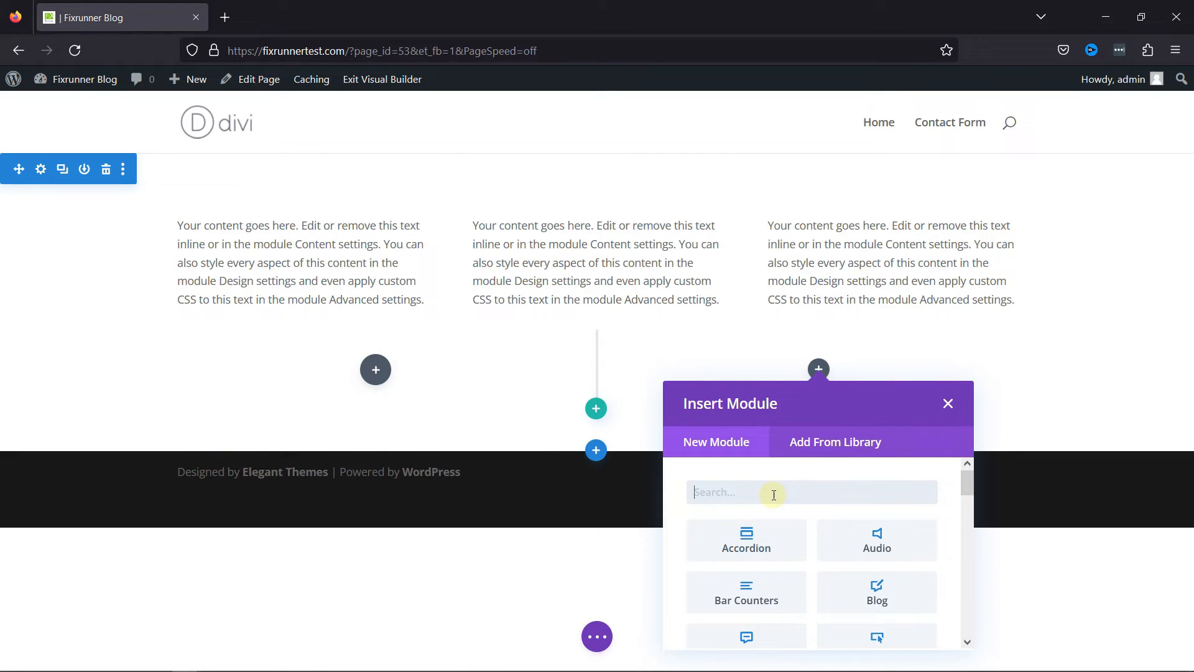
{"action": "type", "text": "contact"}
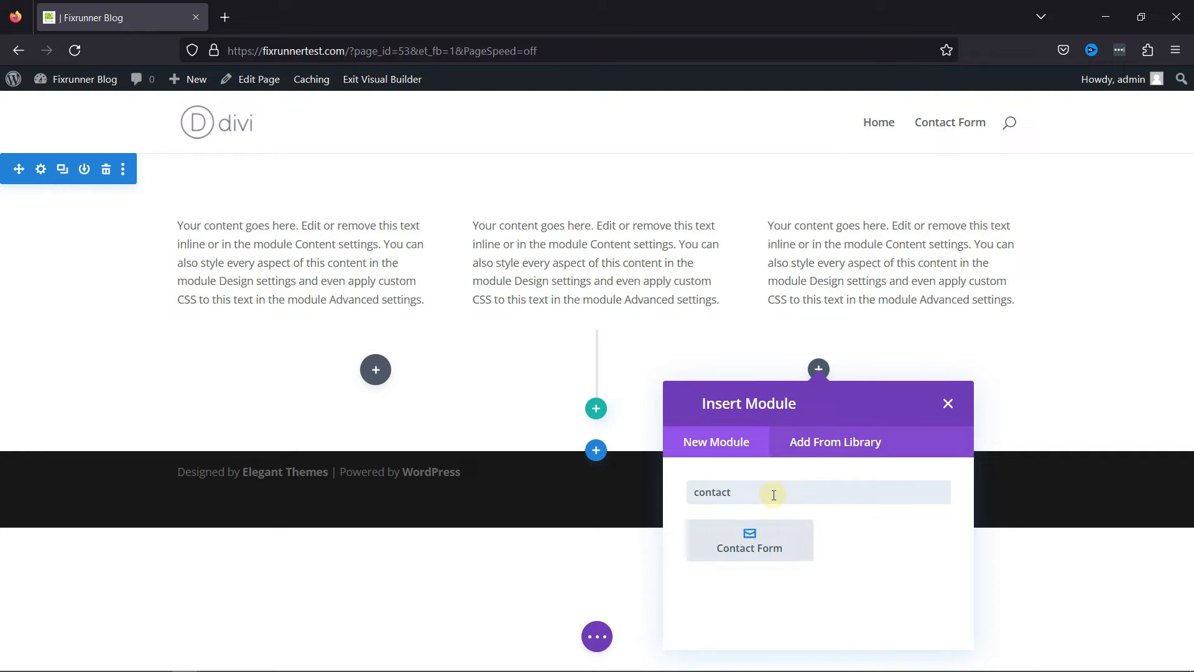
{"action": "left_click", "coordinate": [772, 551]}
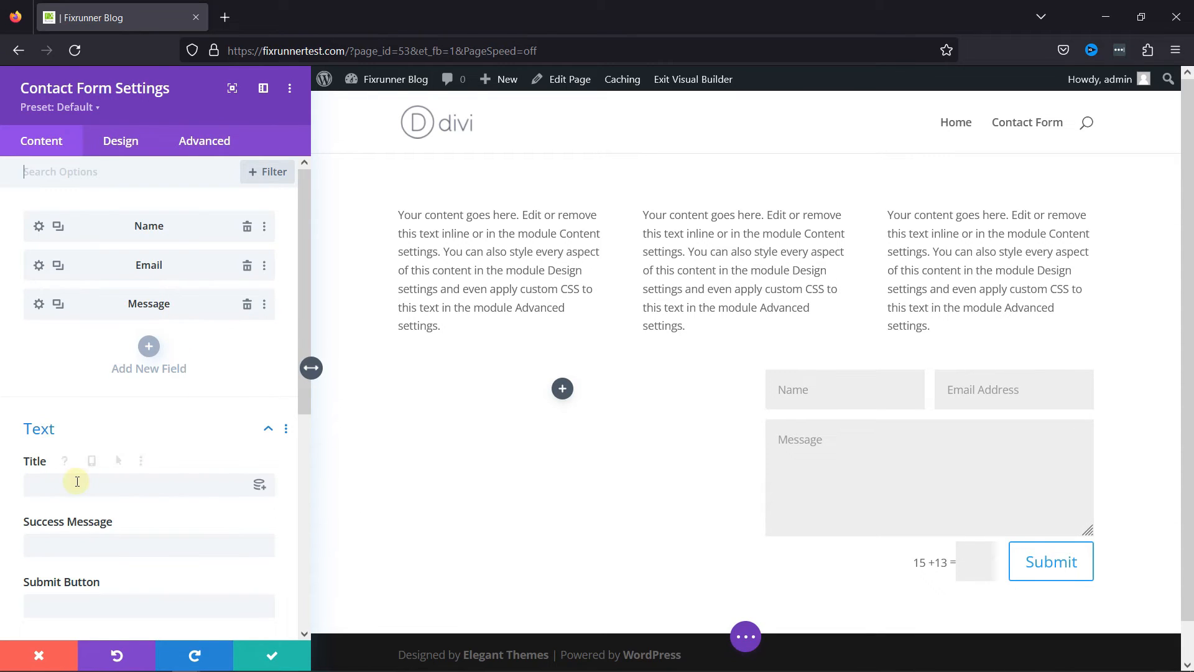
Give the contact form the title "Form" and clear the title again.
{"action": "left_click", "coordinate": [135, 482]}
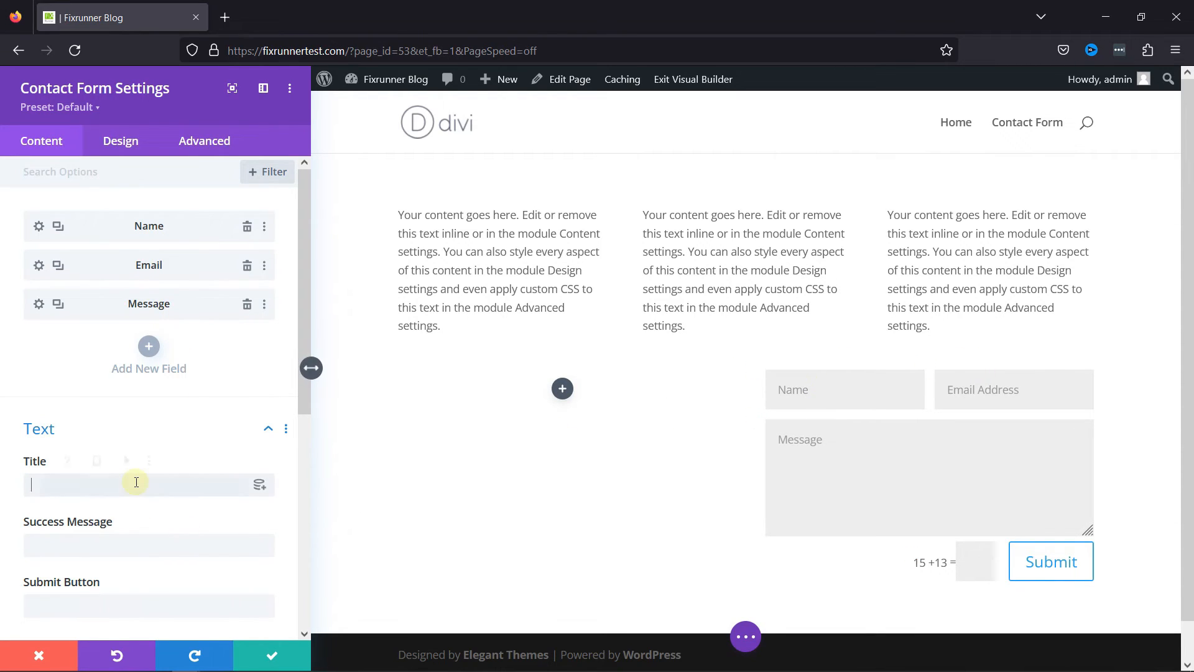
{"action": "type", "text": "Form"}
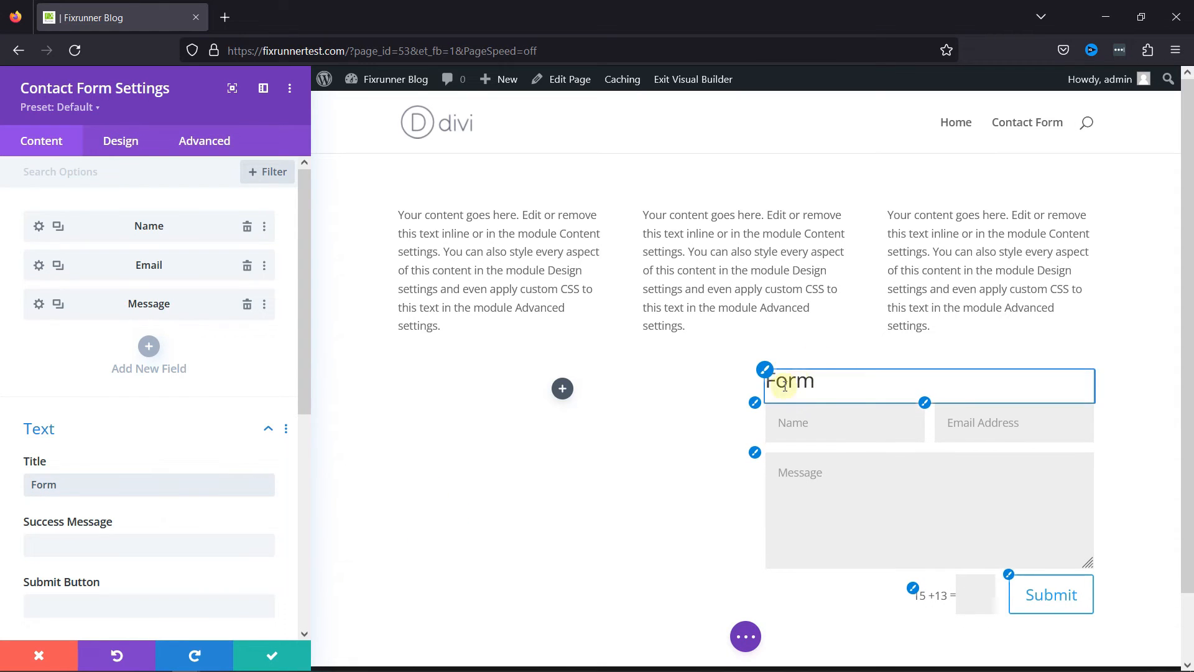
{"action": "left_click_drag", "start_coordinate": [54, 485], "coordinate": [19, 485]}
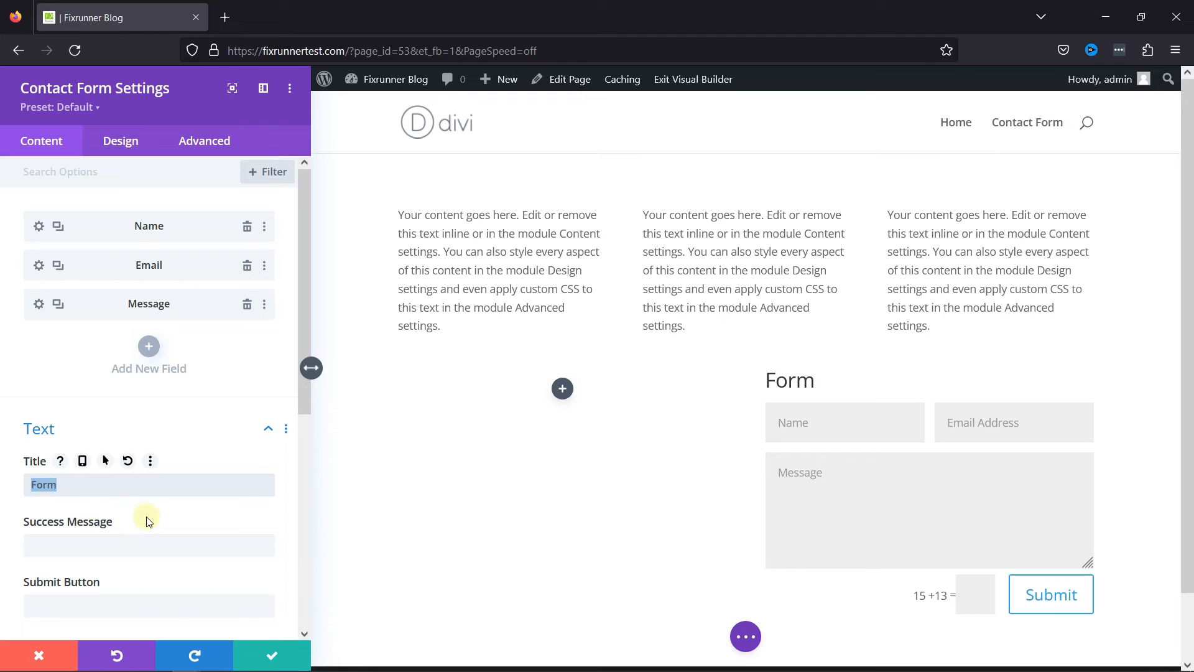
{"action": "key", "text": "BackSpace"}
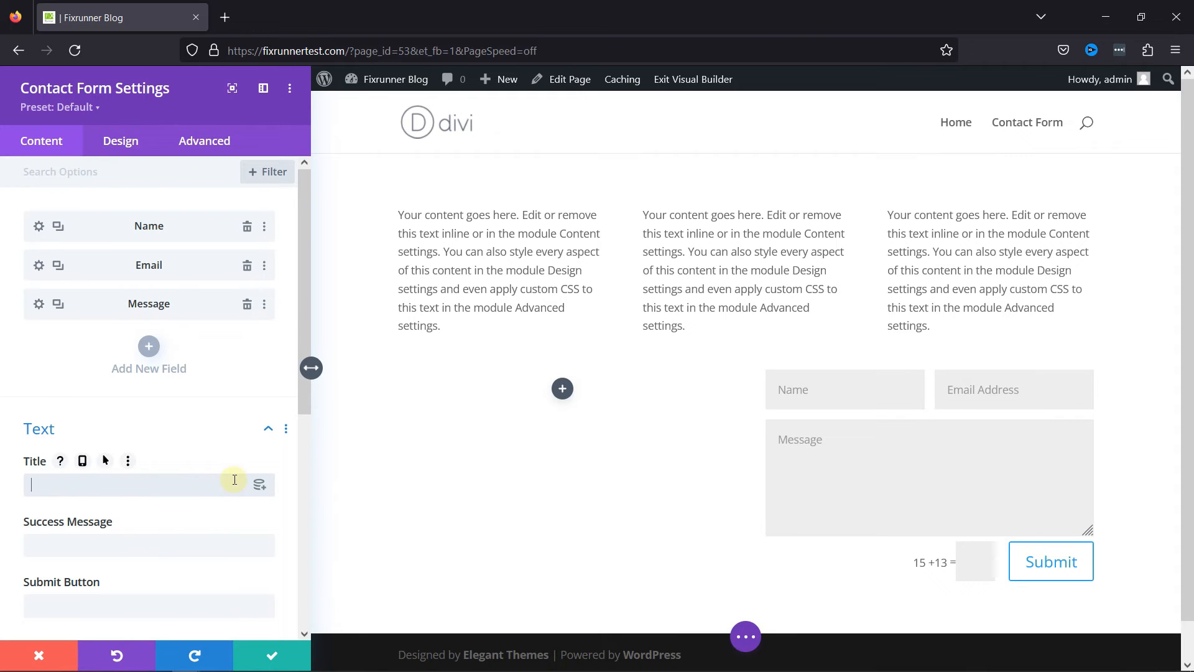
Set the contact form's success message to "Message sent!" and its submit button text to "Send".
{"action": "scroll", "coordinate": [110, 368], "scroll_direction": "down", "scroll_amount": 3}
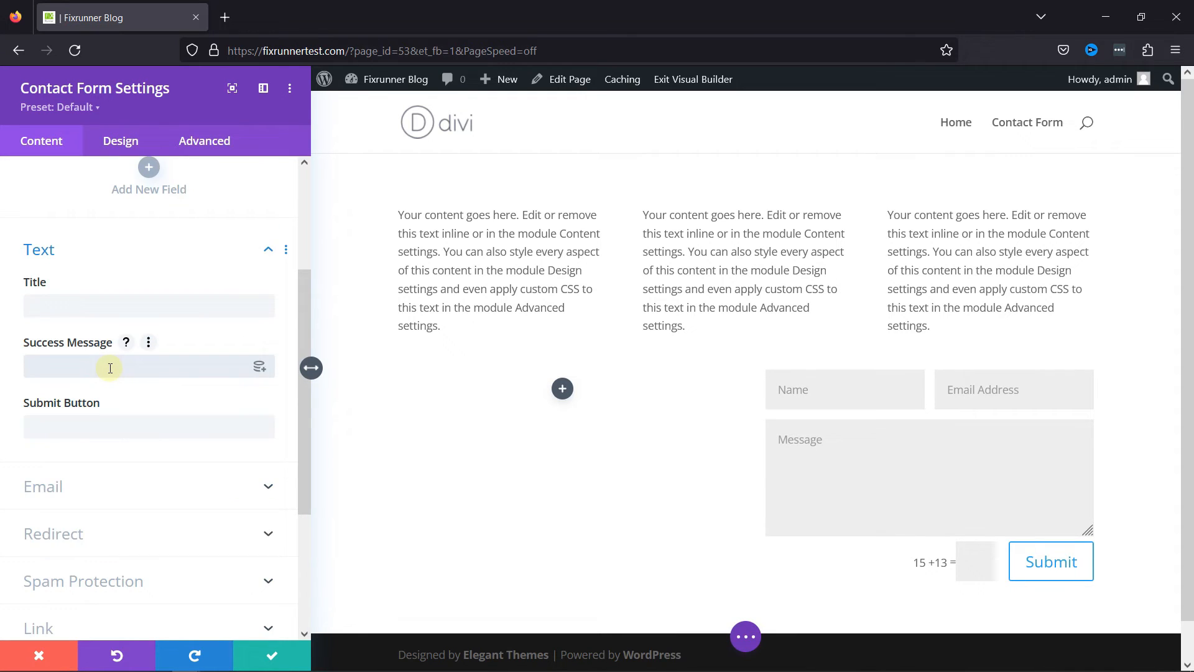
{"action": "type", "text": "Message sent!"}
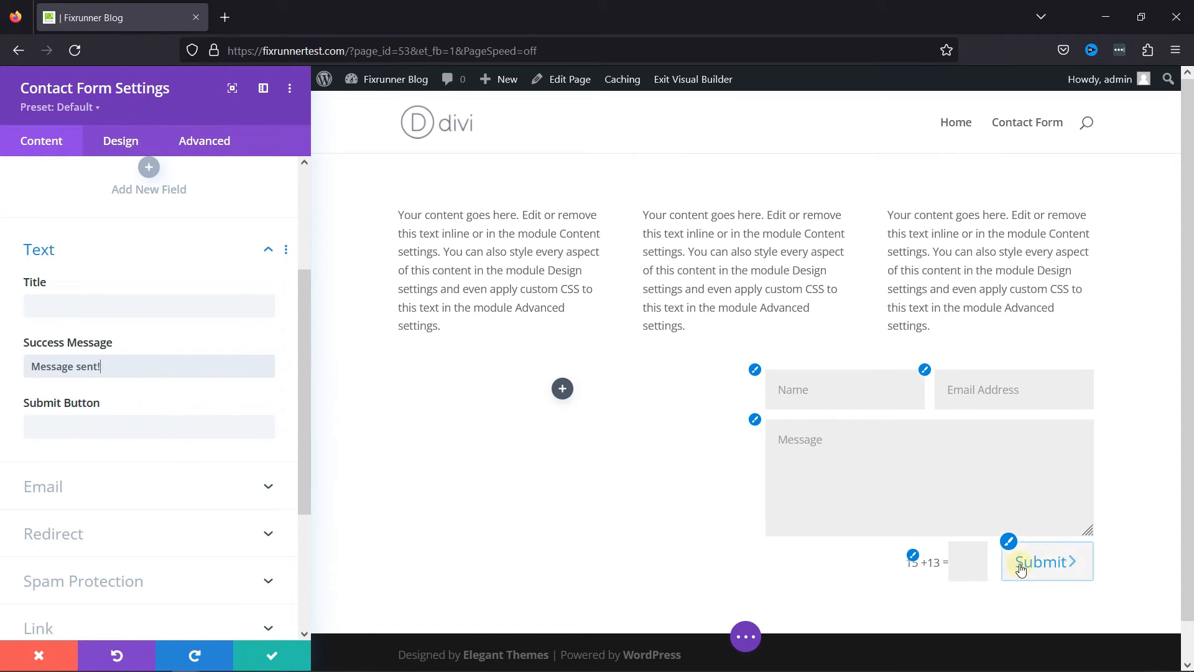
{"action": "left_click", "coordinate": [96, 434]}
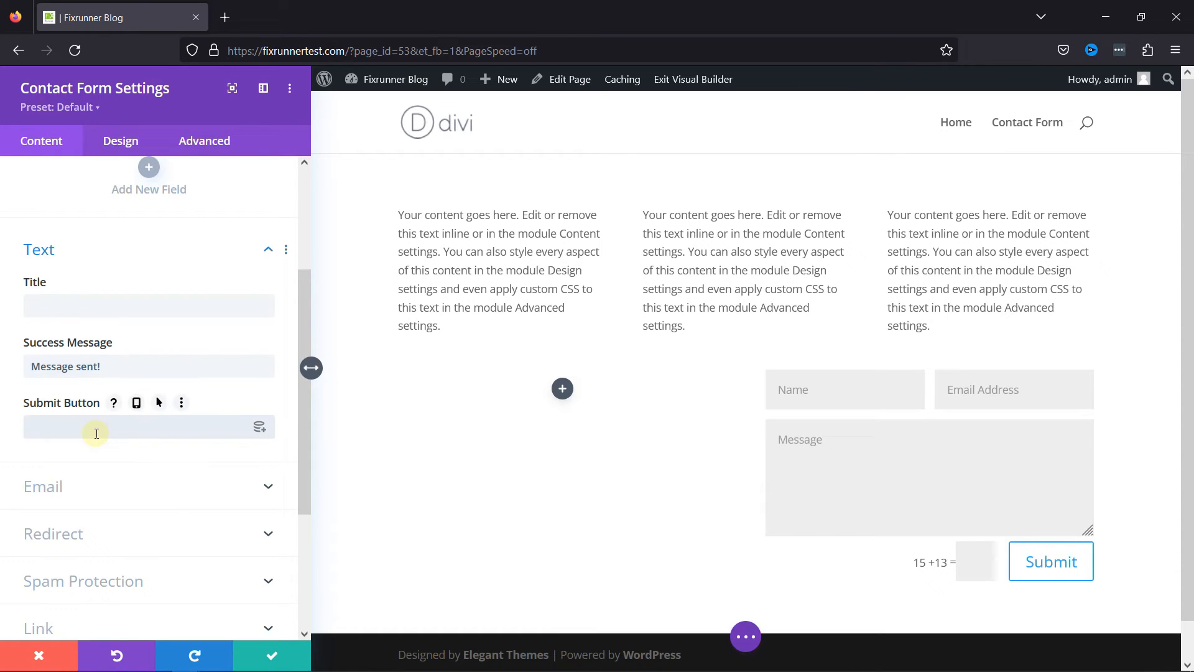
{"action": "type", "text": "Send"}
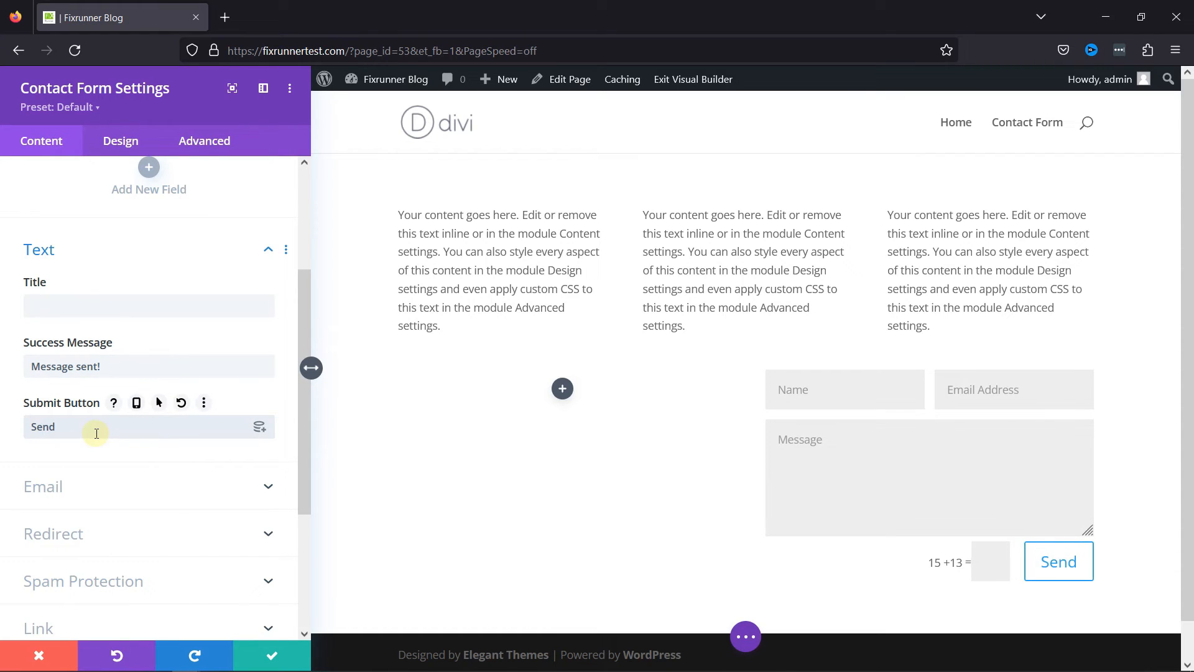
Change the contact form's submit button text to "Submit".
{"action": "key", "text": "BackSpace"}
{"action": "key", "text": "BackSpace"}
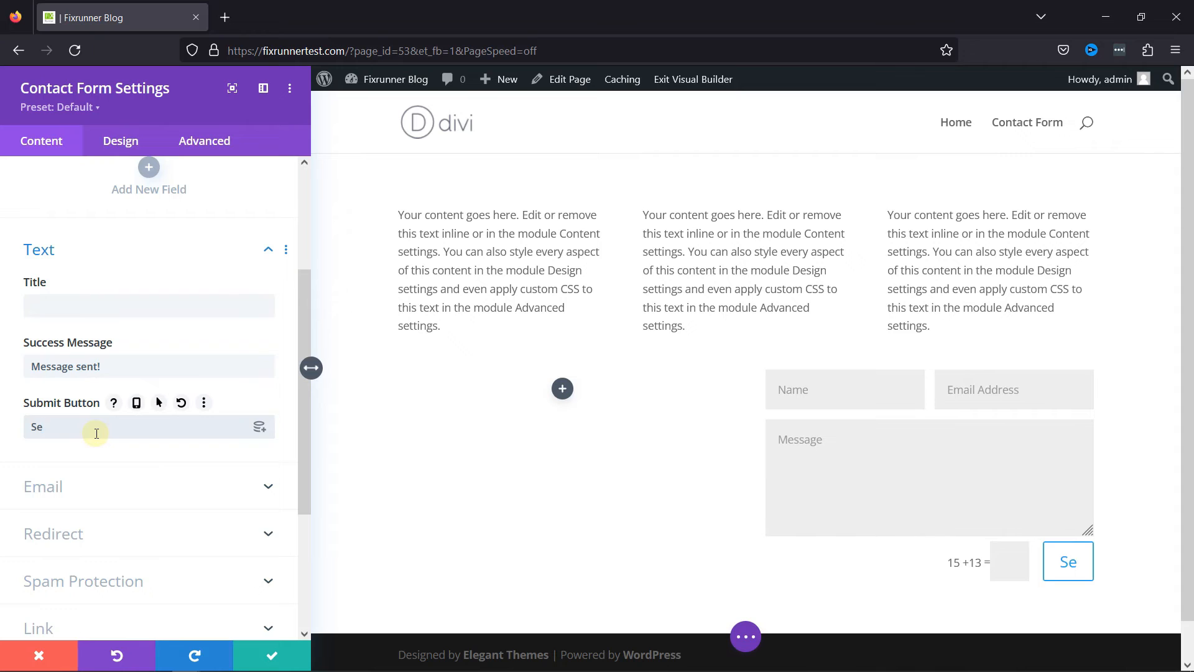
{"action": "type", "text": "Ub"}
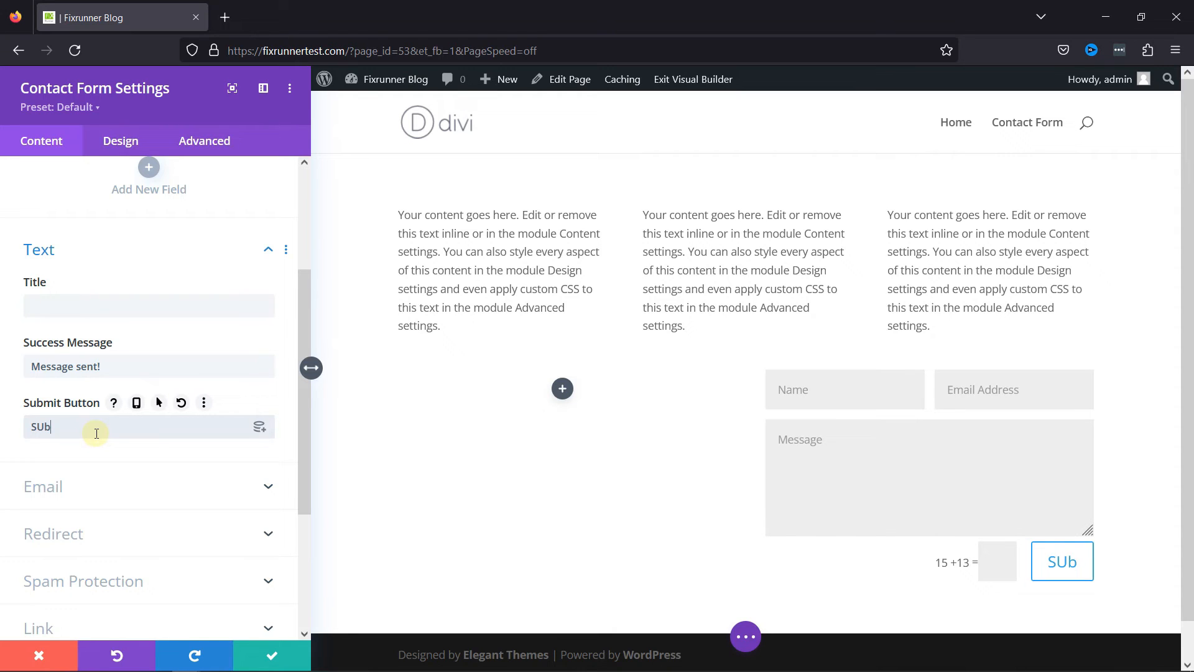
{"action": "key", "text": "BackSpace"}
{"action": "key", "text": "BackSpace"}
{"action": "type", "text": "ubmit"}
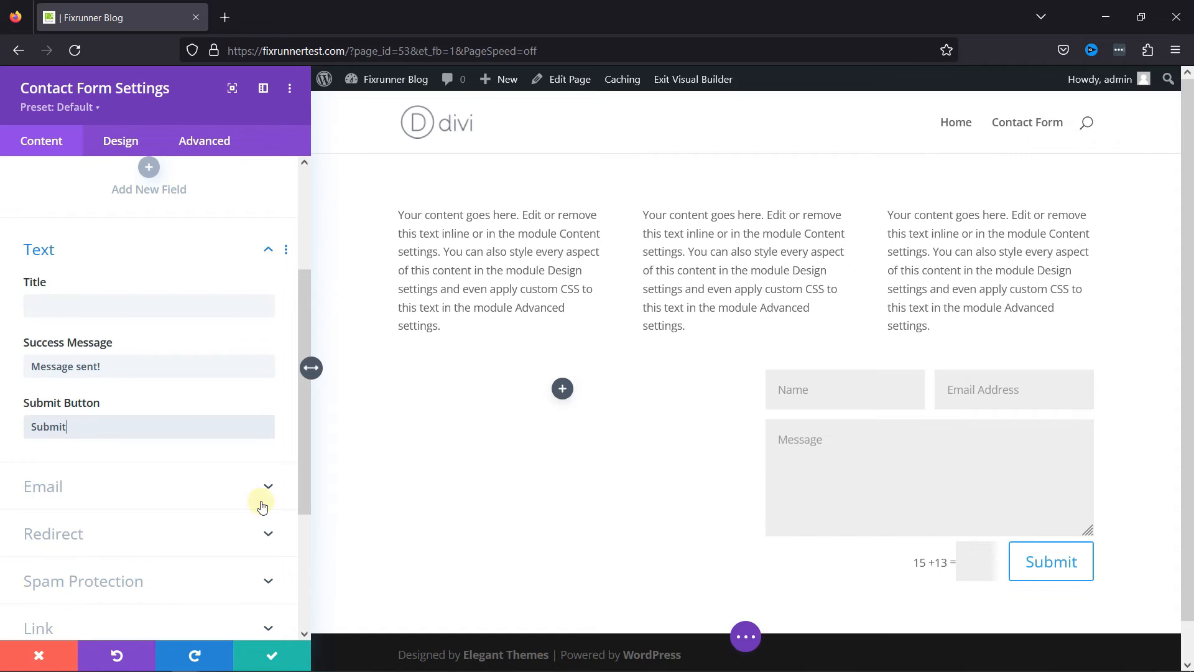
Look over the contact form's email address and message pattern options.
{"action": "scroll", "coordinate": [171, 472], "scroll_direction": "down", "scroll_amount": 3}
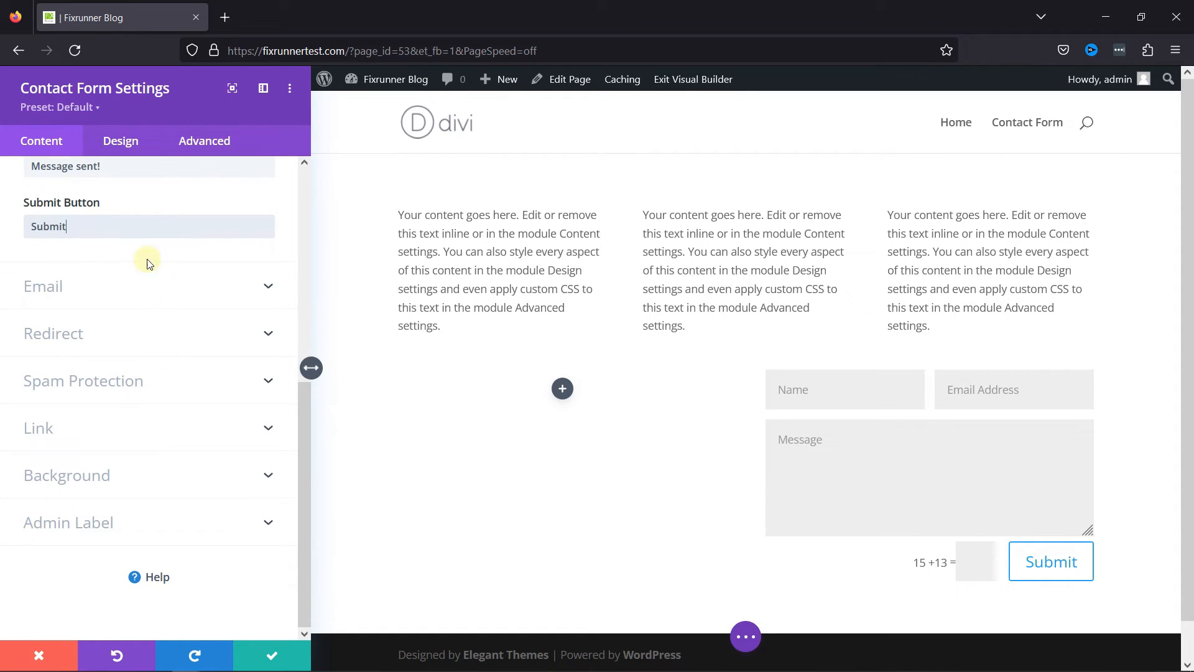
{"action": "left_click", "coordinate": [142, 280]}
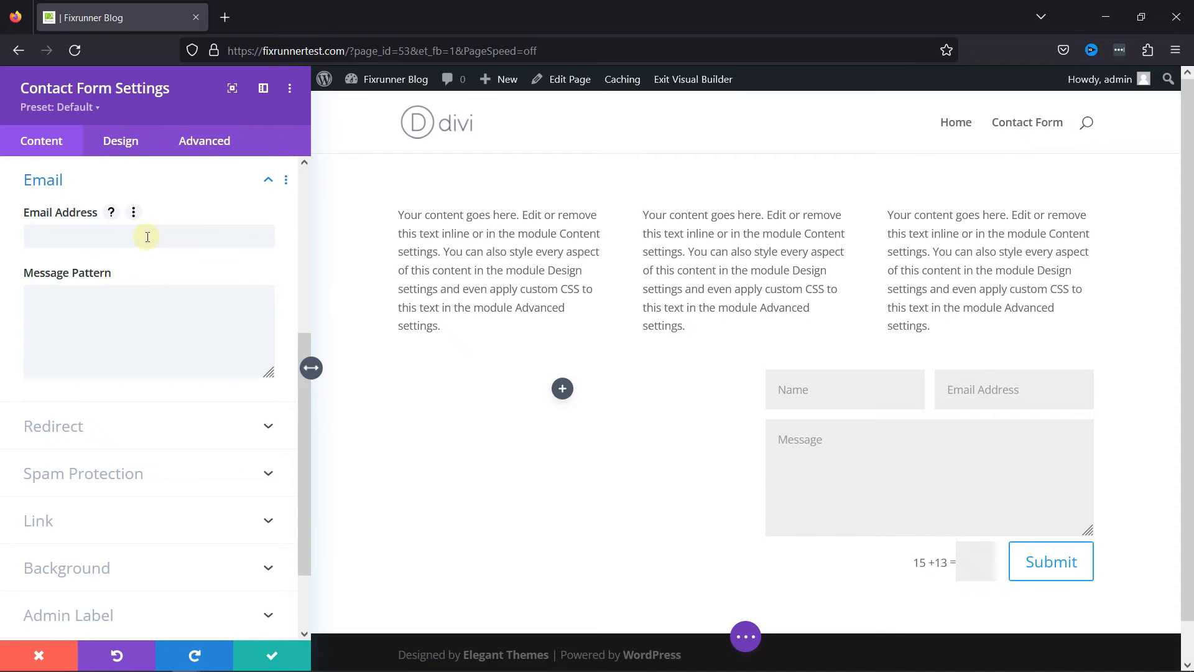
{"action": "scroll", "coordinate": [180, 377], "scroll_direction": "down", "scroll_amount": 3}
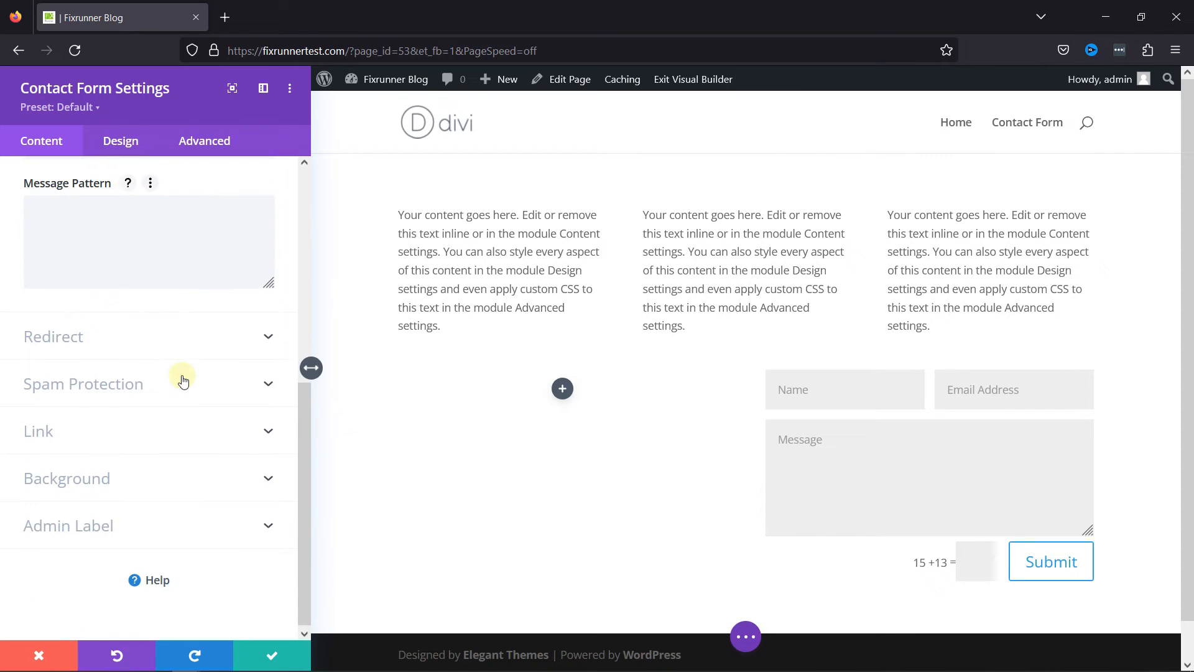
Enable the contact form's redirect URL, disable it again and collapse the redirect options.
{"action": "left_click", "coordinate": [216, 336]}
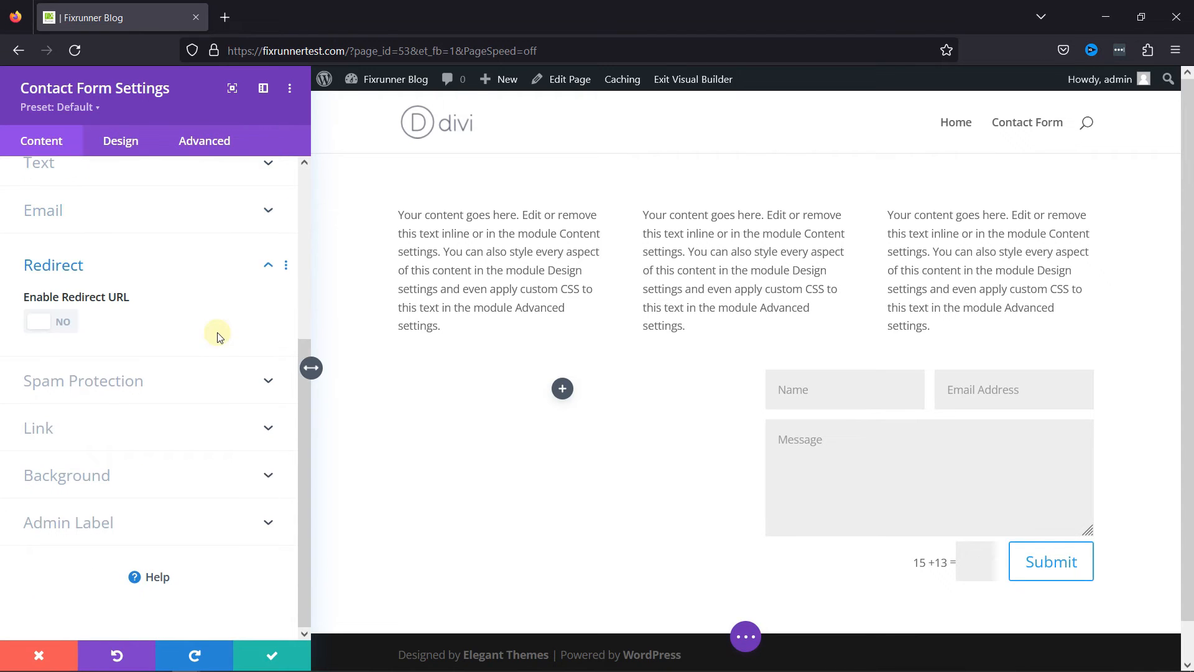
{"action": "left_click", "coordinate": [53, 327]}
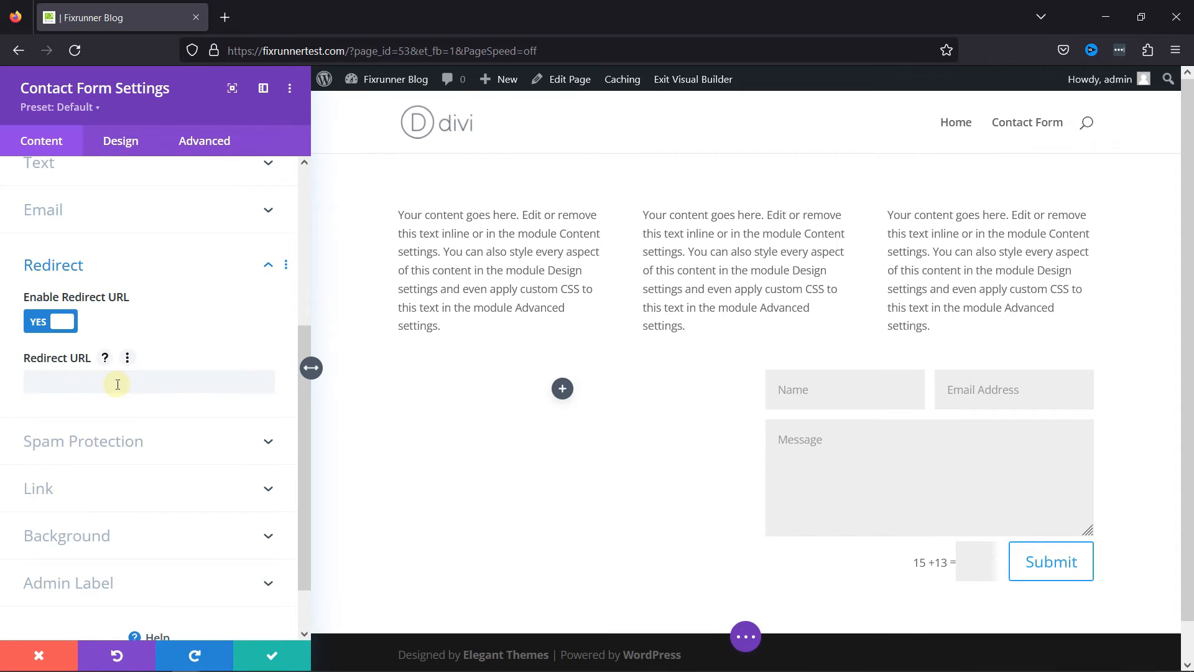
{"action": "left_click", "coordinate": [43, 323]}
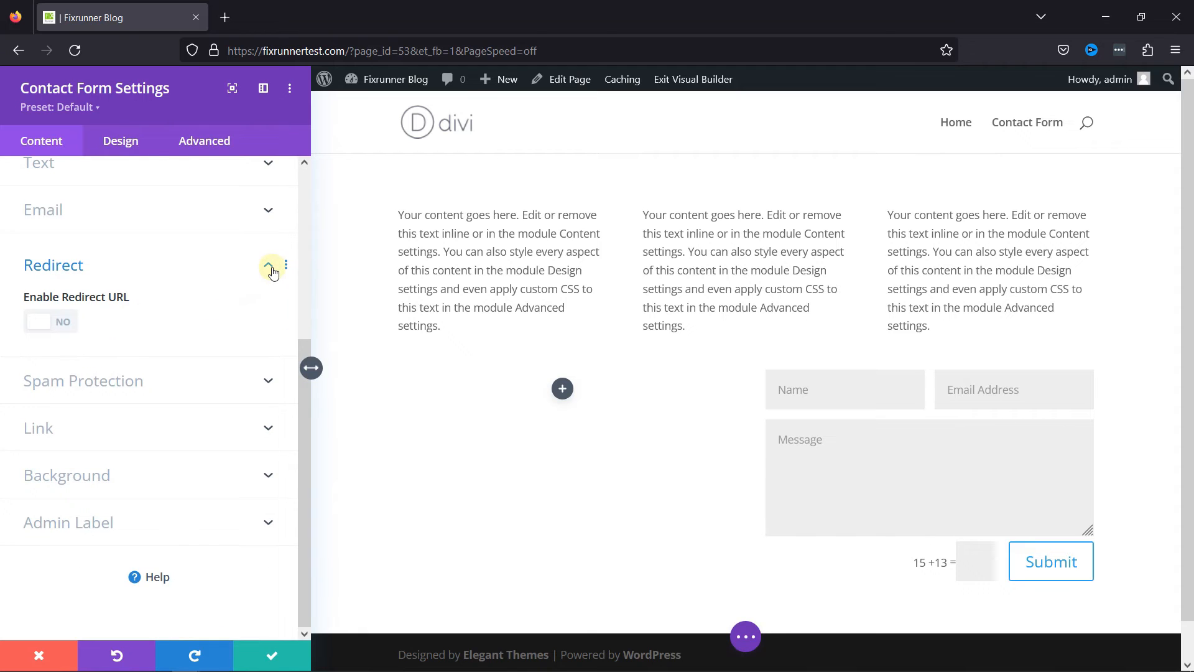
{"action": "left_click", "coordinate": [268, 267]}
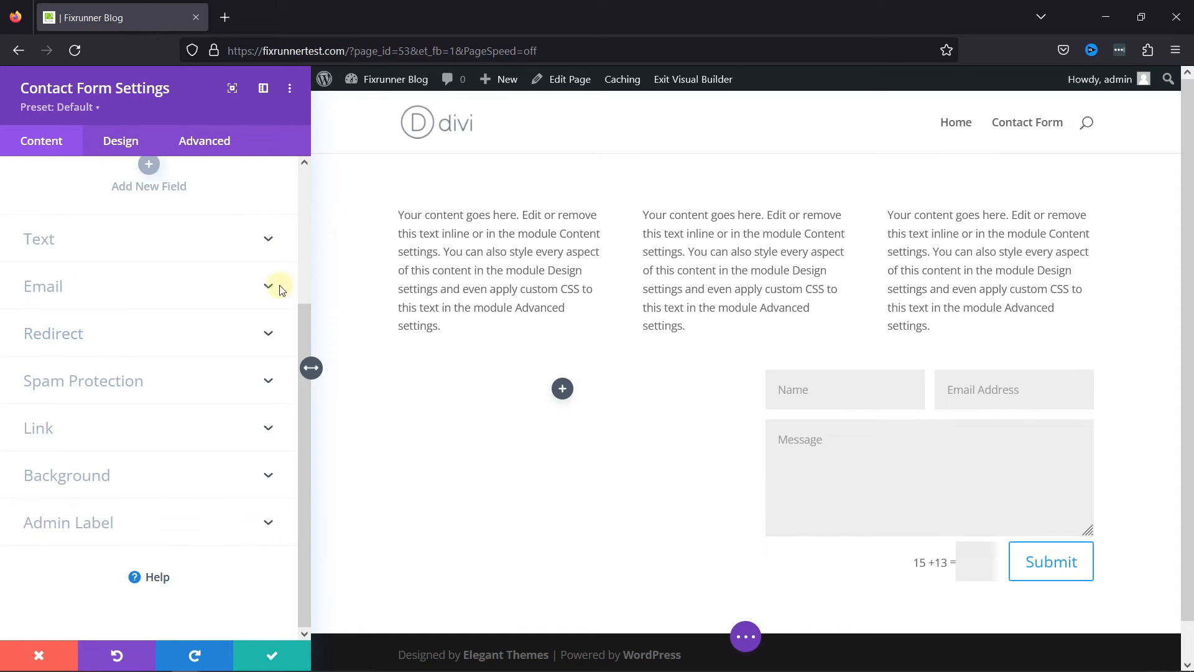
Enable the contact form's spam protection service, disable it again and collapse the spam protection options.
{"action": "left_click", "coordinate": [154, 395]}
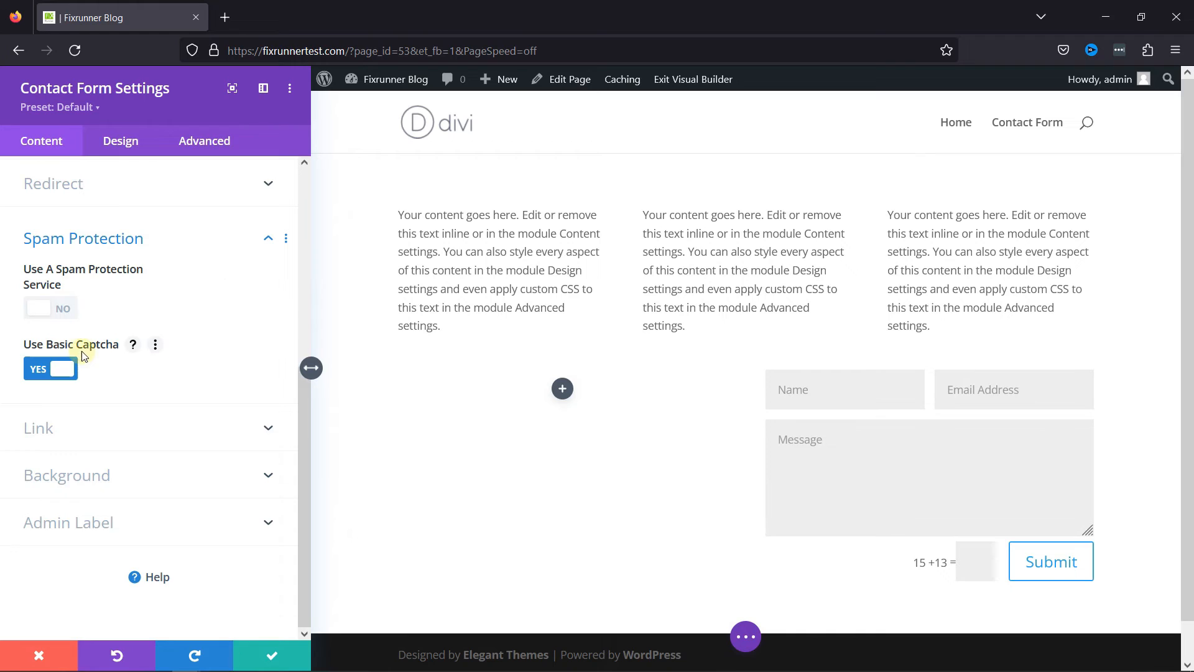
{"action": "left_click", "coordinate": [55, 305]}
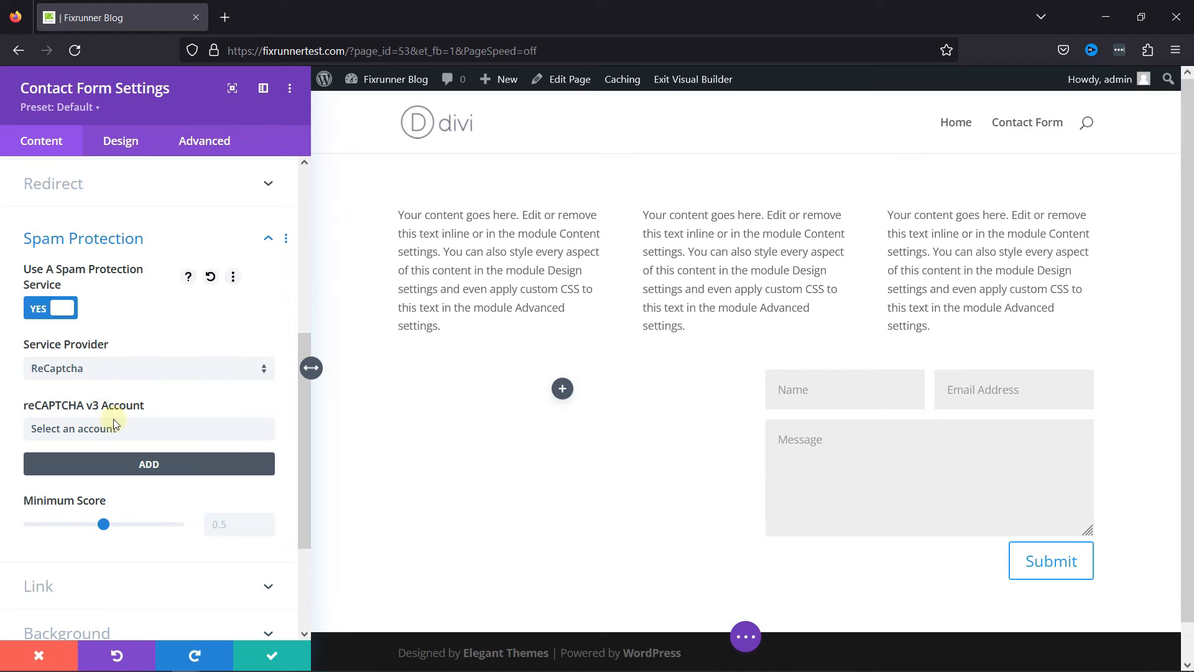
{"action": "left_click", "coordinate": [54, 308]}
{"action": "left_click", "coordinate": [267, 241]}
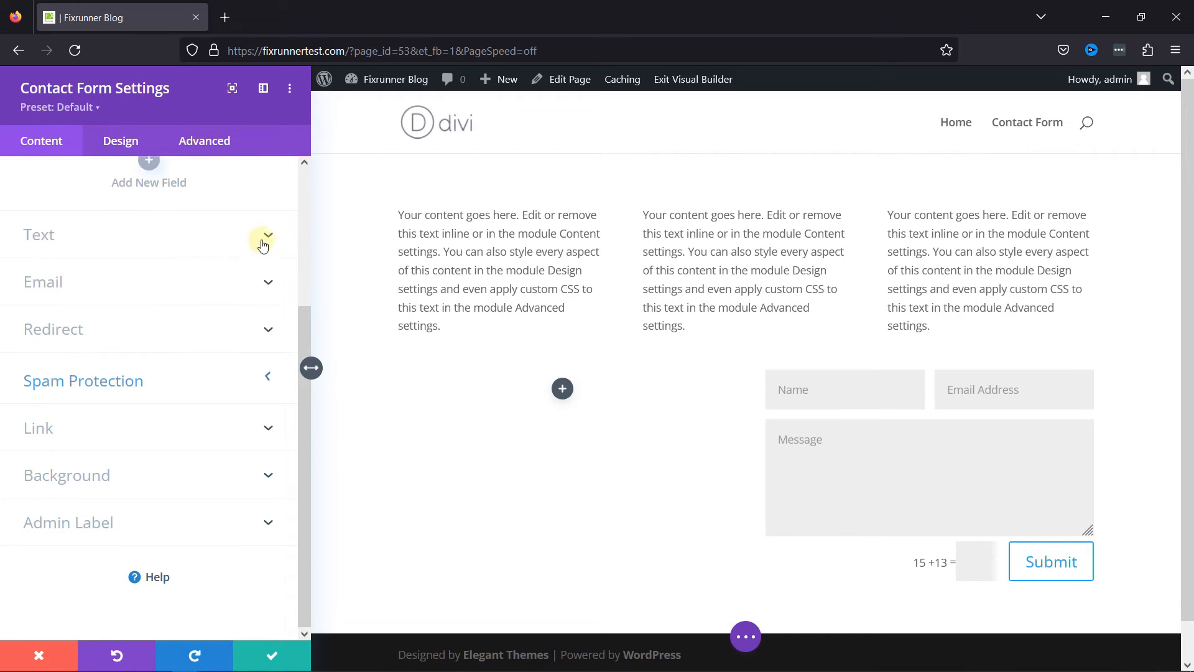
Look over the contact form's link and background options.
{"action": "left_click", "coordinate": [203, 429]}
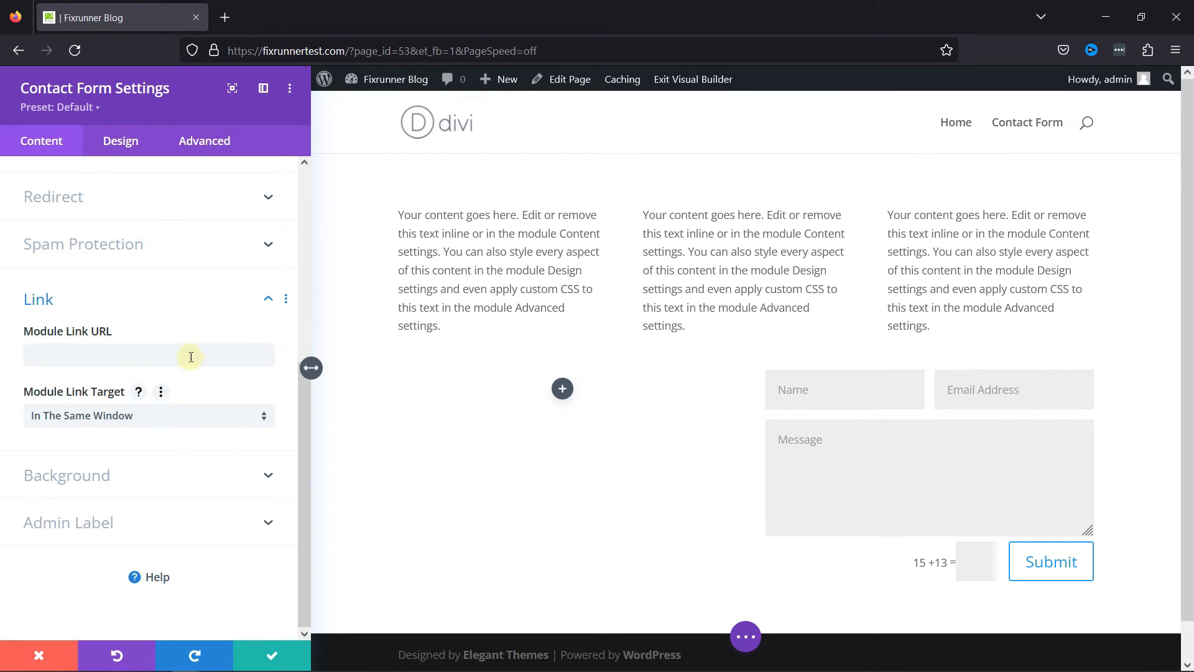
{"action": "left_click", "coordinate": [262, 307]}
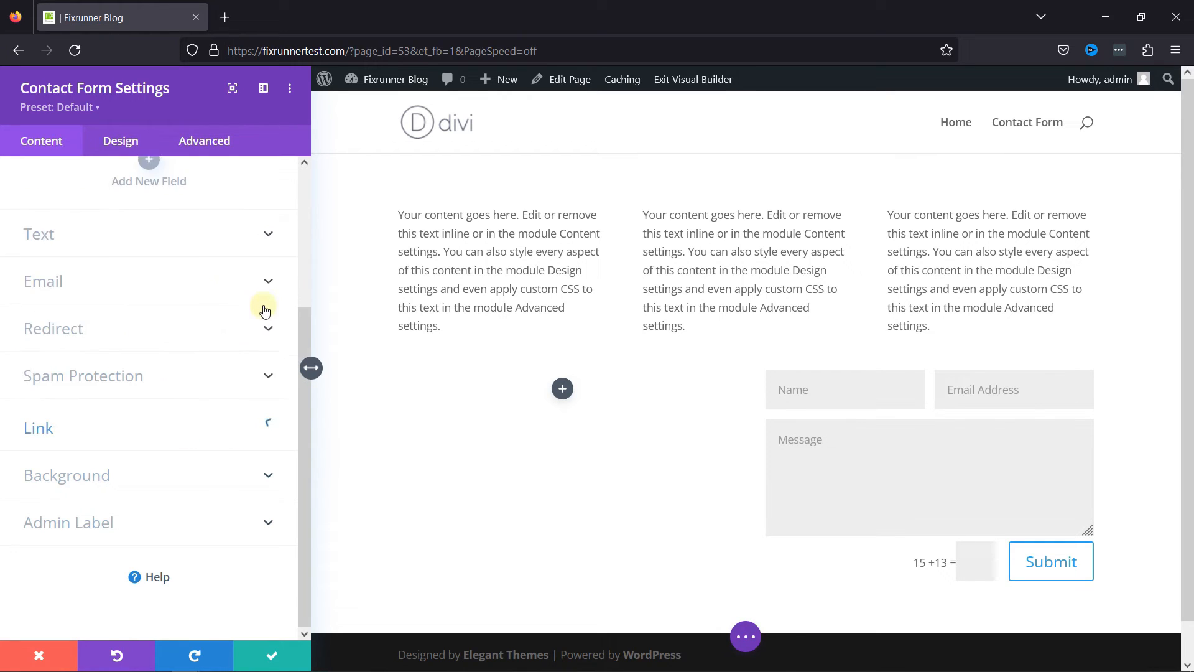
{"action": "left_click", "coordinate": [266, 476]}
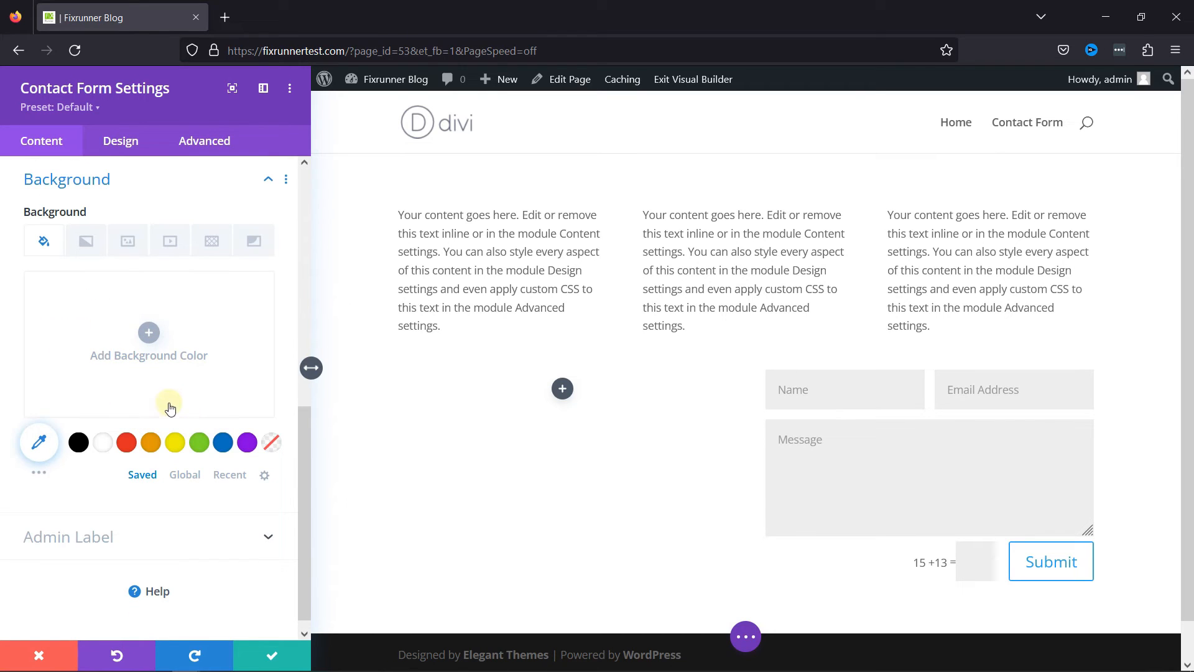
{"action": "left_click", "coordinate": [267, 184]}
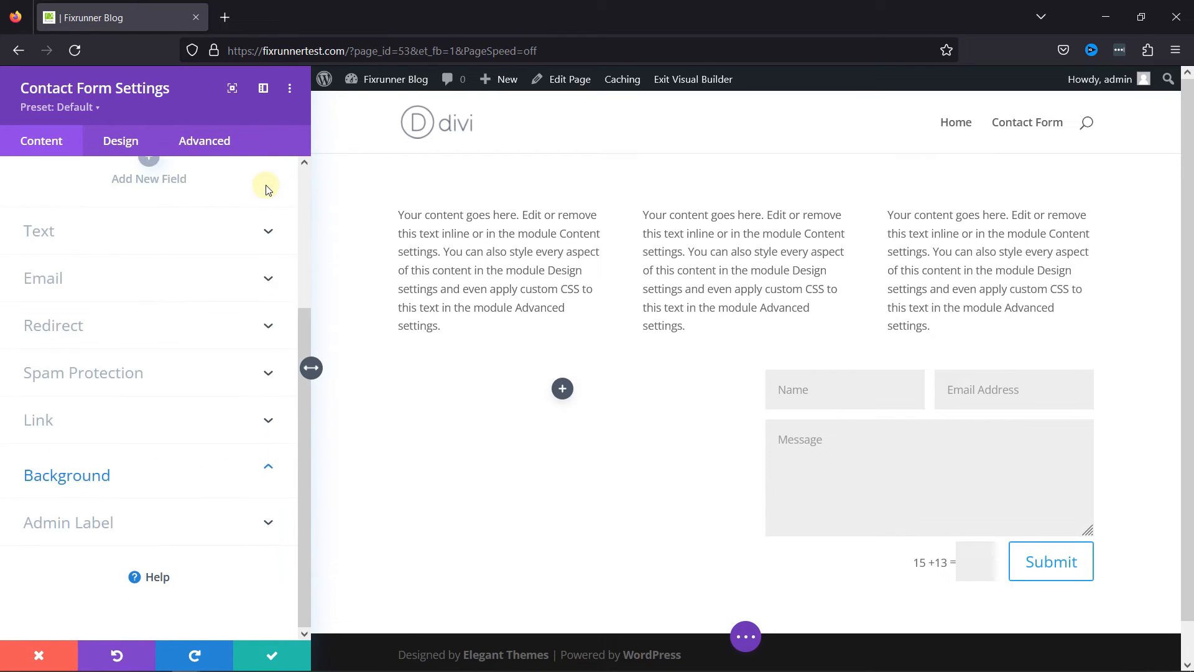
Add a new field to the contact form with the field ID "Subject" and the title "Subject".
{"action": "scroll", "coordinate": [137, 323], "scroll_direction": "up", "scroll_amount": 3}
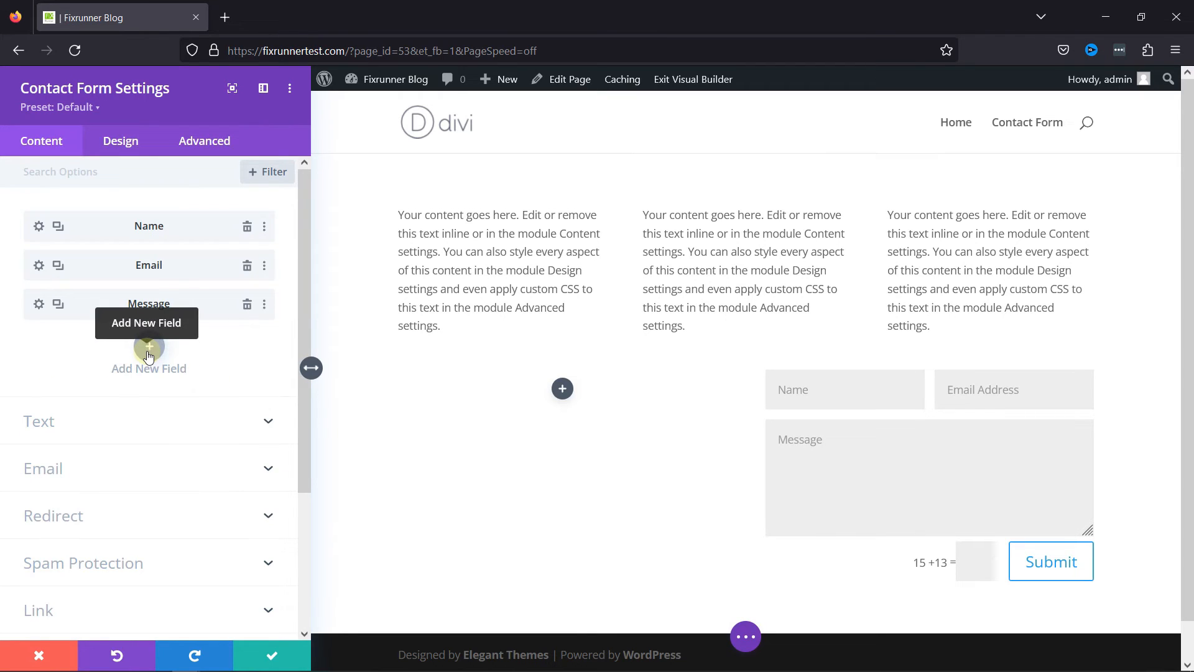
{"action": "left_click", "coordinate": [149, 347]}
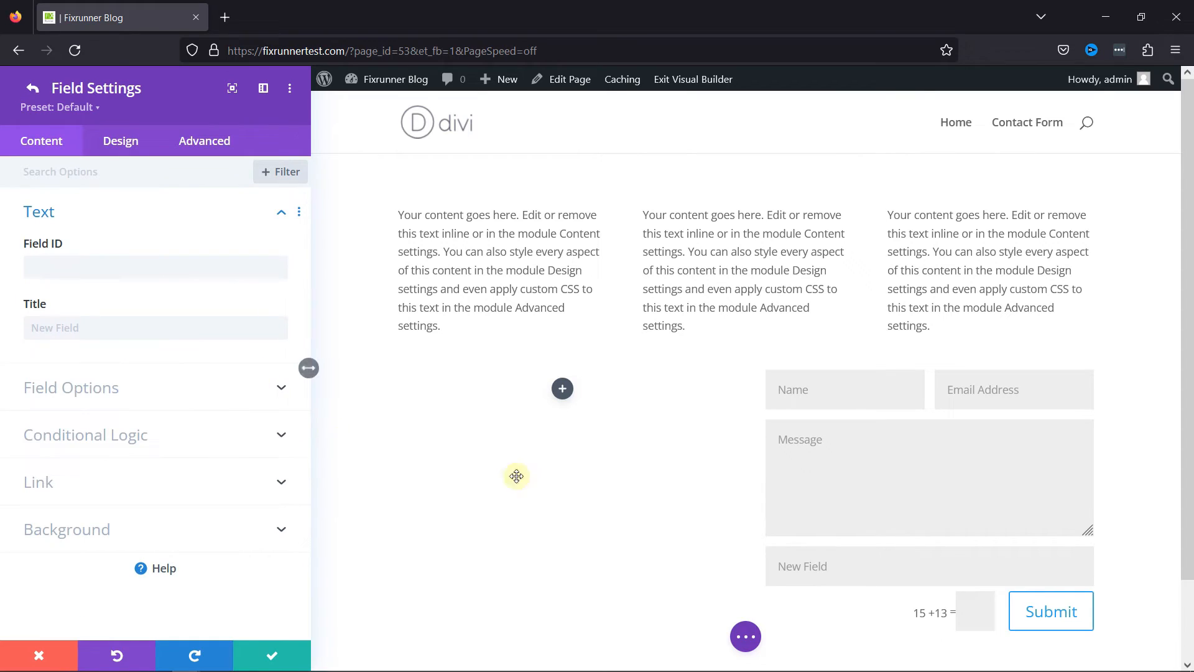
{"action": "left_click", "coordinate": [110, 267]}
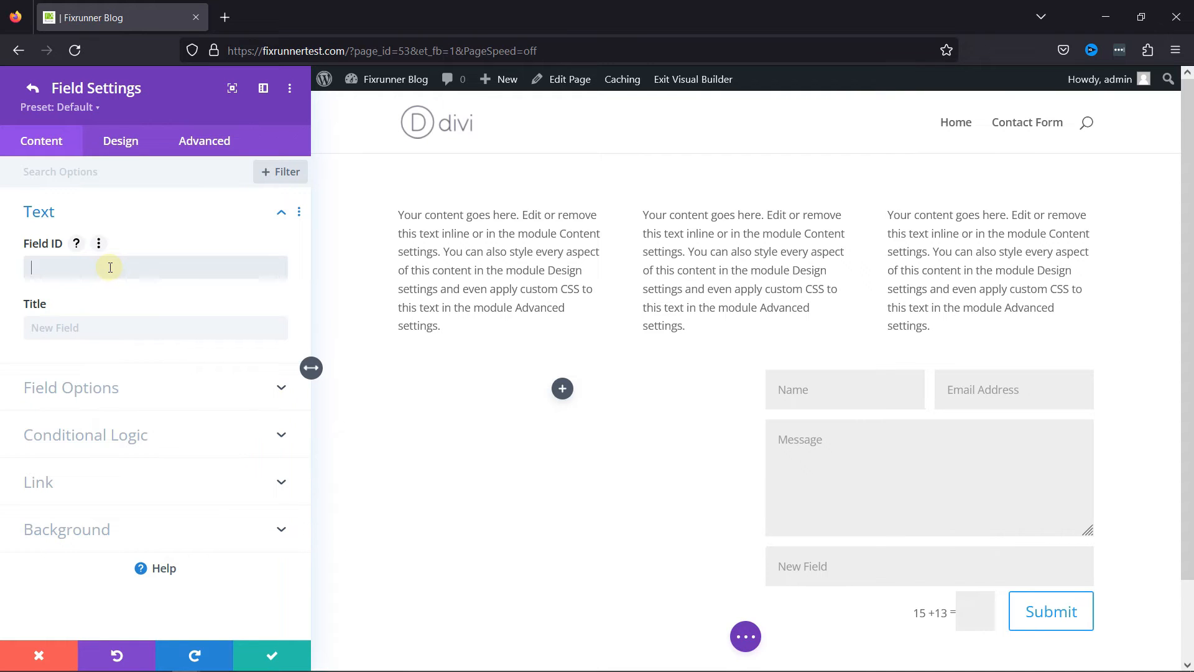
{"action": "type", "text": "Subject"}
{"action": "left_click", "coordinate": [71, 332]}
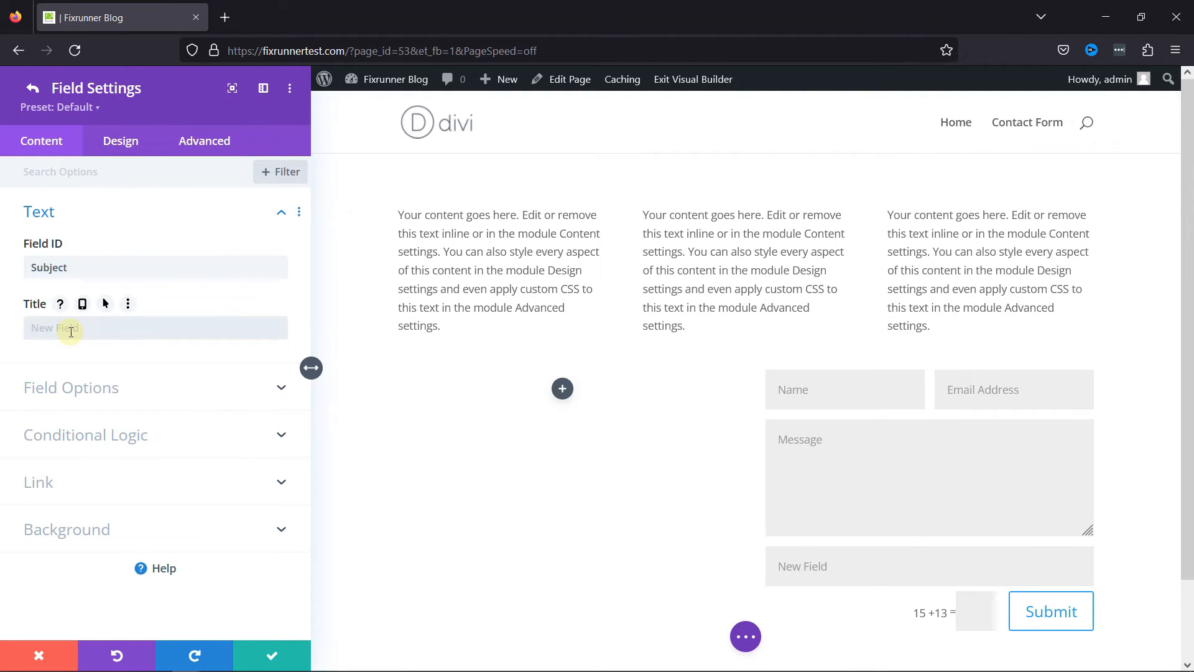
{"action": "type", "text": "Subject"}
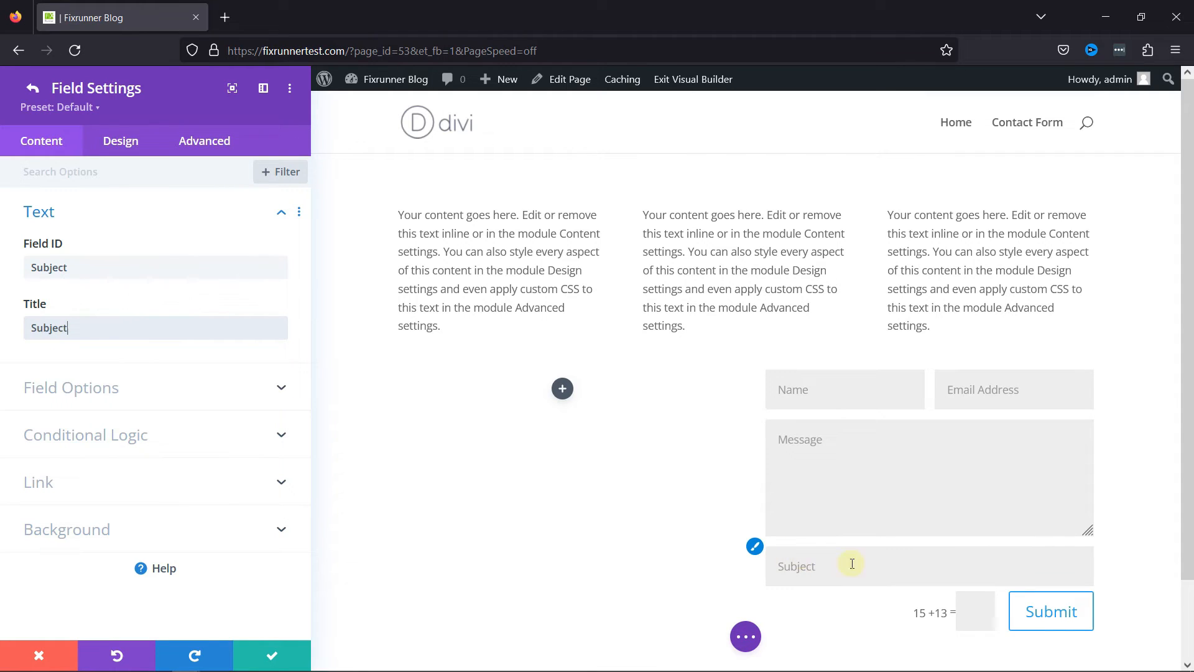
Review the Subject field's available types, keeping Input Field, and check its conditional logic options.
{"action": "left_click", "coordinate": [277, 392]}
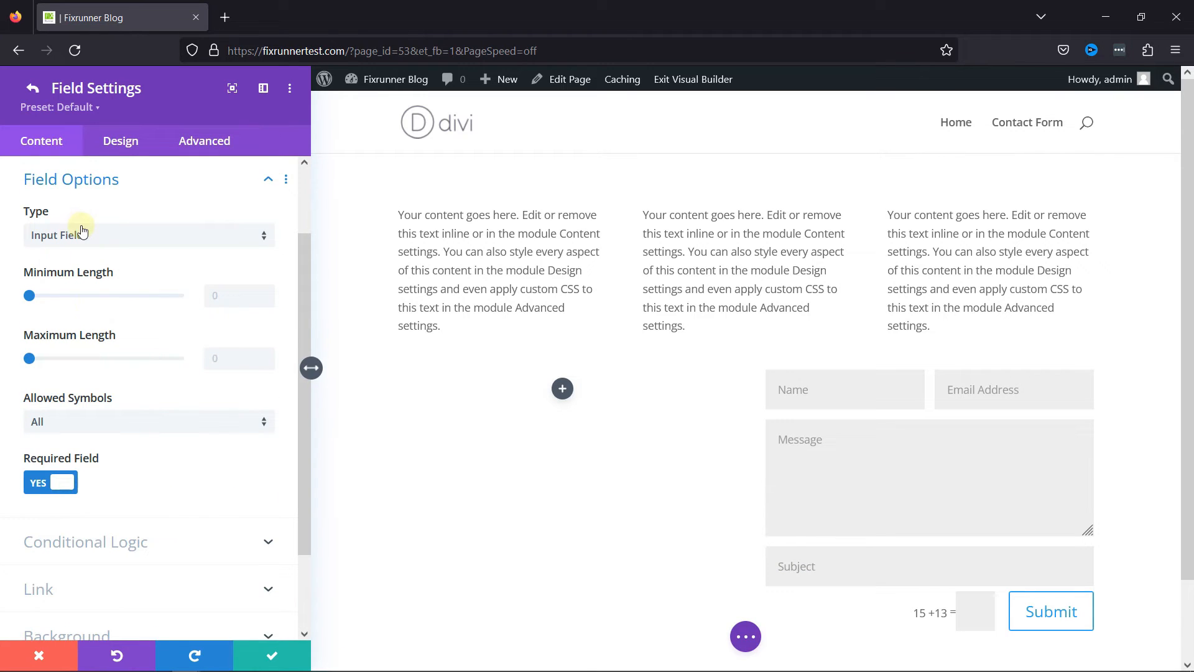
{"action": "left_click", "coordinate": [184, 236]}
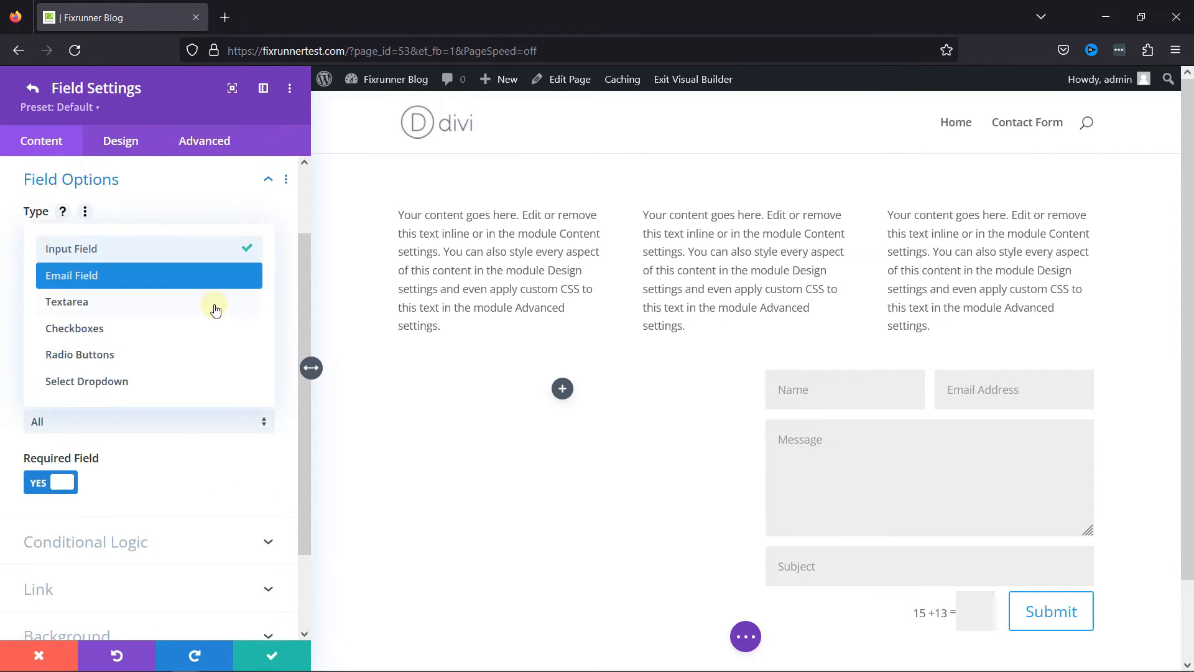
{"action": "left_click", "coordinate": [222, 250]}
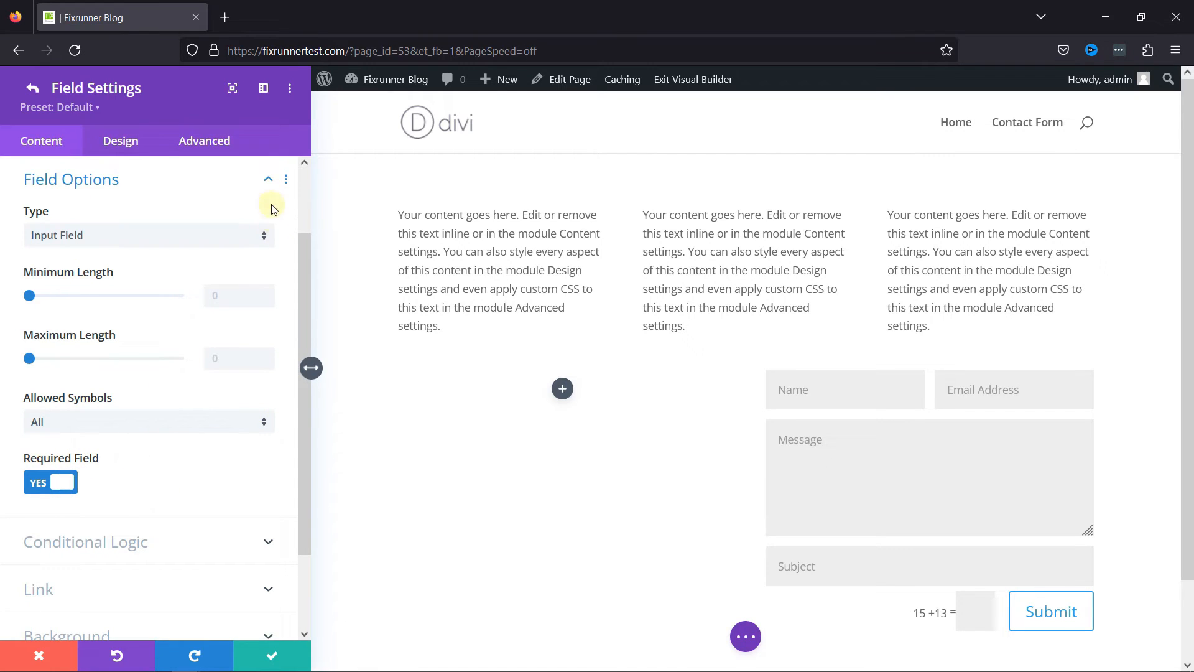
{"action": "left_click", "coordinate": [269, 180]}
{"action": "left_click", "coordinate": [233, 305]}
{"action": "left_click", "coordinate": [212, 314]}
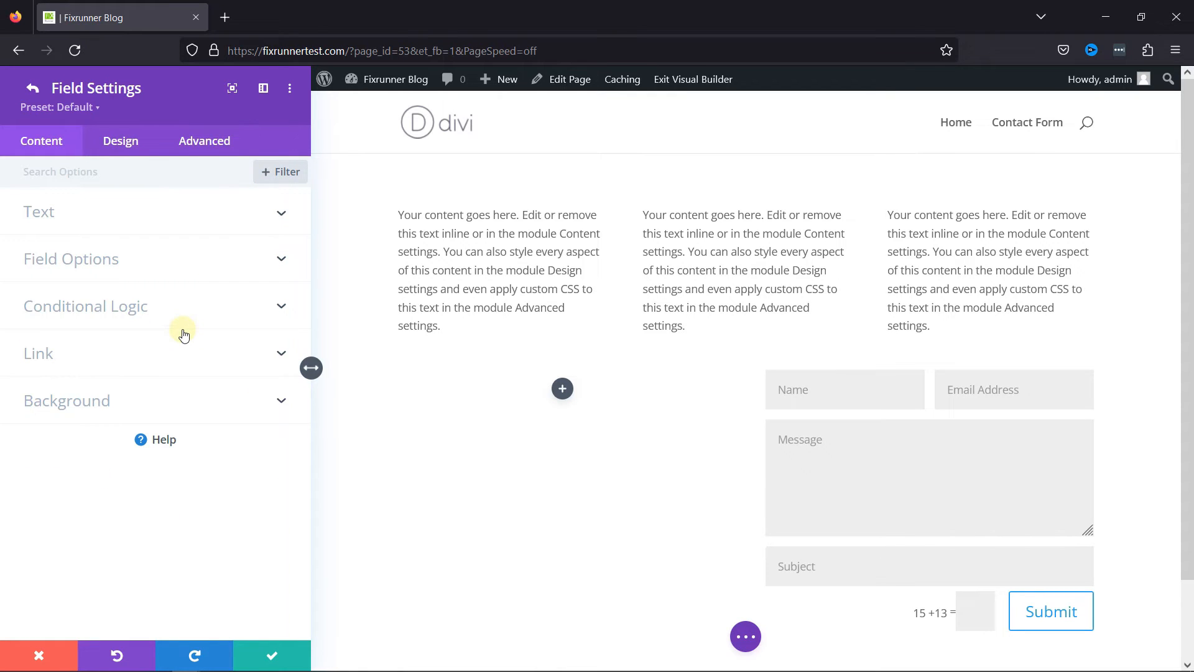
Save the Subject field's settings and move the field between Email and Message in the contact form.
{"action": "left_click", "coordinate": [292, 653]}
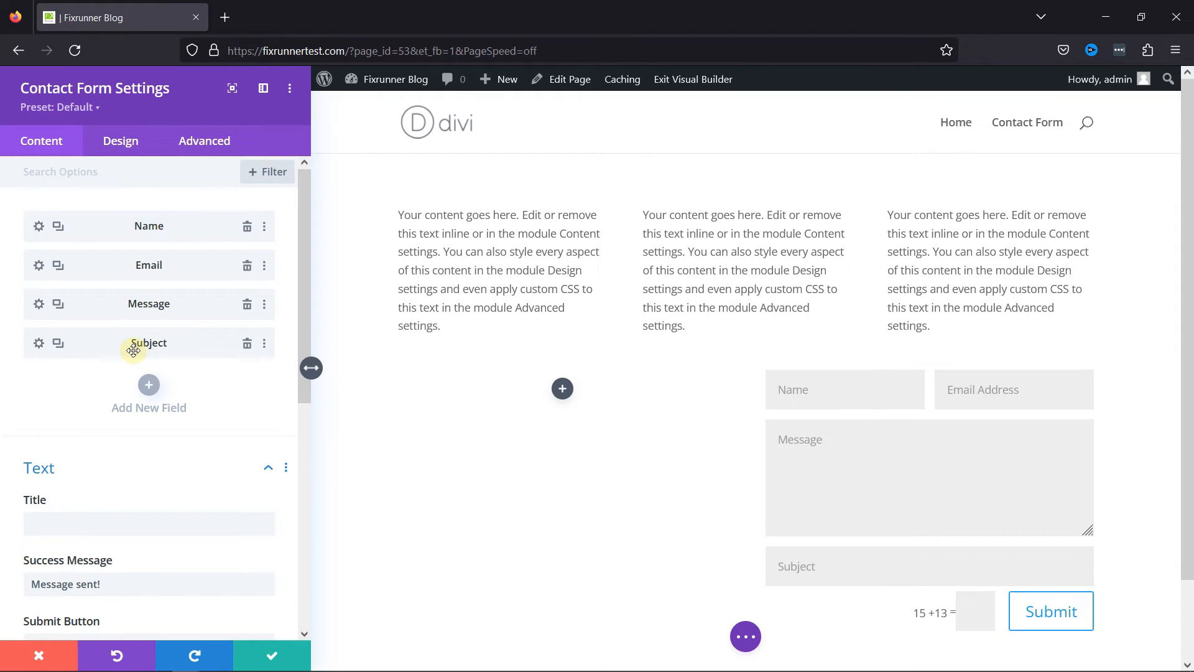
{"action": "left_click_drag", "start_coordinate": [131, 350], "coordinate": [125, 297]}
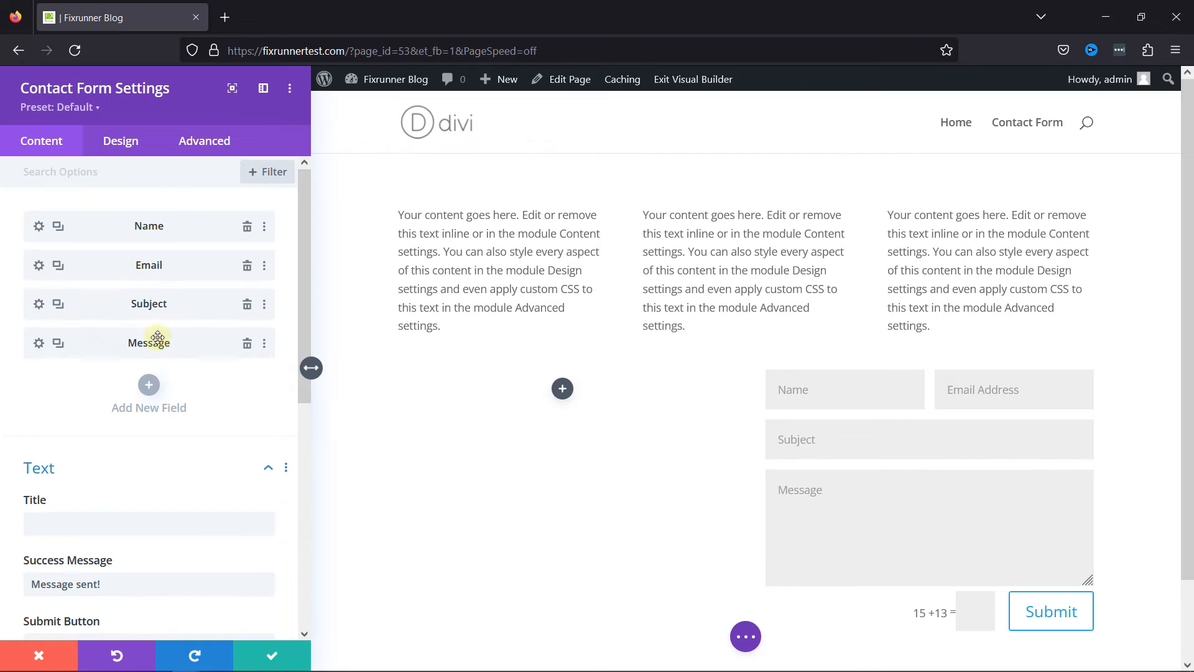
Turn off the Subject field's full-width layout, turn it back on and save the field's settings.
{"action": "left_click", "coordinate": [38, 306]}
{"action": "left_click", "coordinate": [140, 148]}
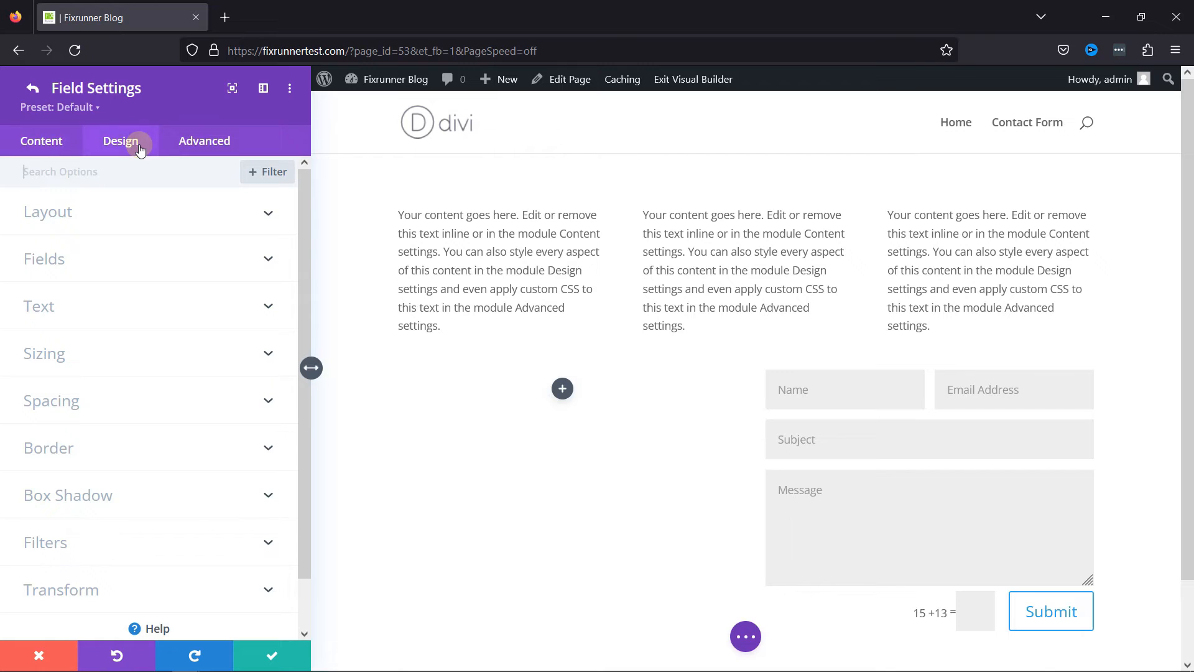
{"action": "left_click", "coordinate": [129, 215]}
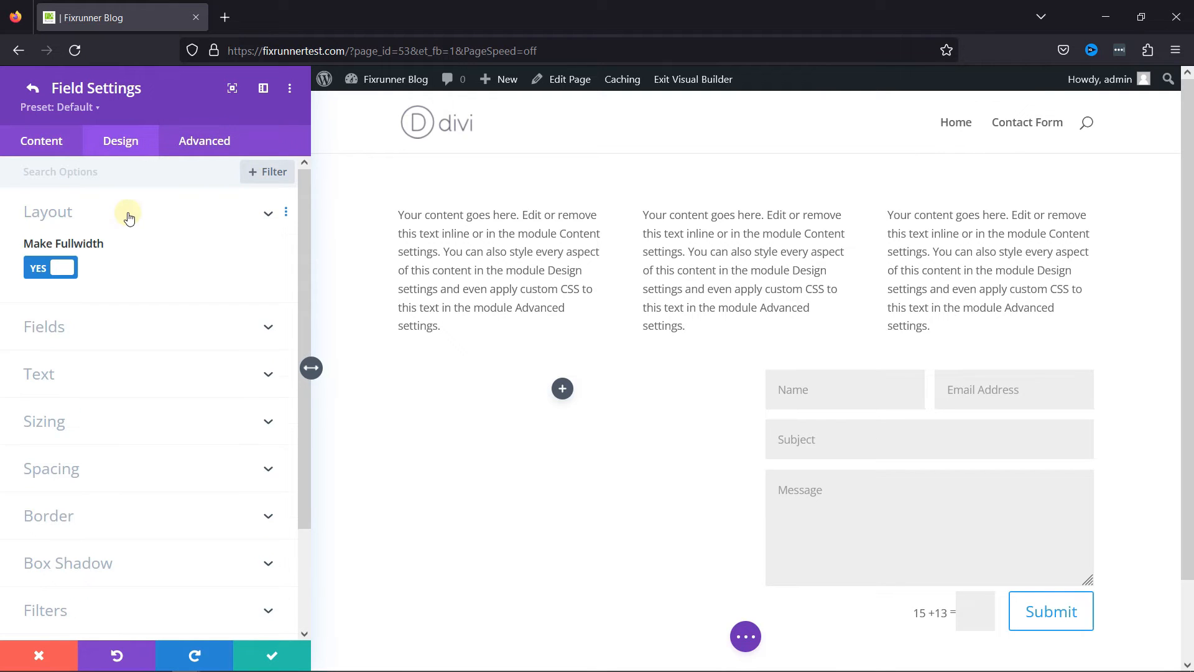
{"action": "left_click", "coordinate": [55, 269]}
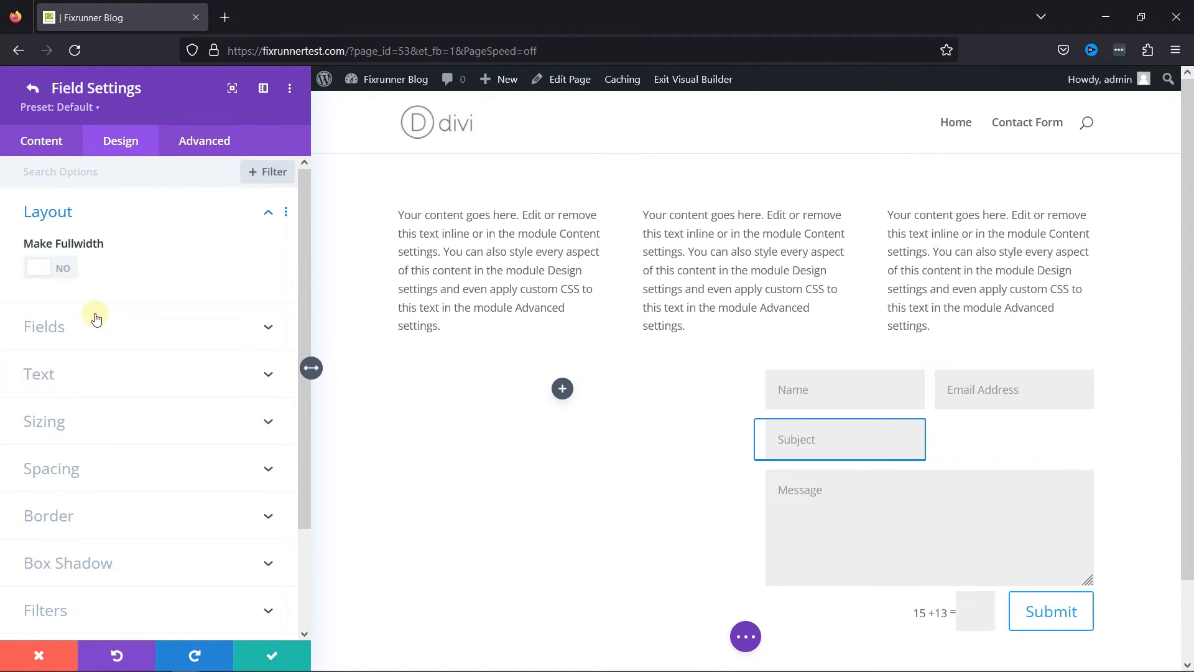
{"action": "left_click", "coordinate": [77, 275]}
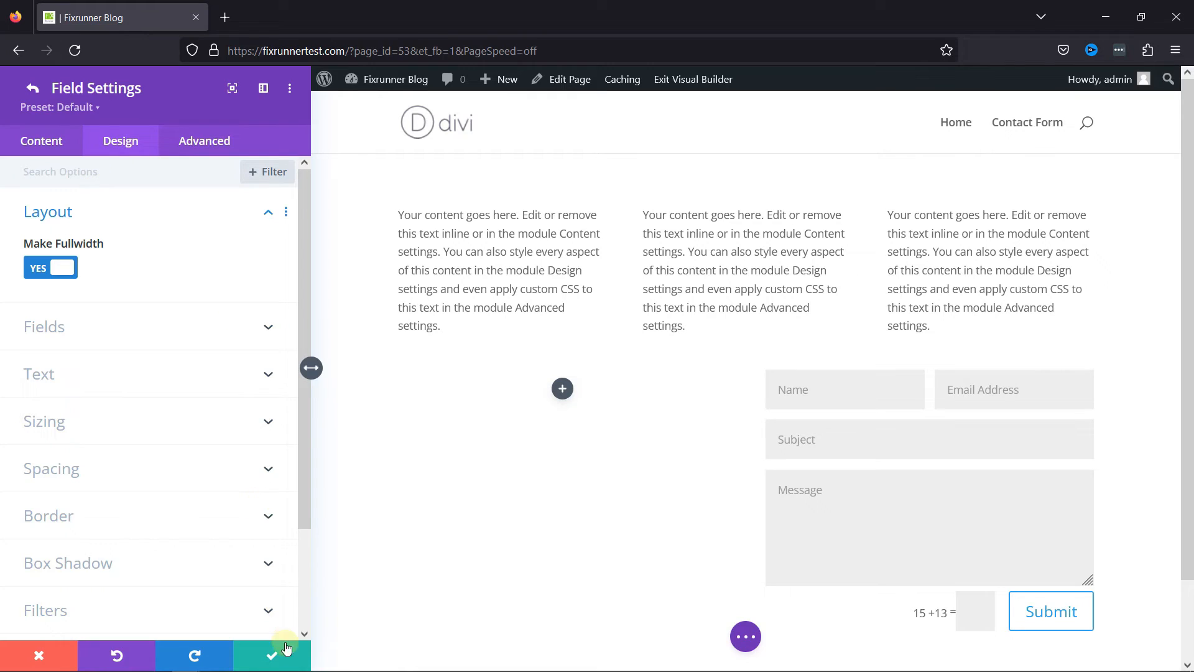
{"action": "left_click", "coordinate": [272, 655]}
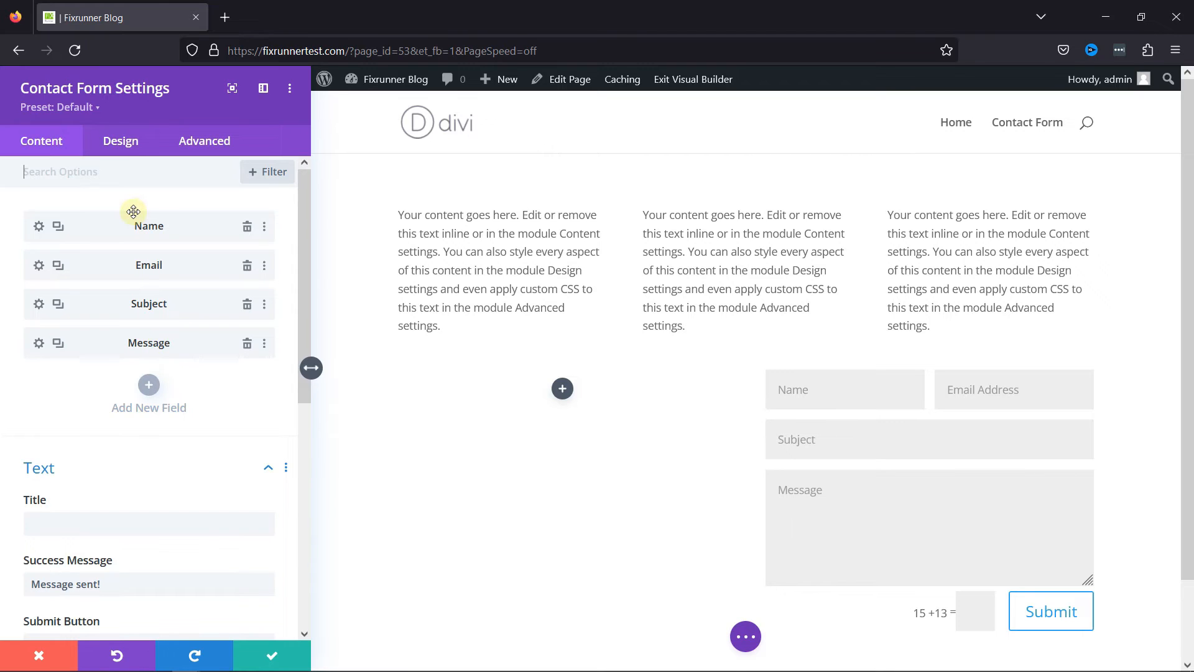
Examine the contact form's field design options, including colors, margin, padding, font and text shadow.
{"action": "left_click", "coordinate": [121, 142]}
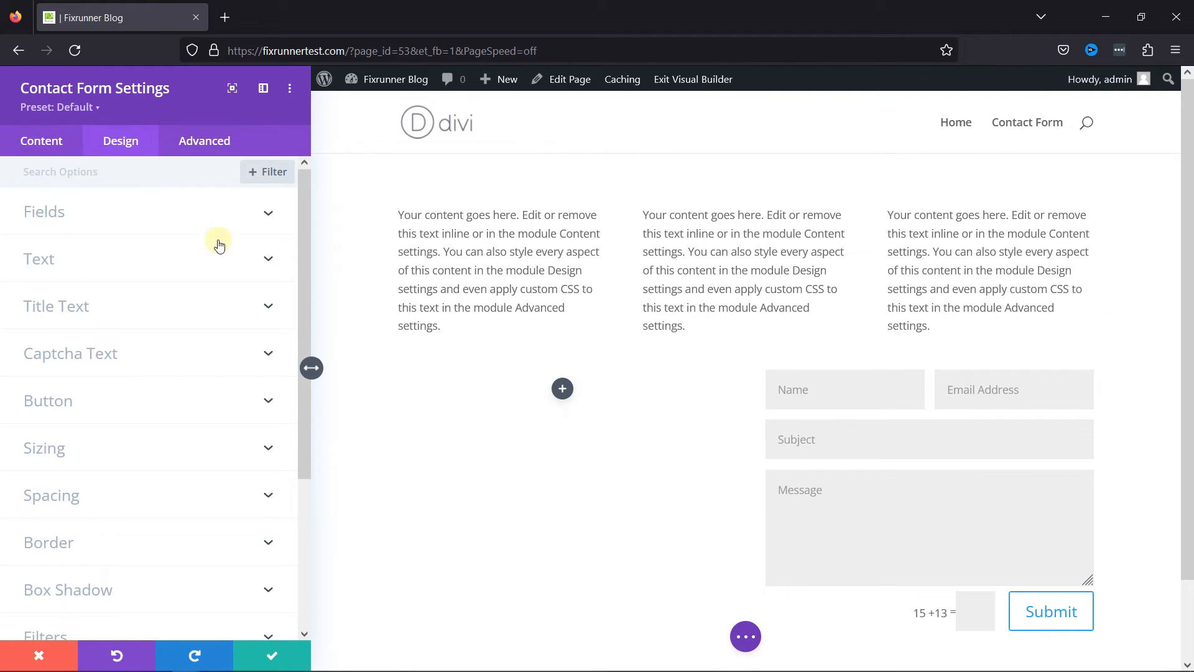
{"action": "left_click", "coordinate": [267, 213]}
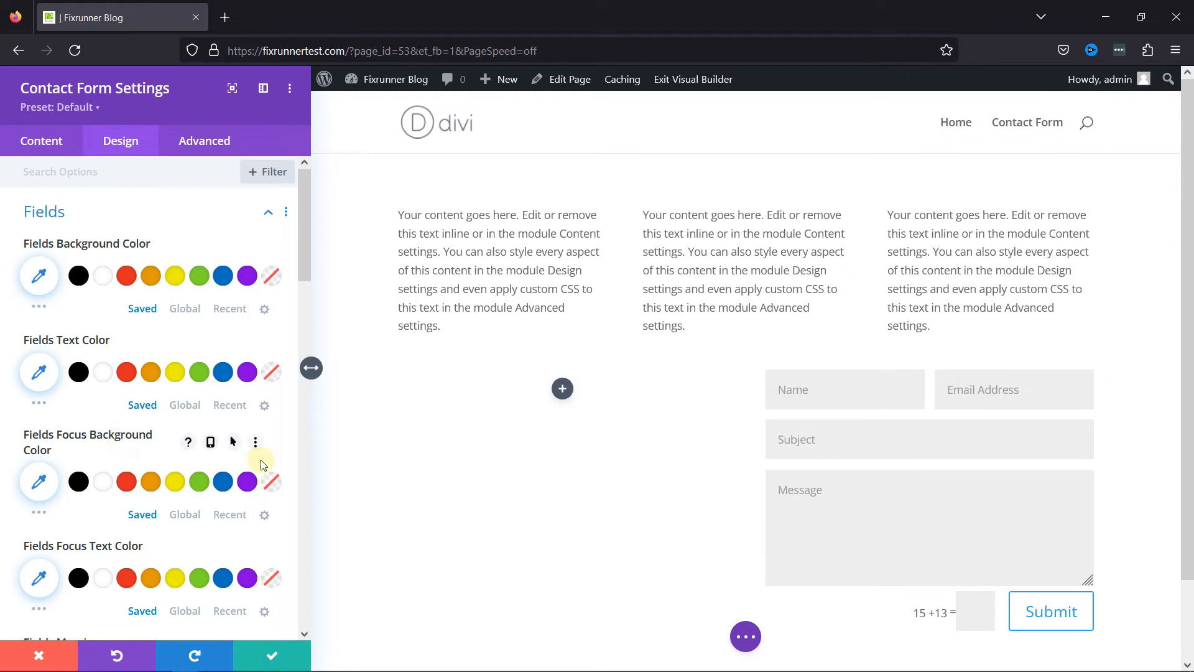
{"action": "scroll", "coordinate": [260, 460], "scroll_direction": "down", "scroll_amount": 6}
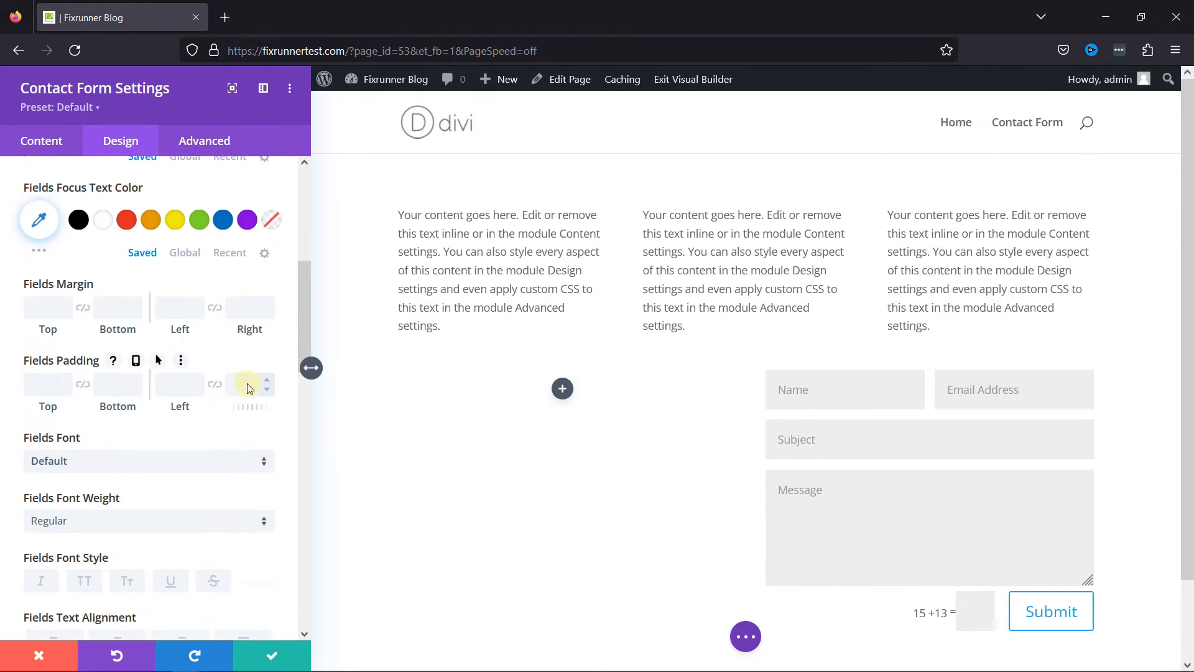
{"action": "scroll", "coordinate": [249, 383], "scroll_direction": "down", "scroll_amount": 2}
{"action": "scroll", "coordinate": [249, 391], "scroll_direction": "down", "scroll_amount": 10}
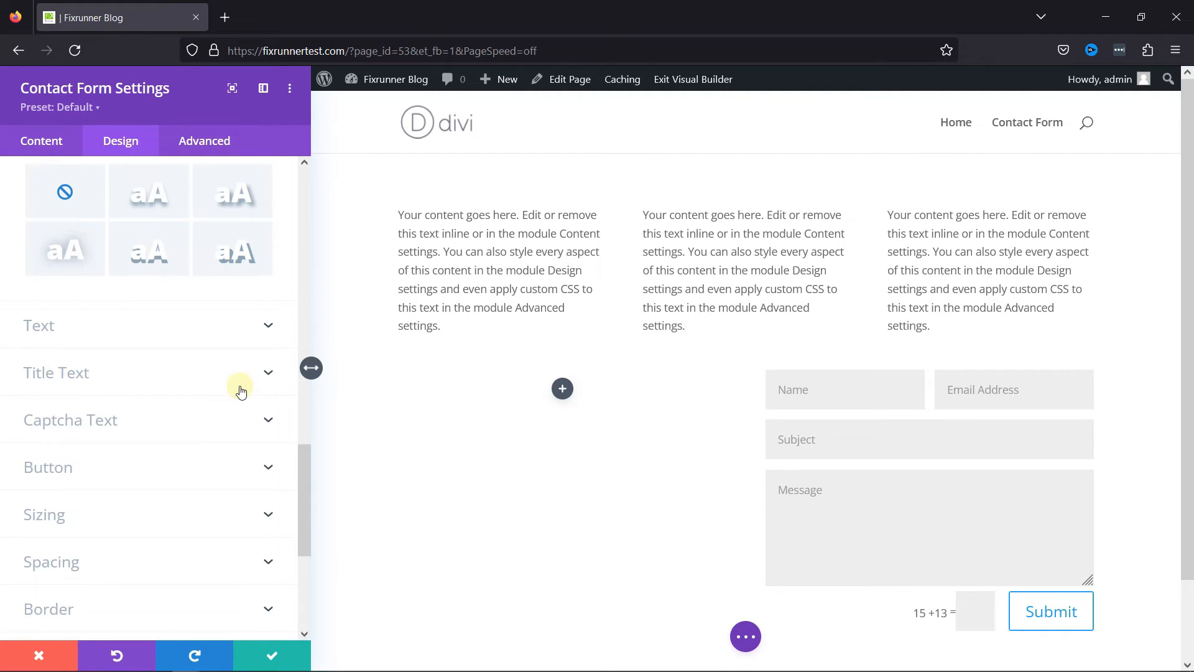
{"action": "scroll", "coordinate": [229, 384], "scroll_direction": "up", "scroll_amount": 2}
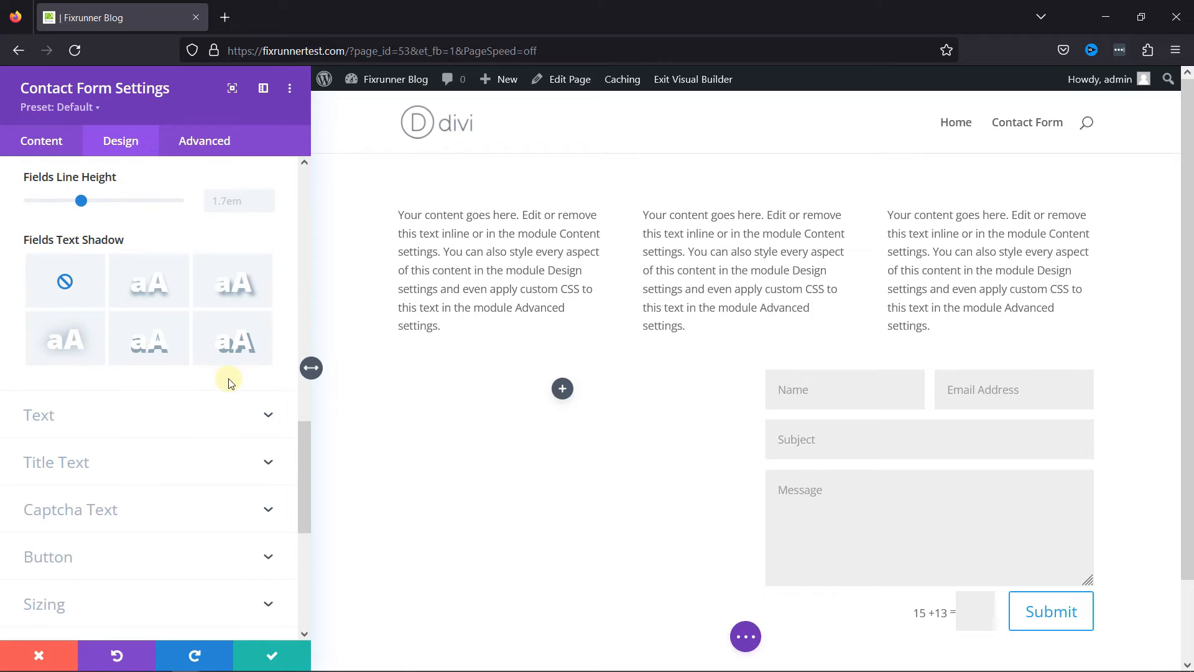
{"action": "scroll", "coordinate": [209, 368], "scroll_direction": "up", "scroll_amount": 2}
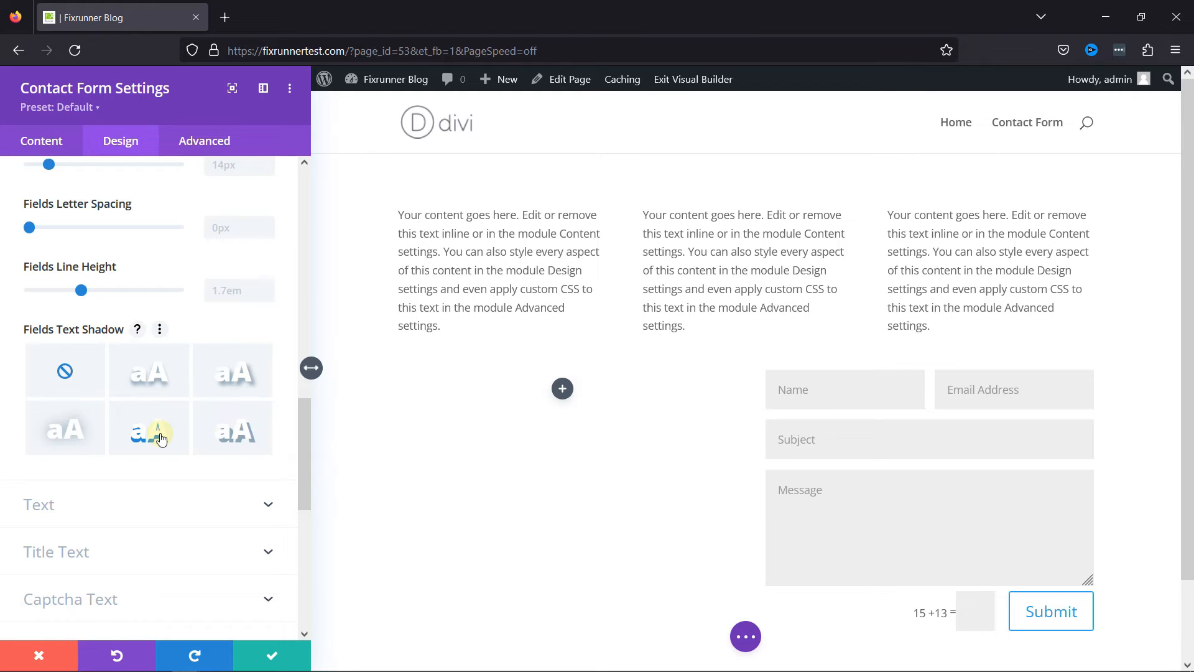
{"action": "scroll", "coordinate": [192, 319], "scroll_direction": "up", "scroll_amount": 15}
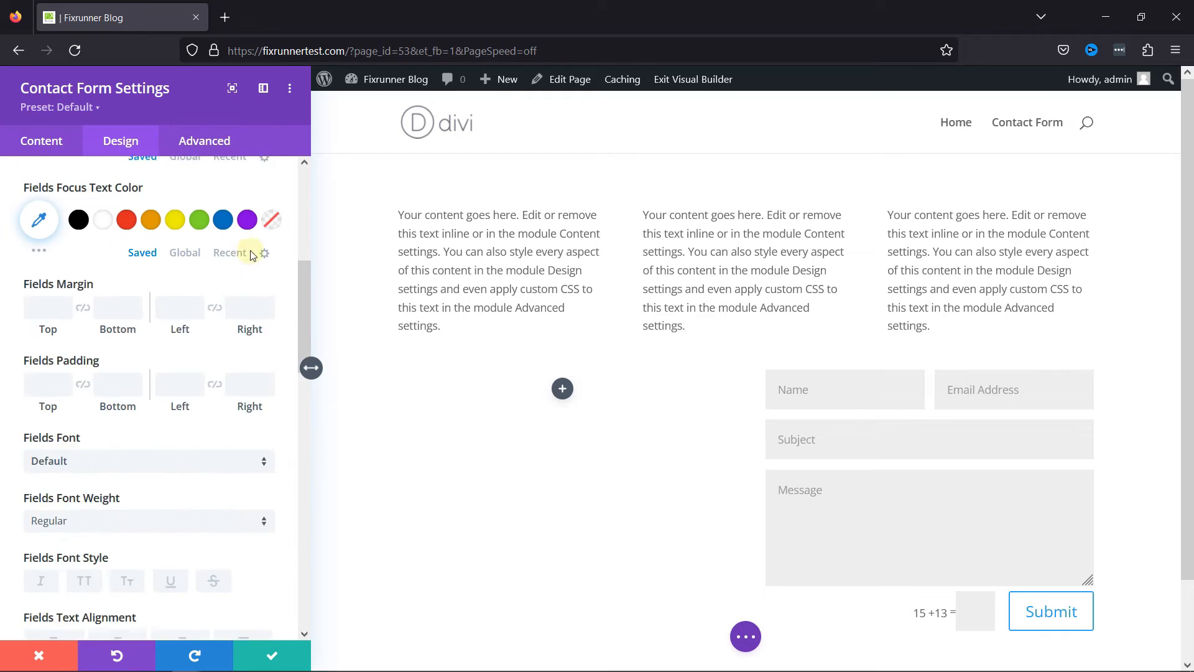
{"action": "left_click", "coordinate": [268, 206]}
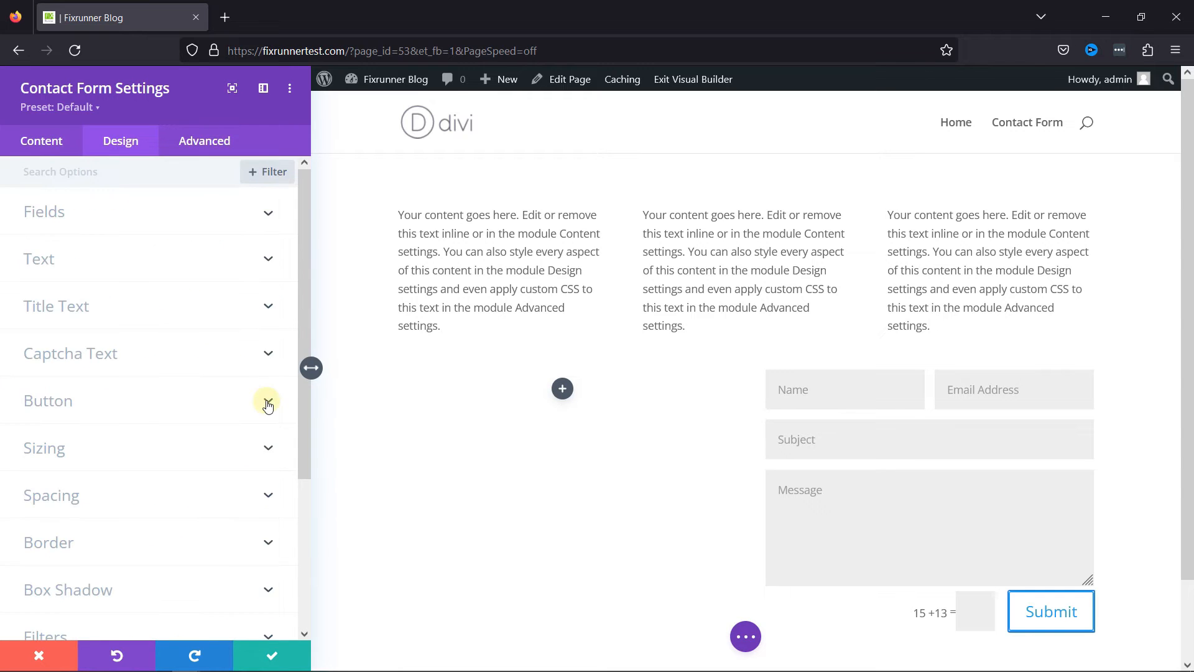
Enable custom styles for the contact form's submit button and set its text color to green #7cda24.
{"action": "left_click", "coordinate": [265, 400]}
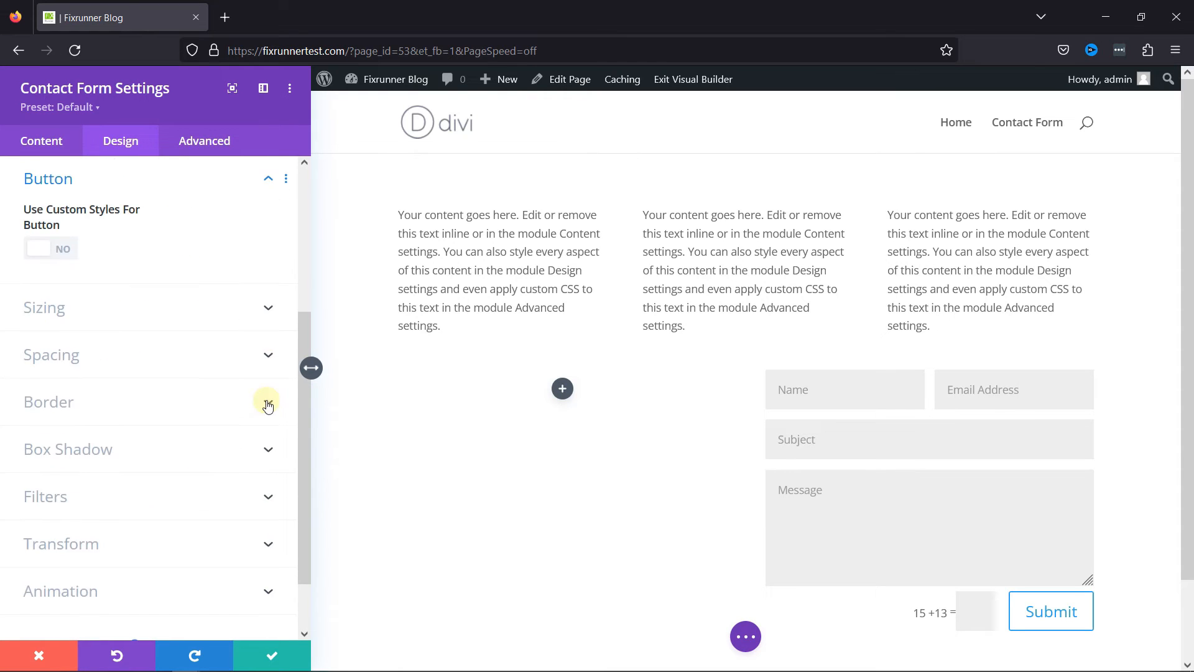
{"action": "left_click", "coordinate": [43, 251]}
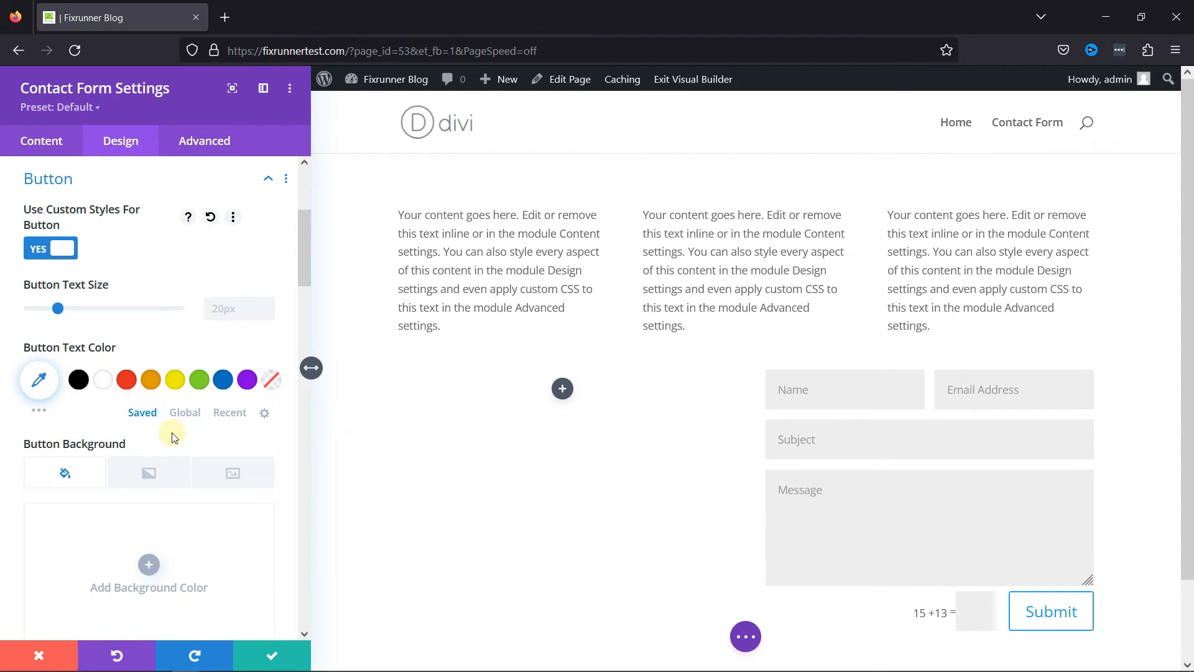
{"action": "left_click", "coordinate": [199, 381]}
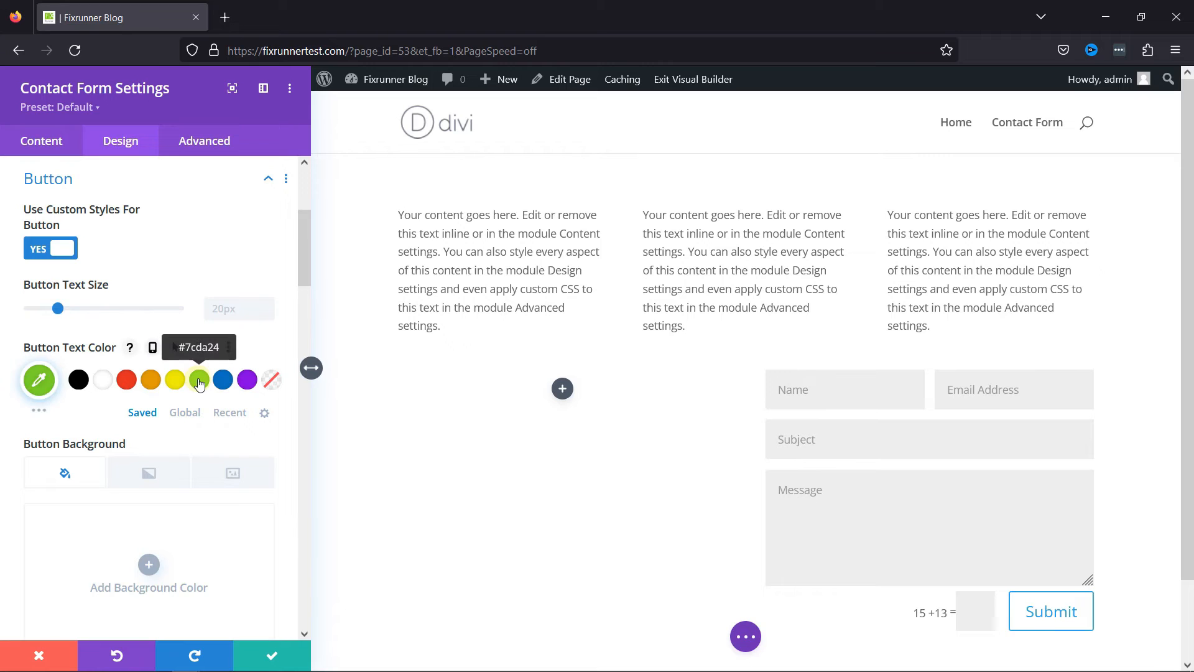
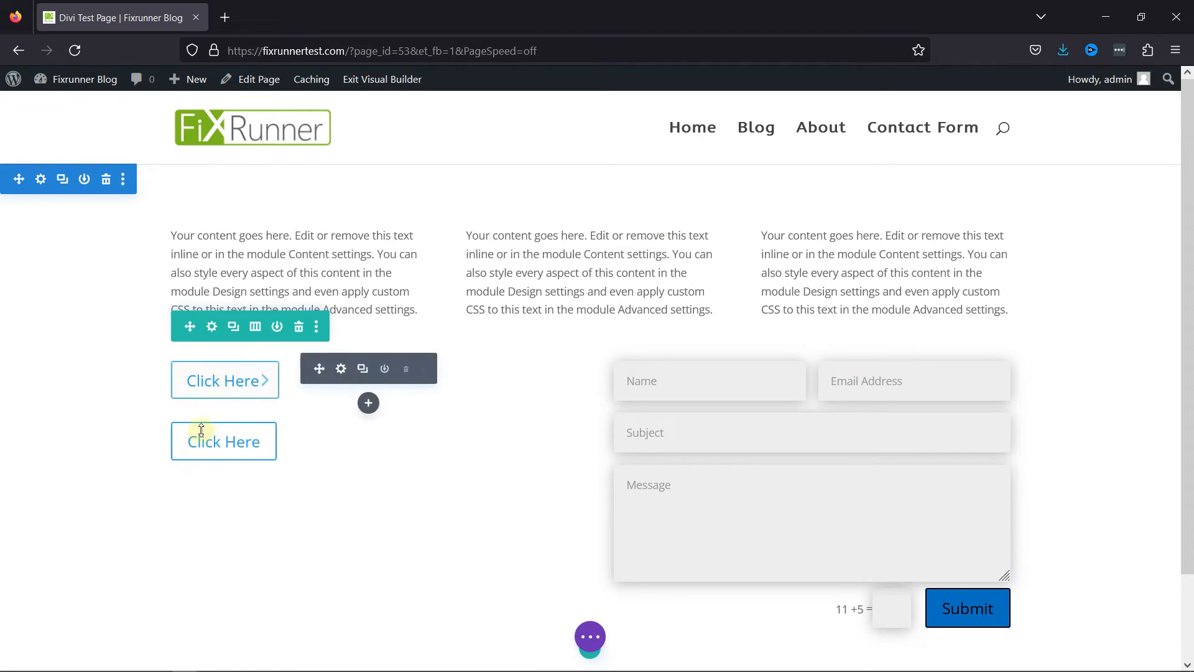
Add a new preset named Button 123 to the first Click Here button and save the button's settings.
{"action": "left_click", "coordinate": [341, 369]}
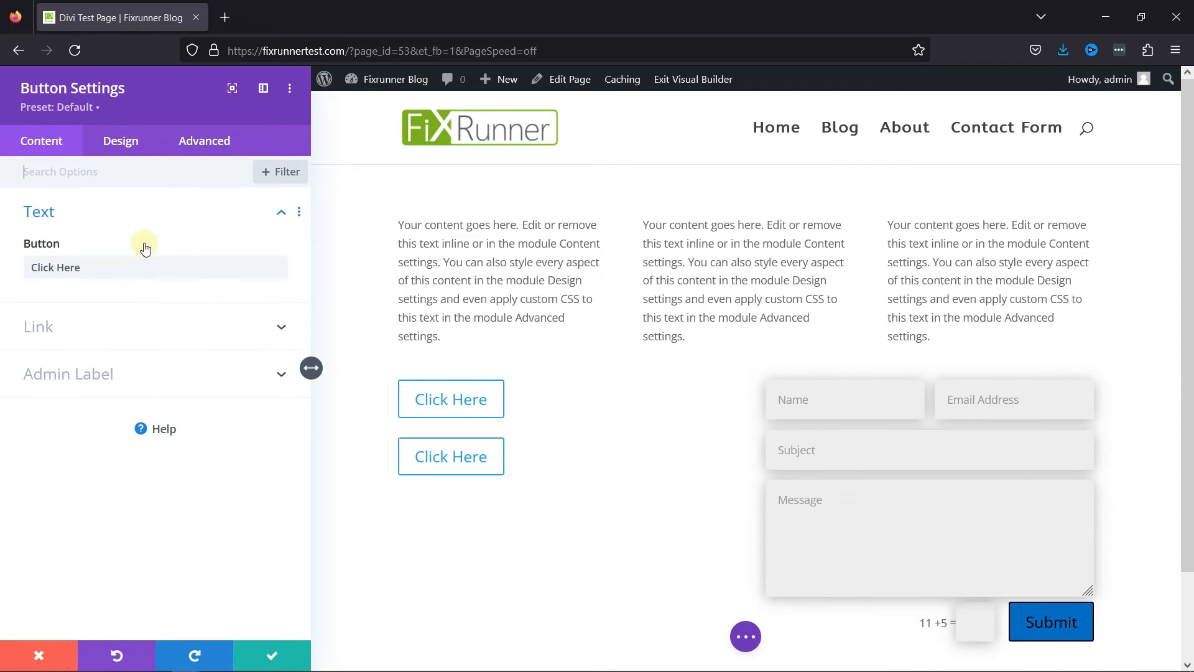
{"action": "left_click", "coordinate": [76, 109]}
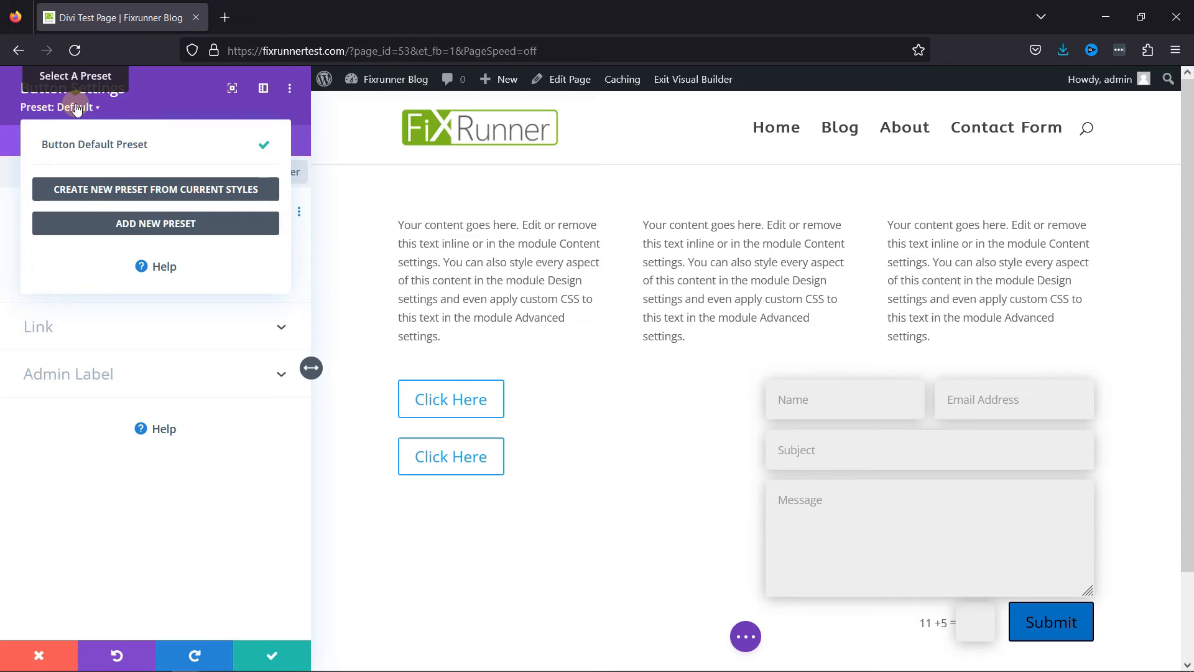
{"action": "left_click", "coordinate": [178, 225]}
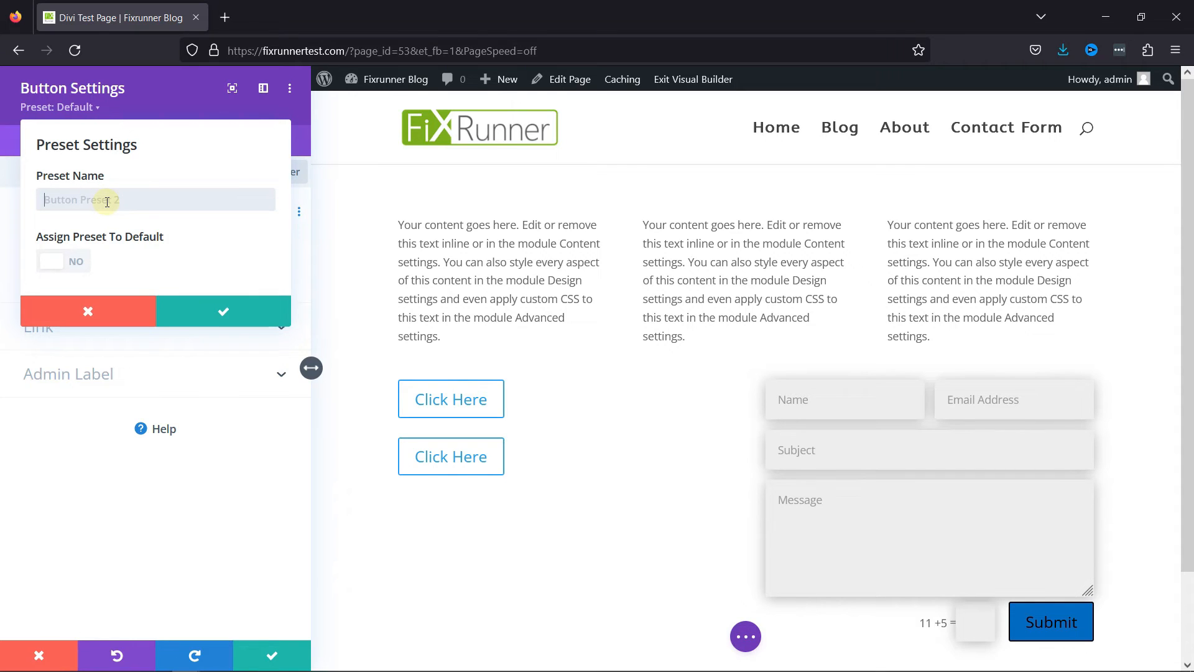
{"action": "type", "text": "Button"}
{"action": "type", "text": "123"}
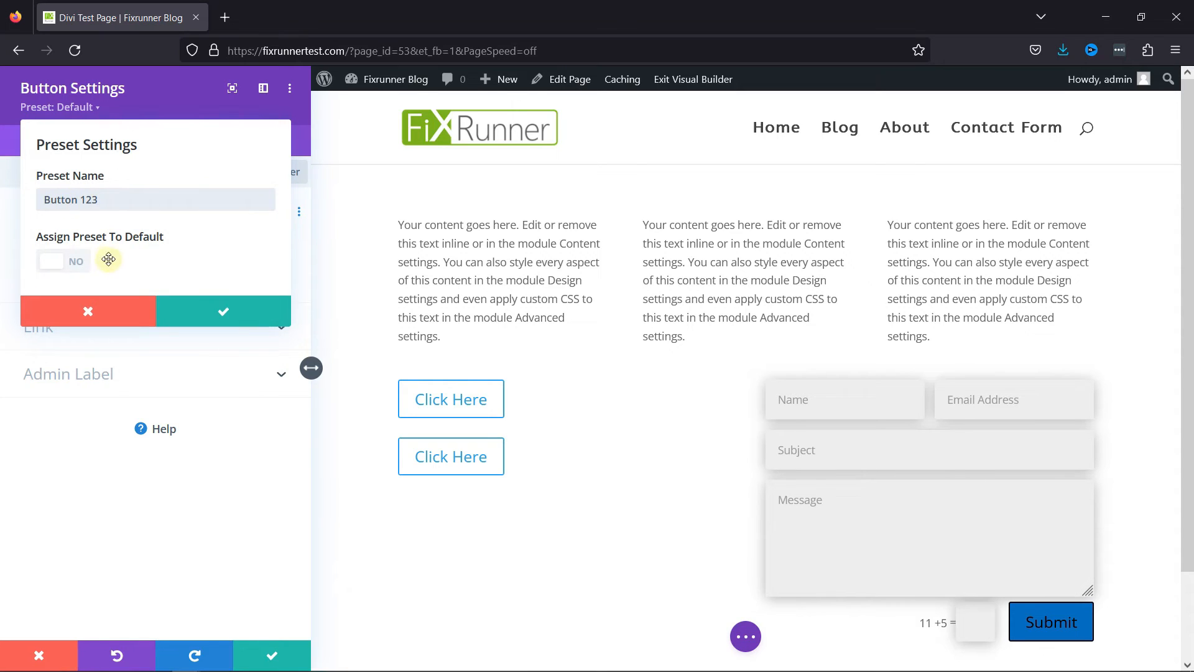
{"action": "left_click", "coordinate": [199, 308]}
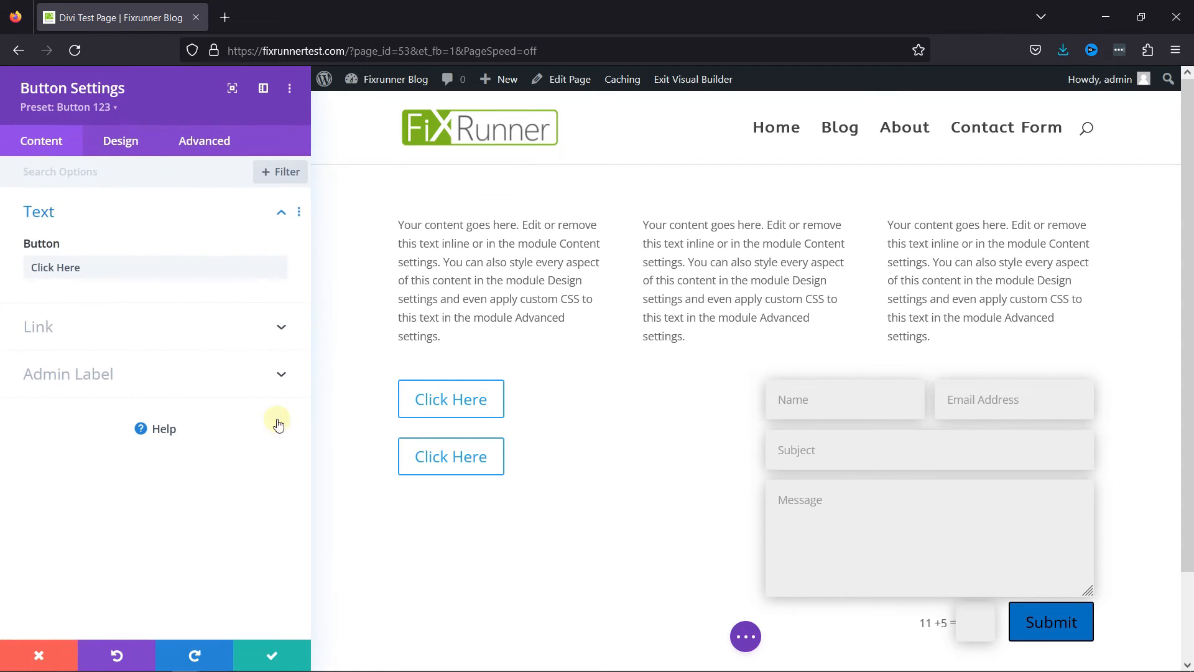
{"action": "left_click", "coordinate": [289, 654]}
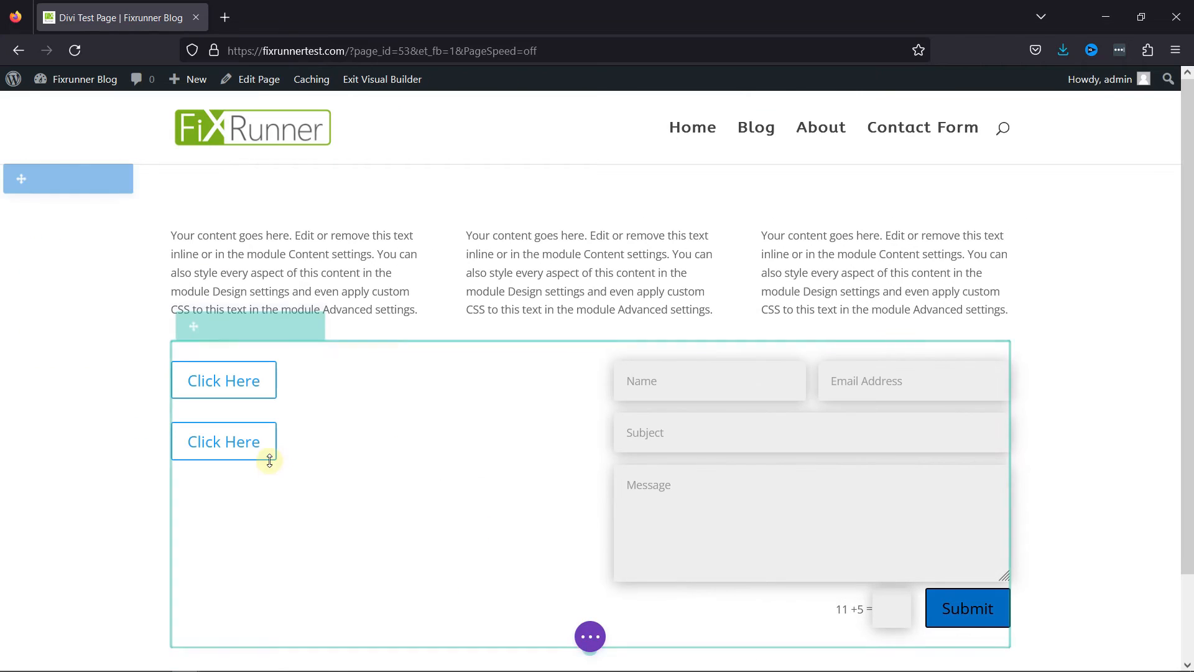
Apply the Button 123 preset to the second Click Here button and save its settings.
{"action": "left_click", "coordinate": [341, 430]}
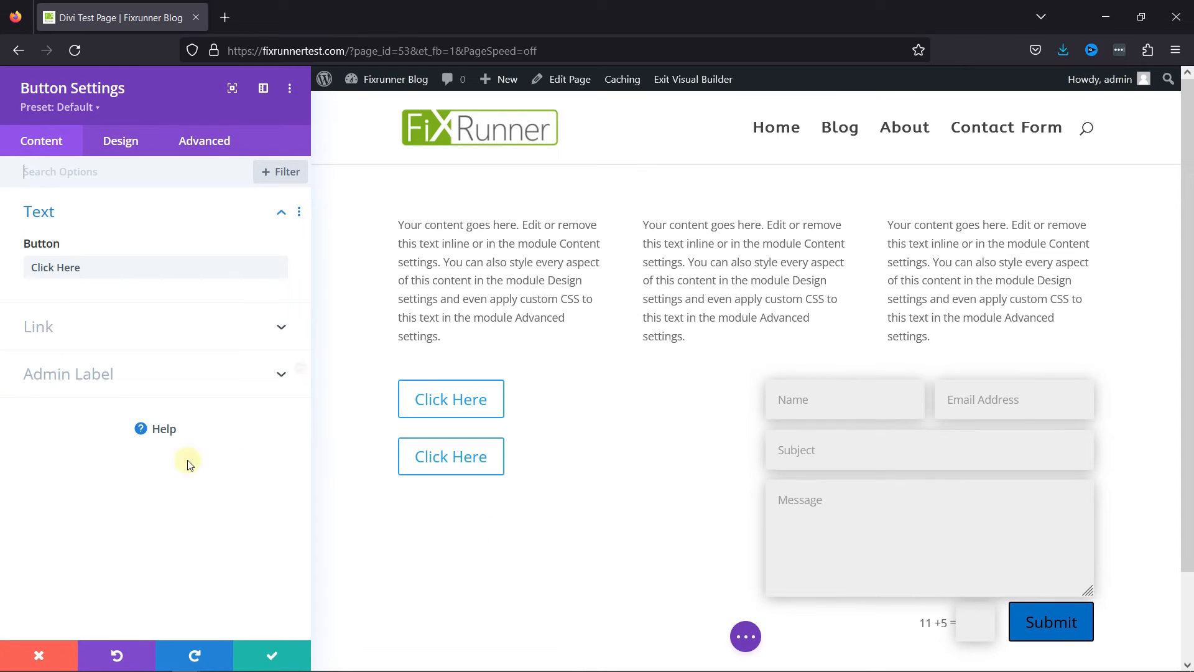
{"action": "left_click", "coordinate": [96, 109]}
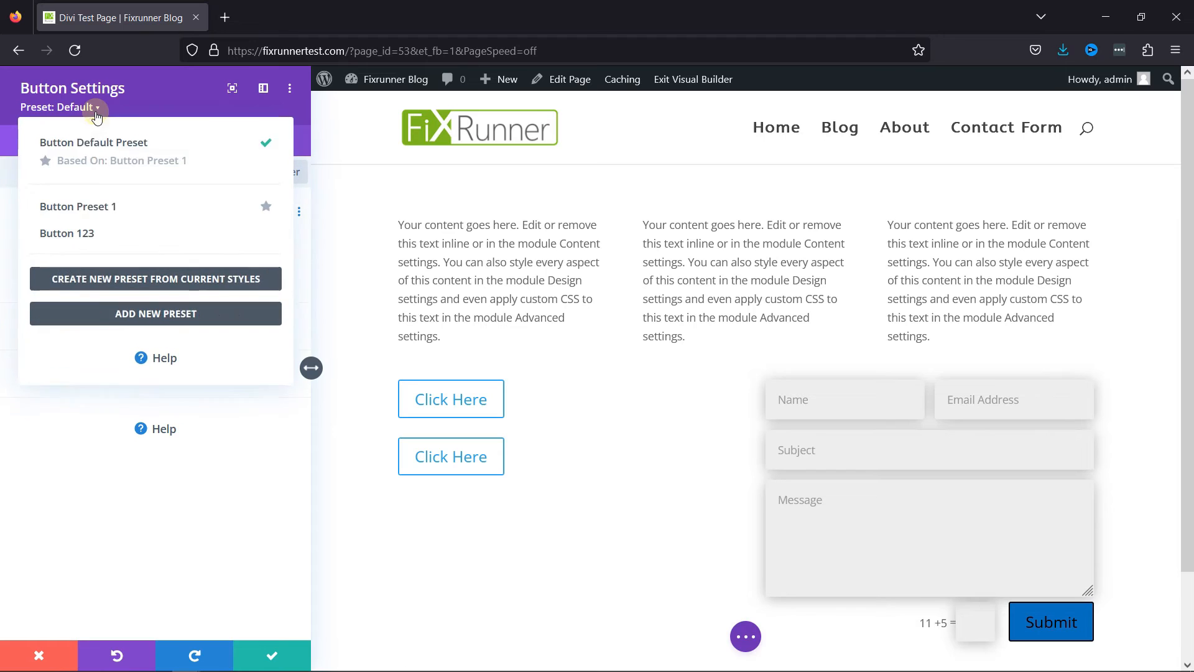
{"action": "left_click", "coordinate": [61, 234]}
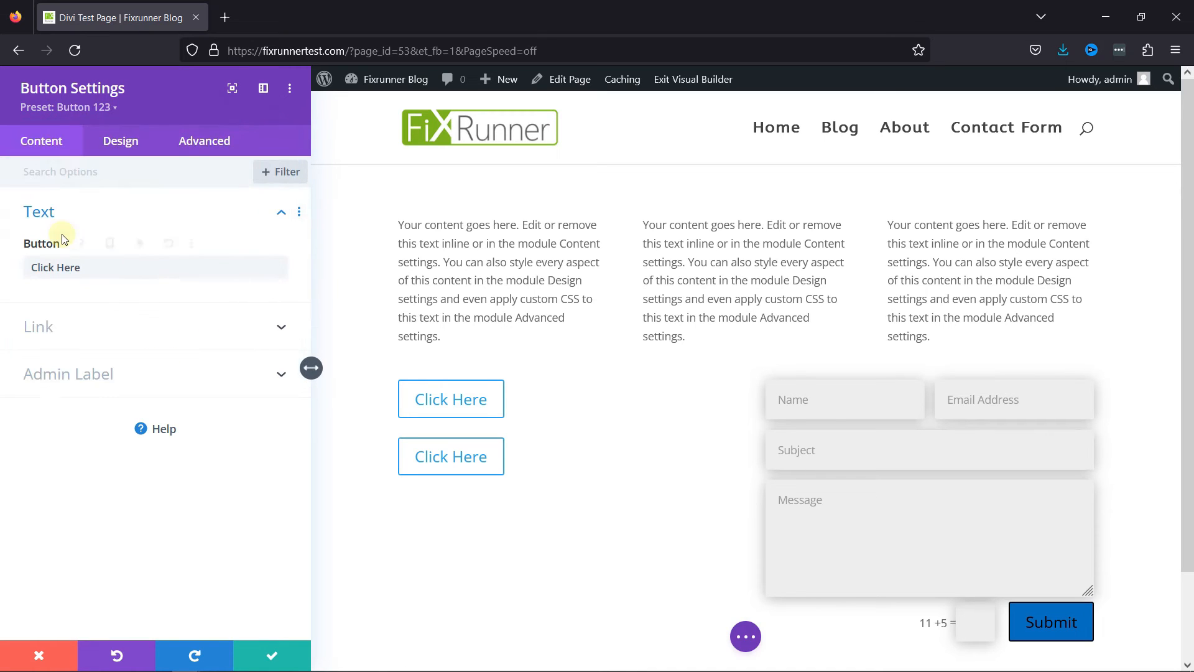
{"action": "left_click", "coordinate": [274, 655]}
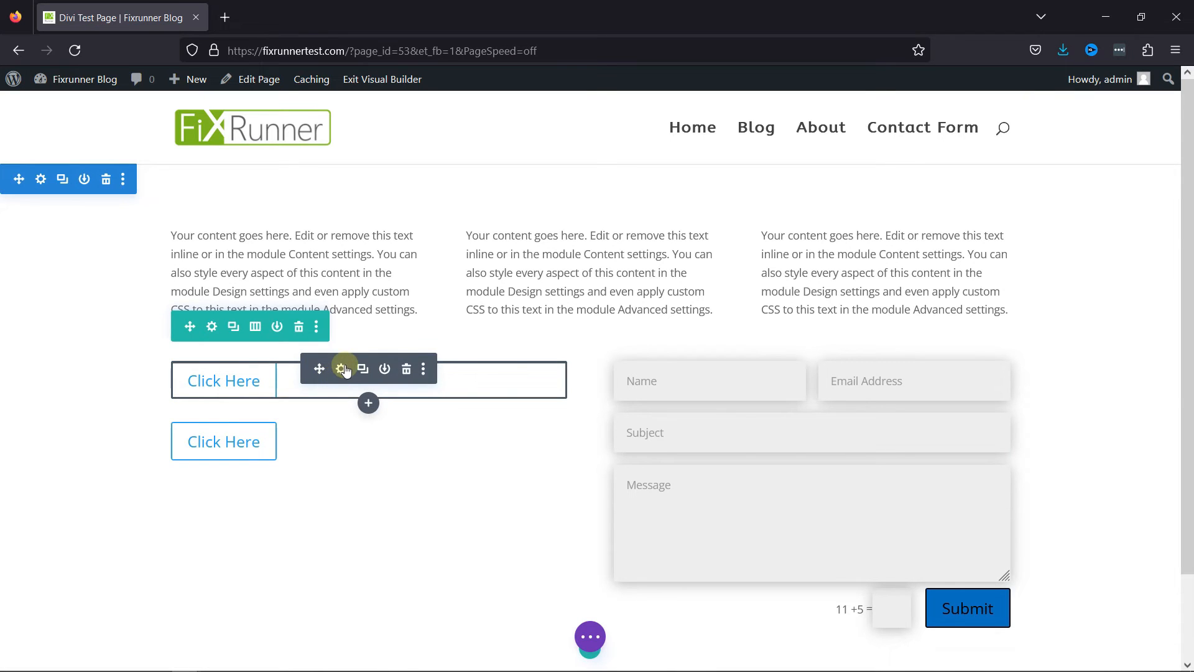
Open the Button 123 preset for editing from the first Click Here button and keep its general text color option at Dark.
{"action": "left_click", "coordinate": [341, 369]}
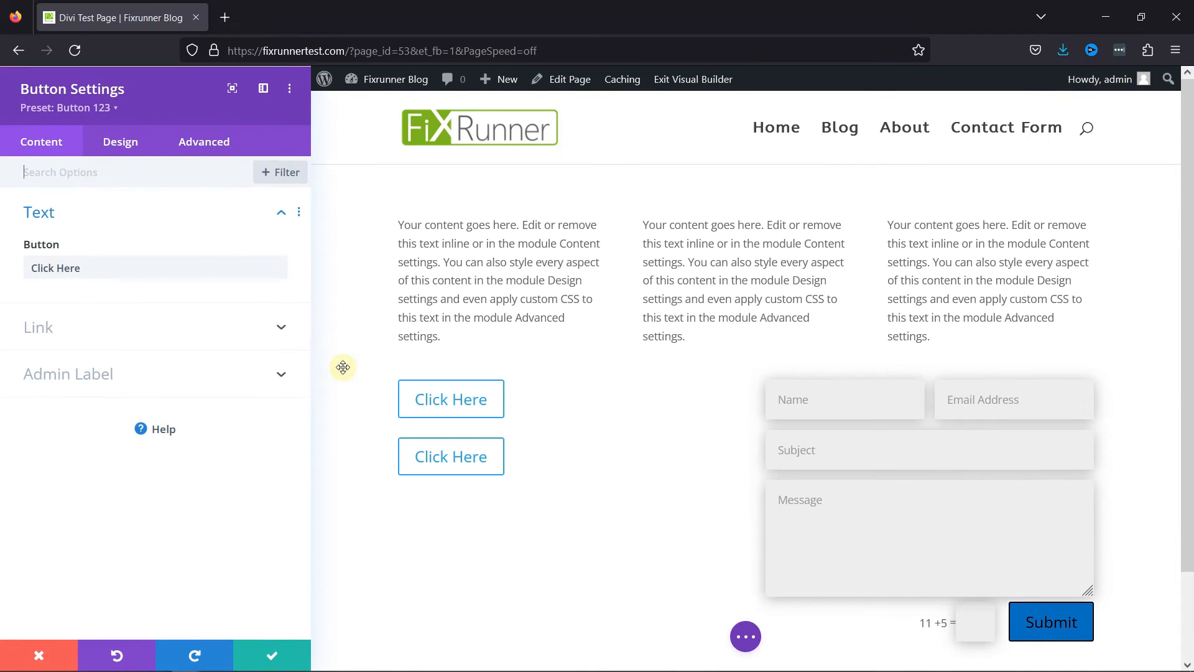
{"action": "left_click", "coordinate": [93, 110]}
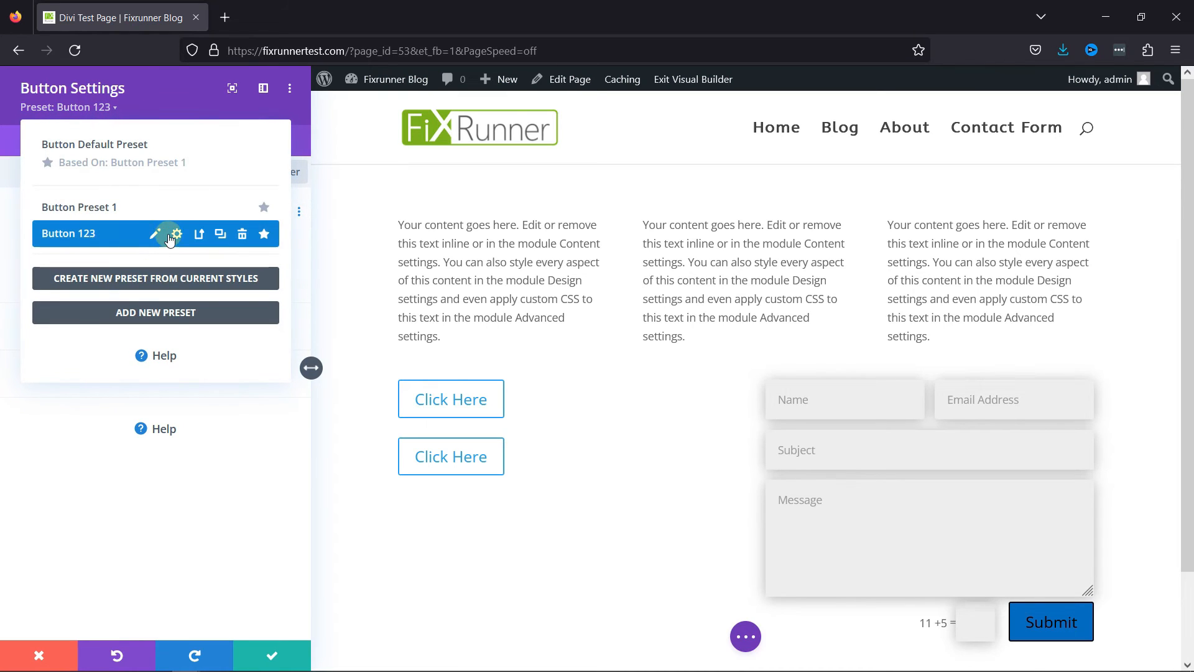
{"action": "left_click", "coordinate": [175, 236]}
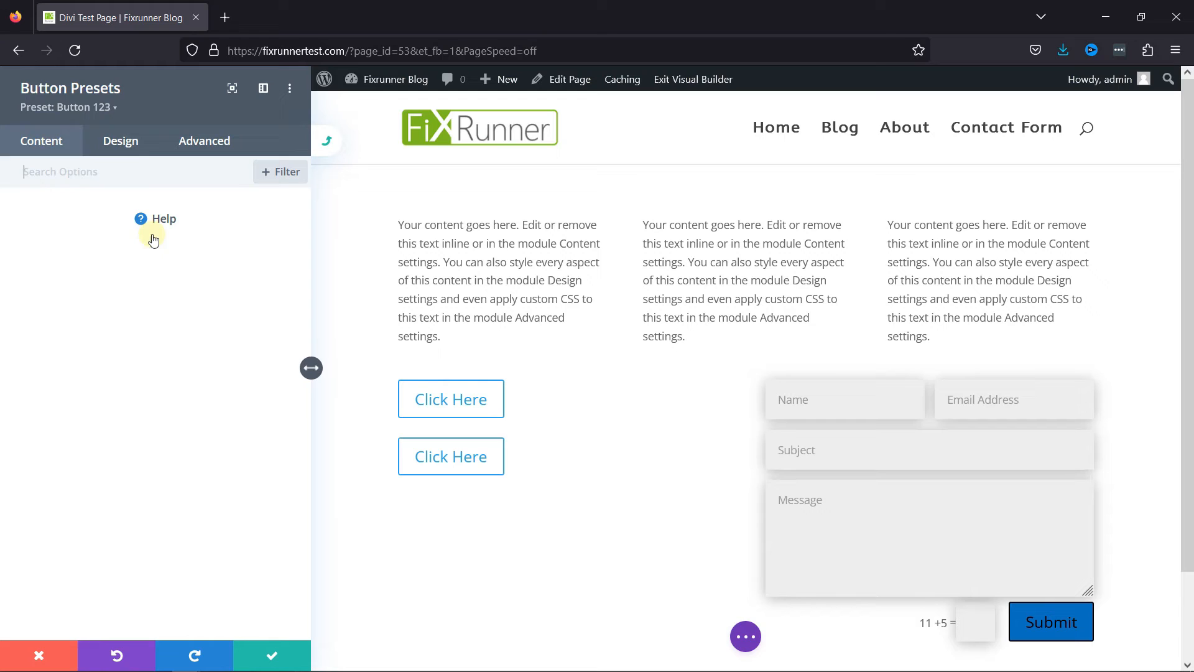
{"action": "left_click", "coordinate": [117, 142]}
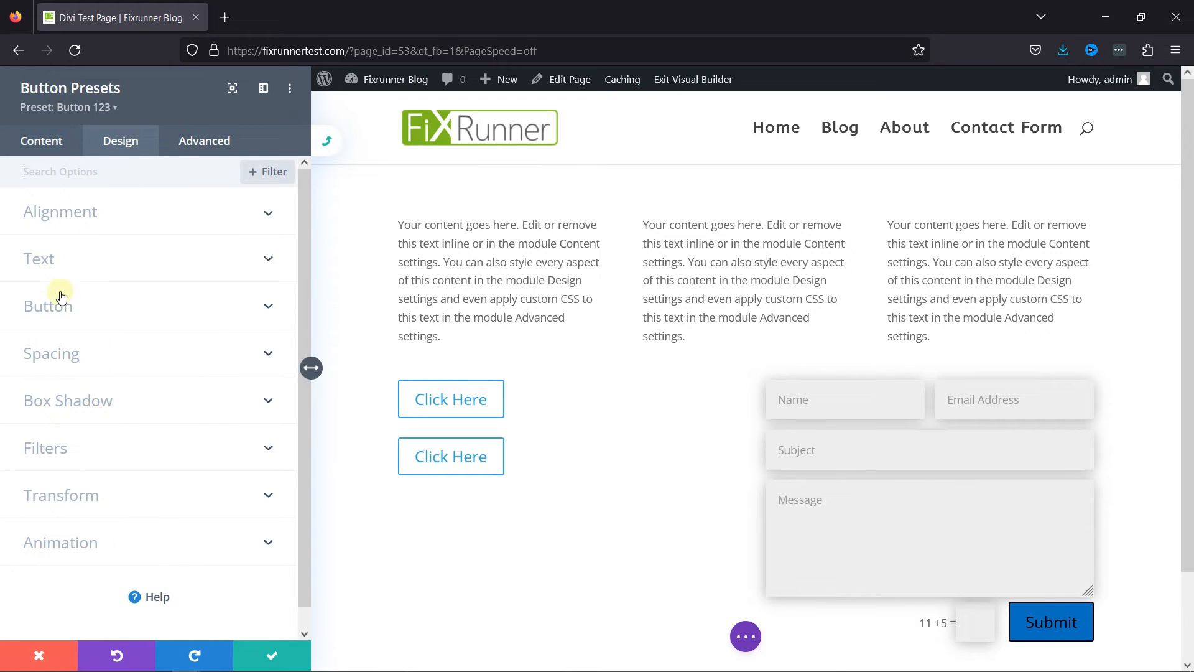
{"action": "left_click", "coordinate": [87, 272]}
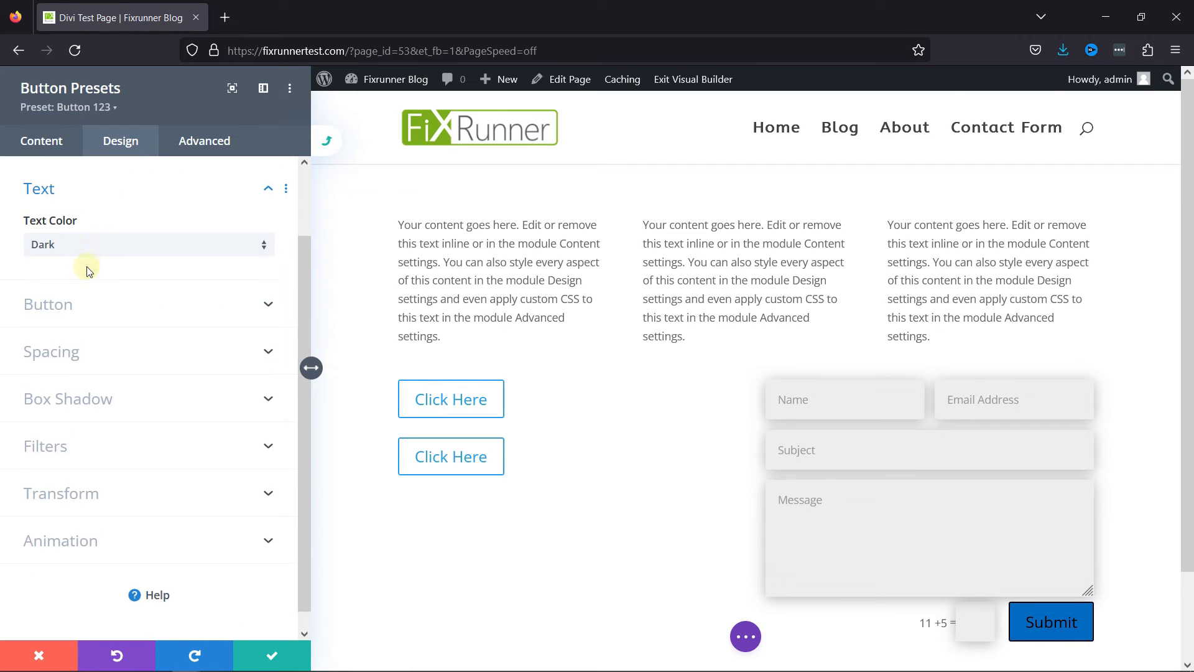
{"action": "left_click", "coordinate": [65, 236]}
{"action": "left_click", "coordinate": [73, 252]}
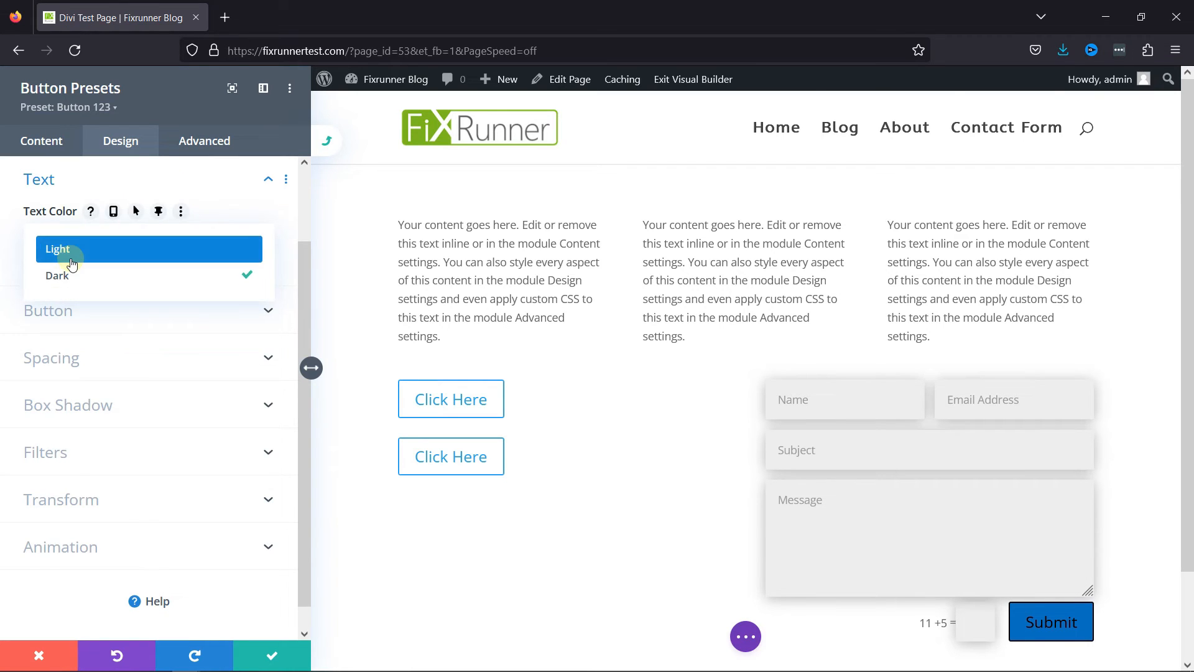
{"action": "left_click", "coordinate": [64, 234]}
{"action": "left_click", "coordinate": [53, 274]}
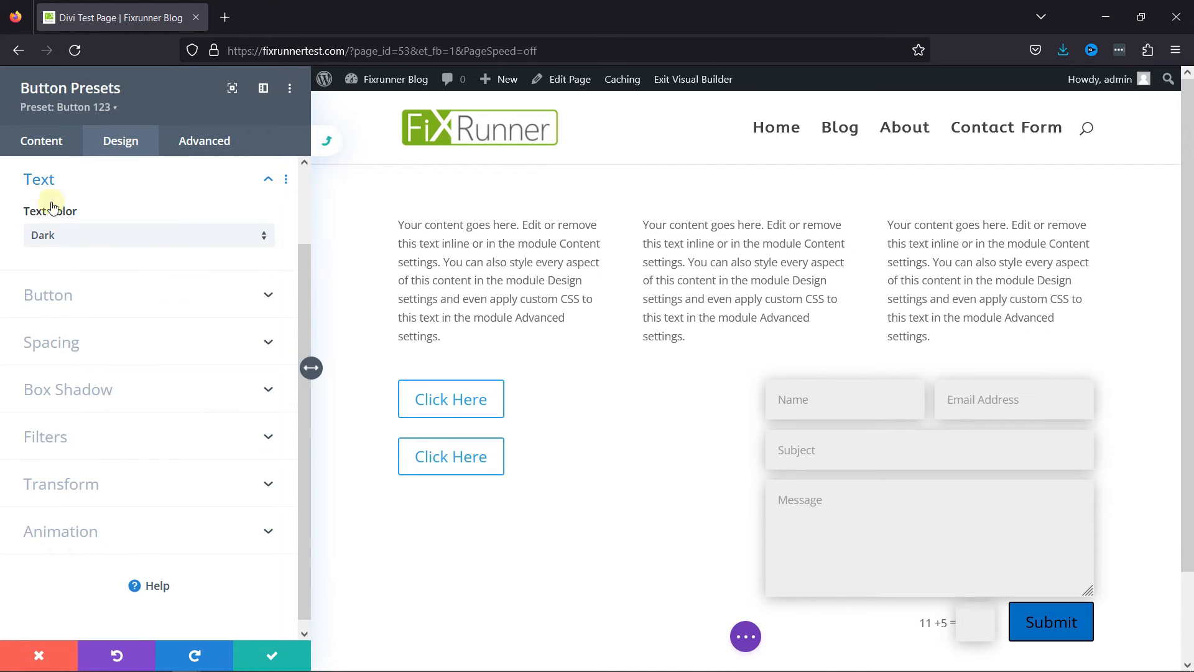
{"action": "left_click", "coordinate": [43, 181]}
Enable custom button styles in the Button 123 preset and set the button text color to red.
{"action": "left_click", "coordinate": [56, 285]}
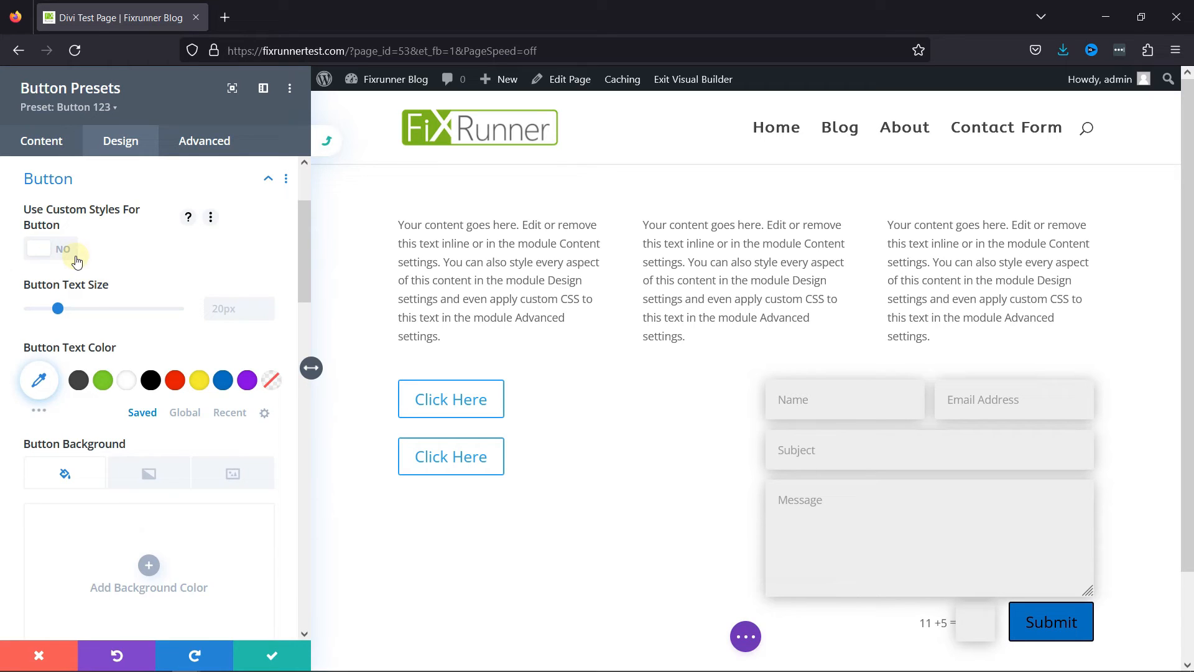
{"action": "left_click", "coordinate": [67, 252]}
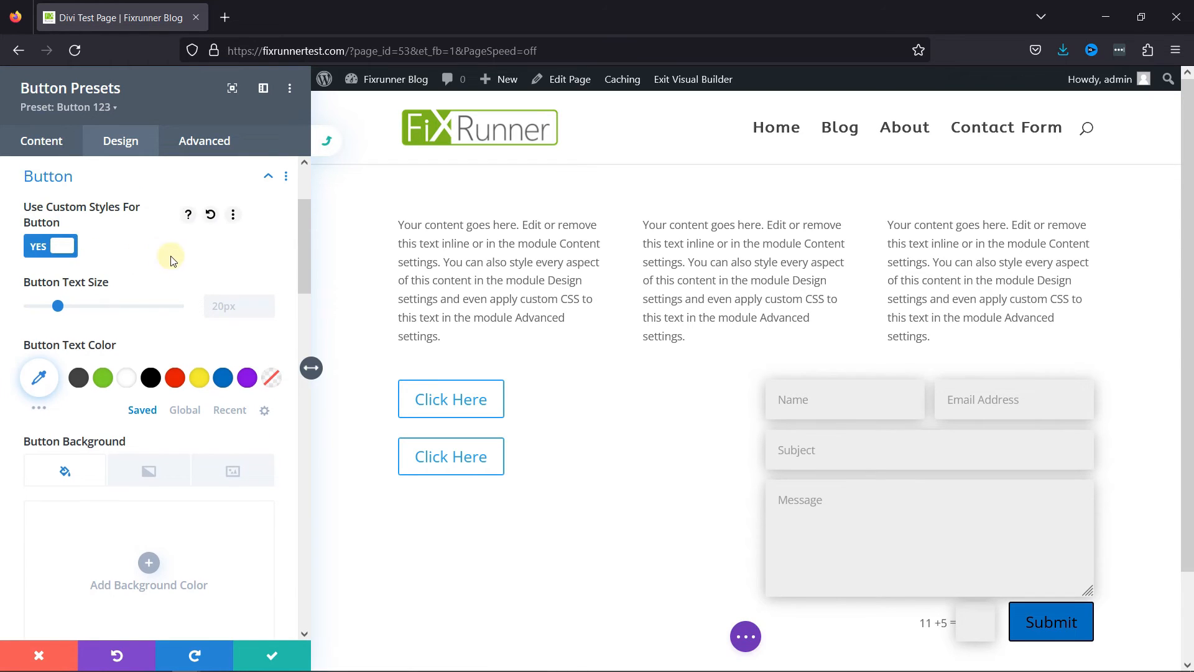
{"action": "scroll", "coordinate": [172, 260], "scroll_direction": "down", "scroll_amount": 3}
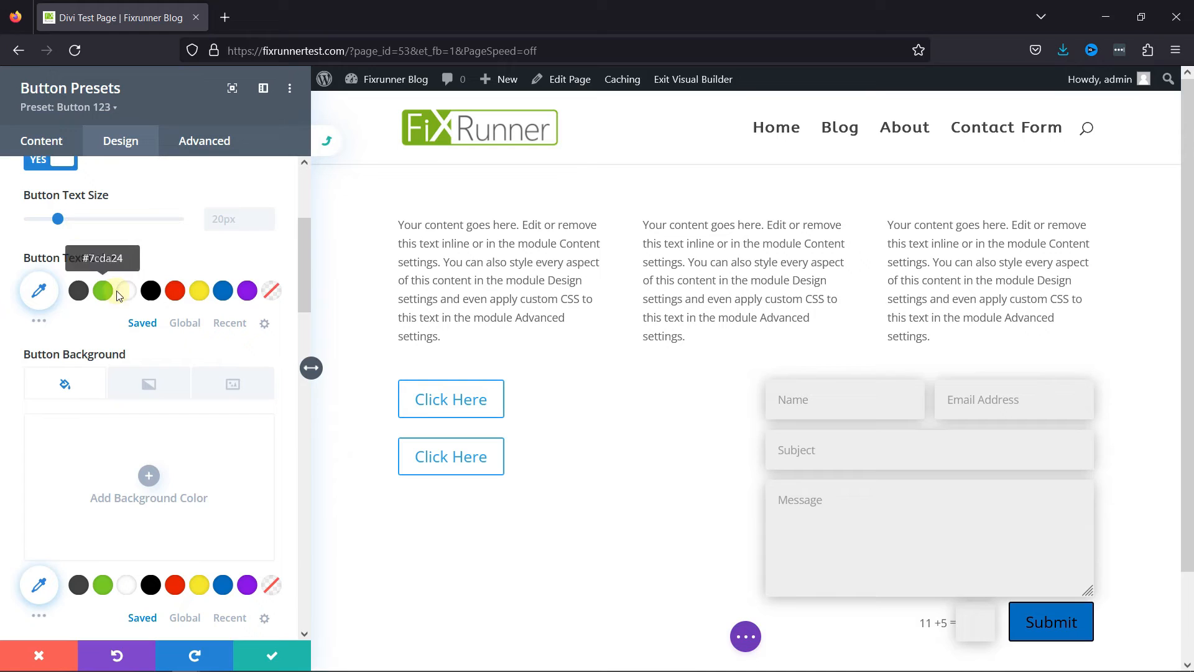
{"action": "left_click", "coordinate": [175, 290]}
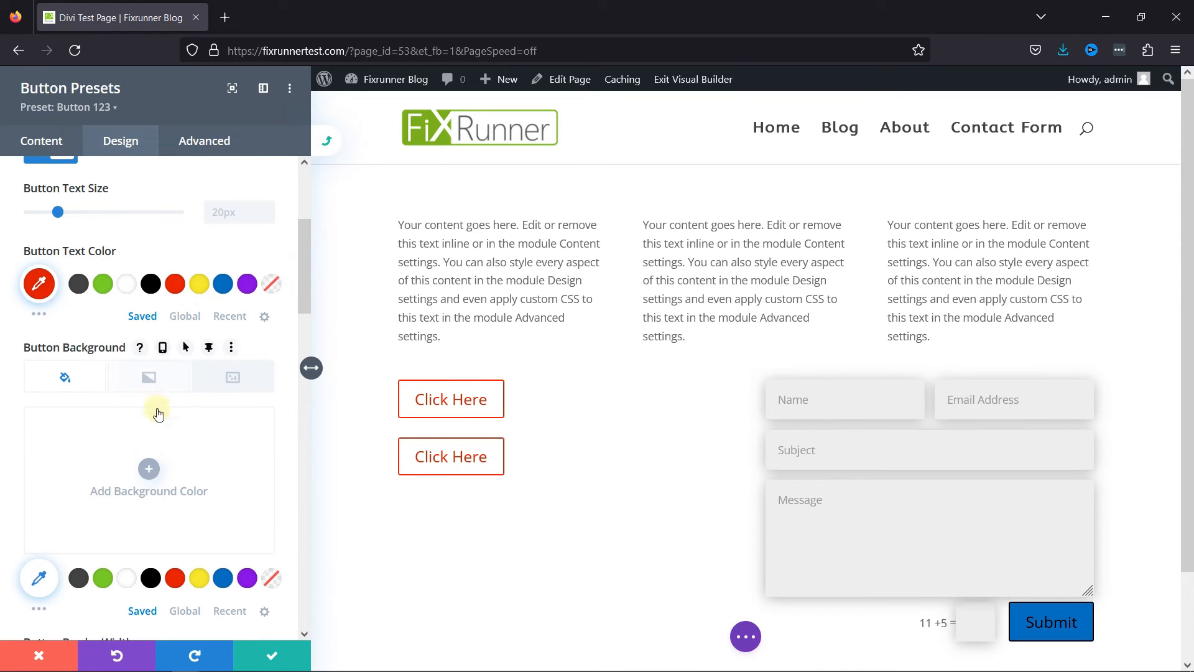
Set the preset's button background color to yellow and add the default background gradient.
{"action": "scroll", "coordinate": [159, 415], "scroll_direction": "down", "scroll_amount": 3}
{"action": "left_click", "coordinate": [199, 495]}
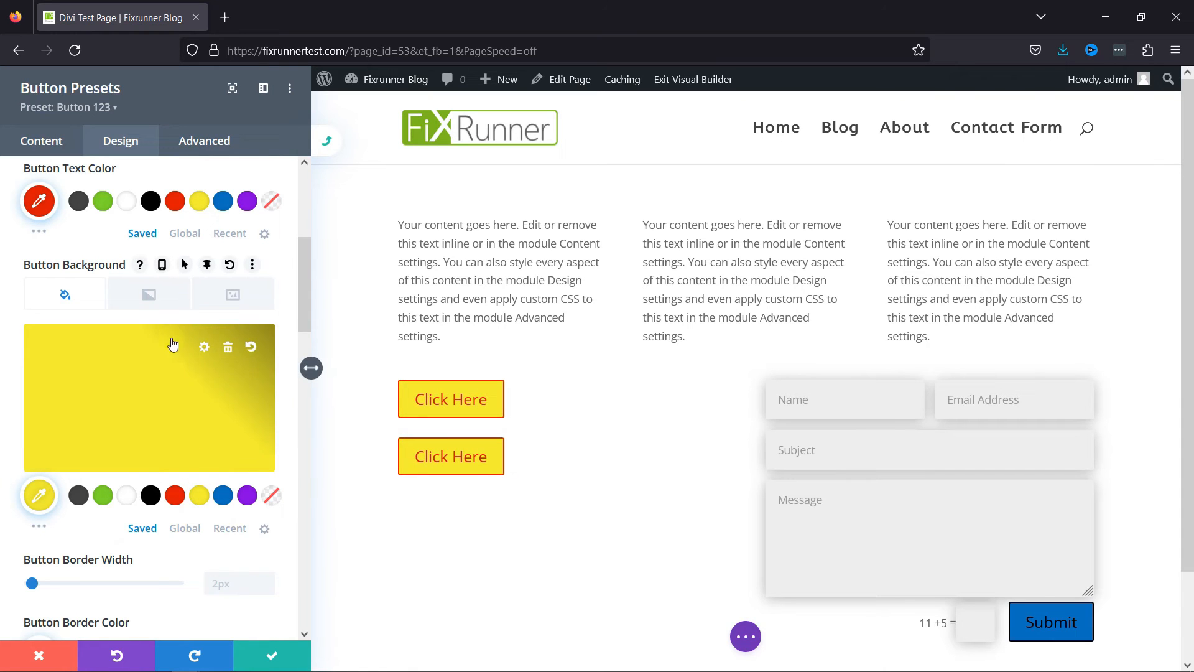
{"action": "scroll", "coordinate": [170, 365], "scroll_direction": "down", "scroll_amount": 3}
{"action": "scroll", "coordinate": [171, 366], "scroll_direction": "up", "scroll_amount": 3}
{"action": "left_click", "coordinate": [155, 303]}
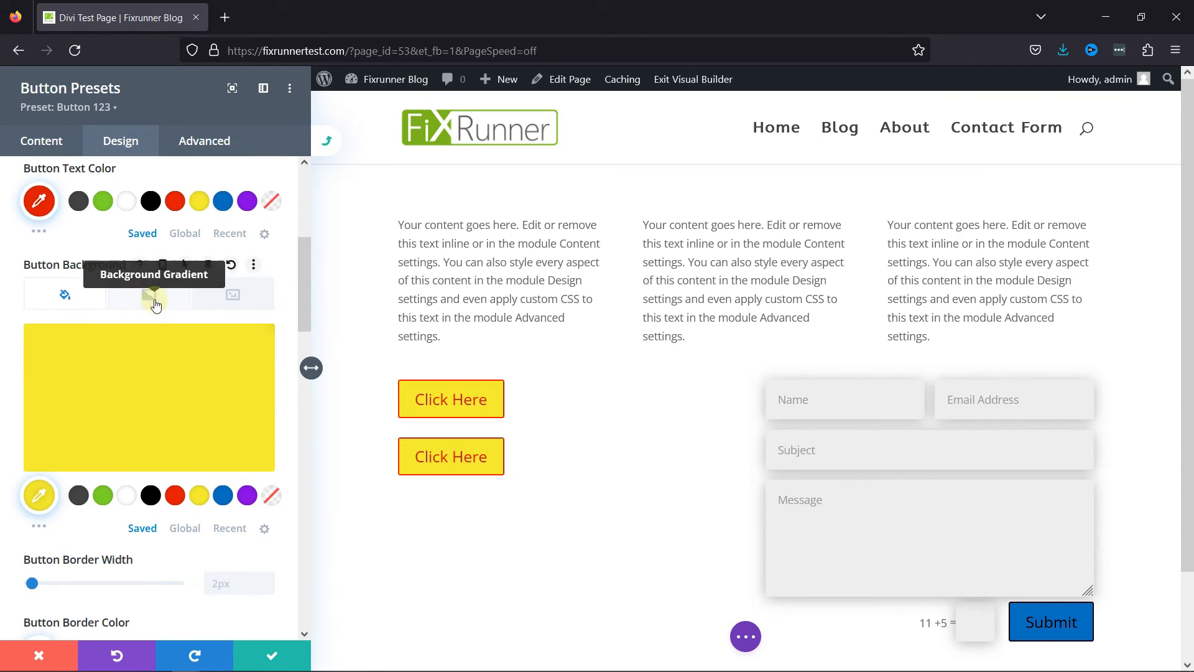
{"action": "left_click", "coordinate": [139, 403]}
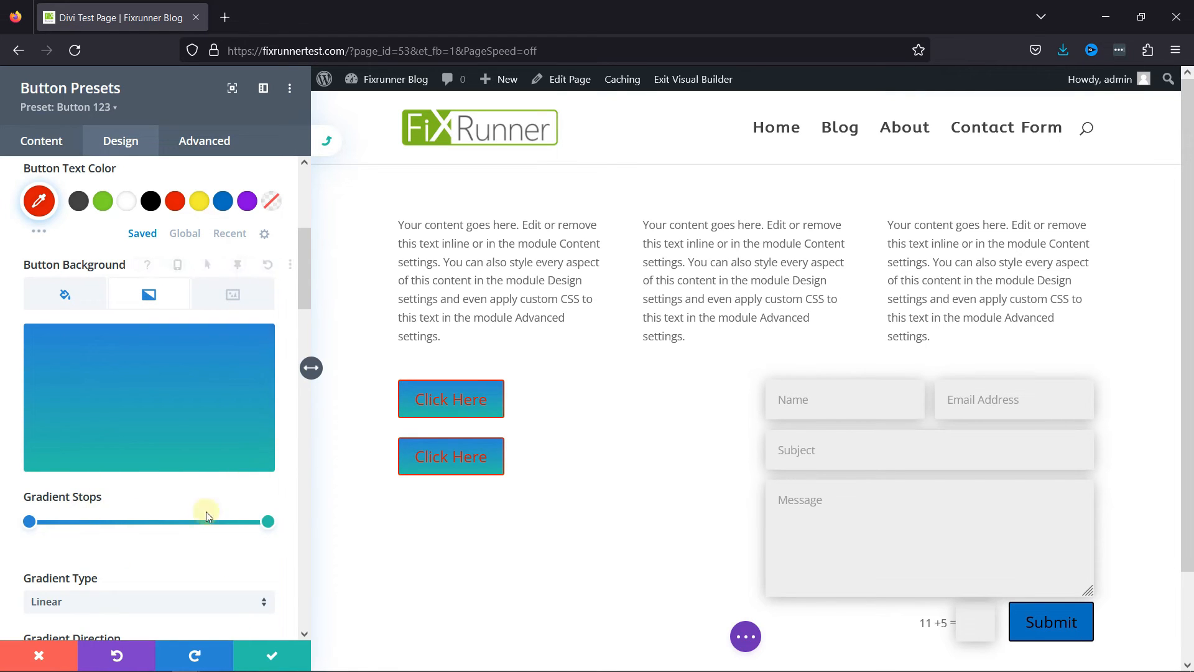
Select the gradient's end stop and try to recolor it using the saved yellow swatch adjusted to green #538e18.
{"action": "left_click_drag", "start_coordinate": [268, 523], "coordinate": [266, 523]}
{"action": "left_click", "coordinate": [266, 523]}
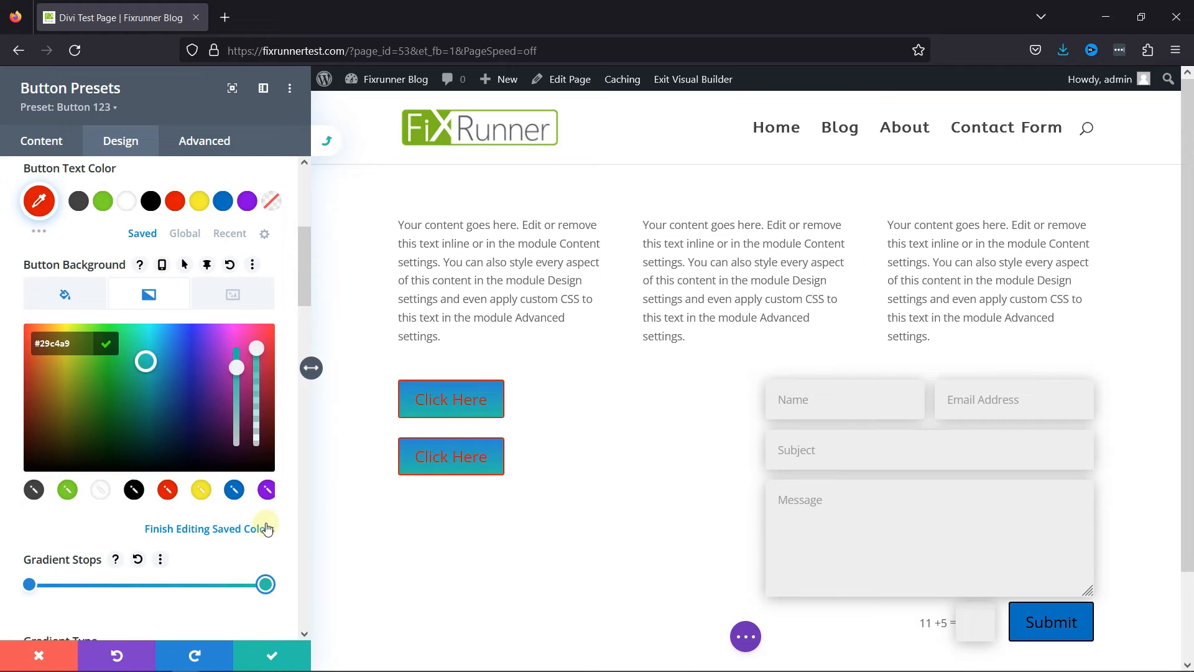
{"action": "left_click", "coordinate": [193, 494]}
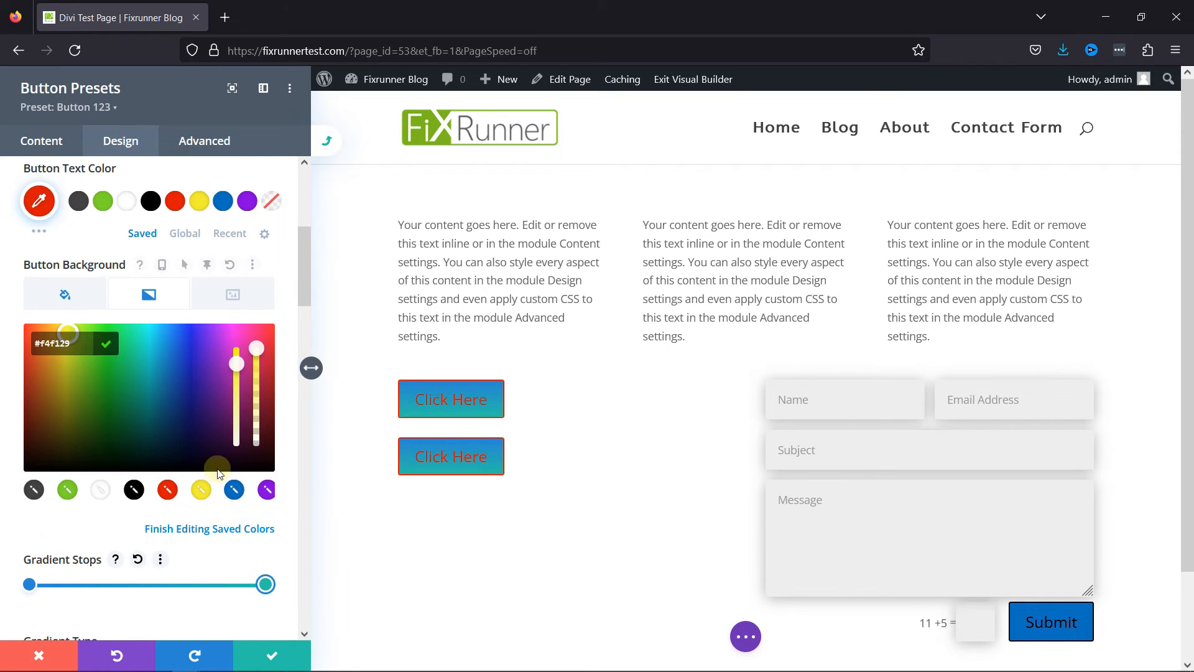
{"action": "left_click_drag", "start_coordinate": [70, 344], "coordinate": [90, 391]}
Try the circled double-right arrow as the preset's button icon, and choose the solid right-pointing triangle instead.
{"action": "scroll", "coordinate": [221, 503], "scroll_direction": "down", "scroll_amount": 3}
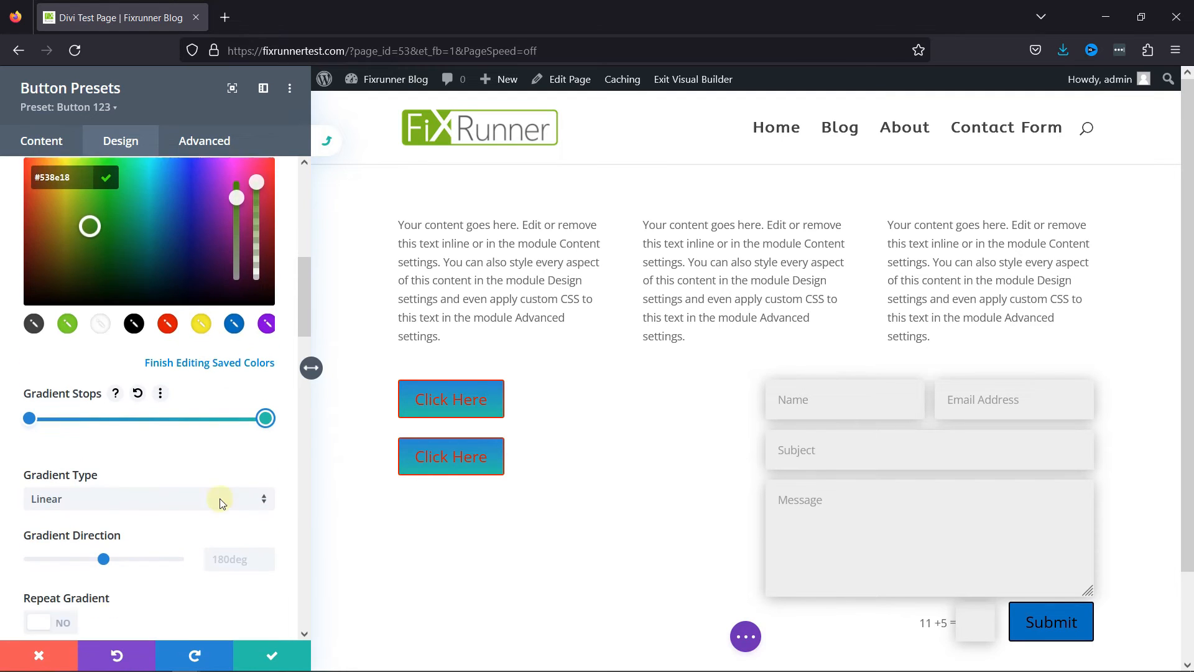
{"action": "scroll", "coordinate": [221, 503], "scroll_direction": "down", "scroll_amount": 5}
{"action": "scroll", "coordinate": [225, 491], "scroll_direction": "down", "scroll_amount": 2}
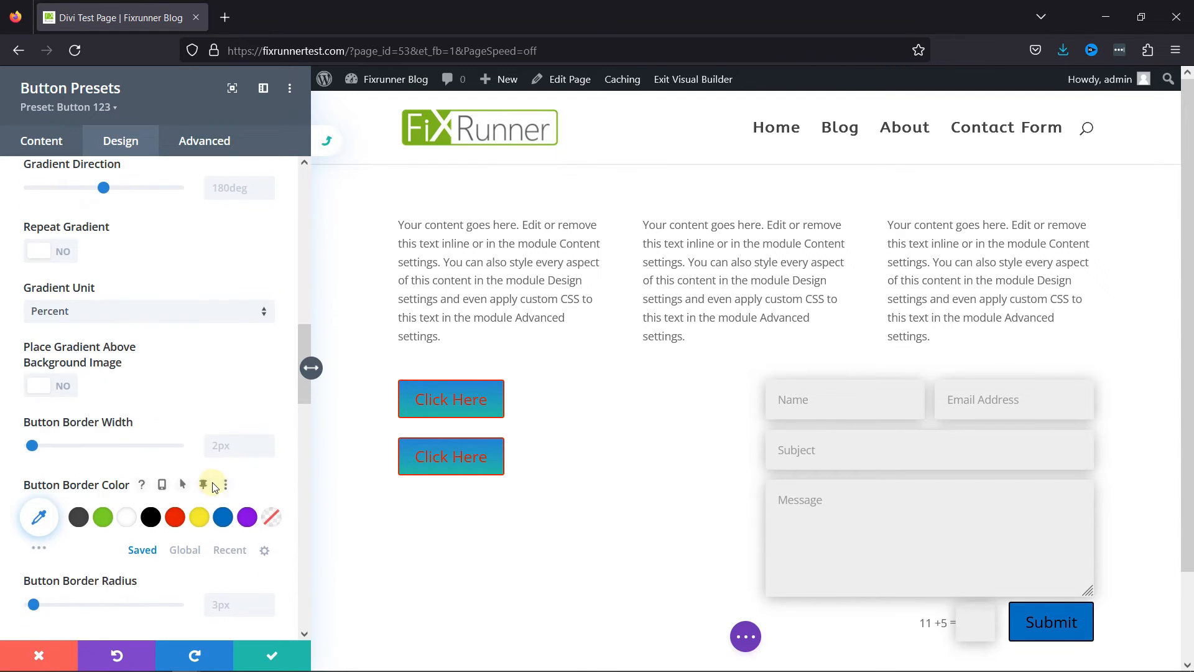
{"action": "scroll", "coordinate": [212, 487], "scroll_direction": "down", "scroll_amount": 10}
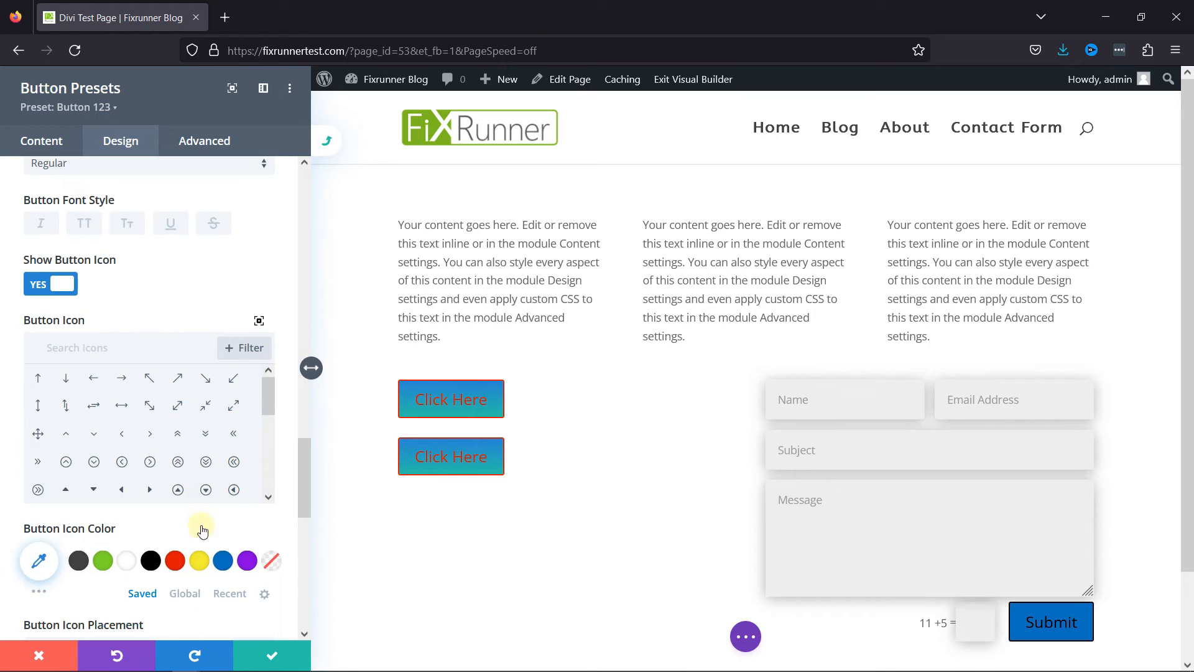
{"action": "left_click", "coordinate": [38, 490]}
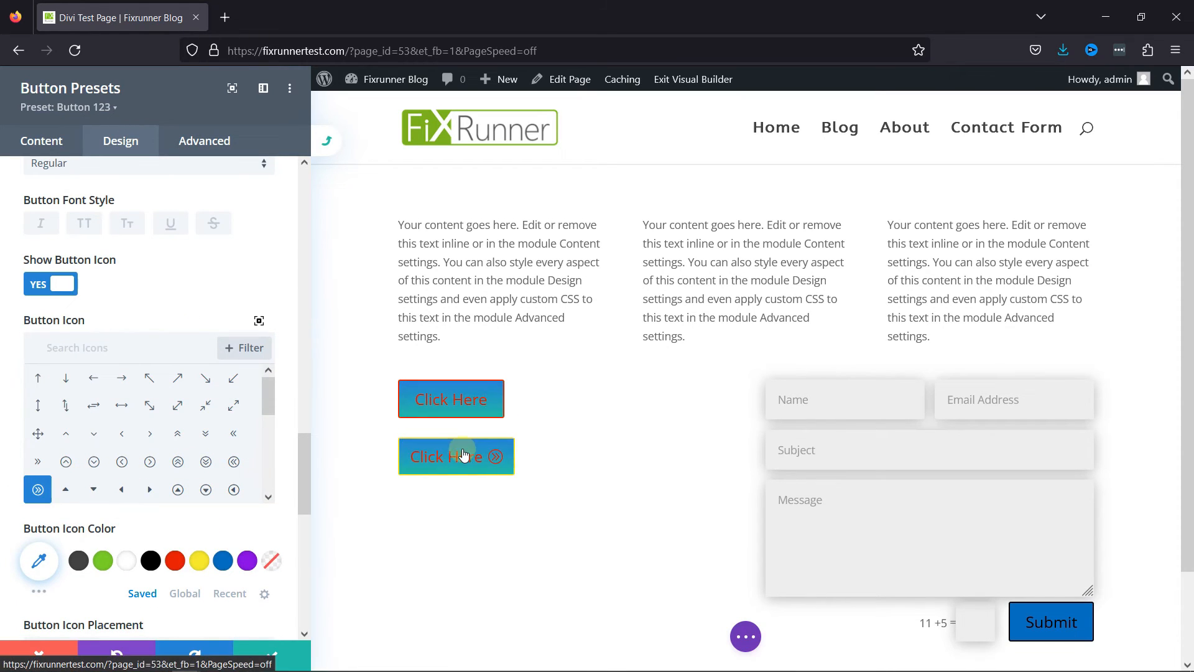
{"action": "left_click", "coordinate": [148, 489]}
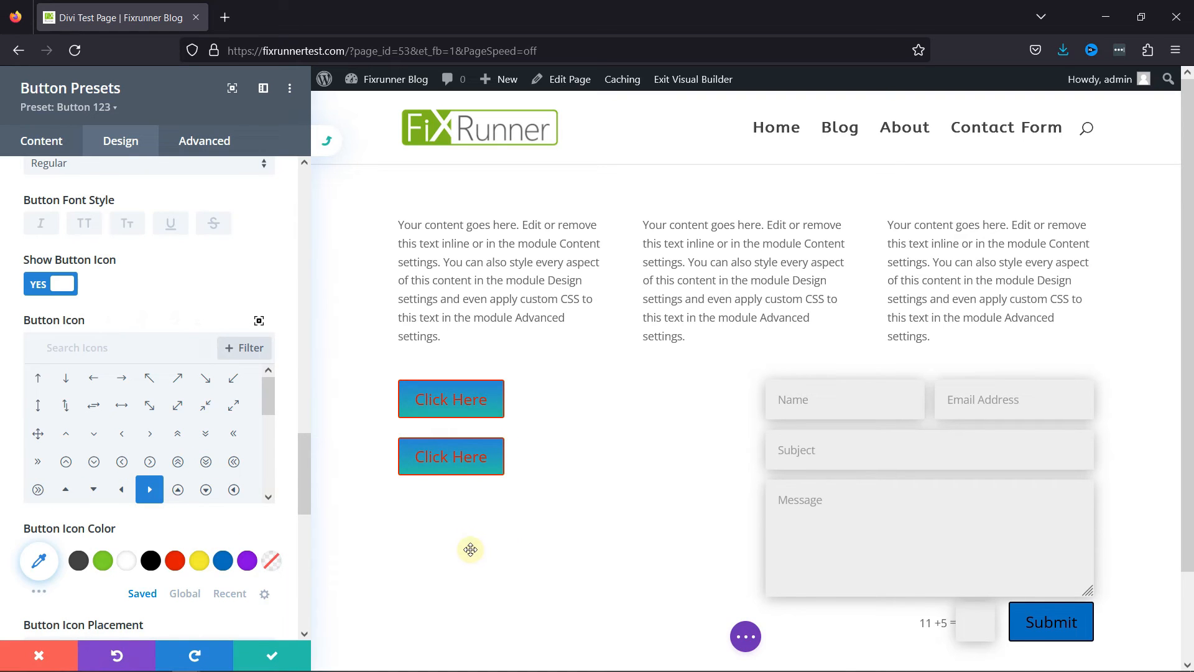
Change the Button 123 preset's button text color to white, then save the preset and confirm the site-wide change.
{"action": "scroll", "coordinate": [186, 448], "scroll_direction": "up", "scroll_amount": 10}
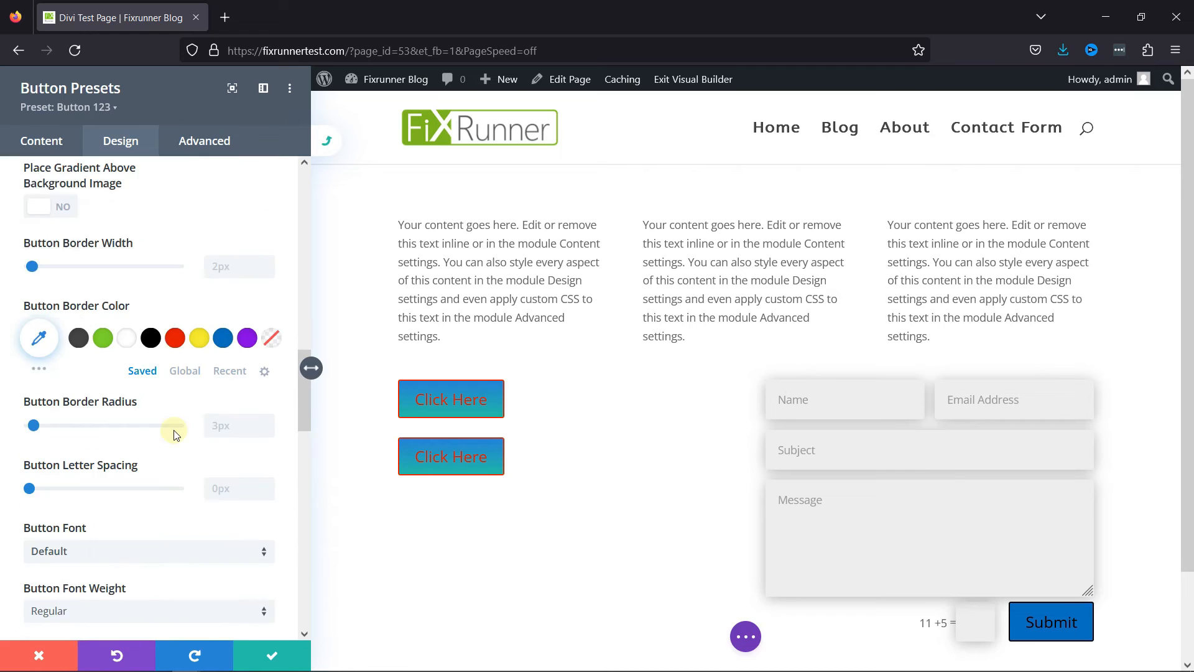
{"action": "scroll", "coordinate": [174, 435], "scroll_direction": "up", "scroll_amount": 6}
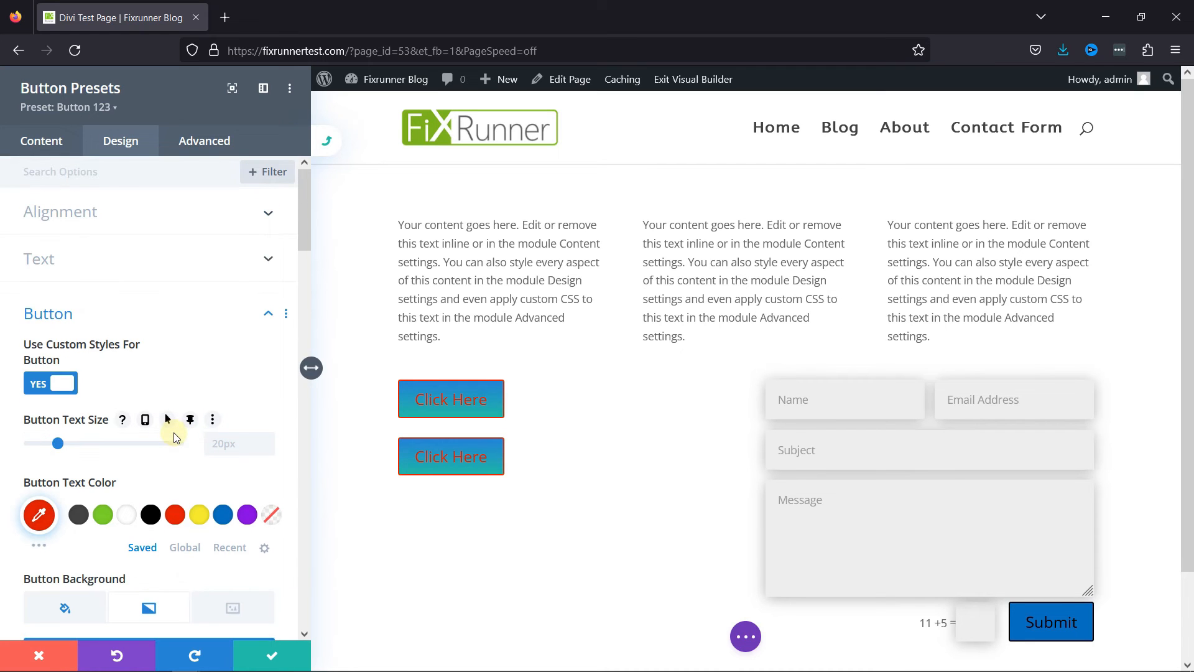
{"action": "left_click", "coordinate": [127, 527]}
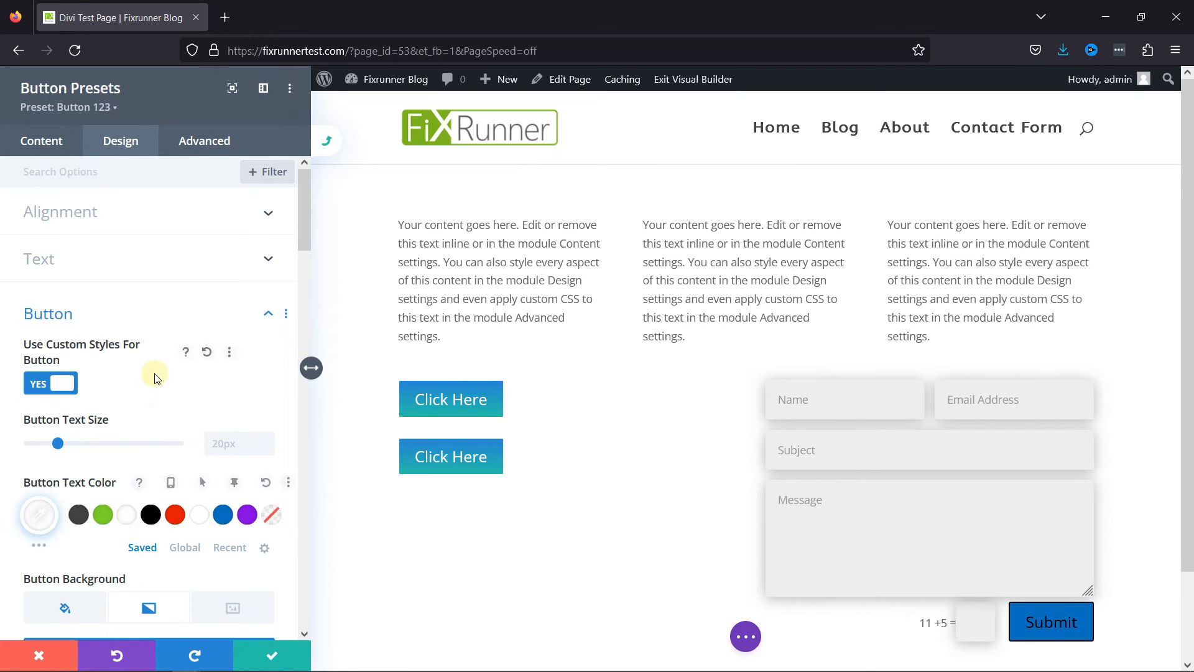
{"action": "left_click", "coordinate": [272, 655]}
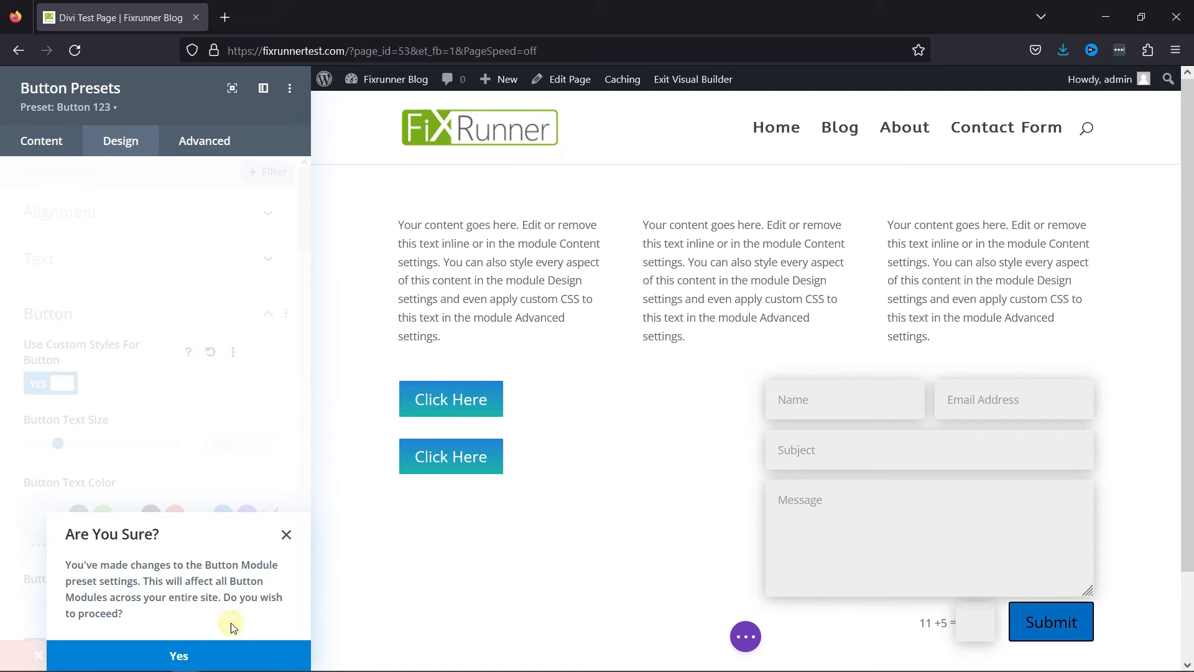
{"action": "left_click", "coordinate": [177, 650]}
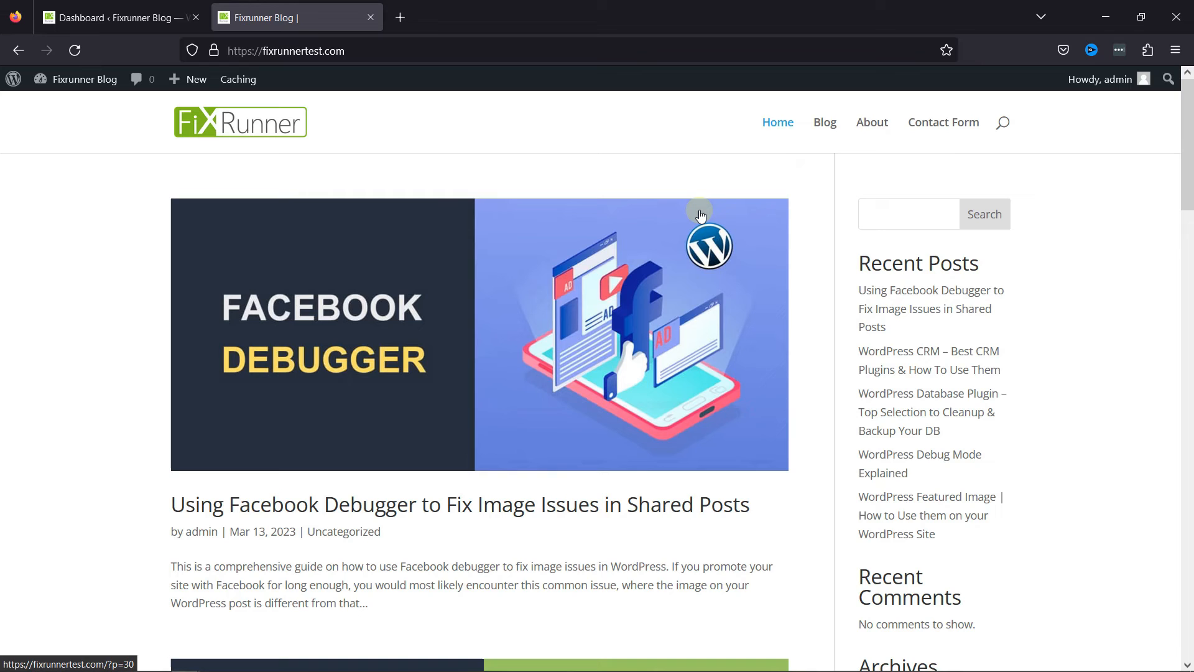
Switch to the WordPress dashboard and open the Primary Menu Bar settings under Header & Navigation in Divi's theme customizer.
{"action": "left_click", "coordinate": [160, 15]}
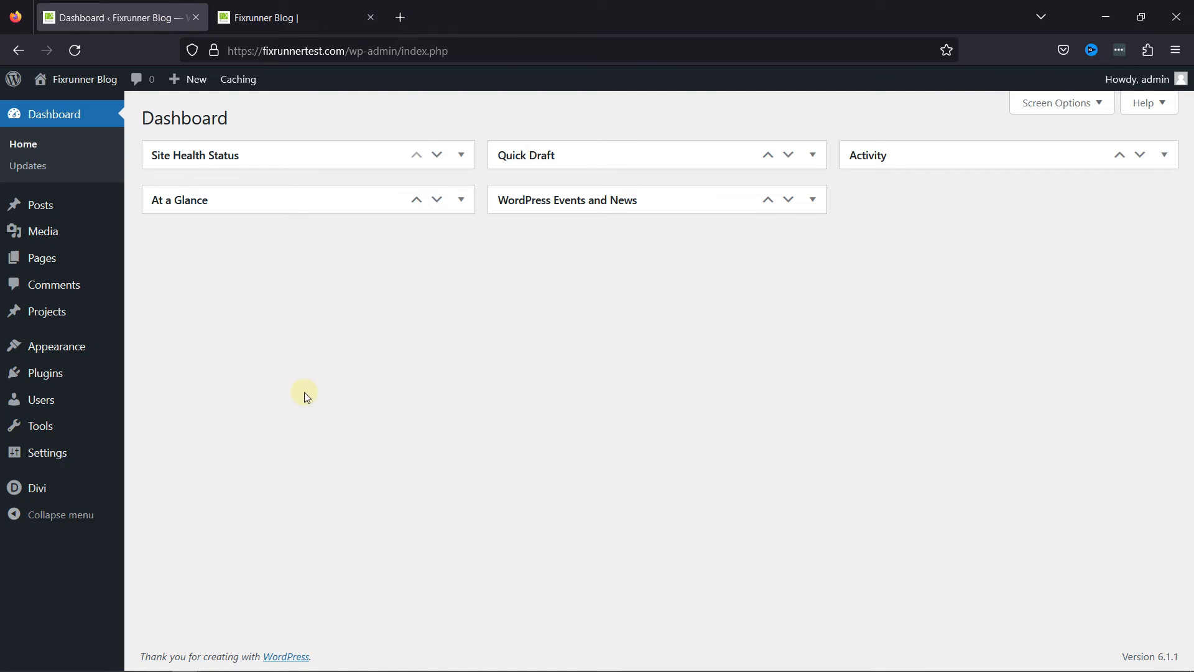
{"action": "mouse_move", "coordinate": [80, 497]}
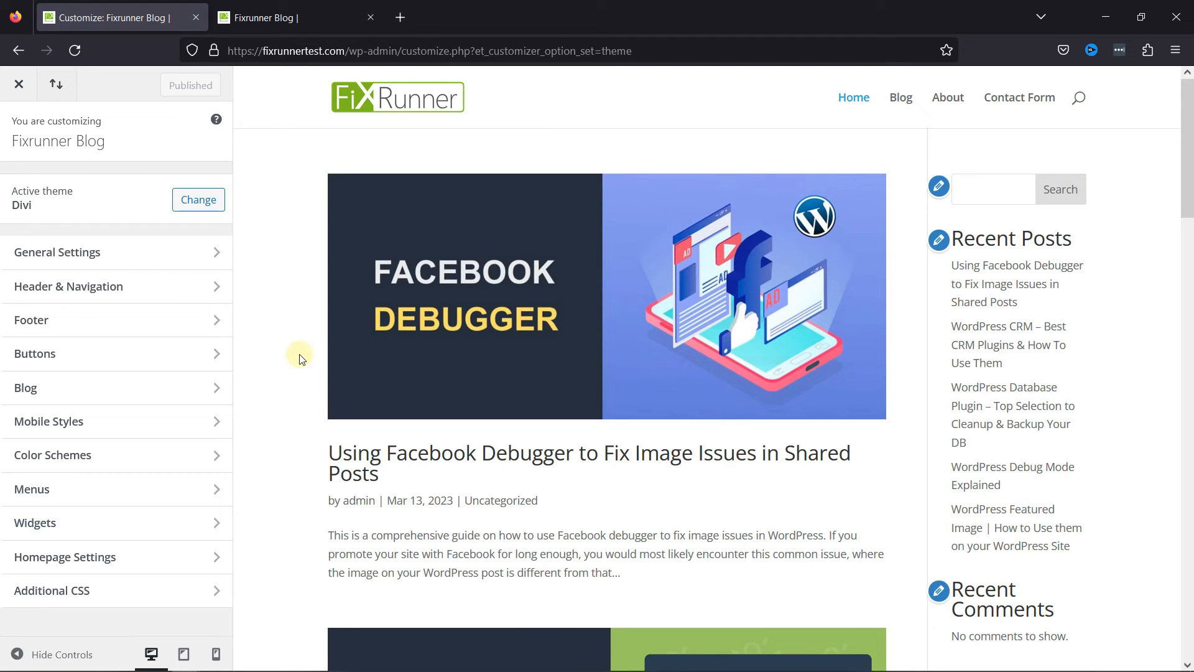
{"action": "left_click", "coordinate": [126, 288]}
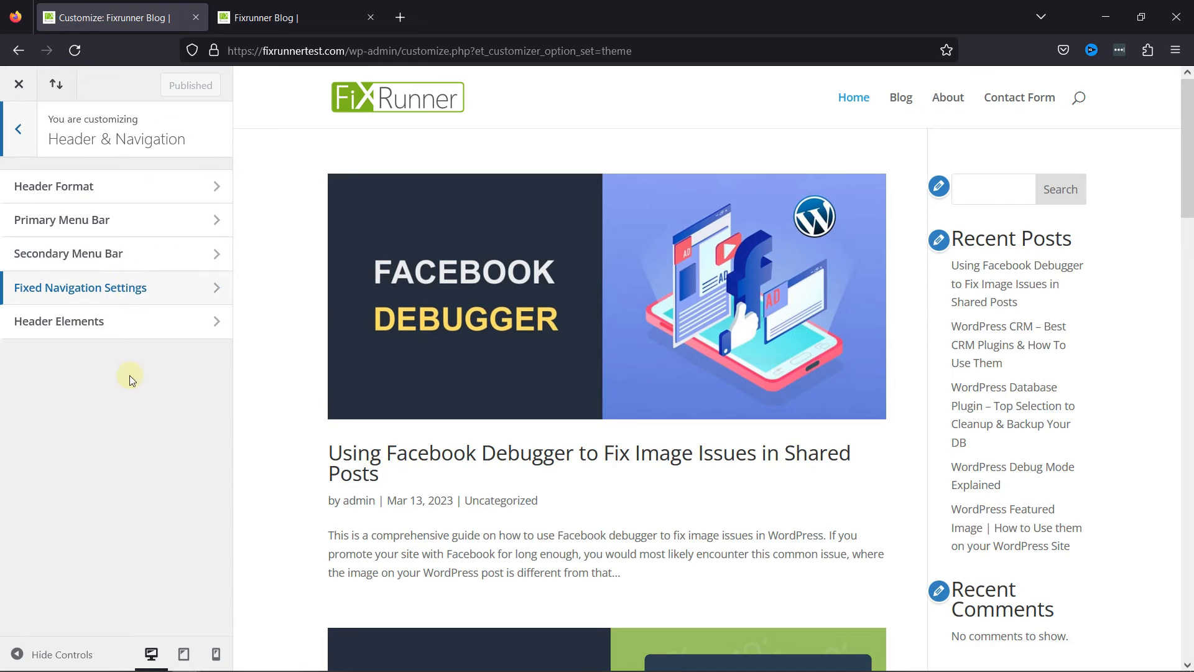
{"action": "left_click", "coordinate": [67, 224]}
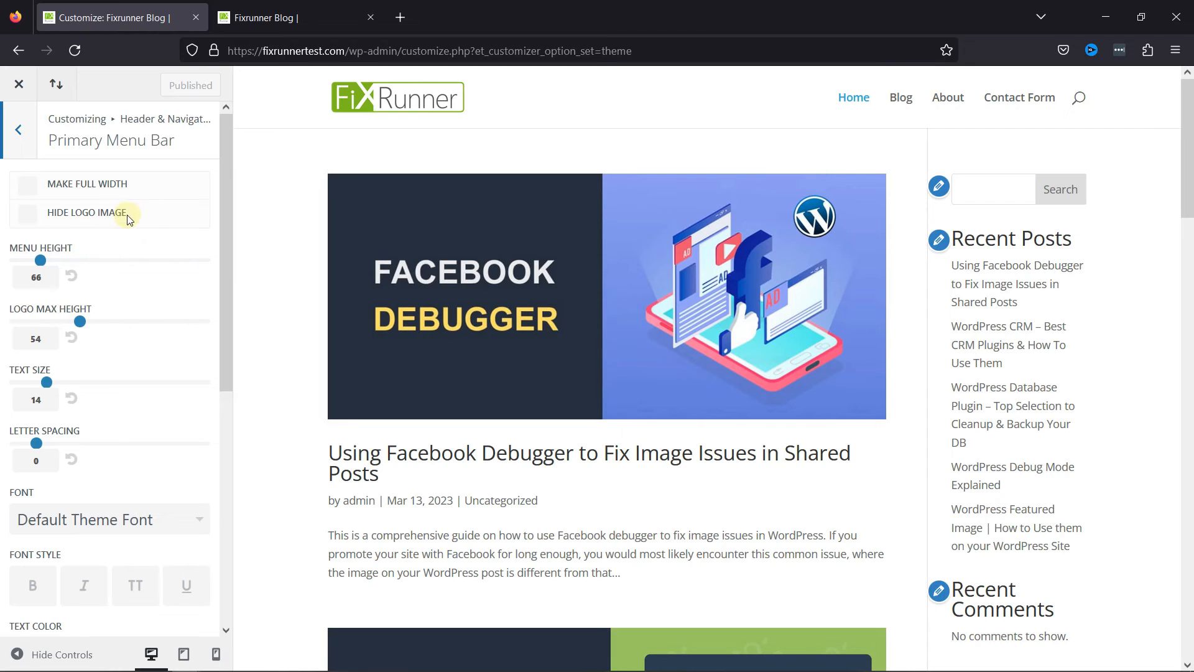
Try the full-width layout and then the hidden logo image on the primary menu bar, switching each off again.
{"action": "left_click", "coordinate": [78, 195]}
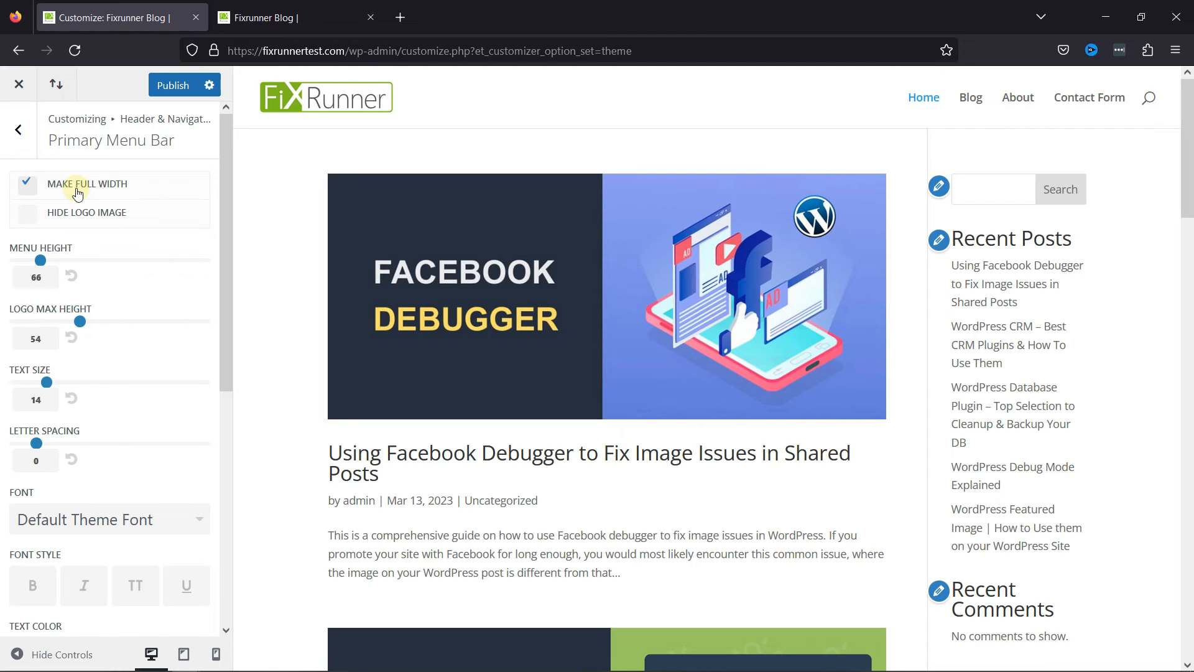
{"action": "left_click", "coordinate": [77, 195]}
{"action": "left_click", "coordinate": [82, 213]}
{"action": "left_click", "coordinate": [82, 215]}
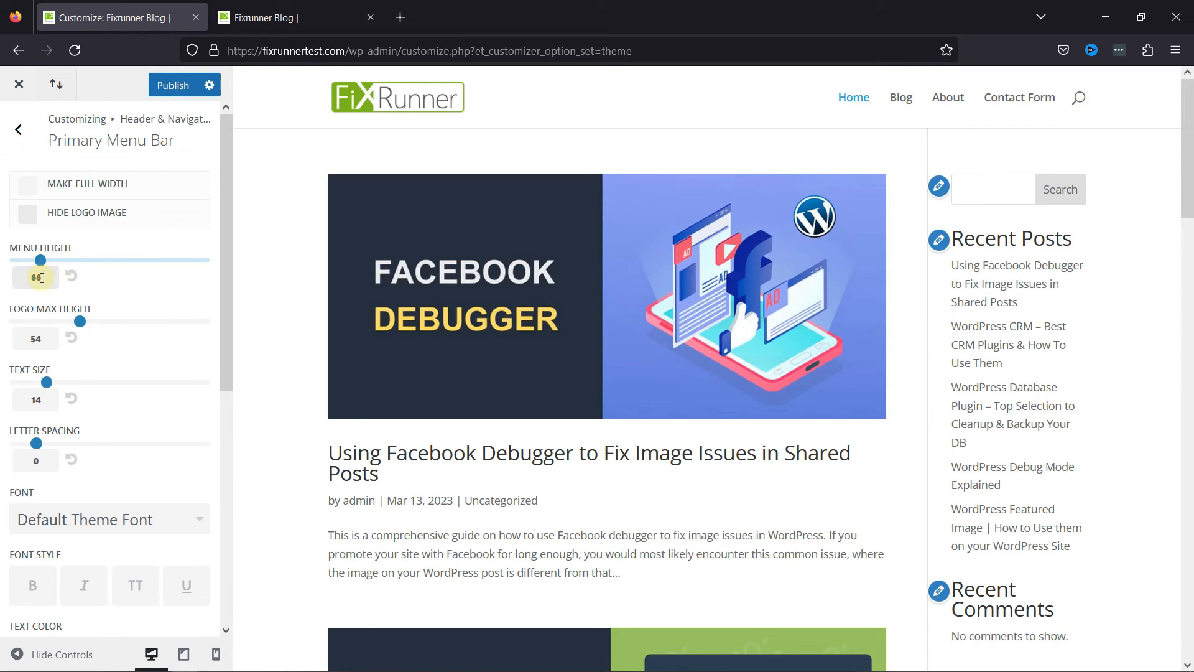
Set the menu height to 80, then try a logo max height of 75 and reset it to its default.
{"action": "left_click_drag", "start_coordinate": [47, 281], "coordinate": [9, 295]}
{"action": "type", "text": "80"}
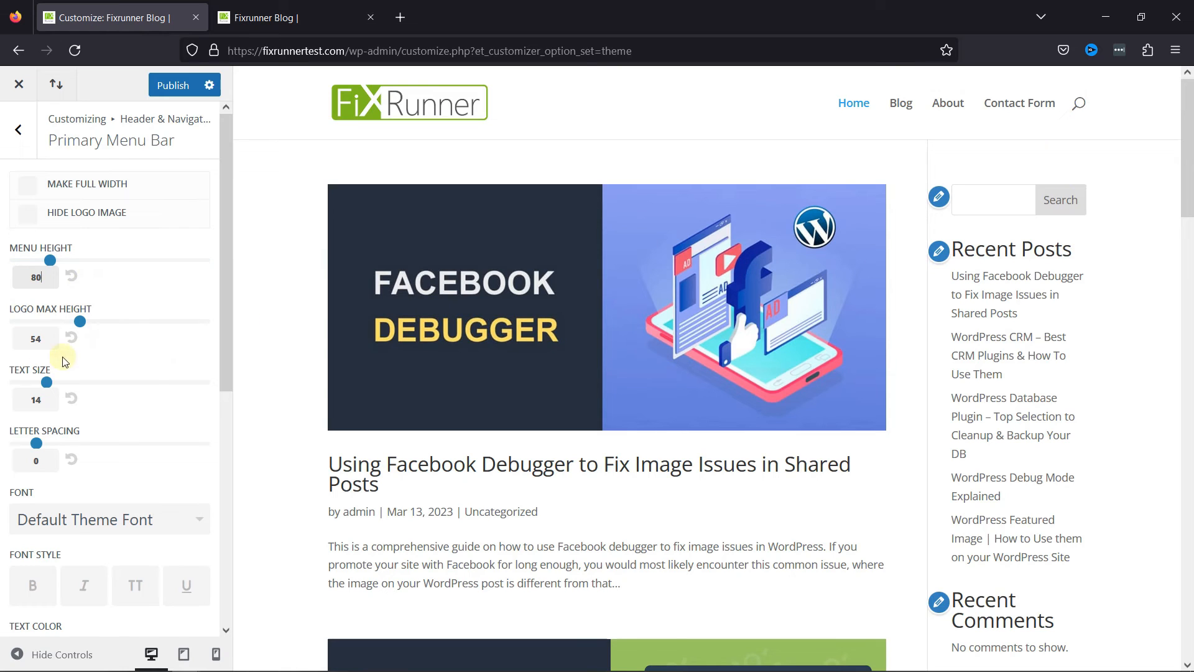
{"action": "left_click_drag", "start_coordinate": [25, 339], "coordinate": [8, 360]}
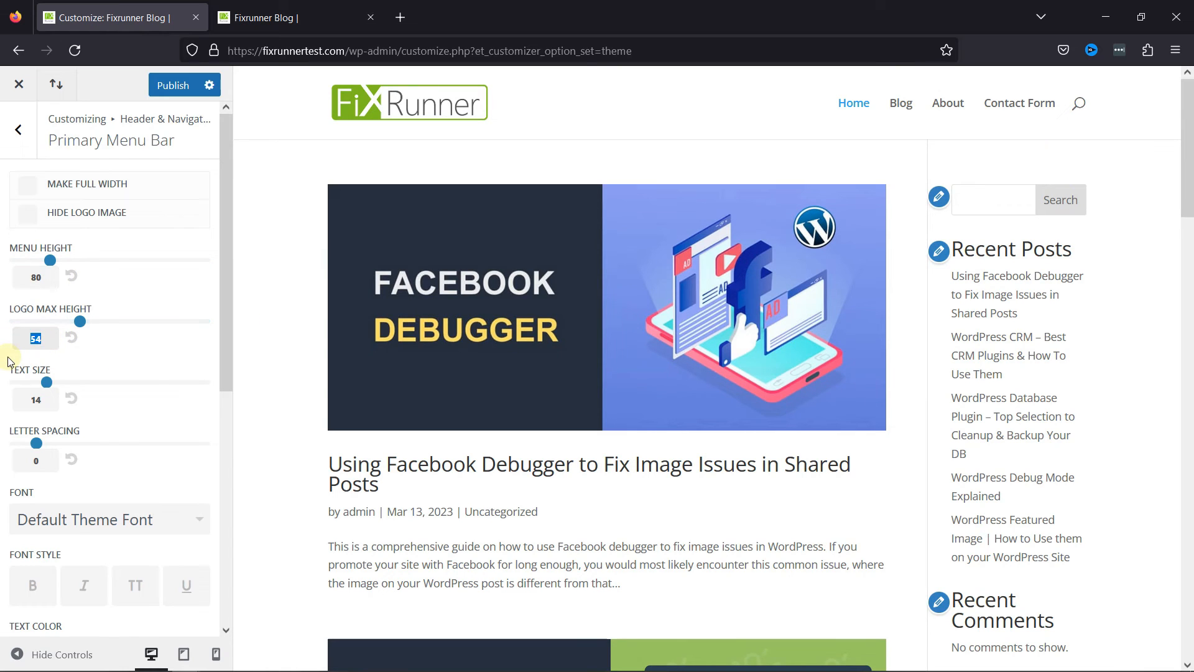
{"action": "type", "text": "75"}
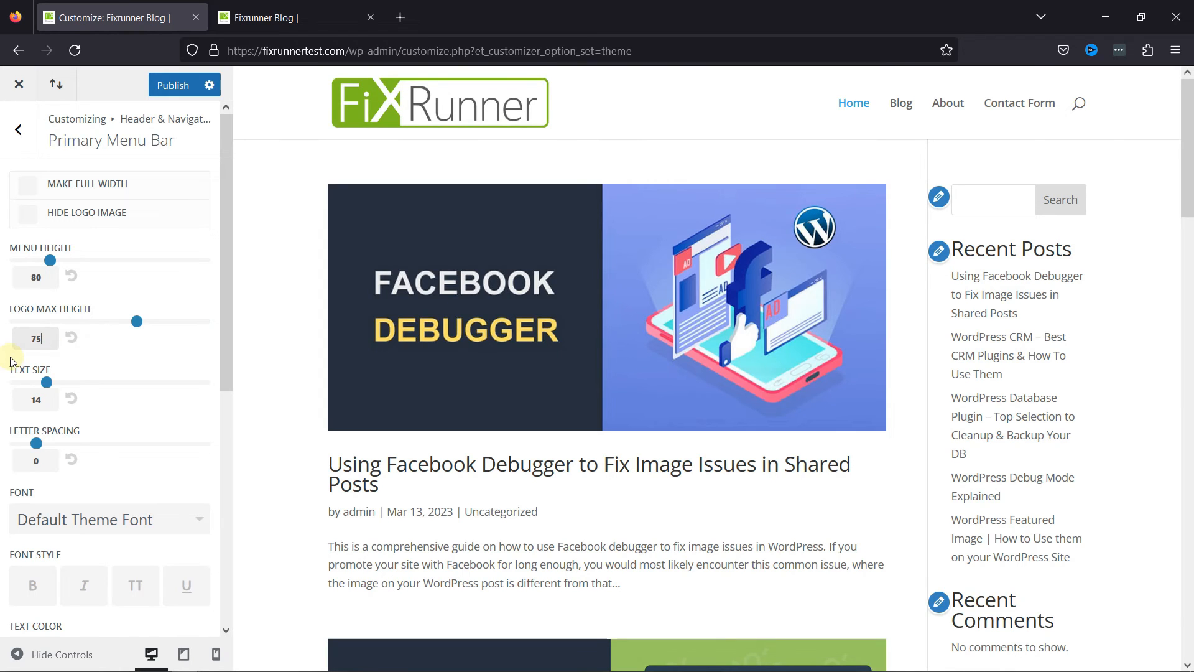
{"action": "key", "text": "BackSpace"}
{"action": "left_click", "coordinate": [71, 339]}
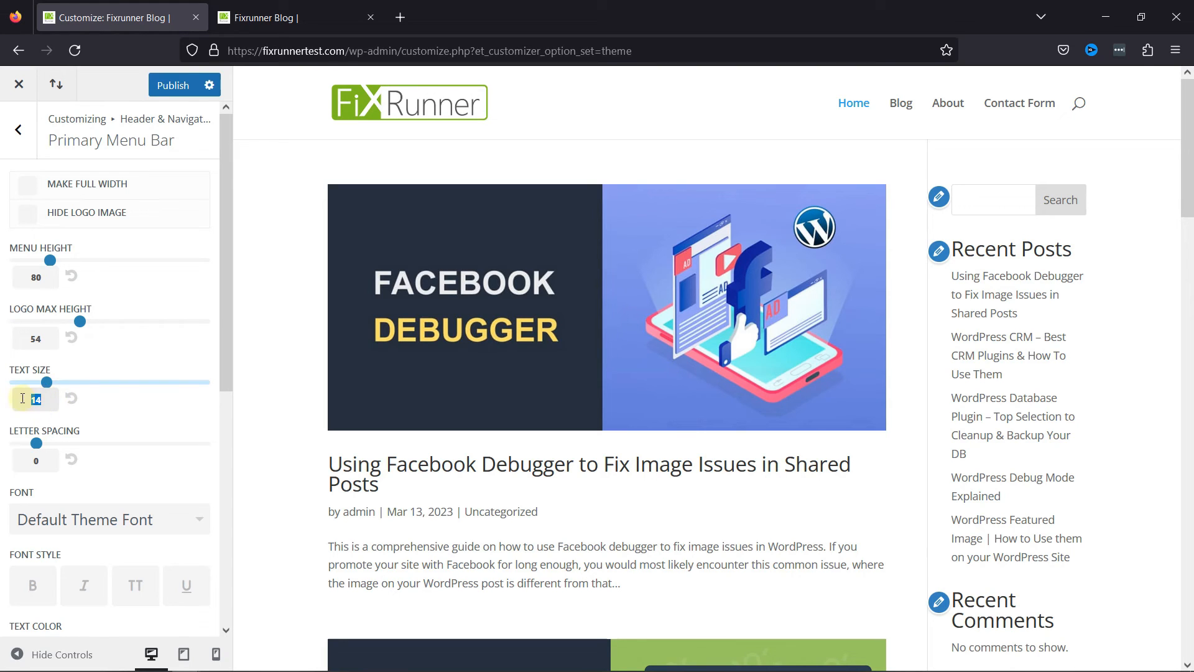
Set the menu text size to 20 and, after trying a letter spacing of 5, set the letter spacing to 1.
{"action": "type", "text": "20"}
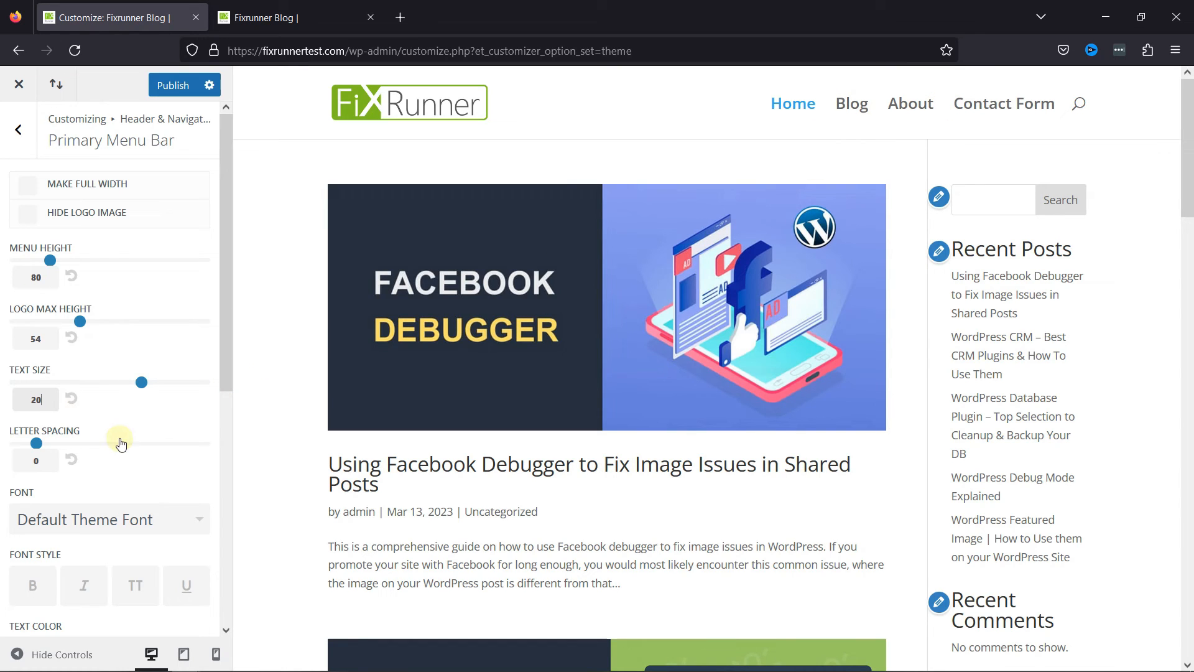
{"action": "left_click", "coordinate": [28, 466]}
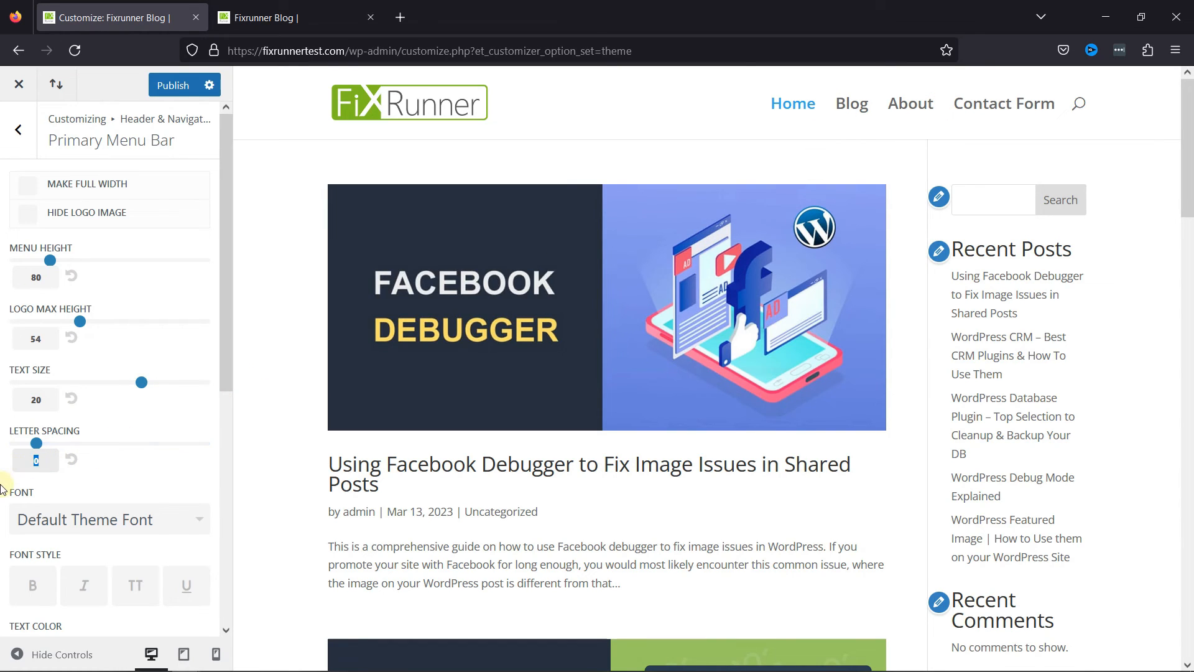
{"action": "type", "text": "5"}
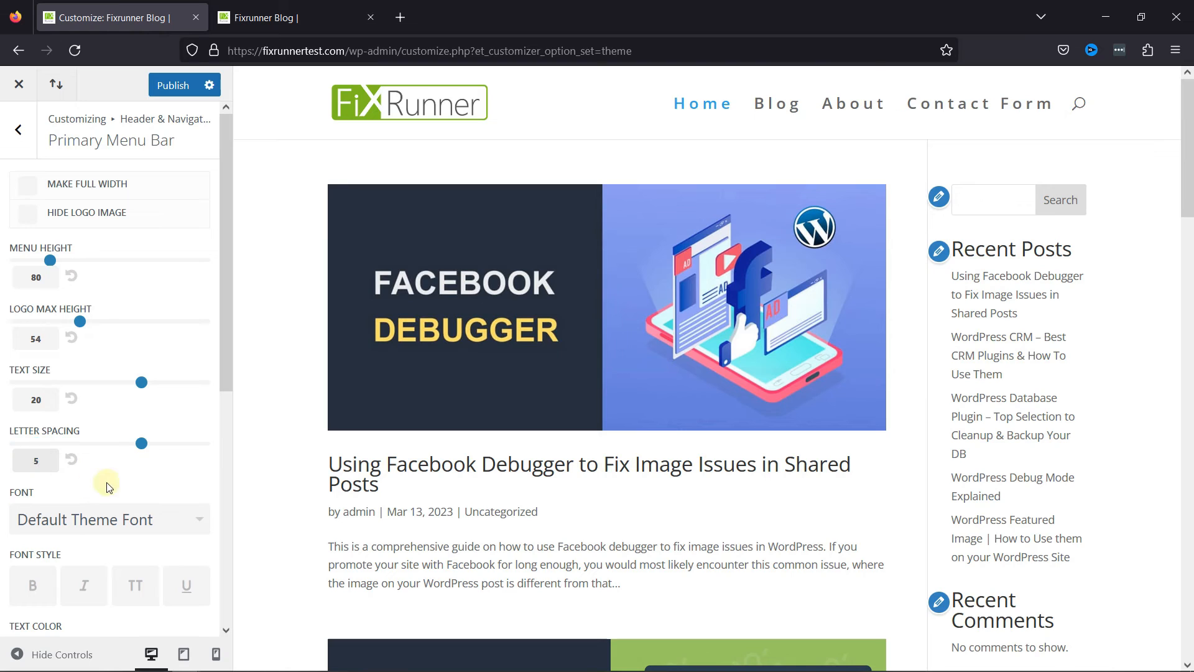
{"action": "left_click", "coordinate": [72, 465]}
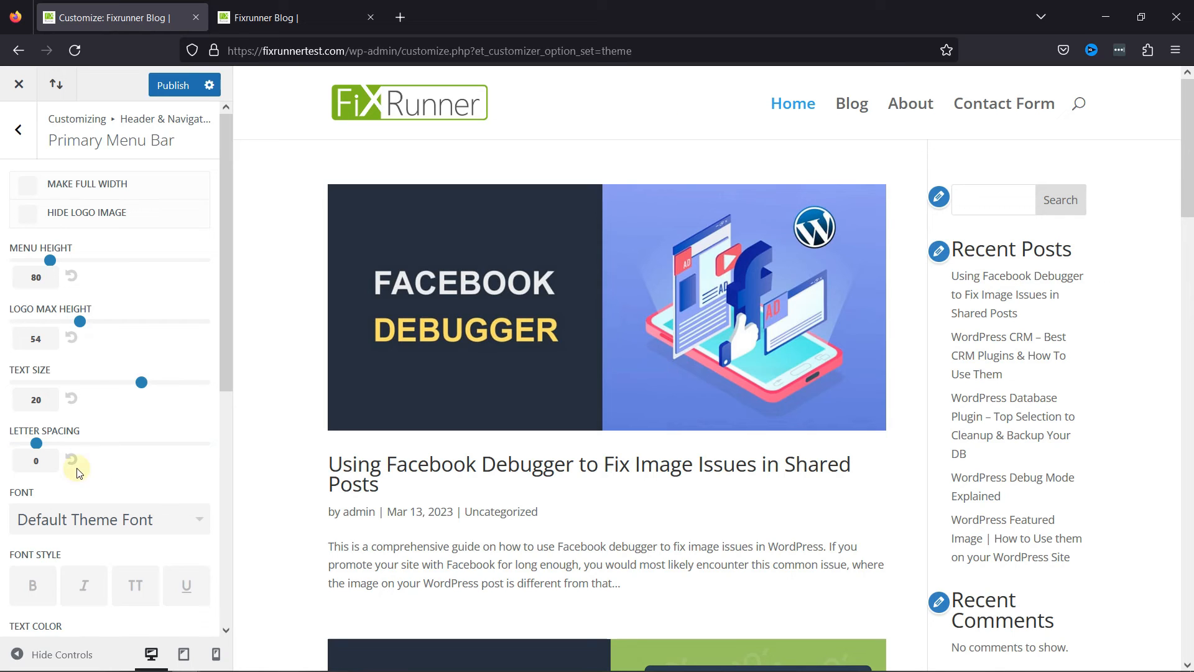
{"action": "type", "text": "1"}
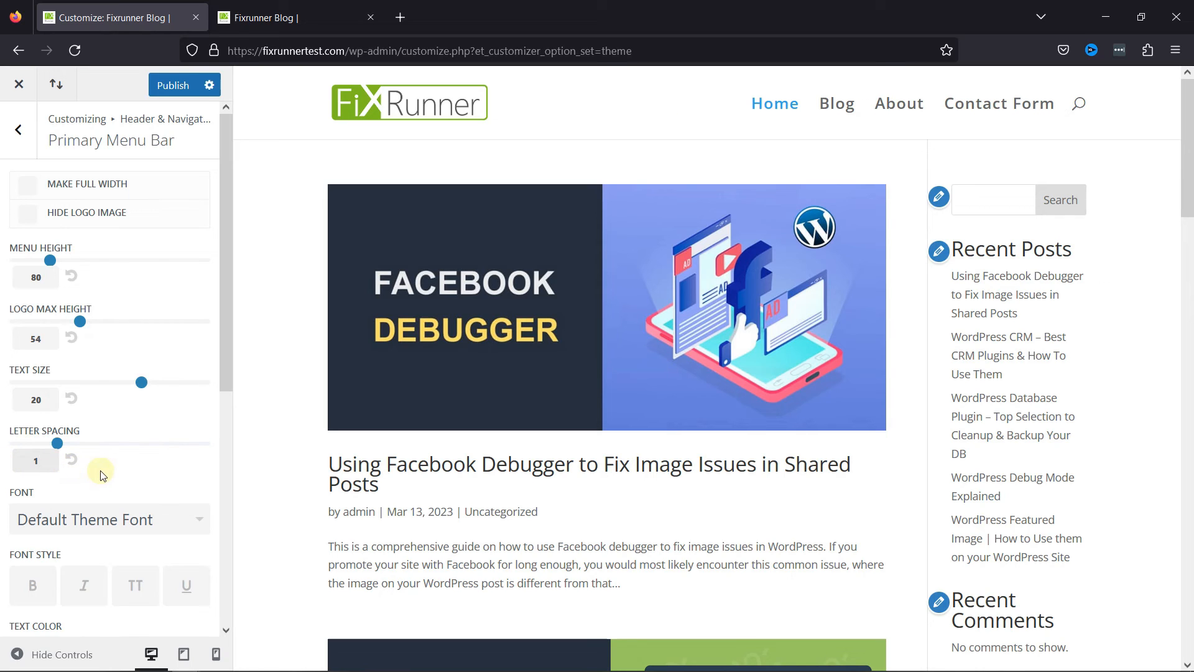
Change the primary menu font to ABeeZee.
{"action": "scroll", "coordinate": [171, 449], "scroll_direction": "down", "scroll_amount": 4}
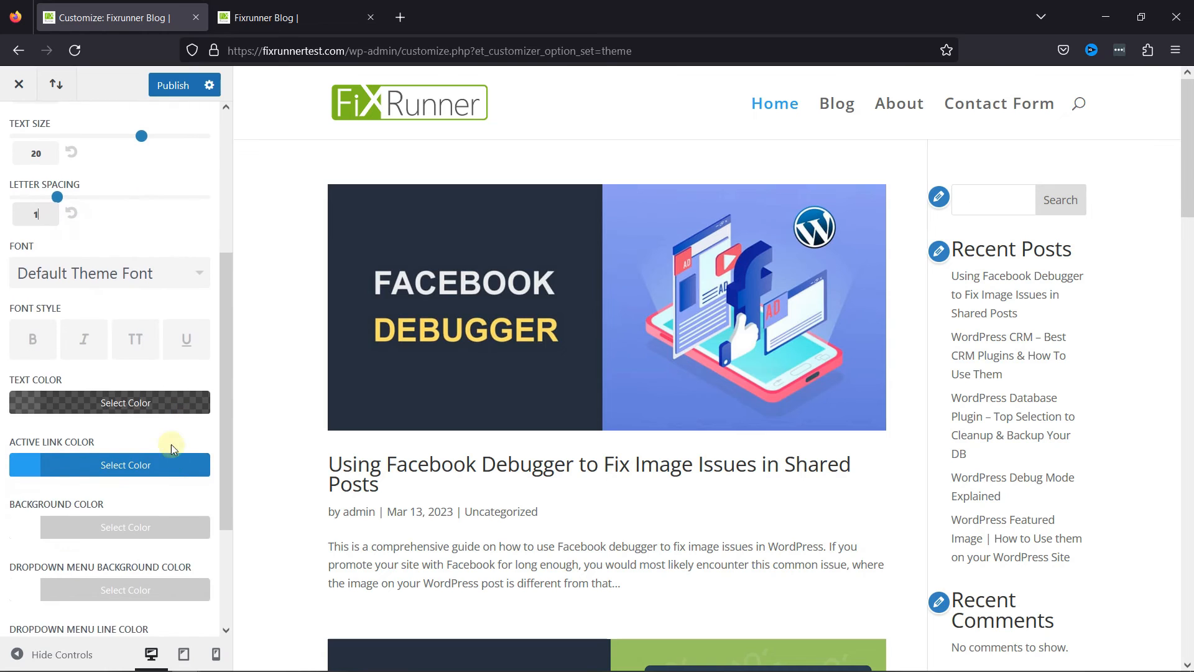
{"action": "left_click", "coordinate": [140, 274]}
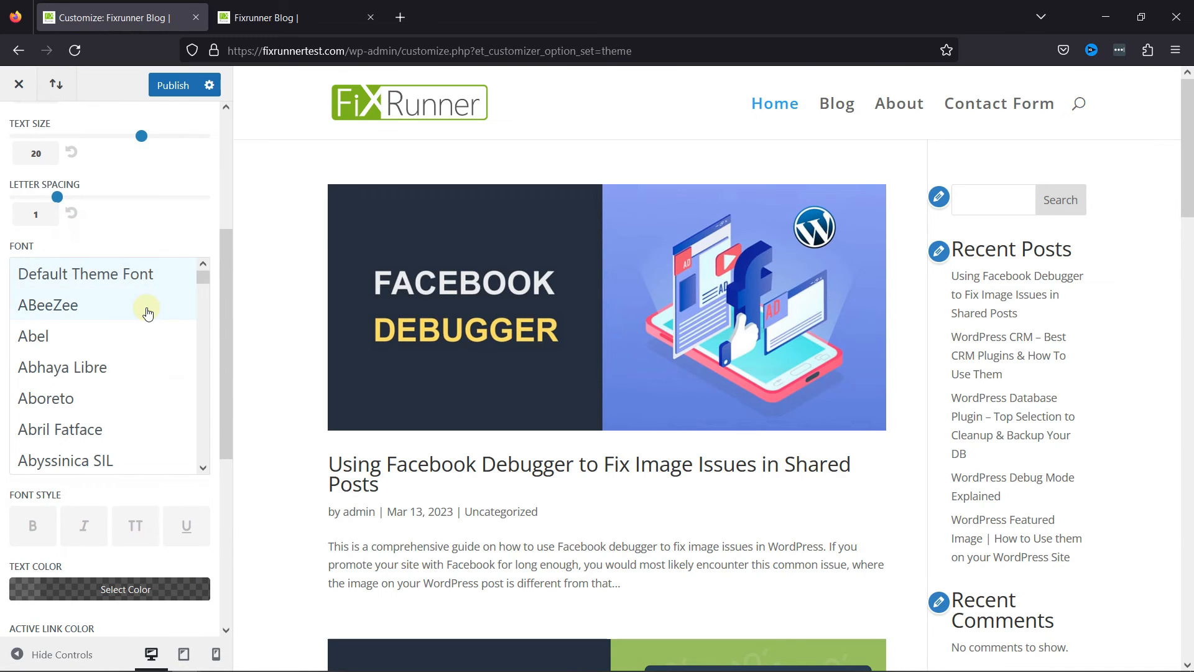
{"action": "left_click", "coordinate": [147, 307]}
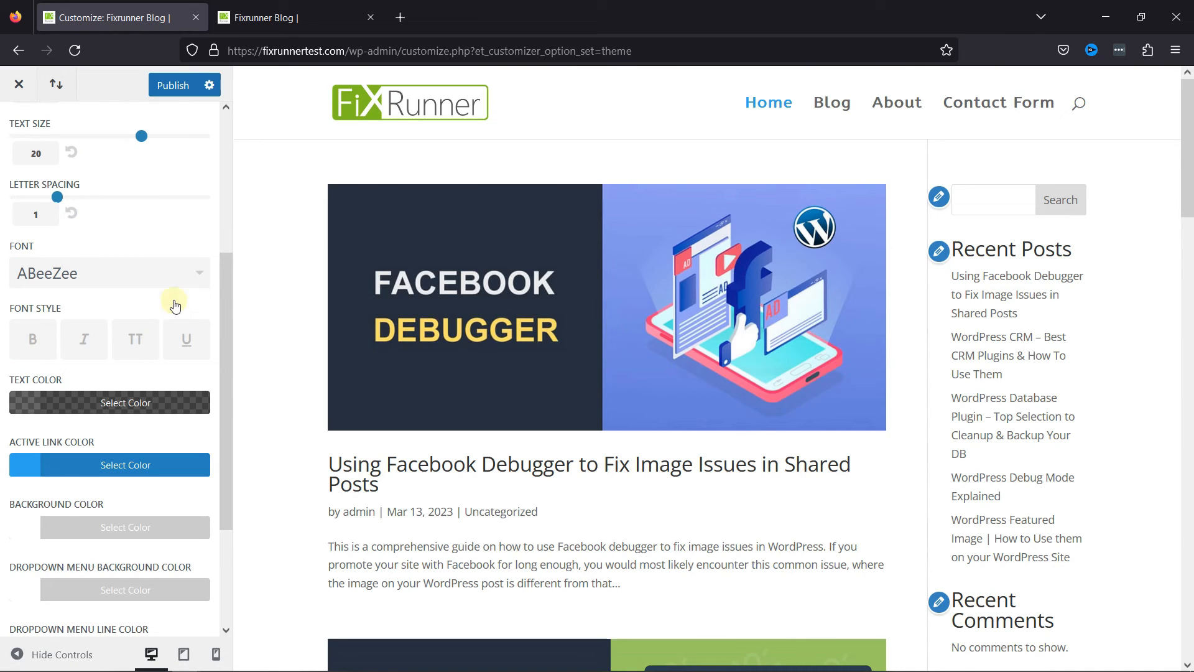
Try the italic, uppercase and underline styles on the menu text, turn them off again, and make it bold.
{"action": "scroll", "coordinate": [177, 391], "scroll_direction": "down", "scroll_amount": 1}
{"action": "scroll", "coordinate": [177, 392], "scroll_direction": "down", "scroll_amount": 1}
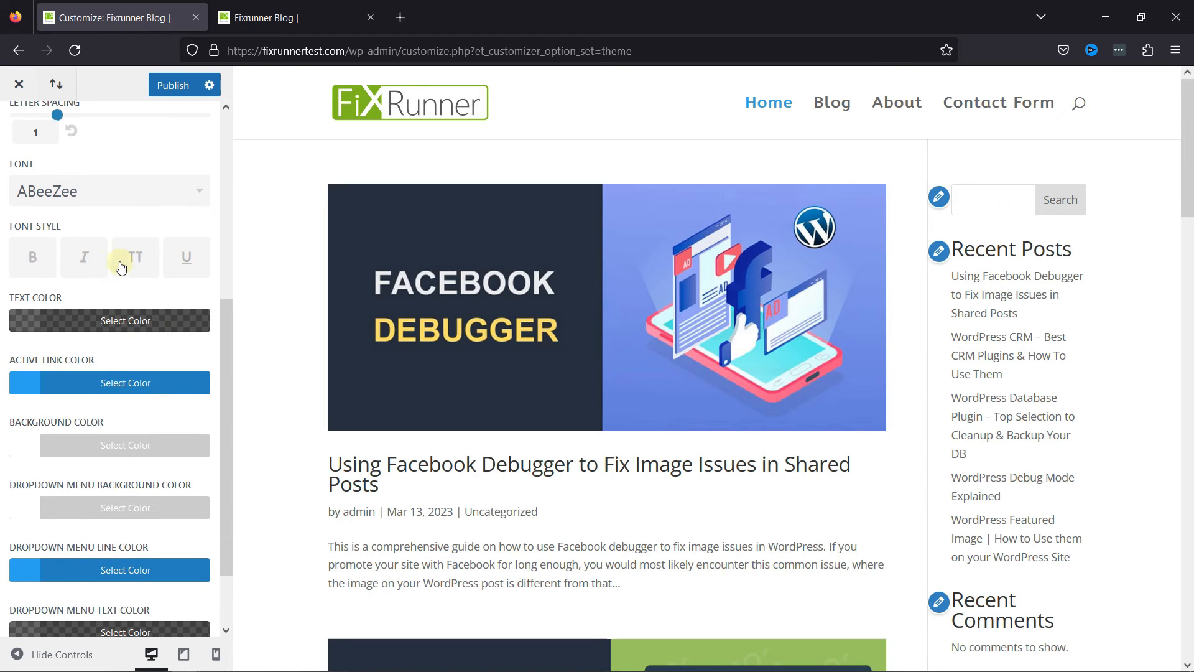
{"action": "left_click", "coordinate": [87, 259]}
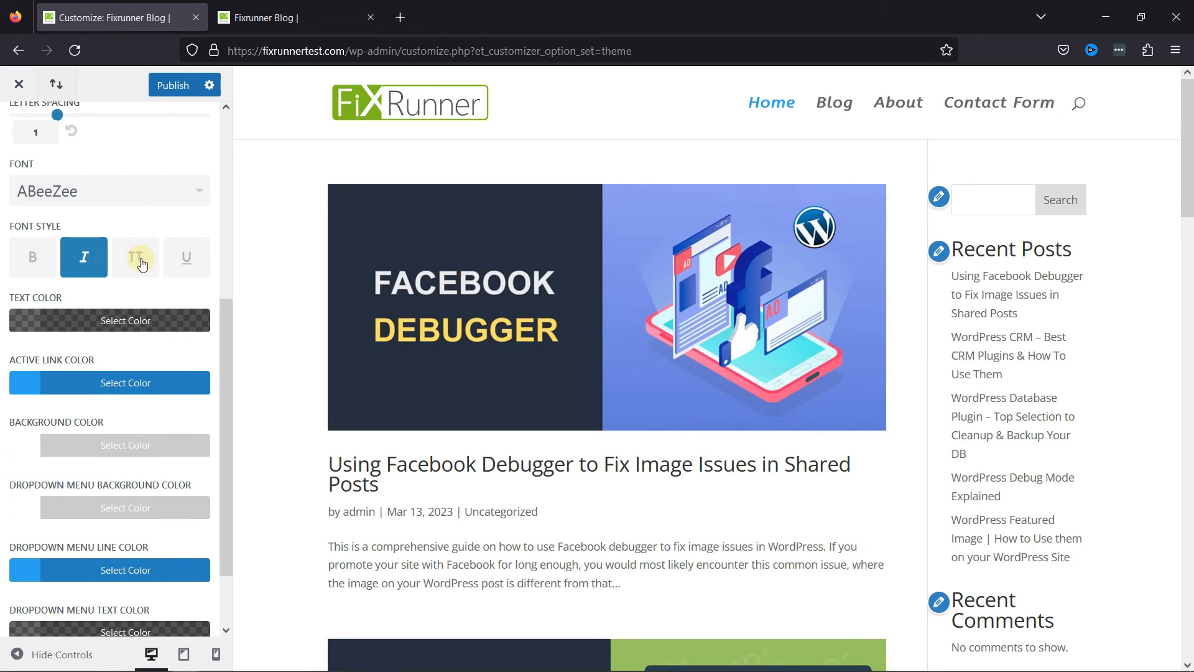
{"action": "left_click", "coordinate": [142, 263]}
{"action": "left_click", "coordinate": [164, 266]}
{"action": "left_click", "coordinate": [167, 262]}
{"action": "left_click", "coordinate": [134, 258]}
{"action": "left_click", "coordinate": [81, 255]}
{"action": "left_click", "coordinate": [34, 258]}
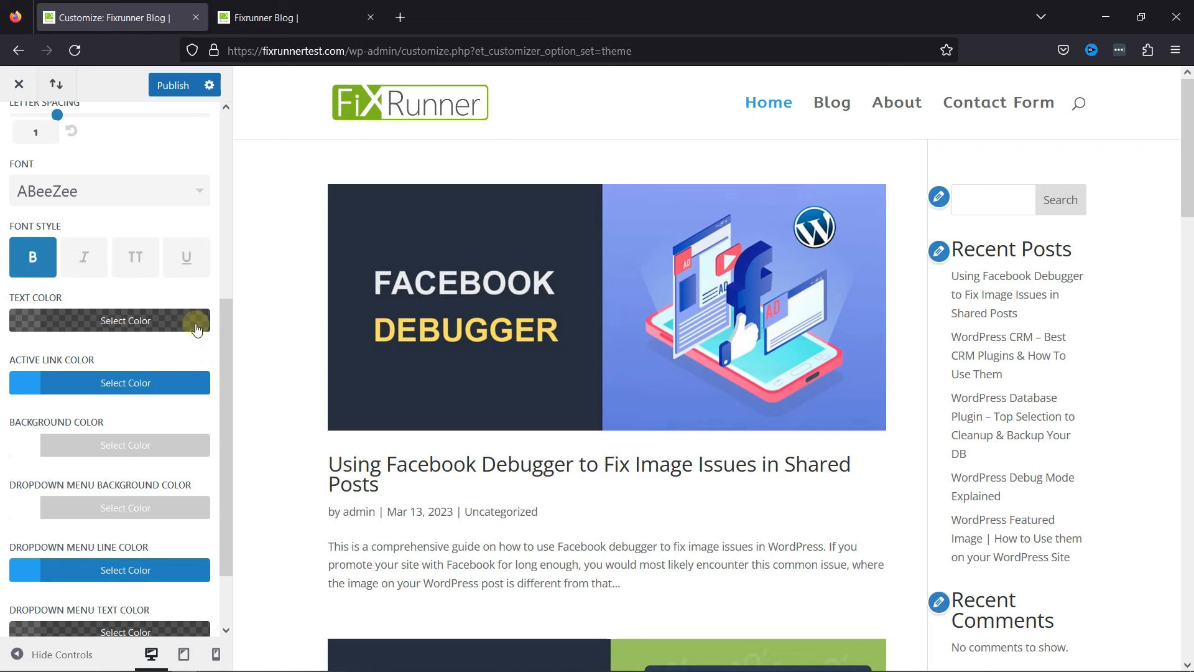
Set the menu's active link color to the green #7cda24 swatch and its text color to #424242.
{"action": "left_click", "coordinate": [179, 385]}
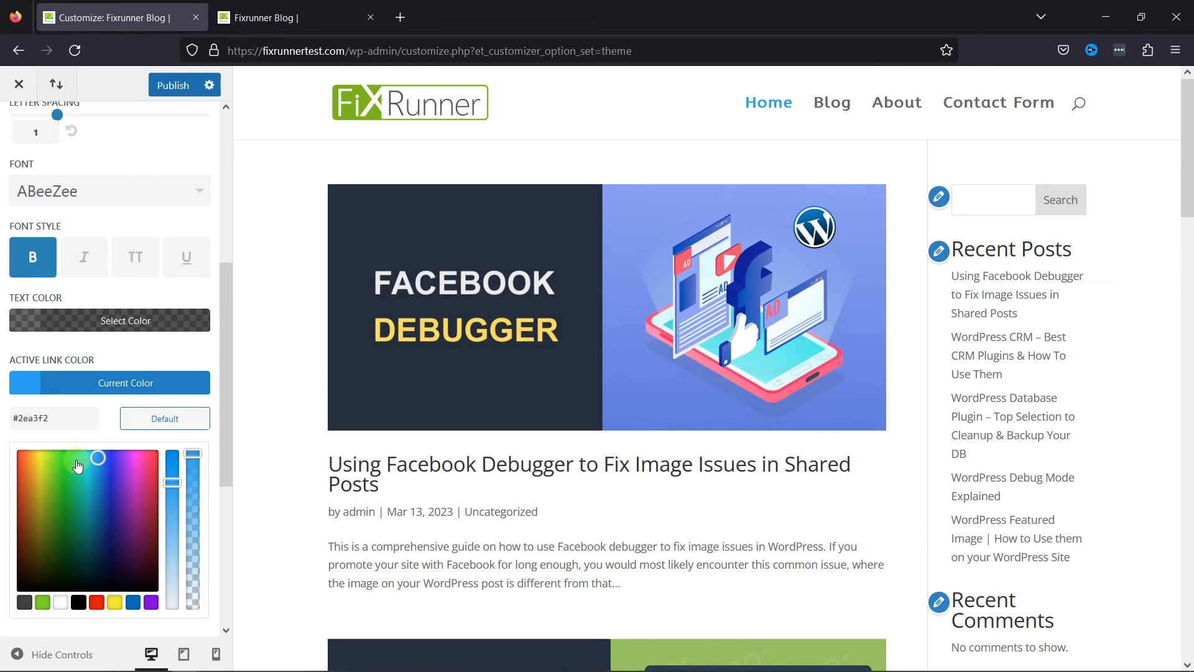
{"action": "left_click", "coordinate": [42, 602]}
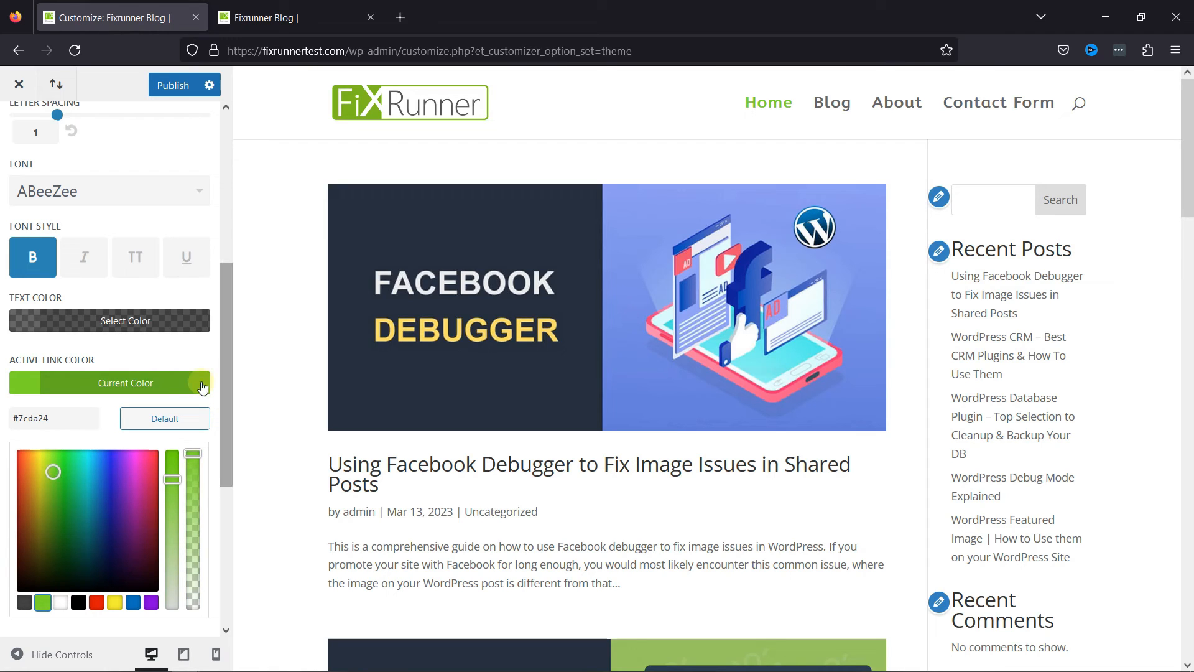
{"action": "left_click", "coordinate": [196, 320]}
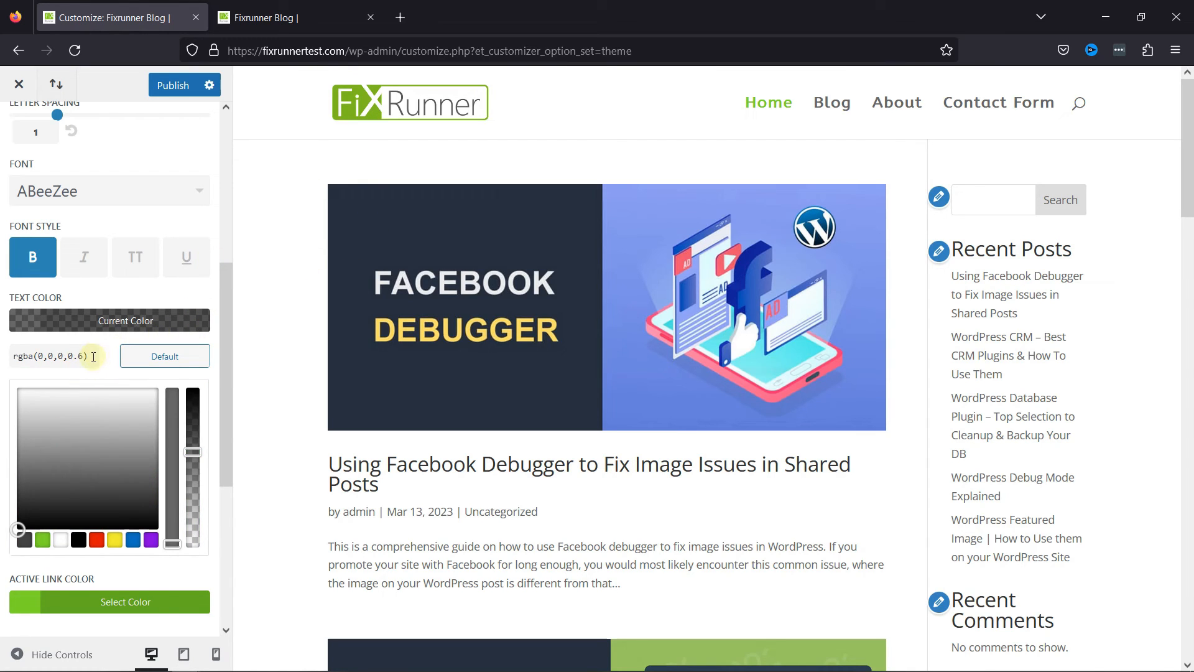
{"action": "left_click_drag", "start_coordinate": [93, 356], "coordinate": [17, 389]}
{"action": "type", "text": "42424"}
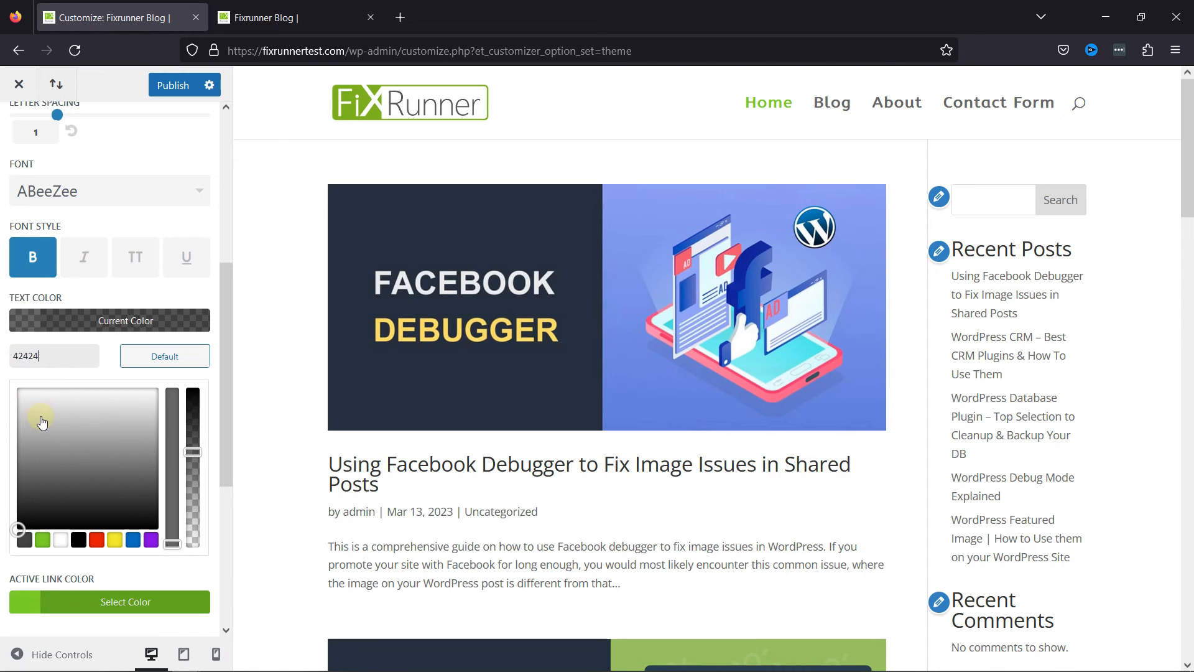
{"action": "type", "text": "2"}
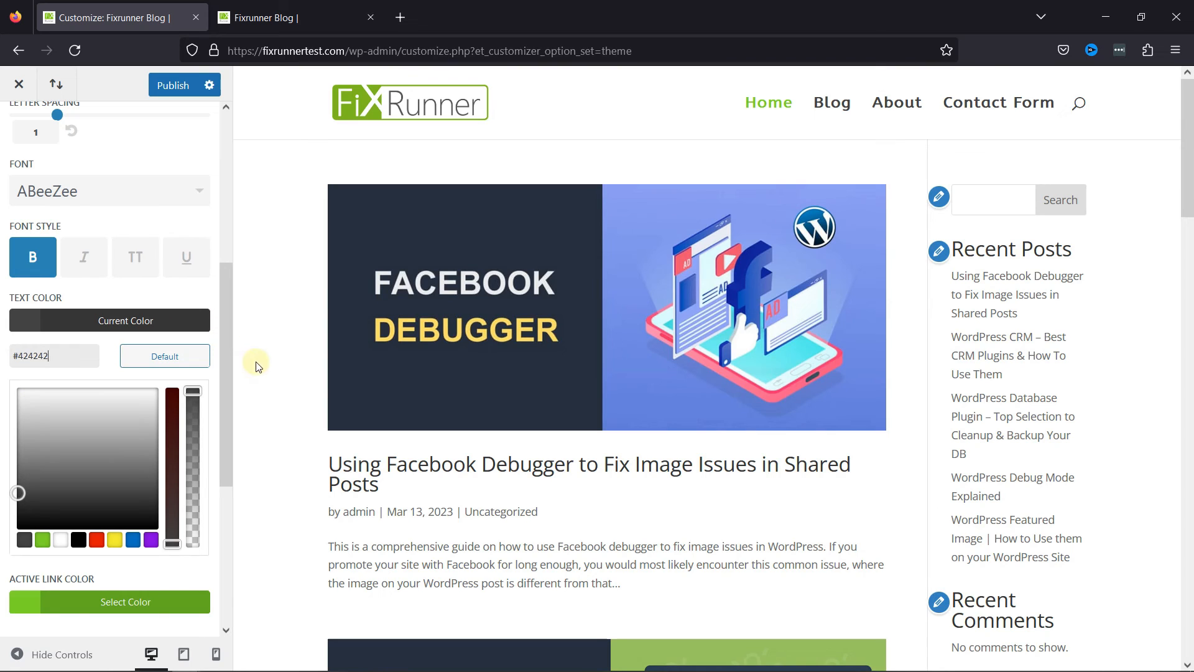
Set the dropdown menu line color to the green #7cda24 swatch.
{"action": "scroll", "coordinate": [163, 498], "scroll_direction": "down", "scroll_amount": 5}
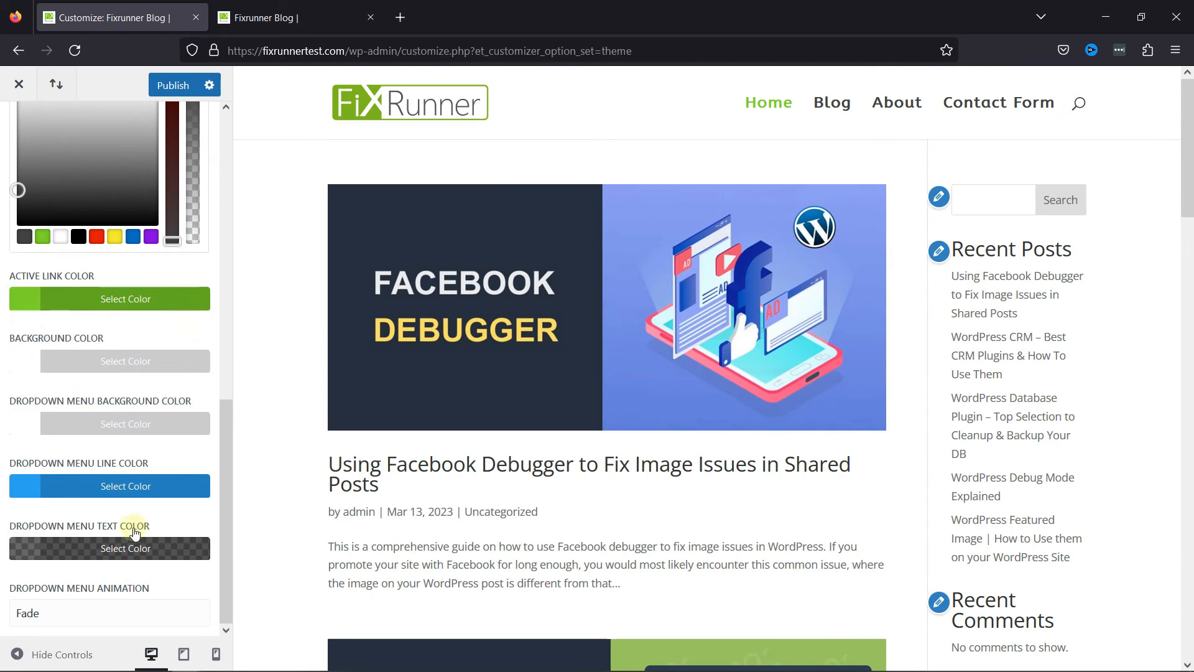
{"action": "left_click", "coordinate": [133, 486]}
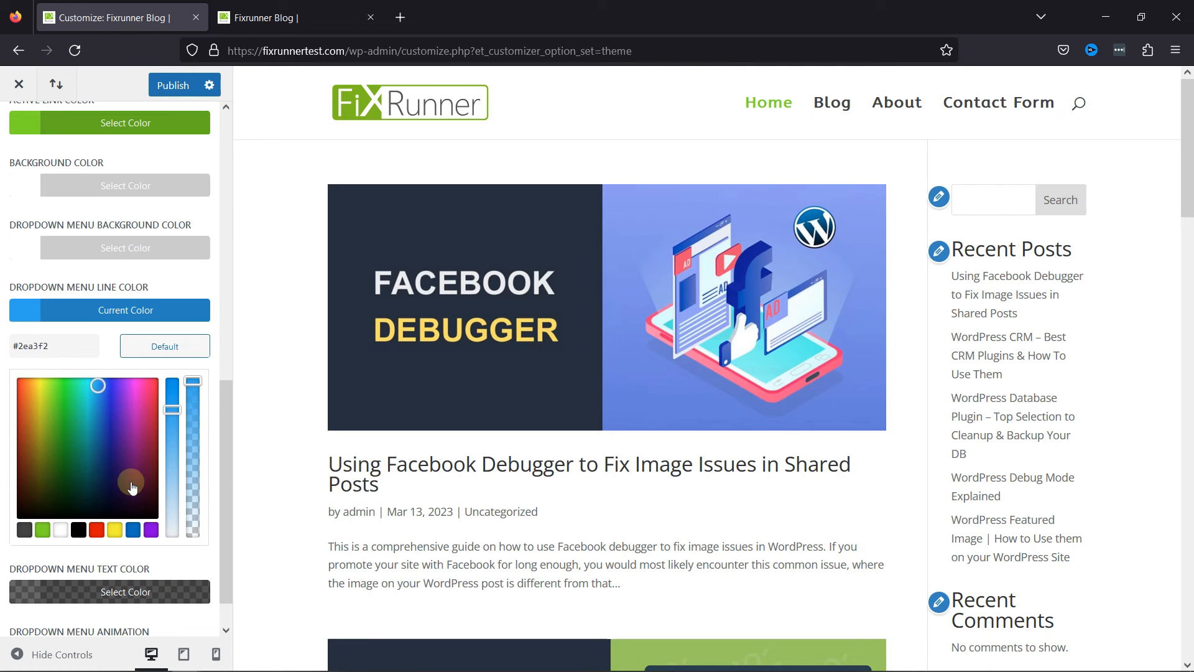
{"action": "left_click", "coordinate": [42, 530]}
{"action": "scroll", "coordinate": [156, 498], "scroll_direction": "down", "scroll_amount": 1}
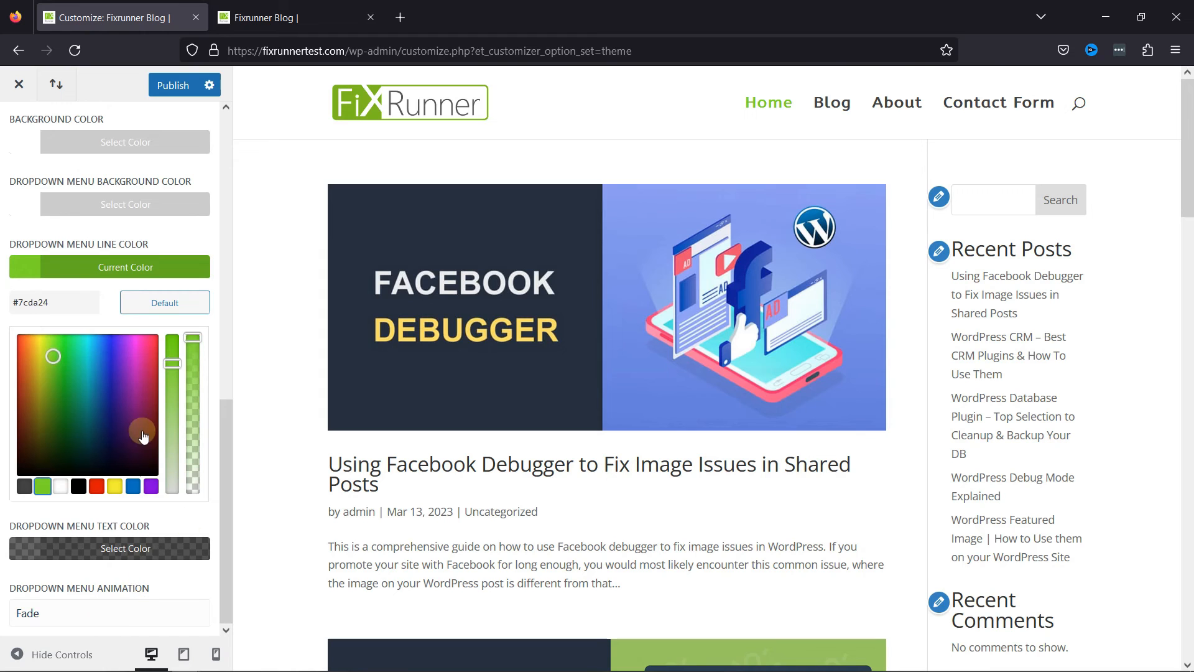
{"action": "scroll", "coordinate": [147, 435], "scroll_direction": "up", "scroll_amount": 6}
{"action": "scroll", "coordinate": [148, 427], "scroll_direction": "up", "scroll_amount": 3}
{"action": "scroll", "coordinate": [149, 426], "scroll_direction": "up", "scroll_amount": 1}
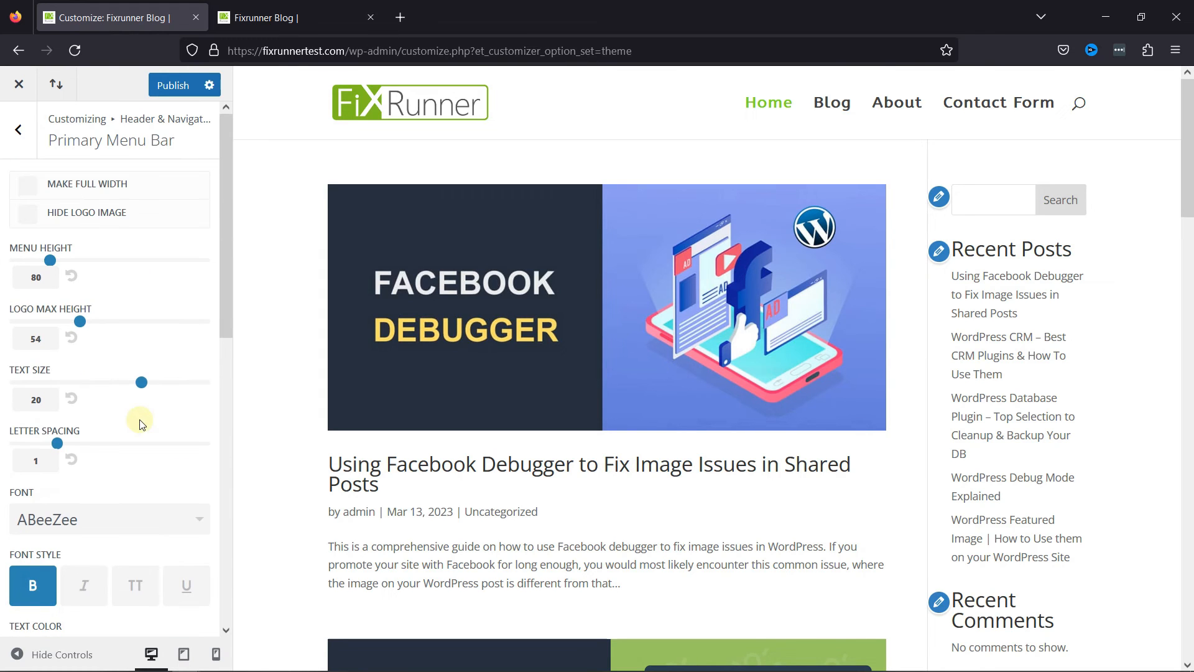
Open the Header Format settings and try the Centered and Centered Inline Logo header styles.
{"action": "scroll", "coordinate": [164, 510], "scroll_direction": "down", "scroll_amount": 10}
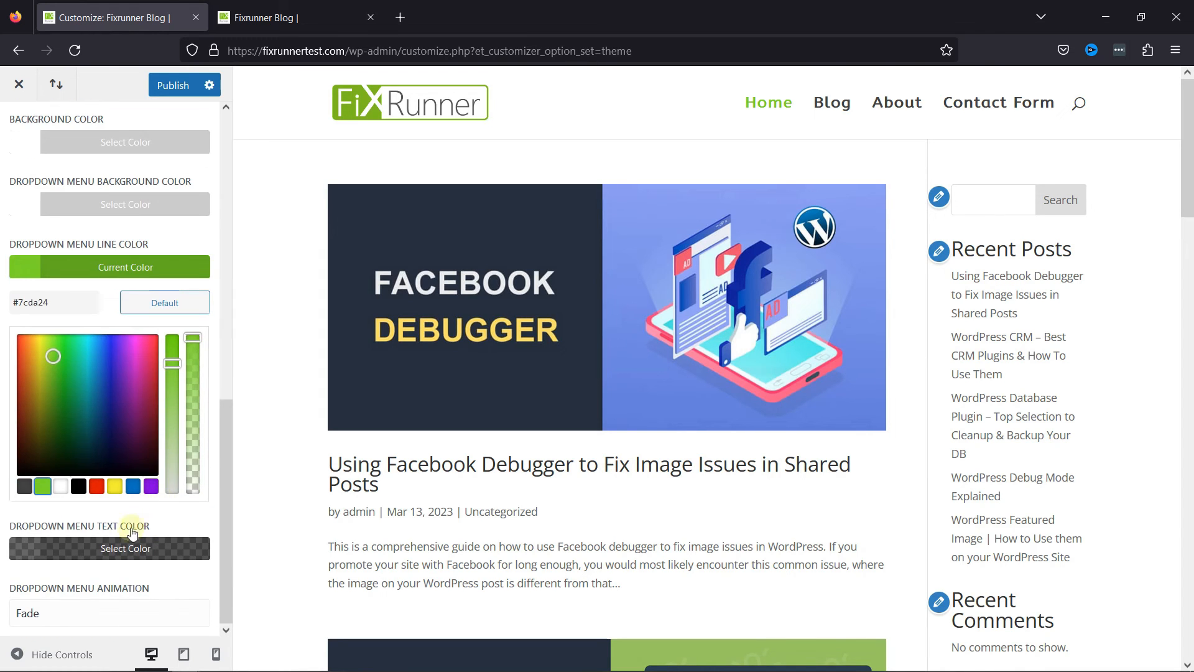
{"action": "scroll", "coordinate": [87, 251], "scroll_direction": "up", "scroll_amount": 7}
{"action": "scroll", "coordinate": [89, 241], "scroll_direction": "up", "scroll_amount": 6}
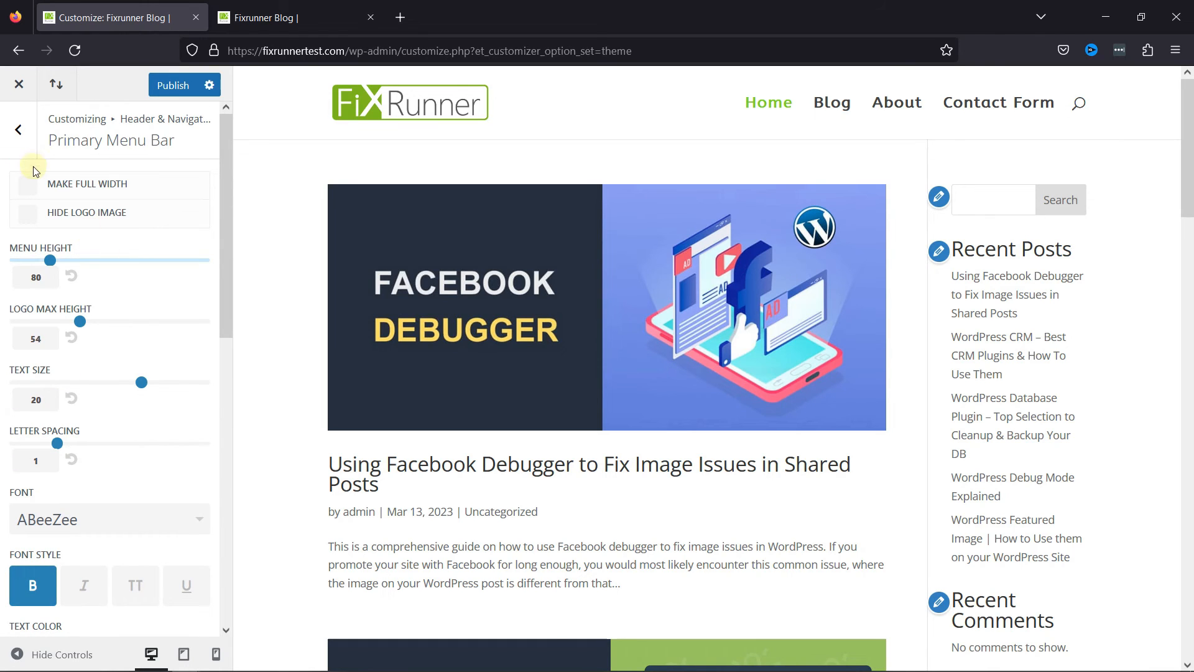
{"action": "left_click", "coordinate": [18, 130]}
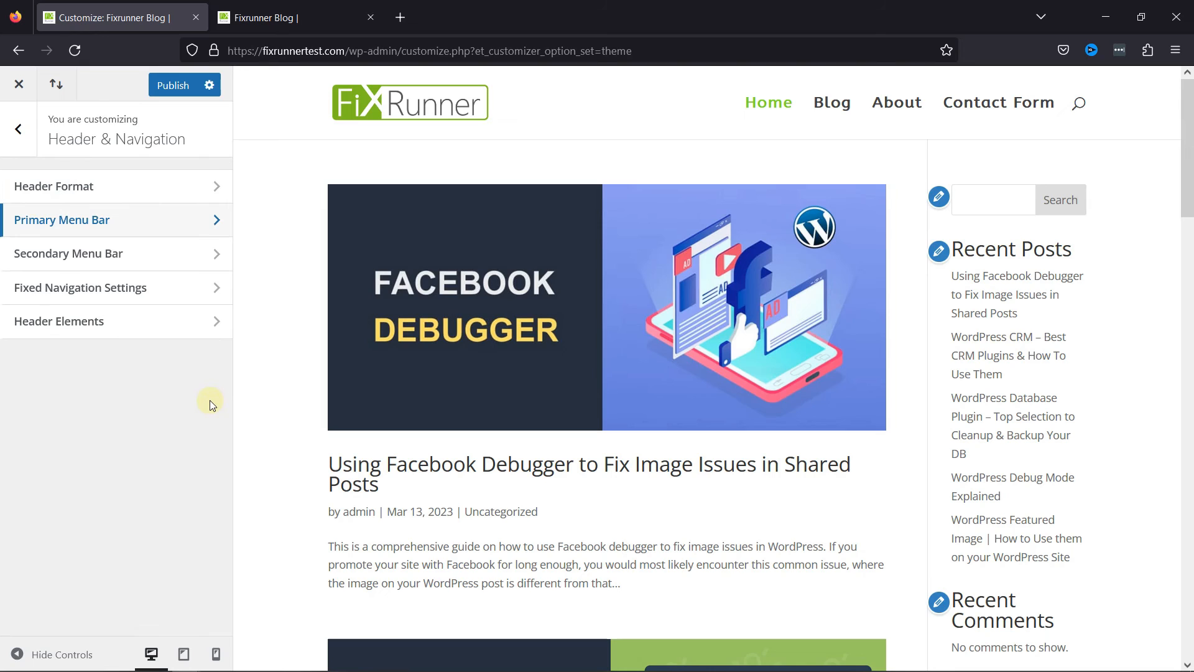
{"action": "left_click", "coordinate": [86, 194]}
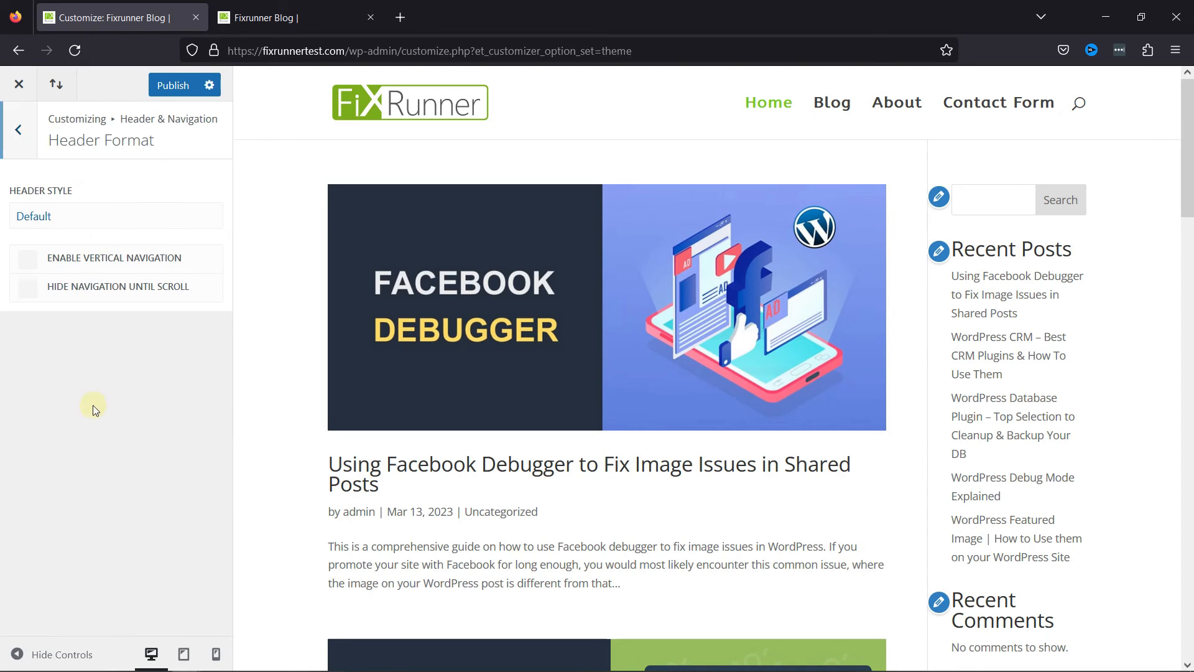
{"action": "left_click", "coordinate": [80, 217]}
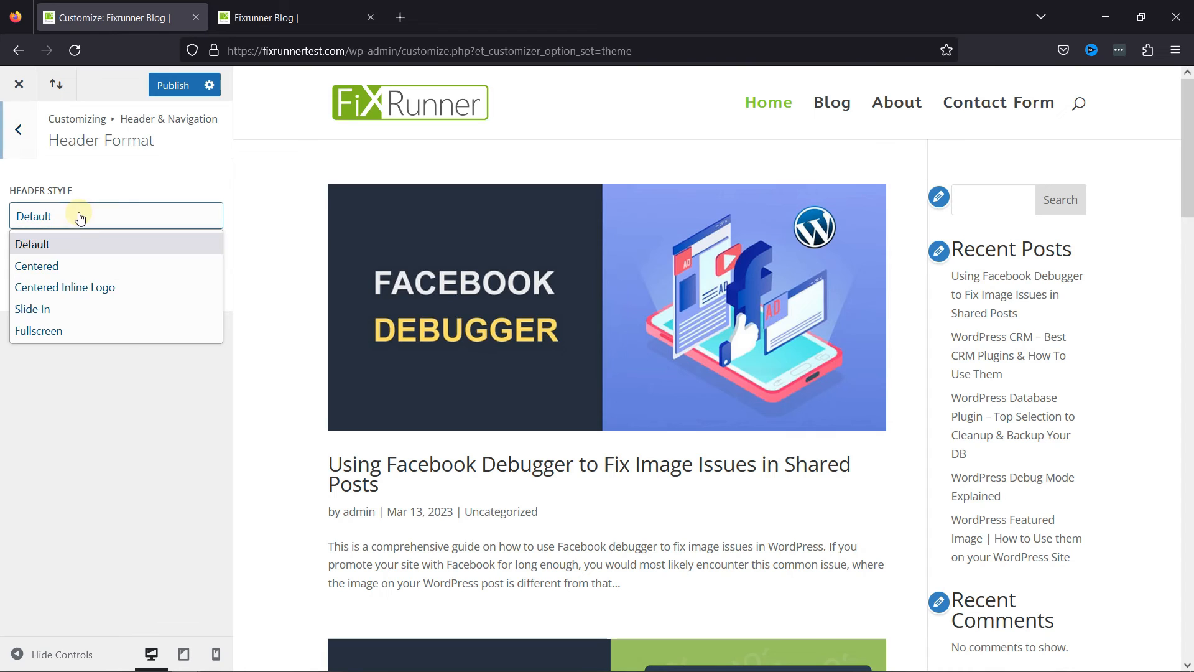
{"action": "left_click", "coordinate": [110, 268]}
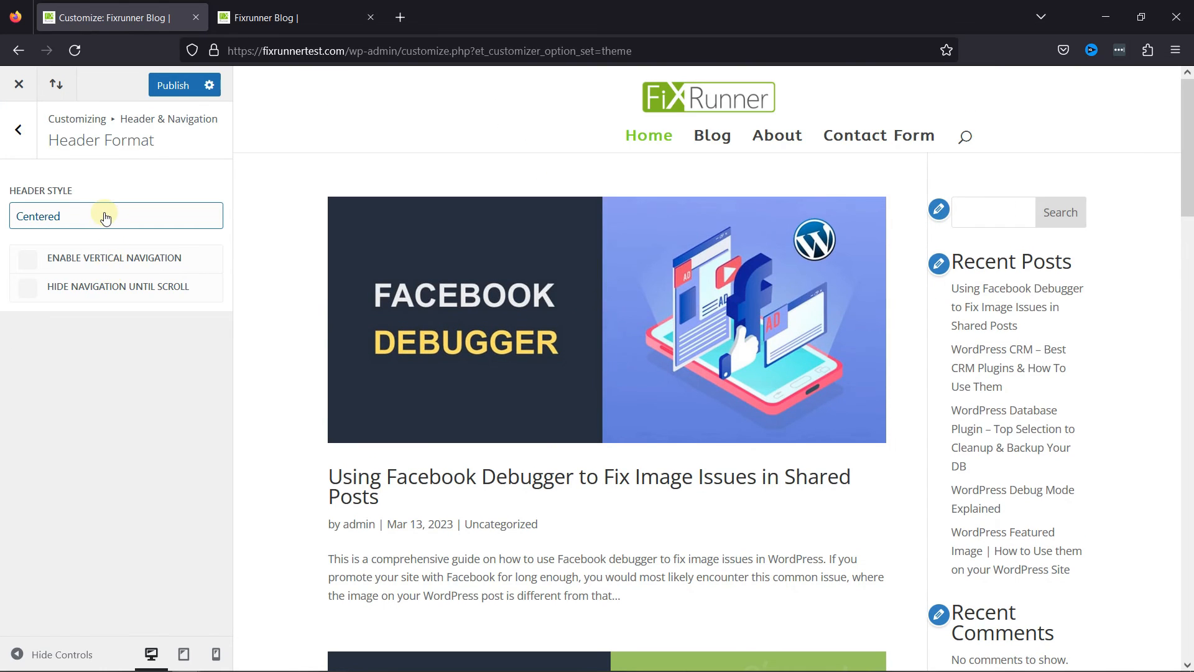
{"action": "left_click", "coordinate": [106, 218]}
{"action": "left_click", "coordinate": [101, 286]}
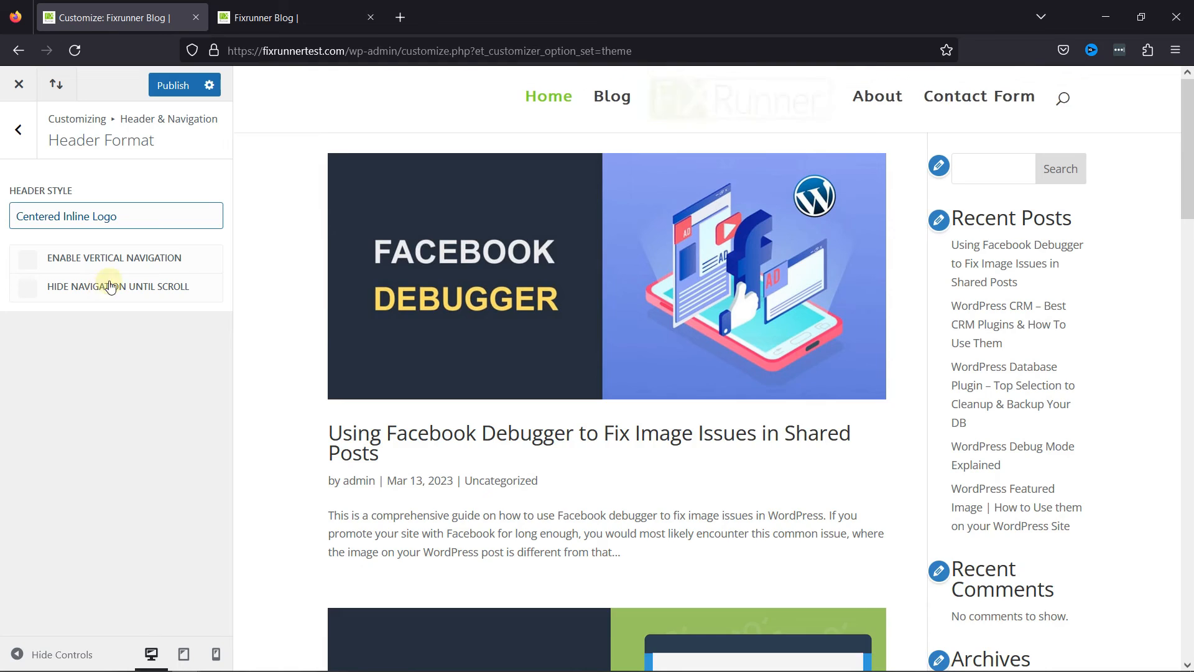
Try the Slide In header style, opening and closing its slide-in menu in the preview.
{"action": "left_click", "coordinate": [113, 226]}
{"action": "left_click", "coordinate": [122, 301]}
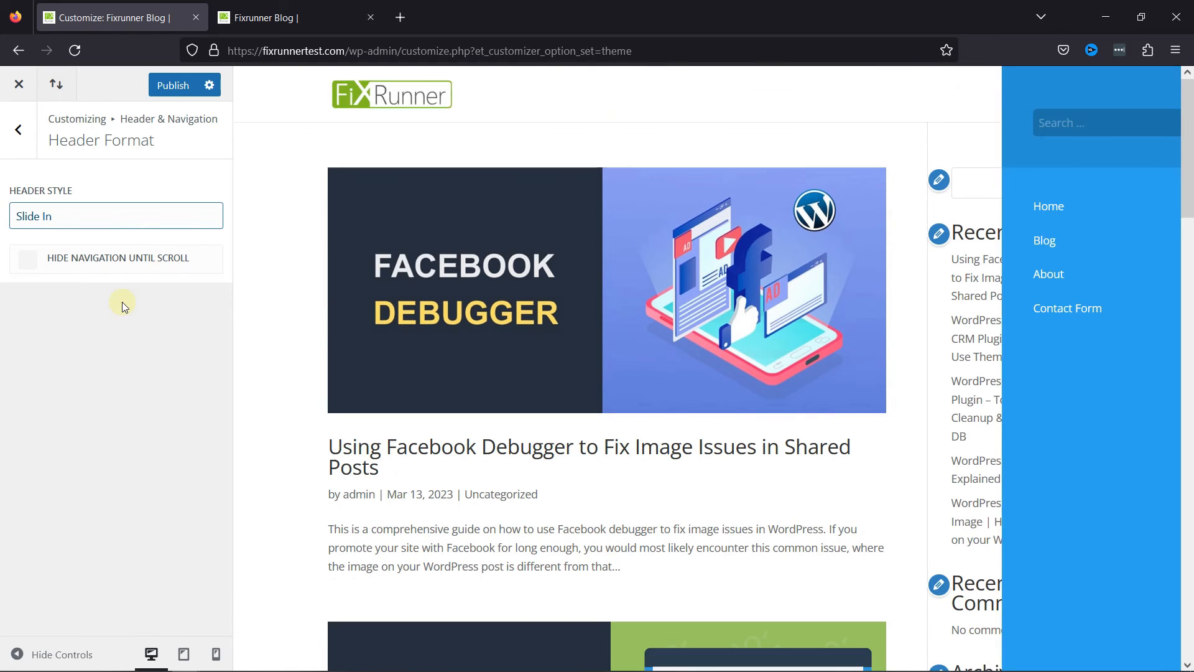
{"action": "left_click", "coordinate": [1074, 101]}
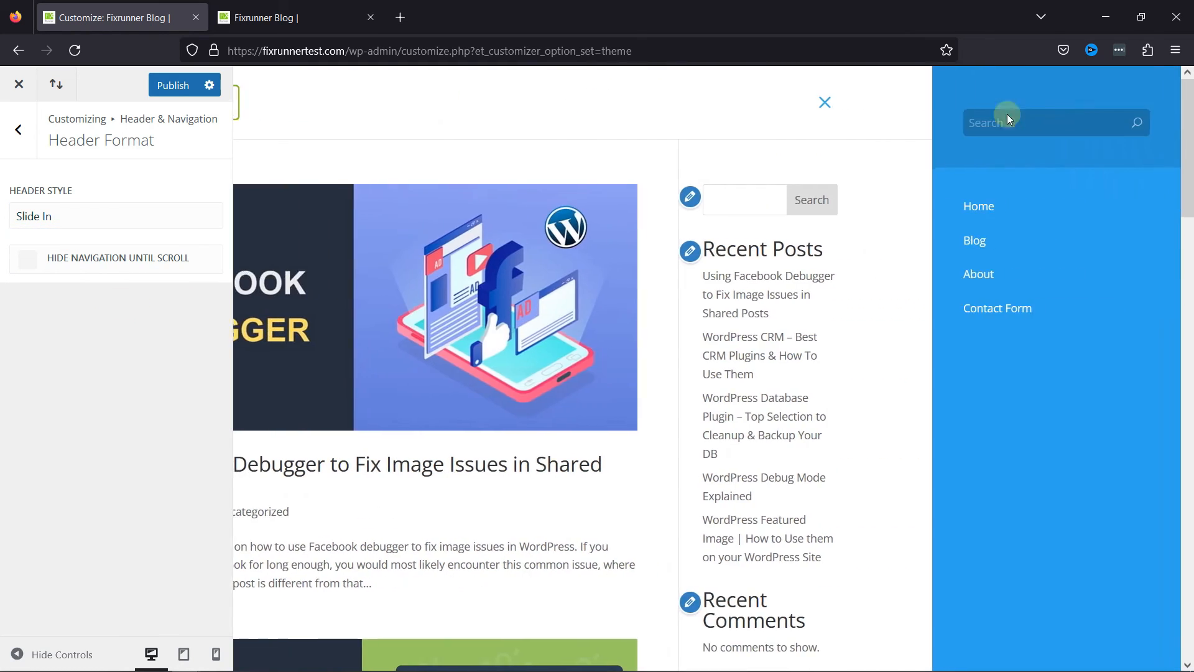
{"action": "left_click", "coordinate": [826, 102]}
Try the Fullscreen header style and return the header style to Default.
{"action": "left_click", "coordinate": [54, 220]}
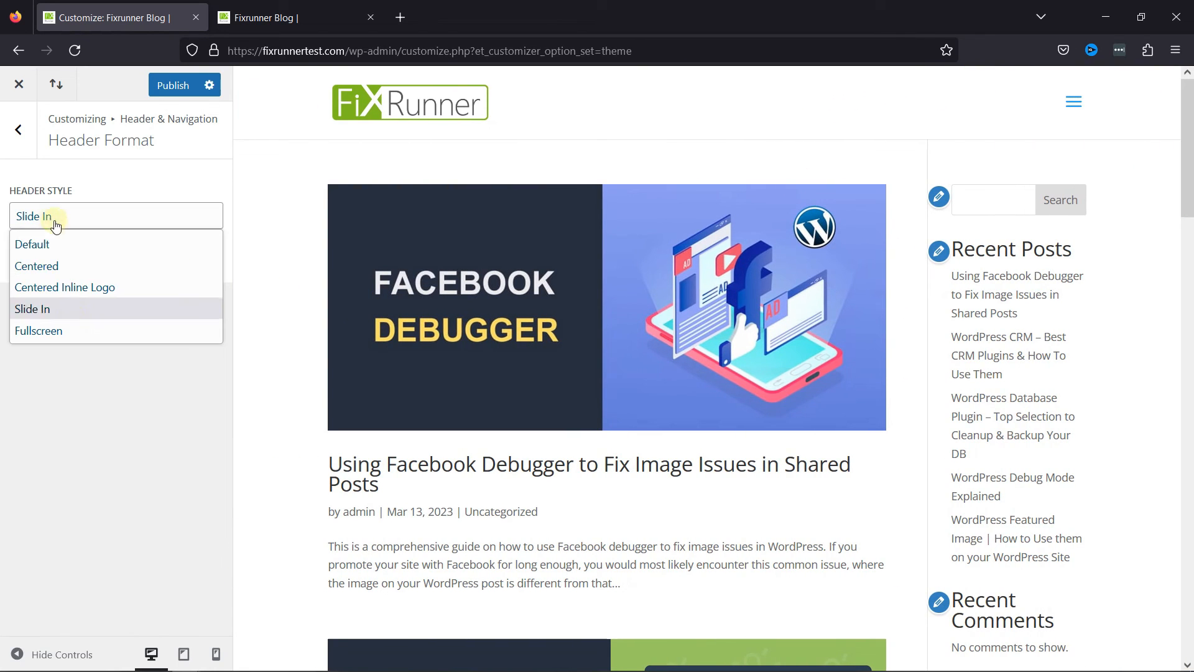
{"action": "left_click", "coordinate": [54, 329]}
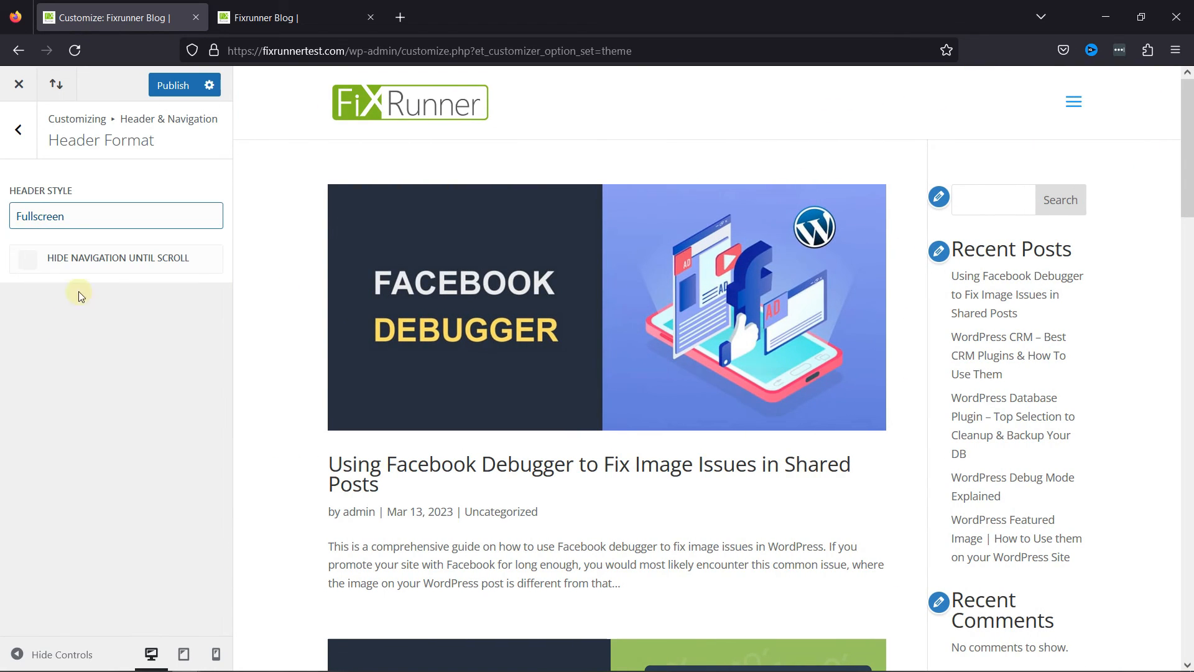
{"action": "left_click", "coordinate": [97, 224]}
{"action": "left_click", "coordinate": [68, 244]}
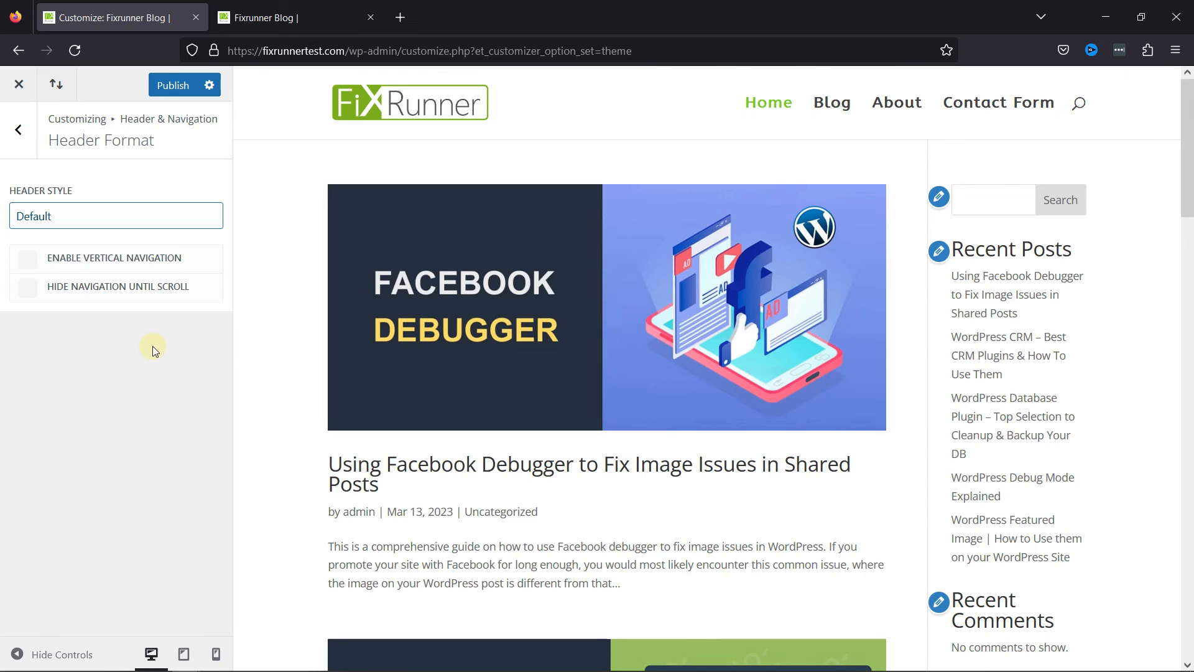
Try hiding the navigation until scroll, check it in the preview, and return to the Header & Navigation settings.
{"action": "left_click", "coordinate": [133, 288]}
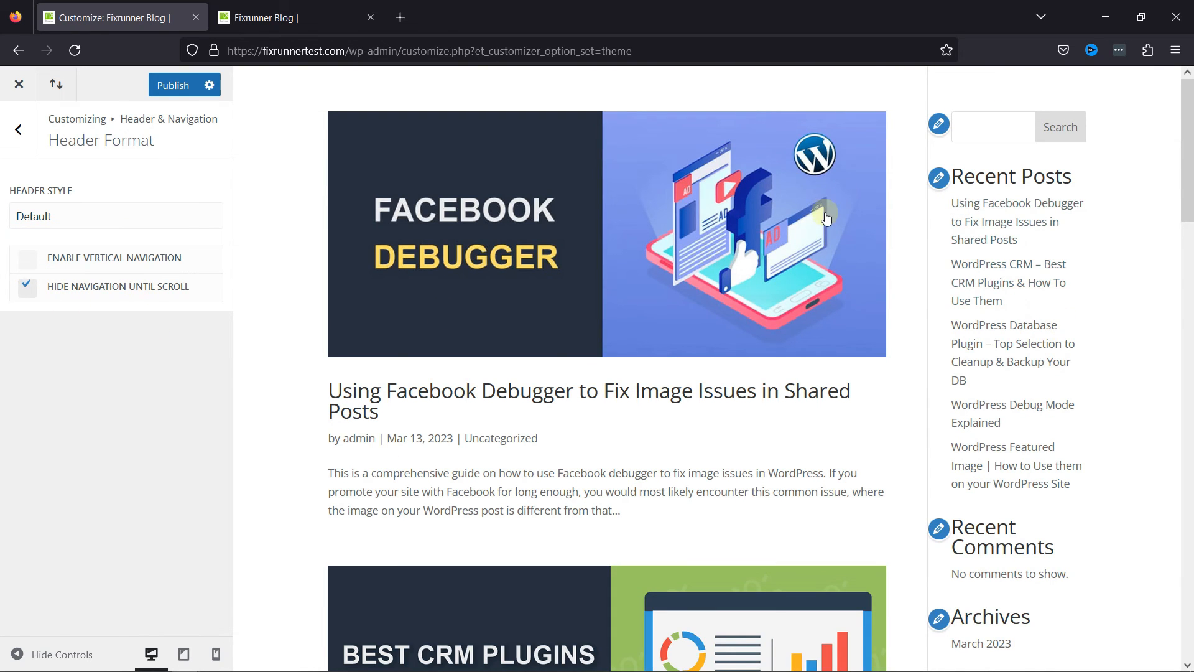
{"action": "scroll", "coordinate": [967, 235], "scroll_direction": "down", "scroll_amount": 5}
{"action": "left_click", "coordinate": [18, 130]}
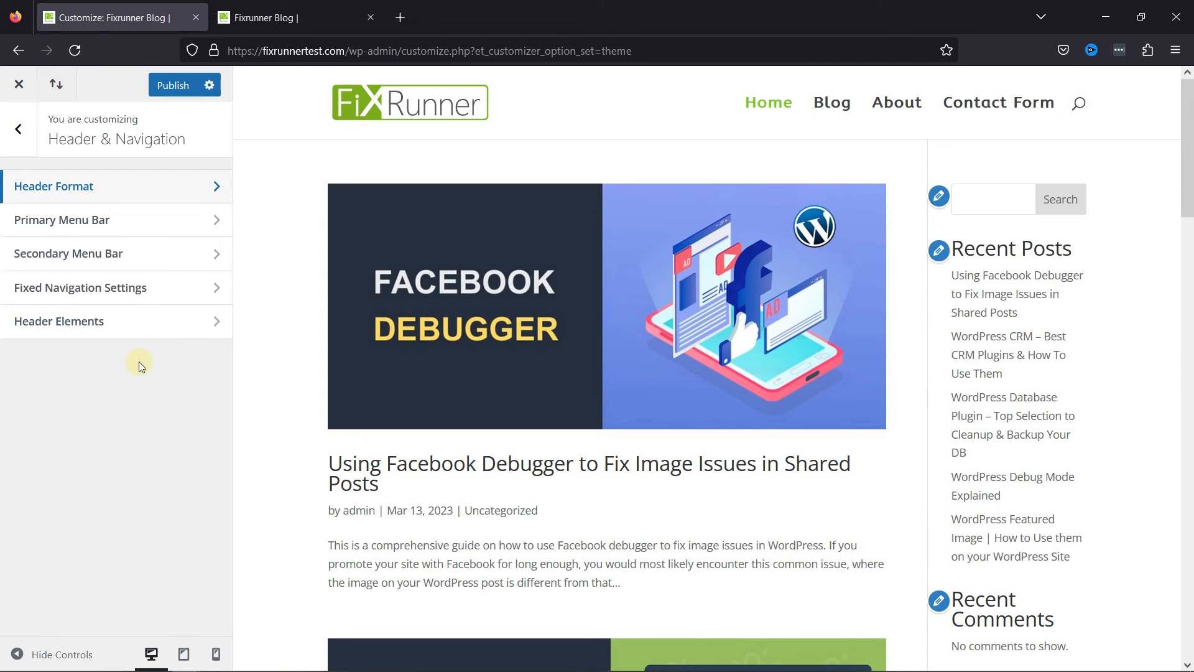
Publish the theme customizations and reload the live blog page to check the menu bar.
{"action": "left_click", "coordinate": [172, 87]}
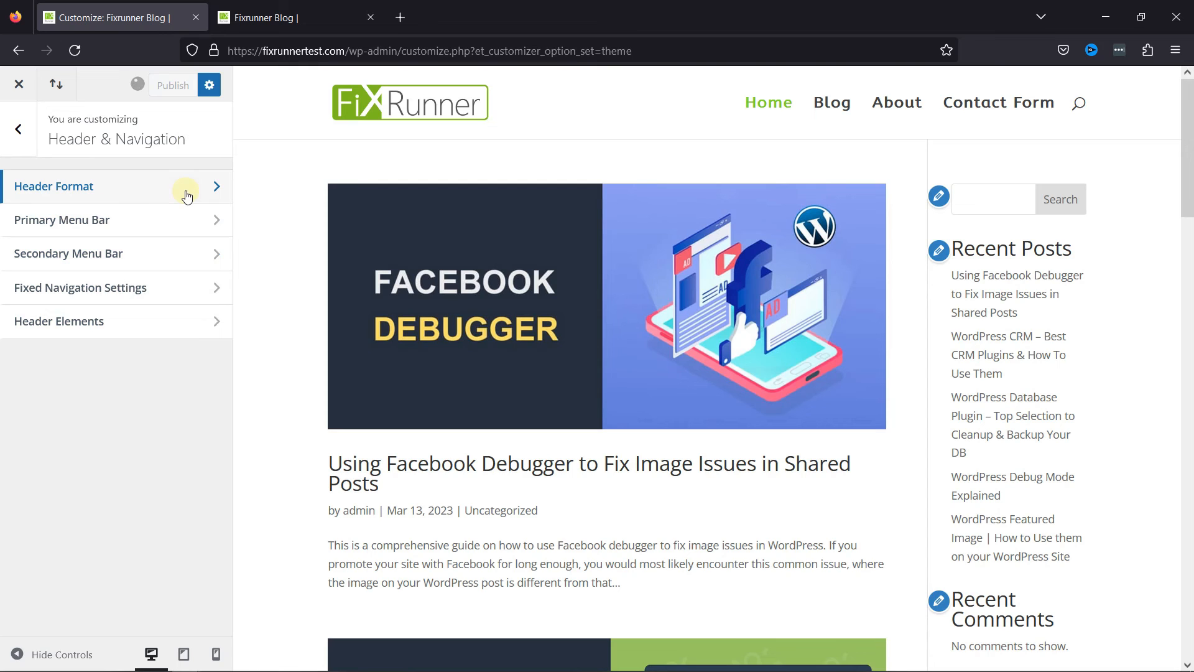
{"action": "left_click", "coordinate": [286, 17]}
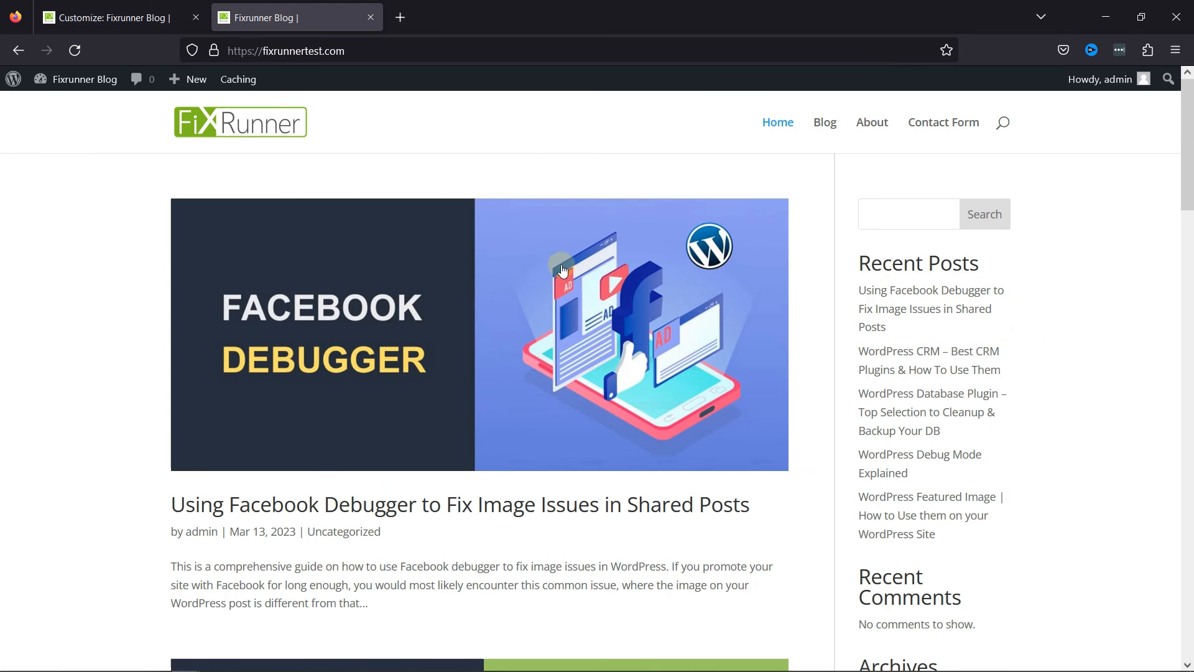
{"action": "left_click", "coordinate": [76, 49]}
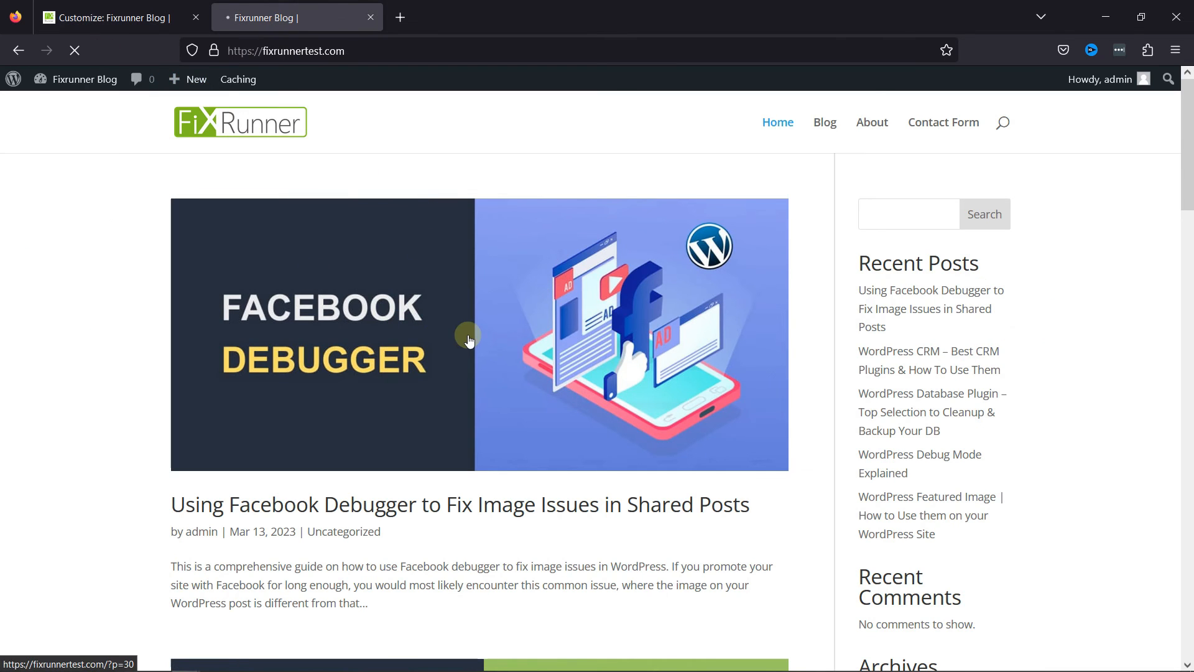
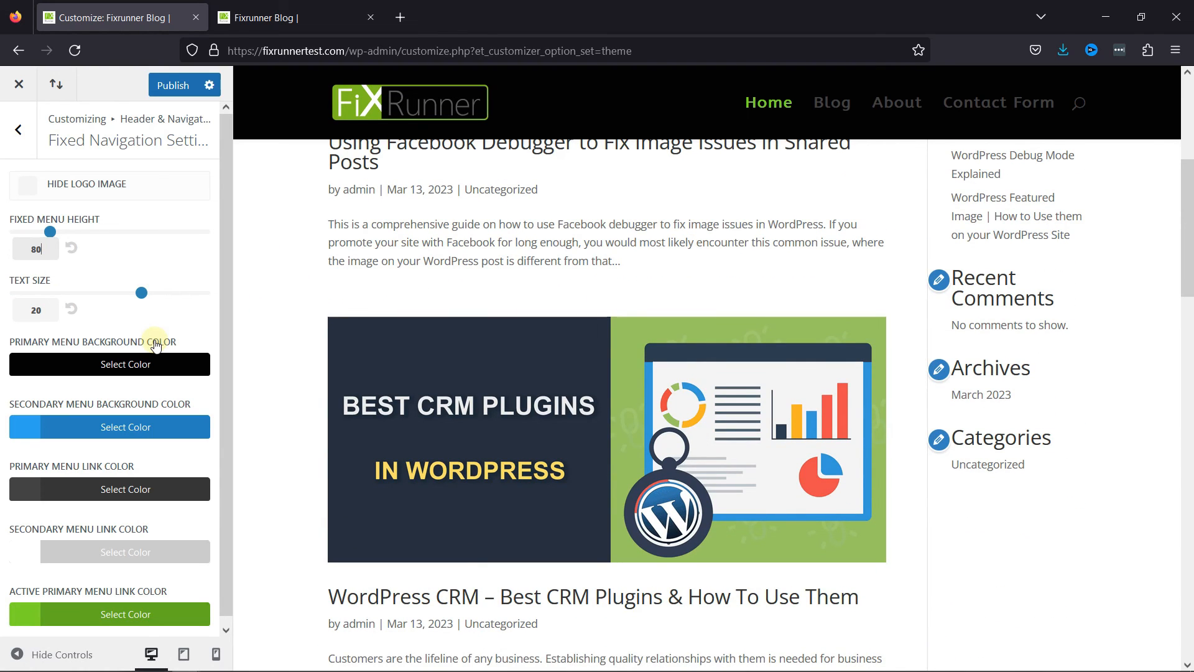
Set the fixed navigation's primary menu background color to light gray.
{"action": "left_click", "coordinate": [128, 365]}
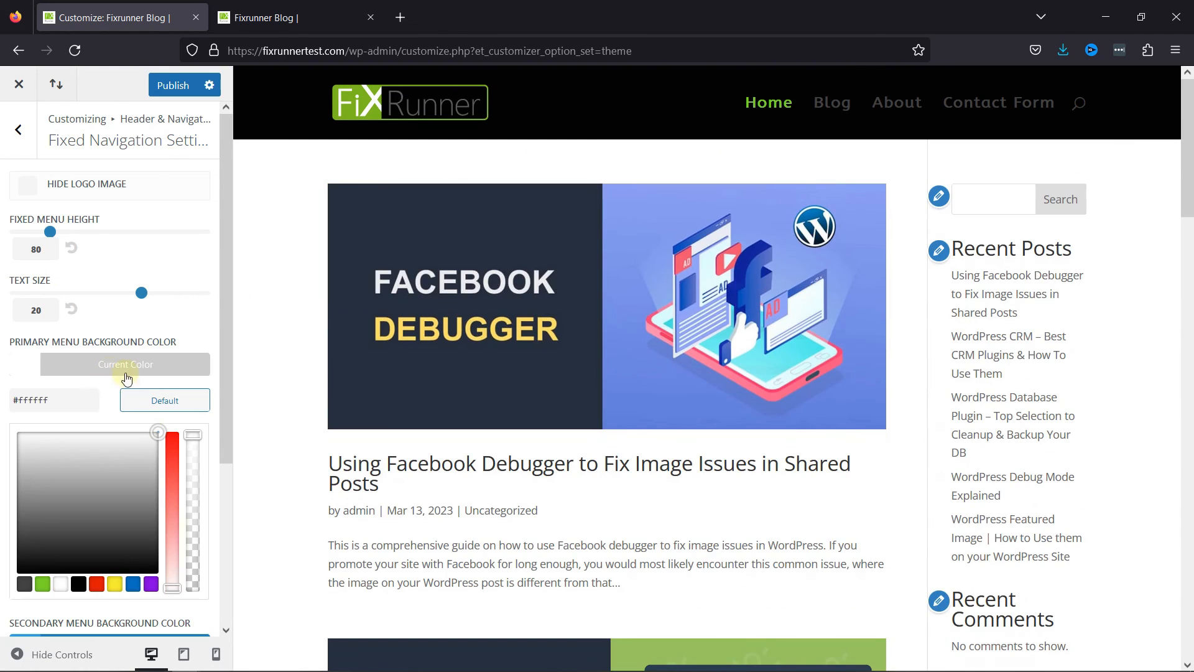
{"action": "left_click", "coordinate": [199, 320]}
{"action": "left_click", "coordinate": [32, 367]}
{"action": "left_click_drag", "start_coordinate": [65, 505], "coordinate": [102, 456]}
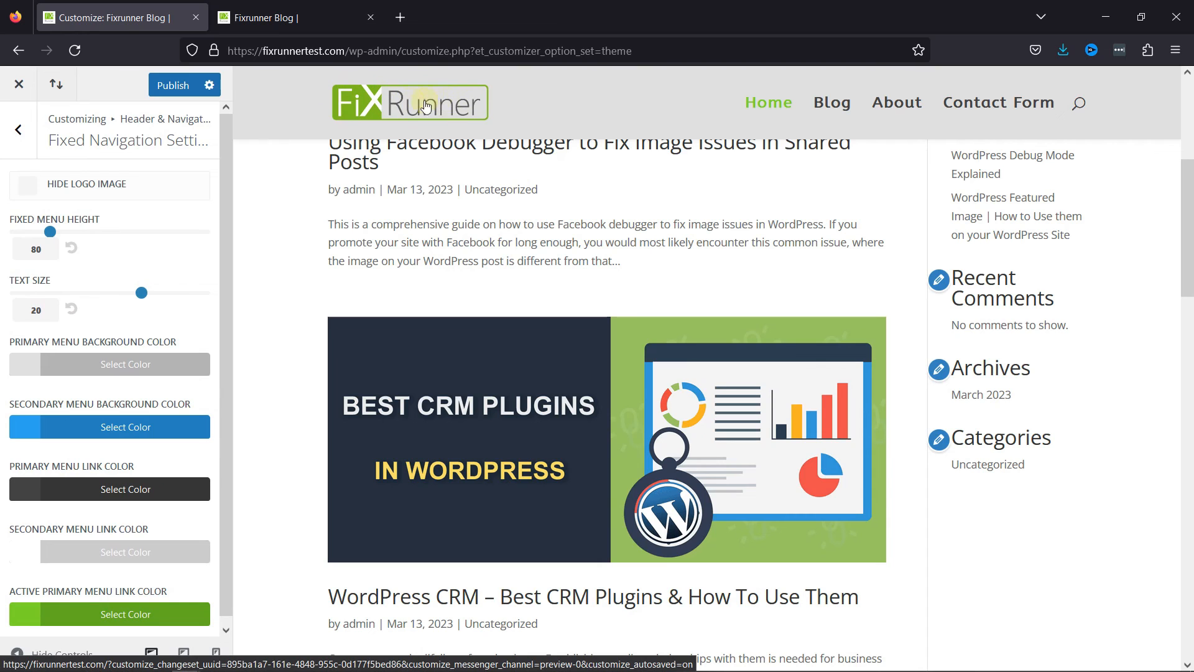
Paste an Additional CSS rule for .et-fixed-header #logo with content: url(FIXED_LOGO_URL_HERE) and check the header in the preview.
{"action": "left_click", "coordinate": [26, 135]}
{"action": "left_click", "coordinate": [25, 135]}
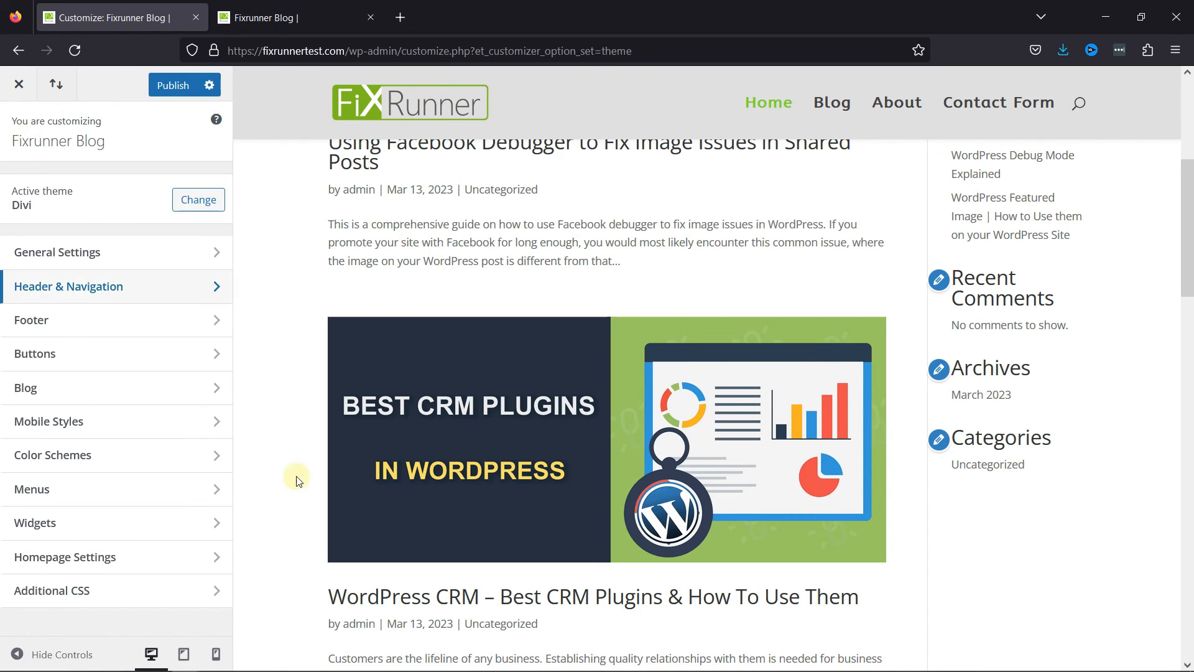
{"action": "left_click", "coordinate": [176, 597]}
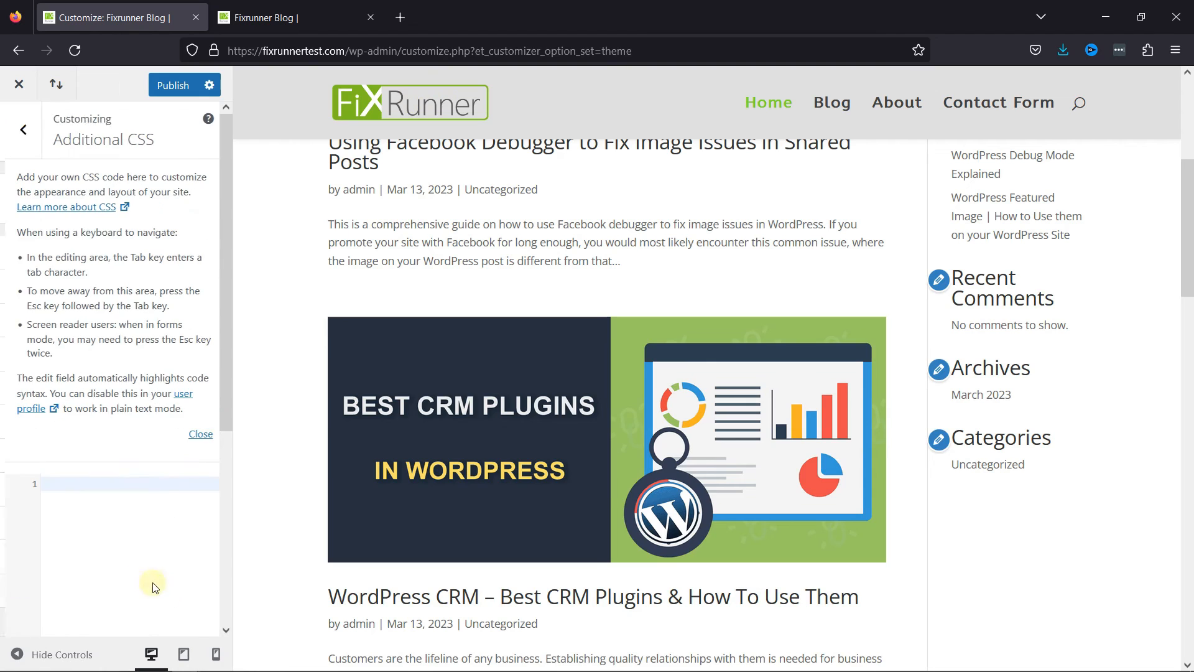
{"action": "left_click", "coordinate": [197, 434]}
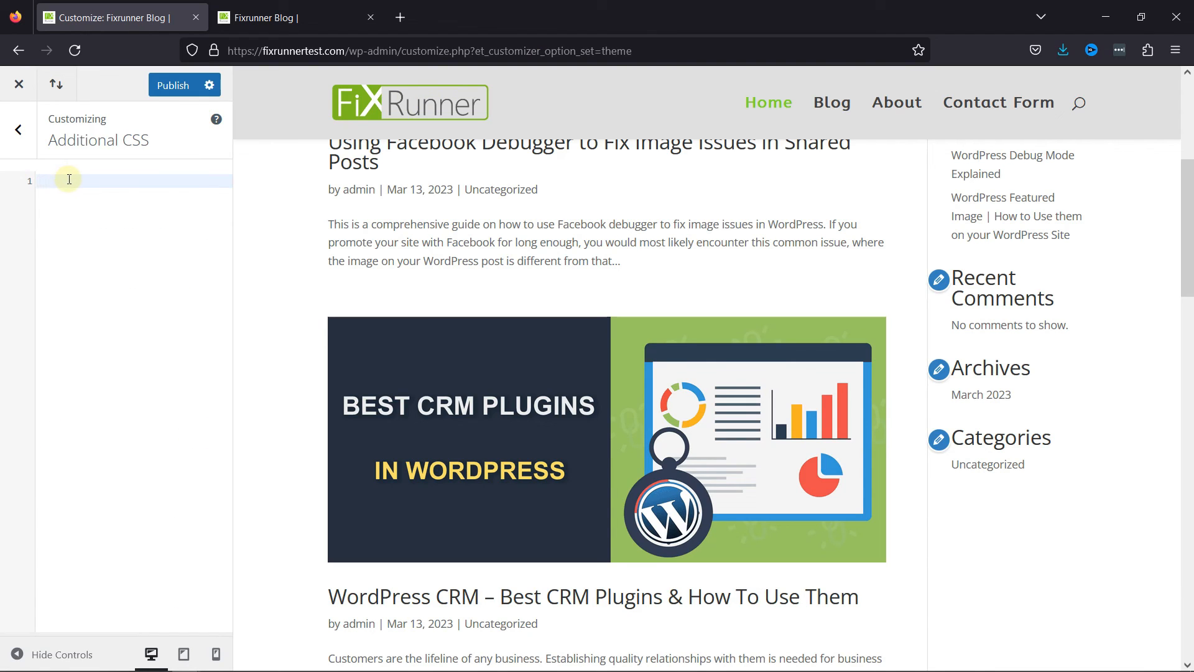
{"action": "type", "text": ".et-fixed-header #logo {     content: url(FIXED_LOGO_URL_HERE); }"}
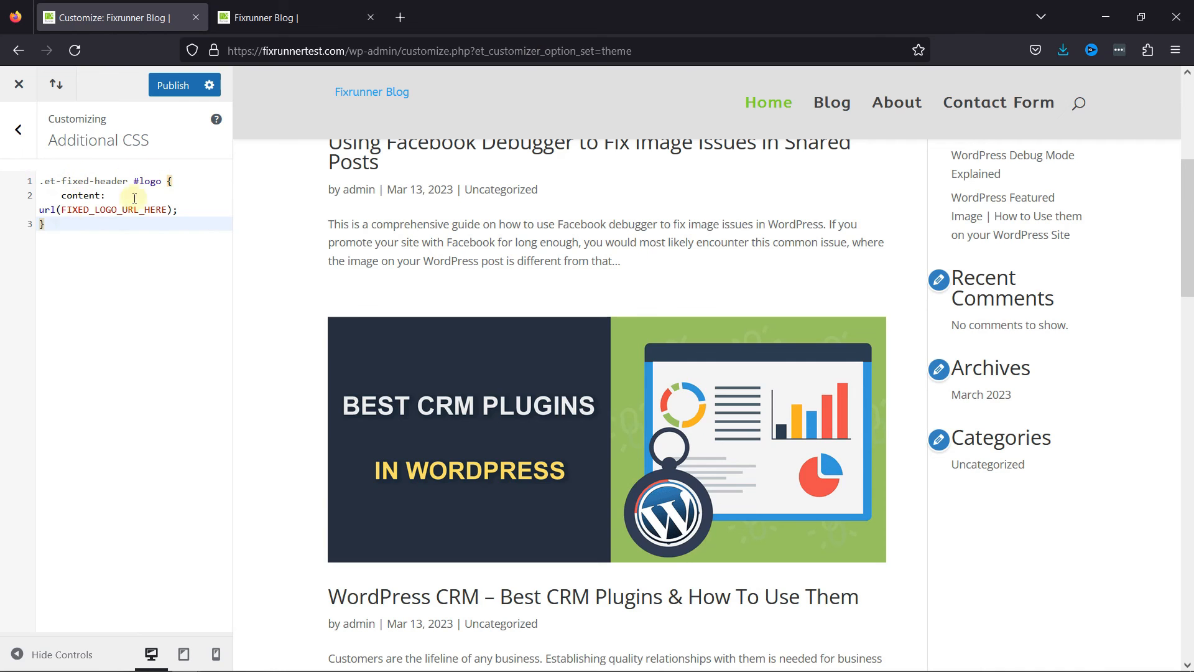
{"action": "scroll", "coordinate": [469, 228], "scroll_direction": "up", "scroll_amount": 3}
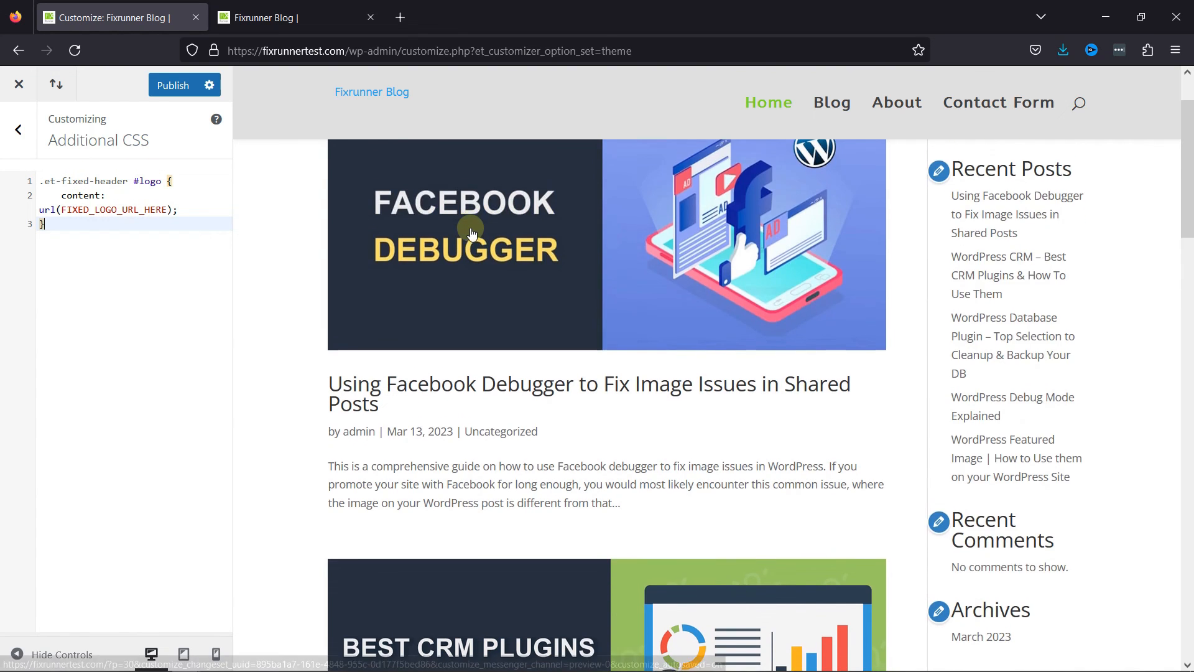
{"action": "scroll", "coordinate": [469, 230], "scroll_direction": "down", "scroll_amount": 2}
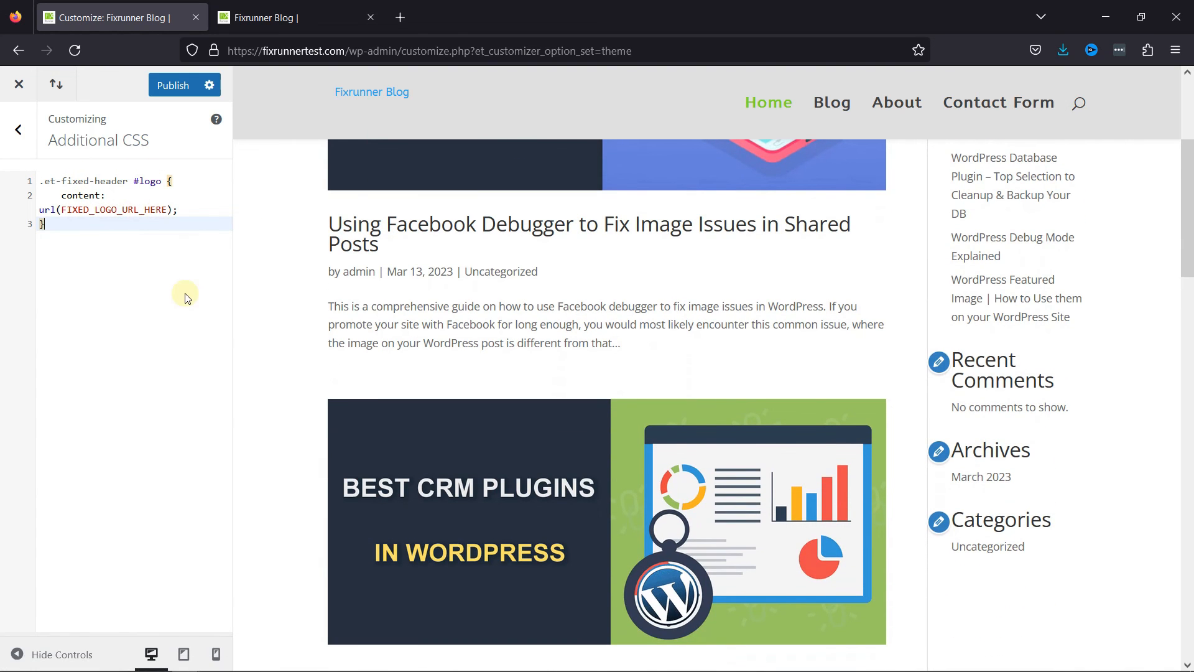
{"action": "scroll", "coordinate": [556, 249], "scroll_direction": "up", "scroll_amount": 3}
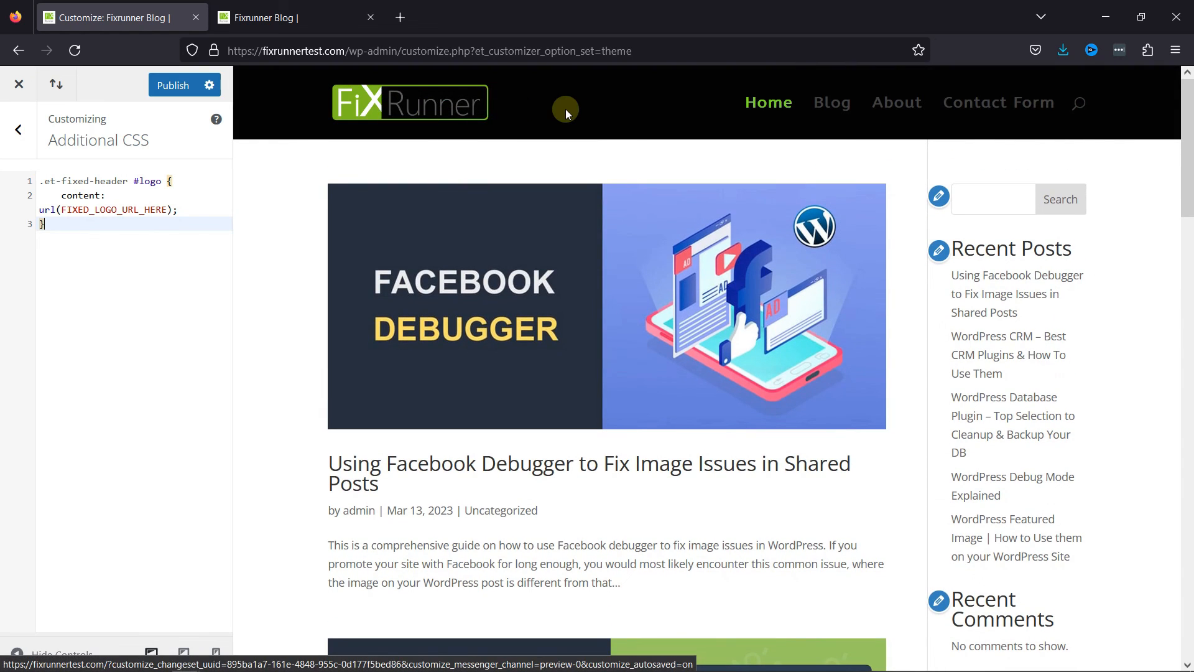
{"action": "scroll", "coordinate": [577, 110], "scroll_direction": "down", "scroll_amount": 5}
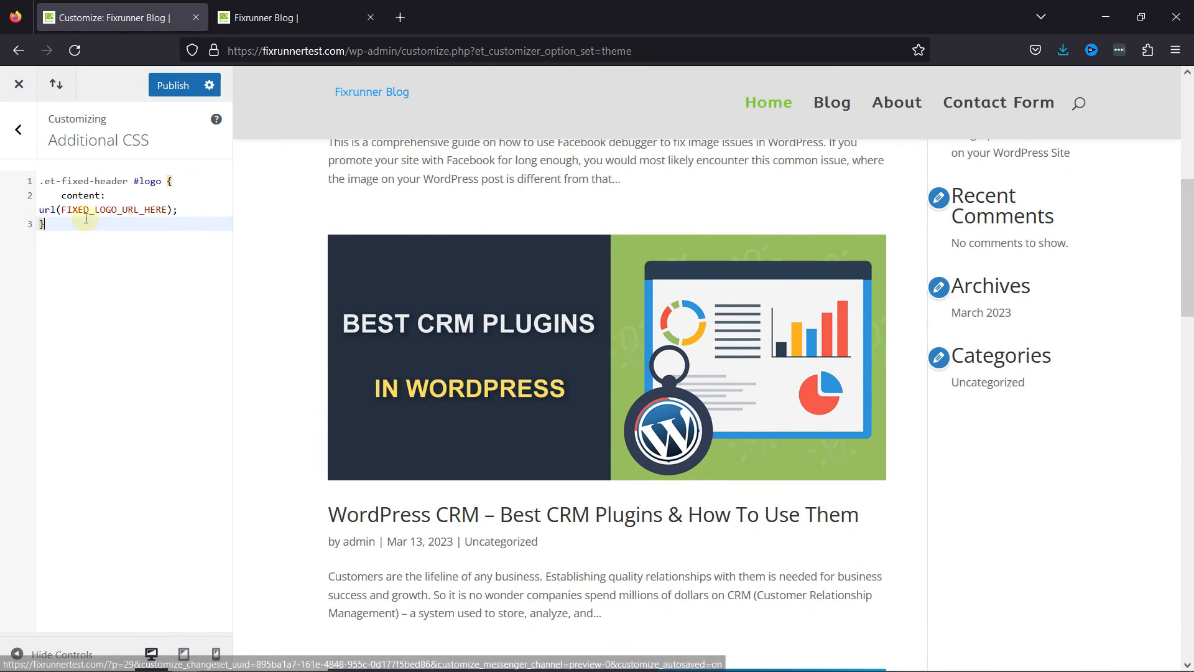
Replace the FIXED_LOGO_URL_HERE placeholder with the file URL of fixrunner2020-white.png copied from the Media Library.
{"action": "left_click_drag", "start_coordinate": [61, 212], "coordinate": [139, 220]}
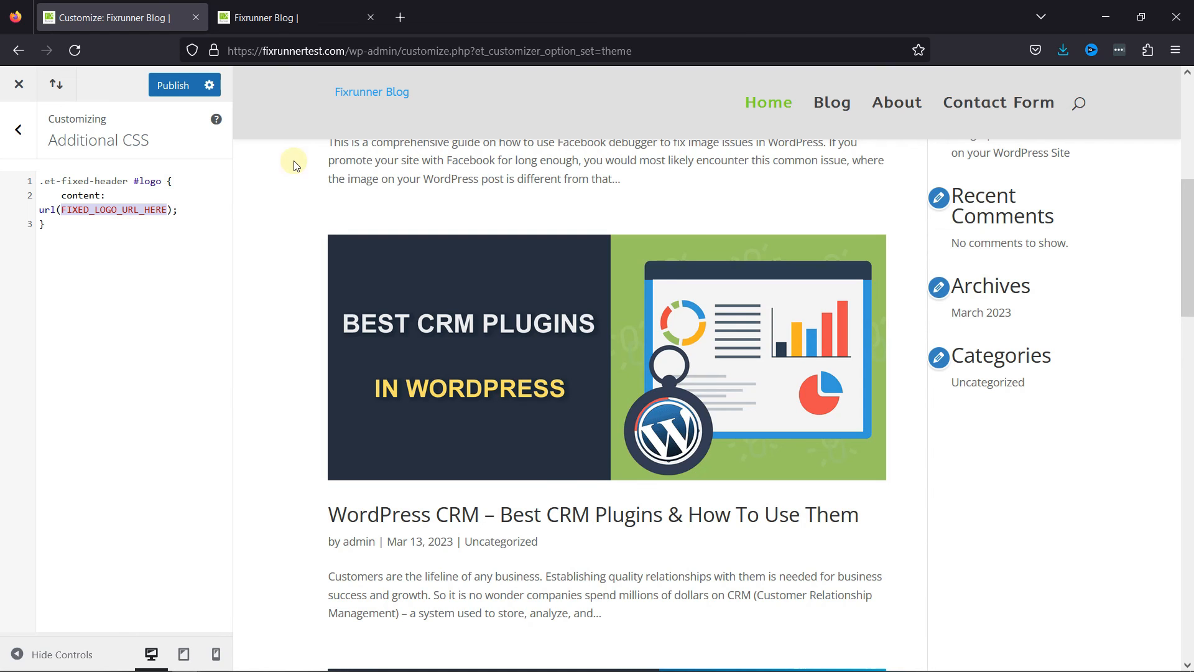
{"action": "left_click", "coordinate": [291, 14]}
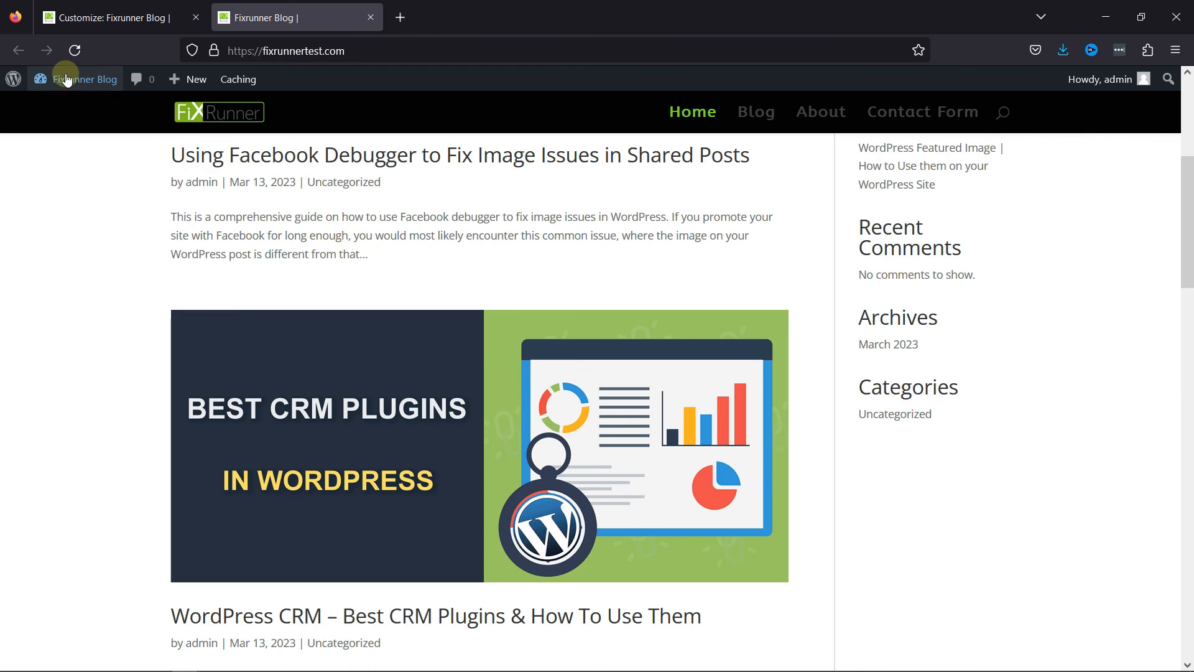
{"action": "mouse_move", "coordinate": [80, 78]}
{"action": "left_click", "coordinate": [56, 165]}
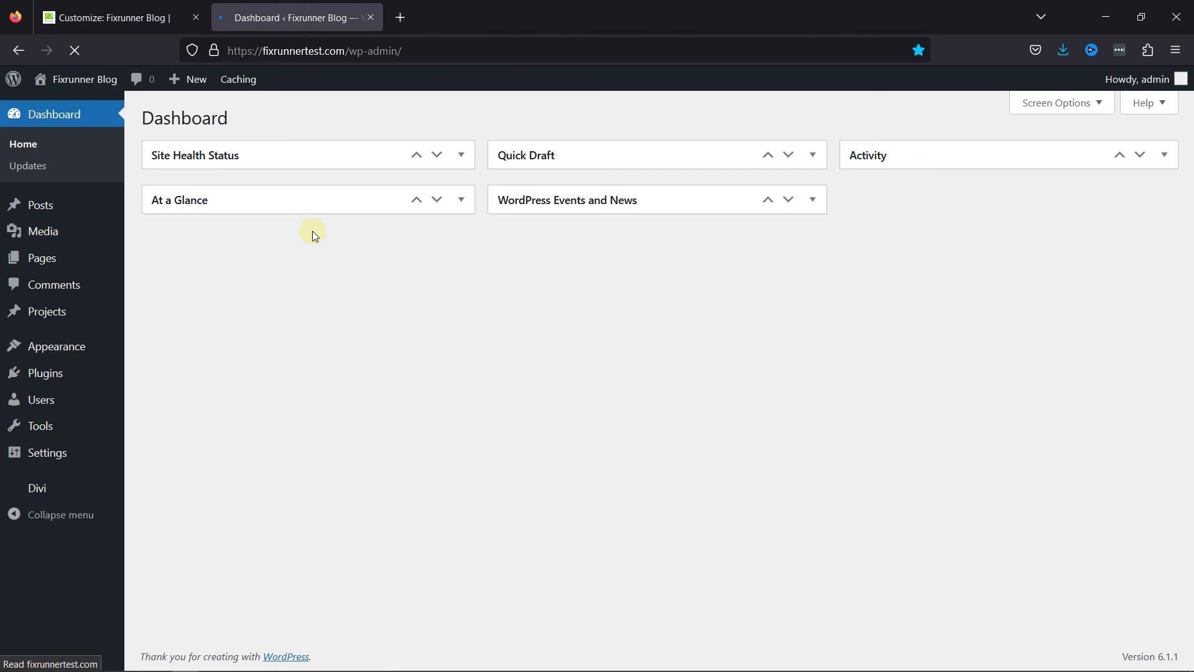
{"action": "mouse_move", "coordinate": [55, 232]}
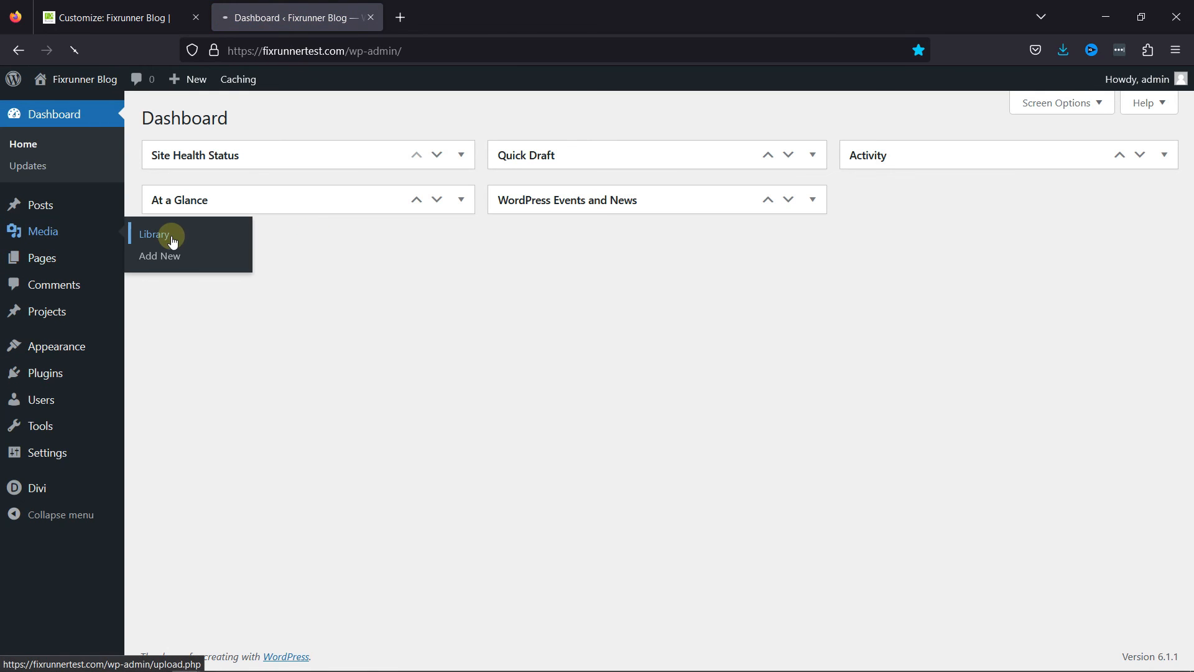
{"action": "left_click", "coordinate": [173, 242]}
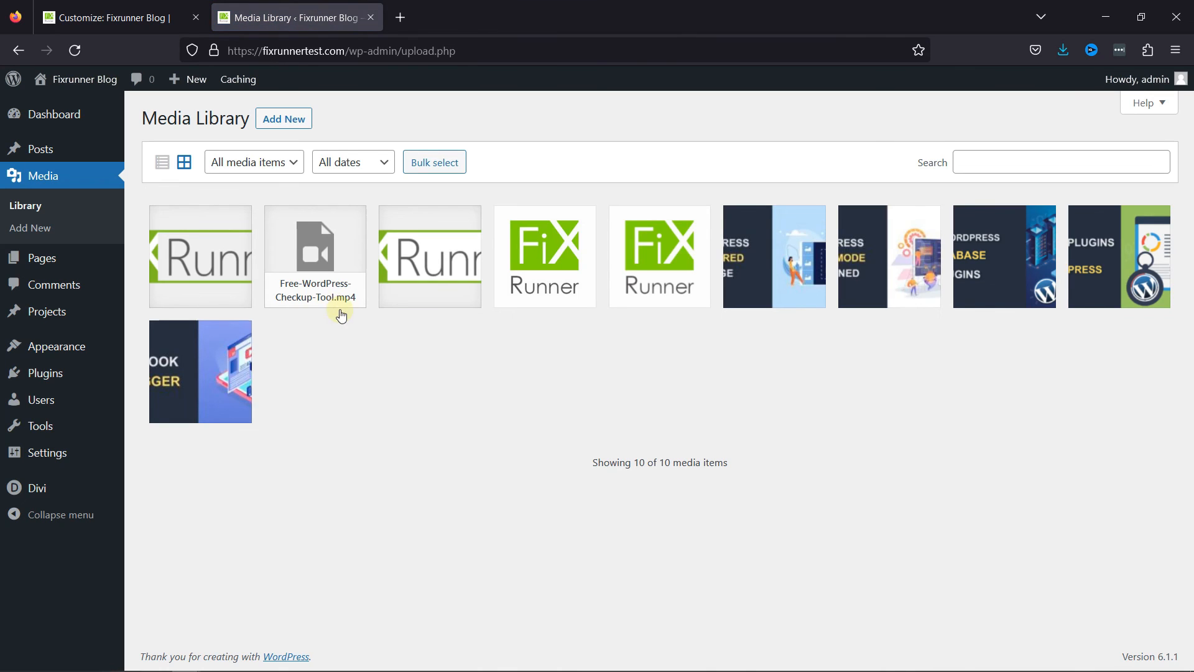
{"action": "left_click", "coordinate": [447, 270]}
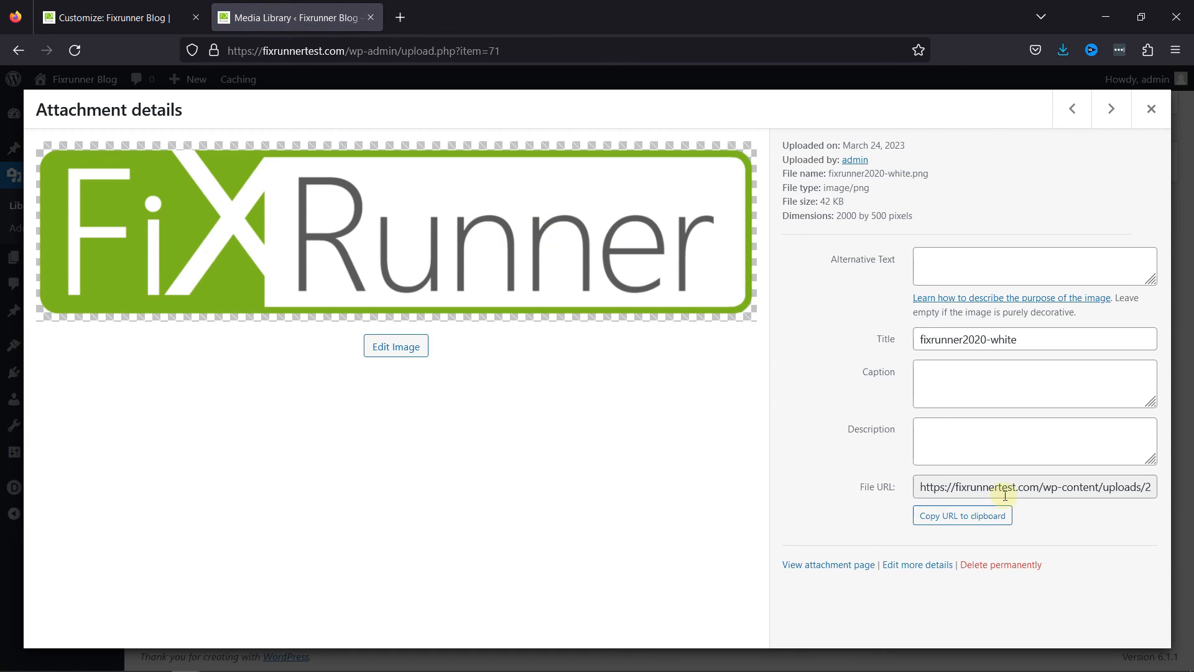
{"action": "left_click", "coordinate": [975, 518]}
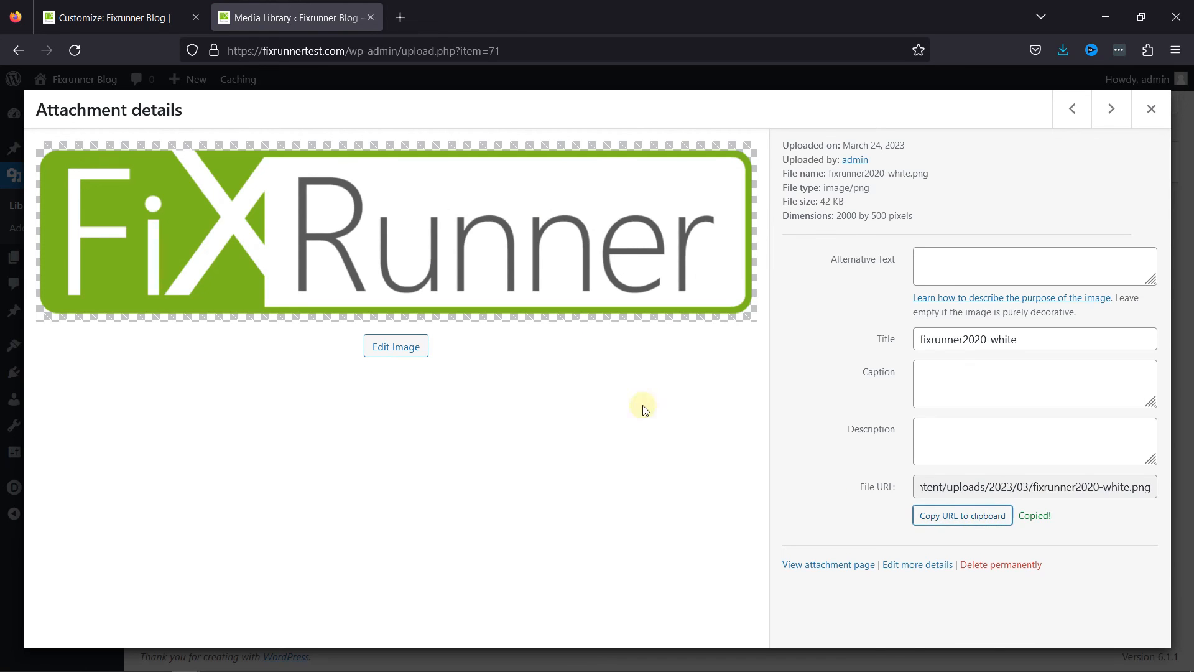
{"action": "left_click", "coordinate": [135, 18]}
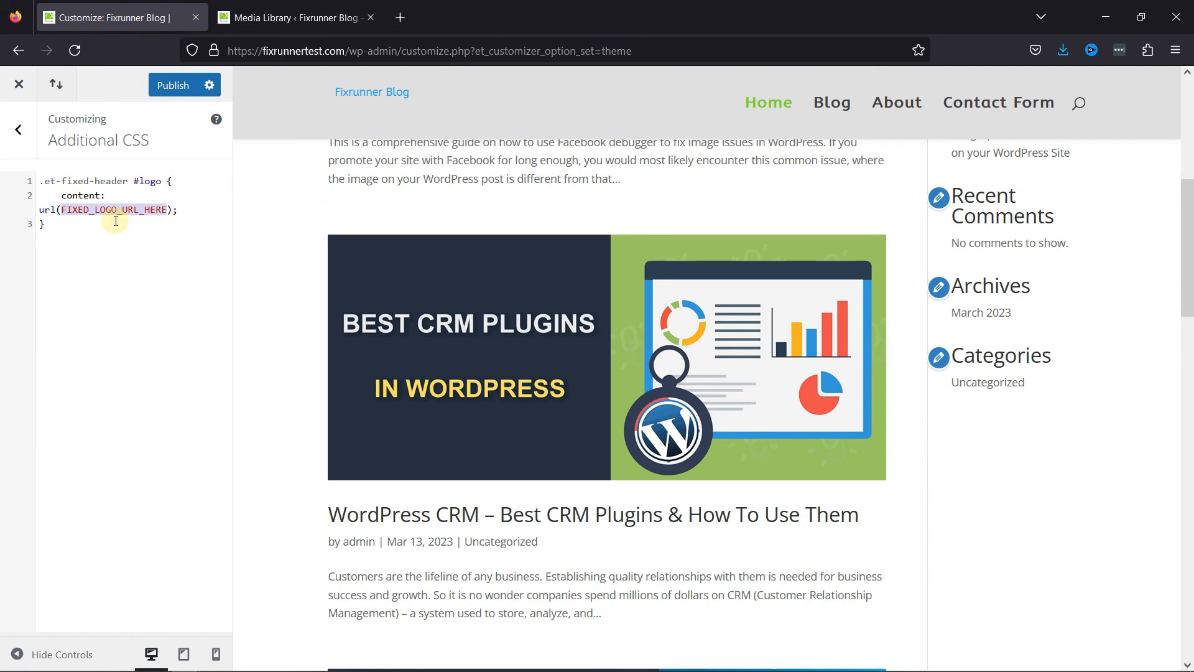
{"action": "key", "text": "ctrl+v"}
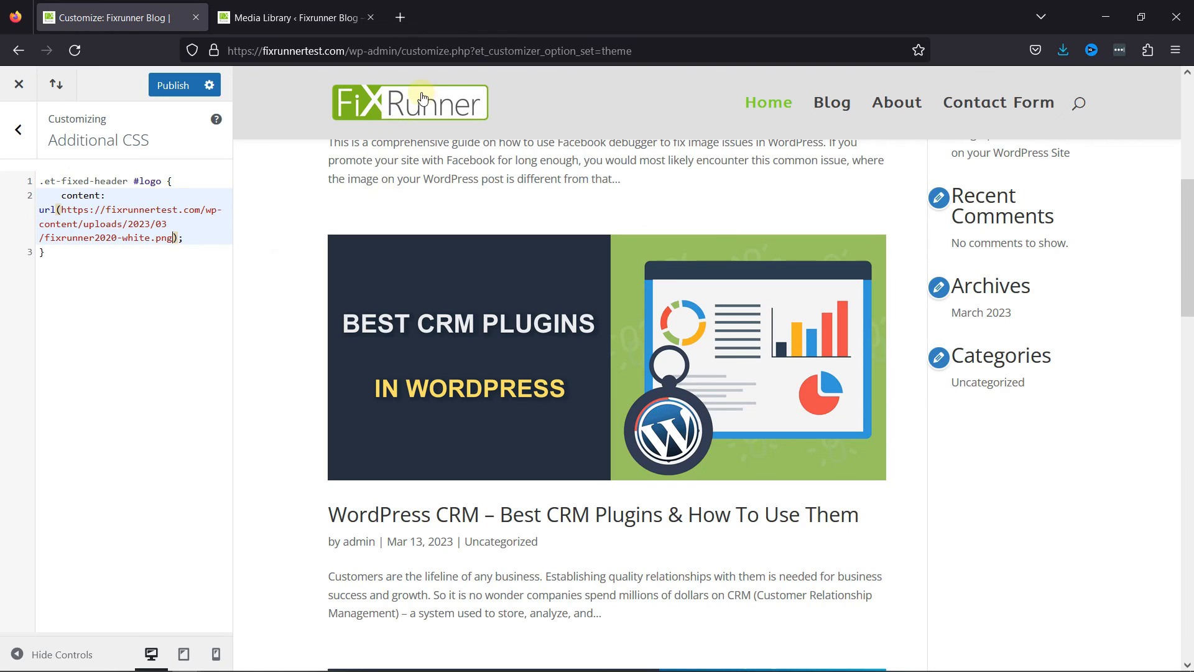
Compare the logo in the top and fixed headers in the preview, and publish the customizations.
{"action": "scroll", "coordinate": [638, 197], "scroll_direction": "up", "scroll_amount": 5}
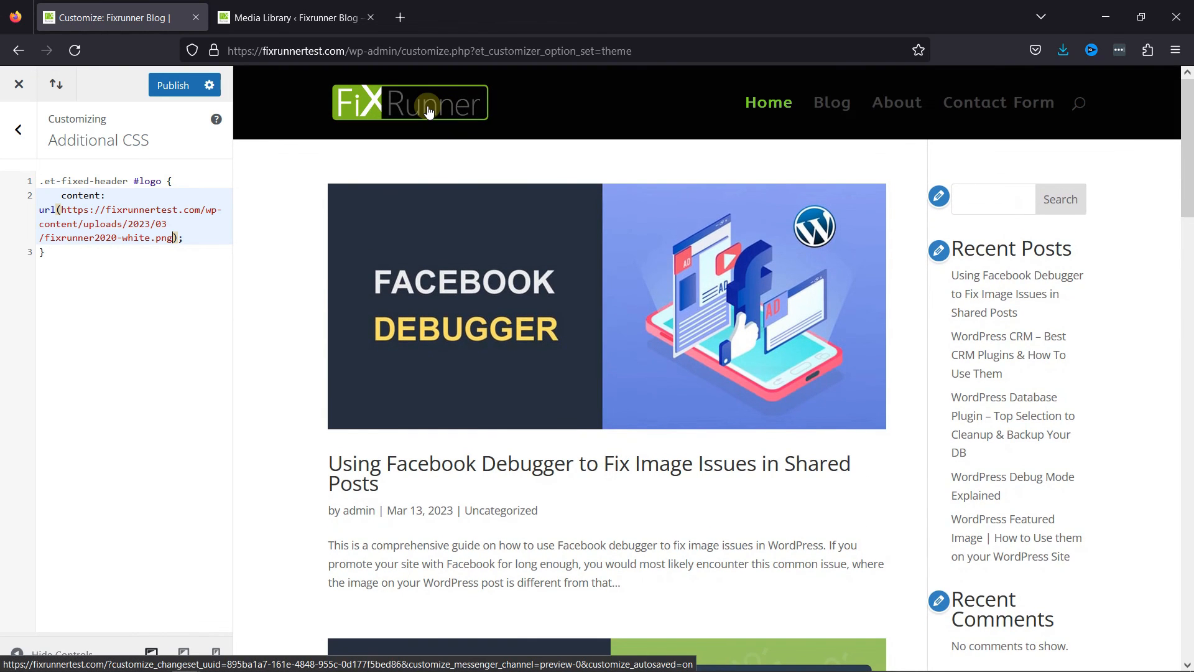
{"action": "scroll", "coordinate": [417, 152], "scroll_direction": "down", "scroll_amount": 3}
{"action": "scroll", "coordinate": [416, 156], "scroll_direction": "up", "scroll_amount": 3}
{"action": "scroll", "coordinate": [413, 158], "scroll_direction": "down", "scroll_amount": 5}
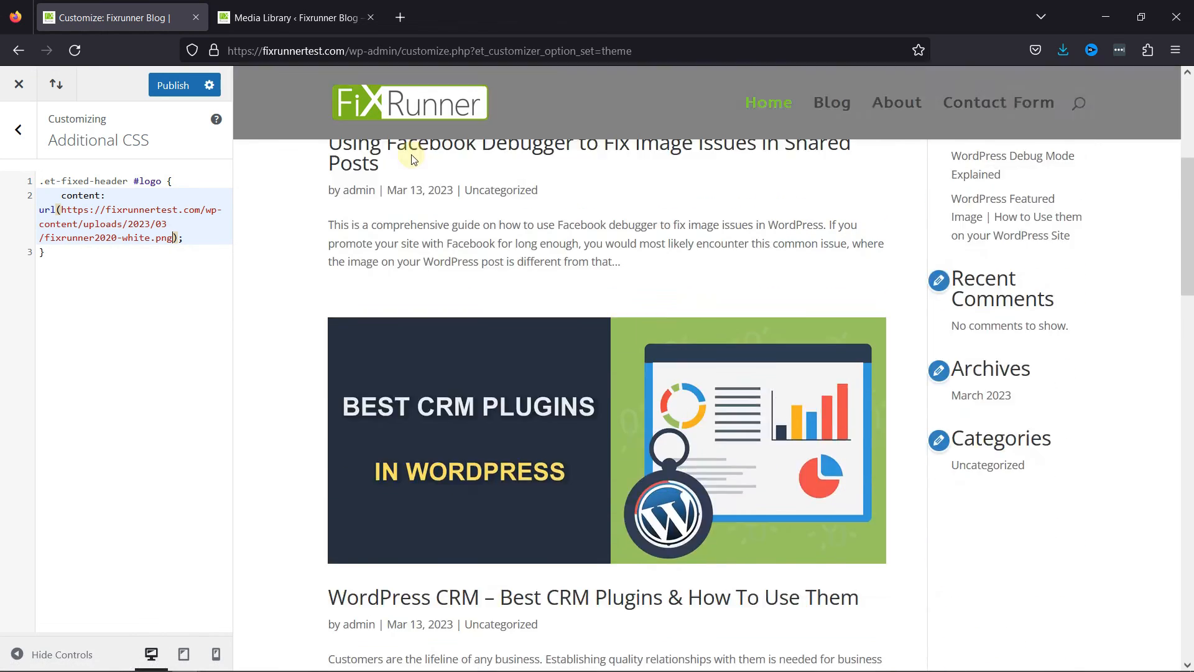
{"action": "scroll", "coordinate": [413, 160], "scroll_direction": "up", "scroll_amount": 5}
{"action": "scroll", "coordinate": [405, 160], "scroll_direction": "down", "scroll_amount": 7}
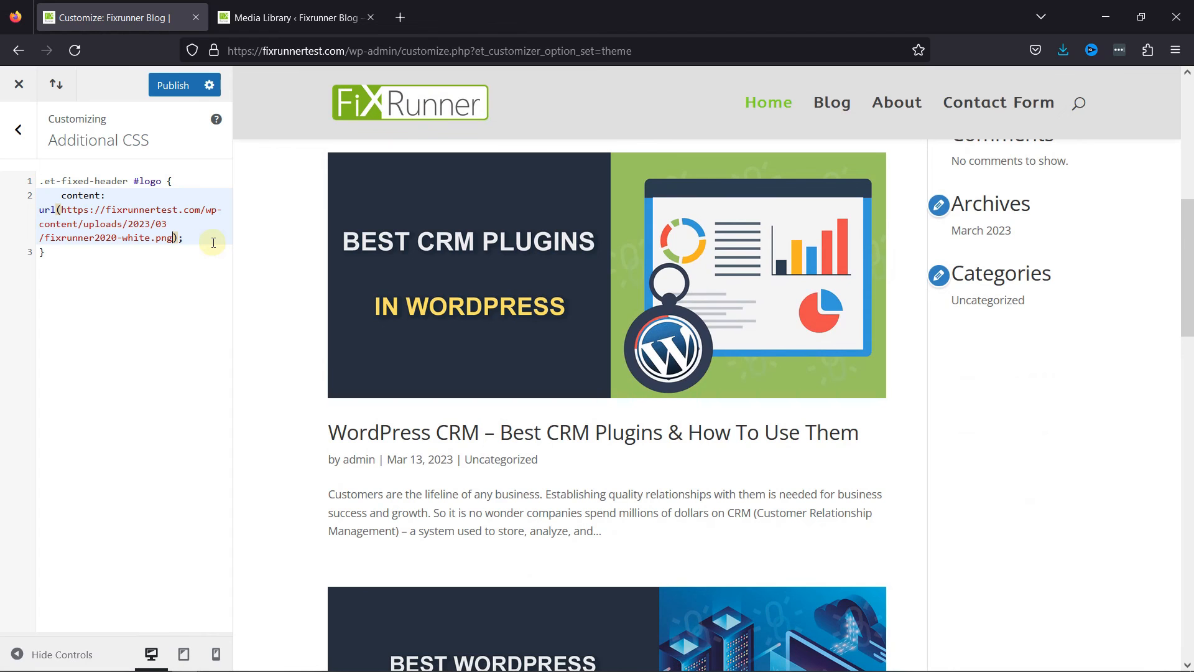
{"action": "left_click", "coordinate": [178, 94]}
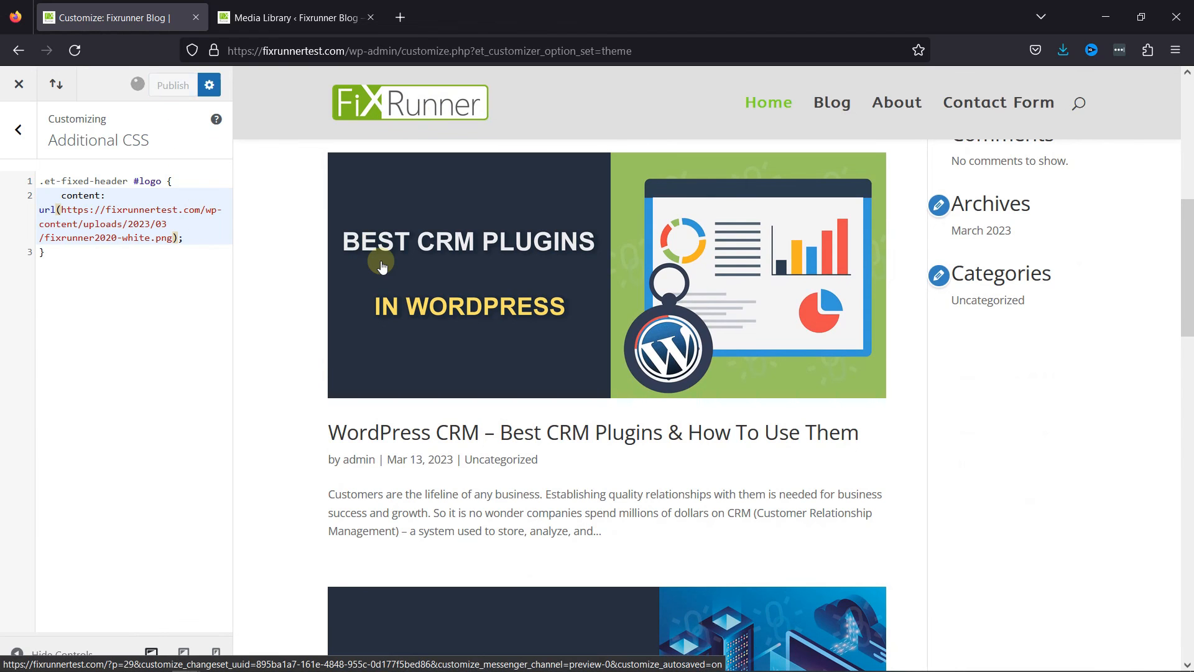
Close the attachment details, visit the live site, and check the logo and menu bar in the top and fixed headers.
{"action": "left_click", "coordinate": [291, 17]}
{"action": "left_click", "coordinate": [1151, 109]}
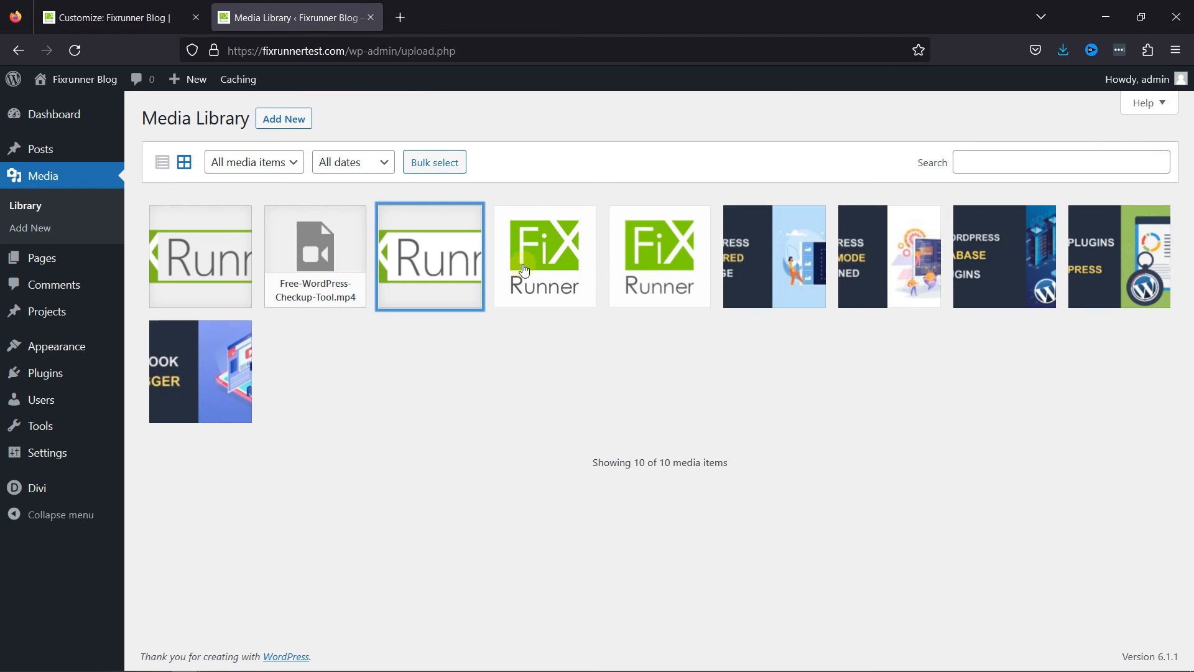
{"action": "mouse_move", "coordinate": [78, 79]}
{"action": "left_click", "coordinate": [58, 111]}
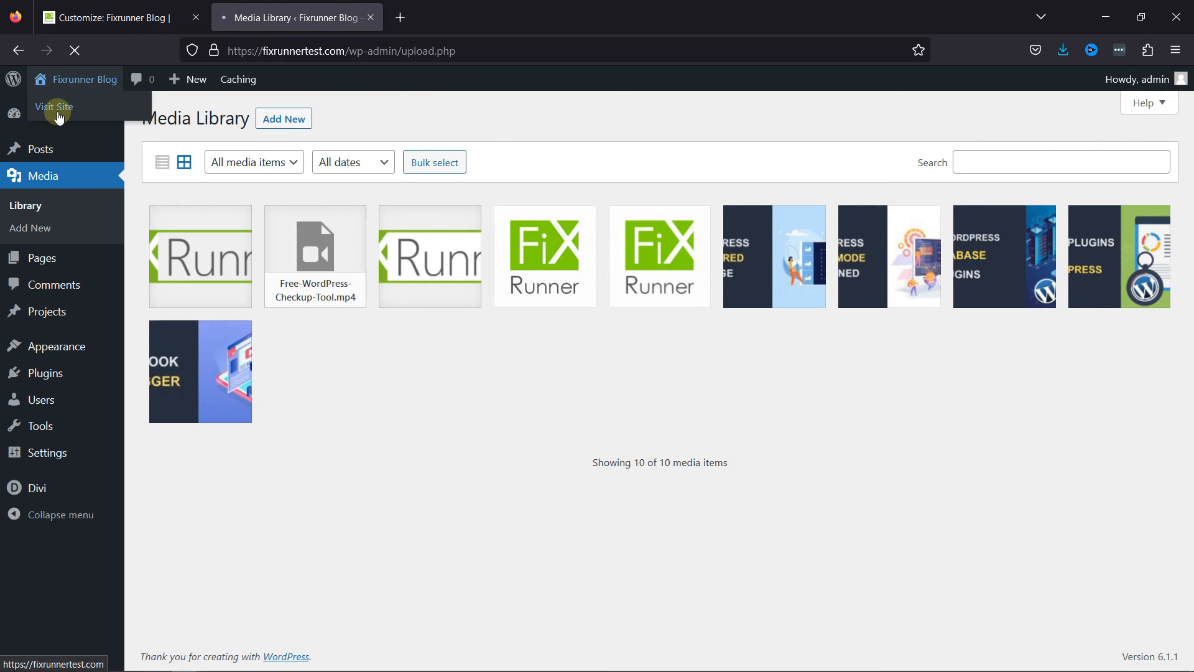
{"action": "scroll", "coordinate": [909, 334], "scroll_direction": "down", "scroll_amount": 6}
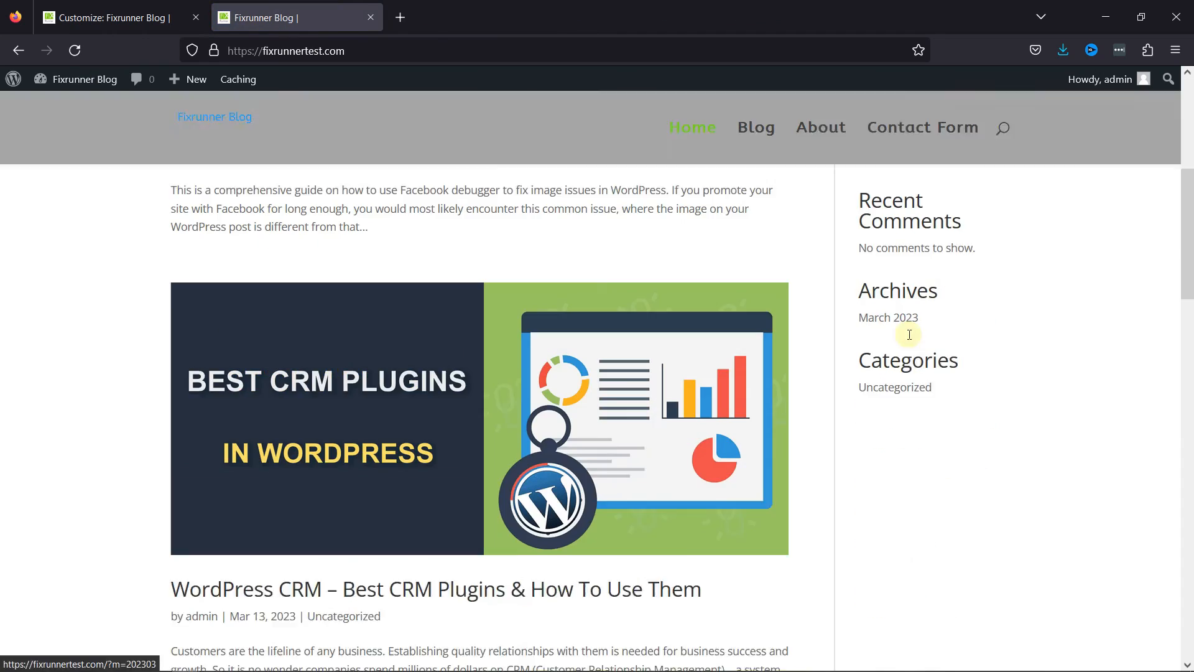
{"action": "scroll", "coordinate": [910, 335], "scroll_direction": "down", "scroll_amount": 10}
{"action": "scroll", "coordinate": [908, 335], "scroll_direction": "up", "scroll_amount": 8}
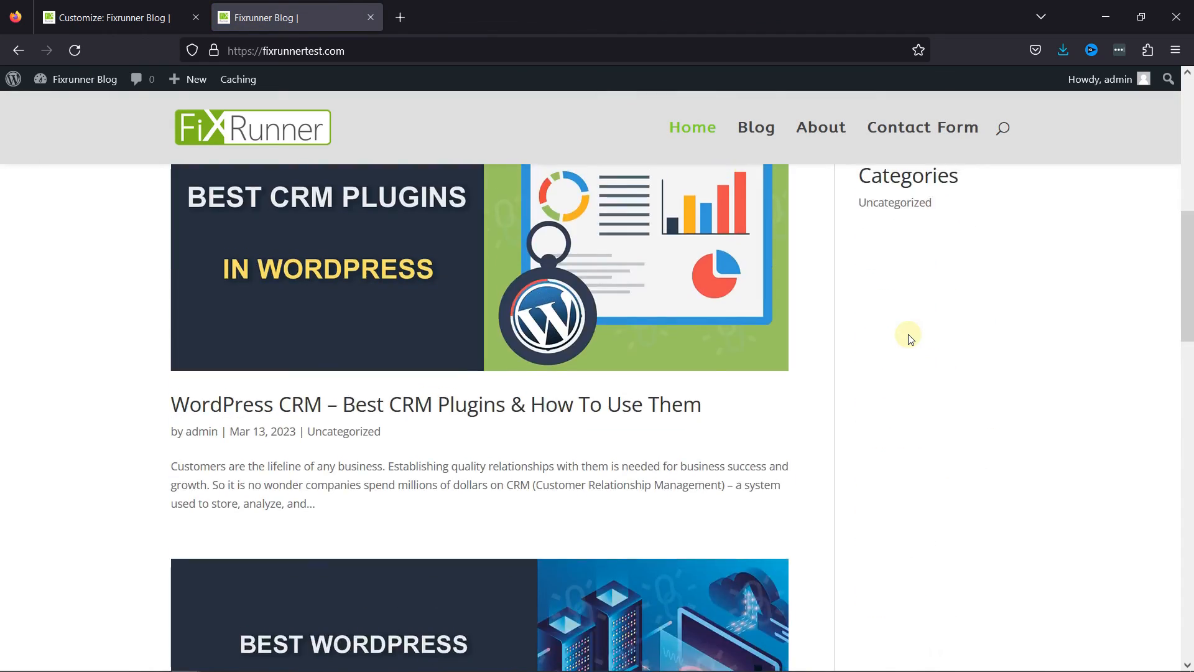
{"action": "scroll", "coordinate": [909, 337], "scroll_direction": "up", "scroll_amount": 8}
{"action": "scroll", "coordinate": [909, 337], "scroll_direction": "down", "scroll_amount": 15}
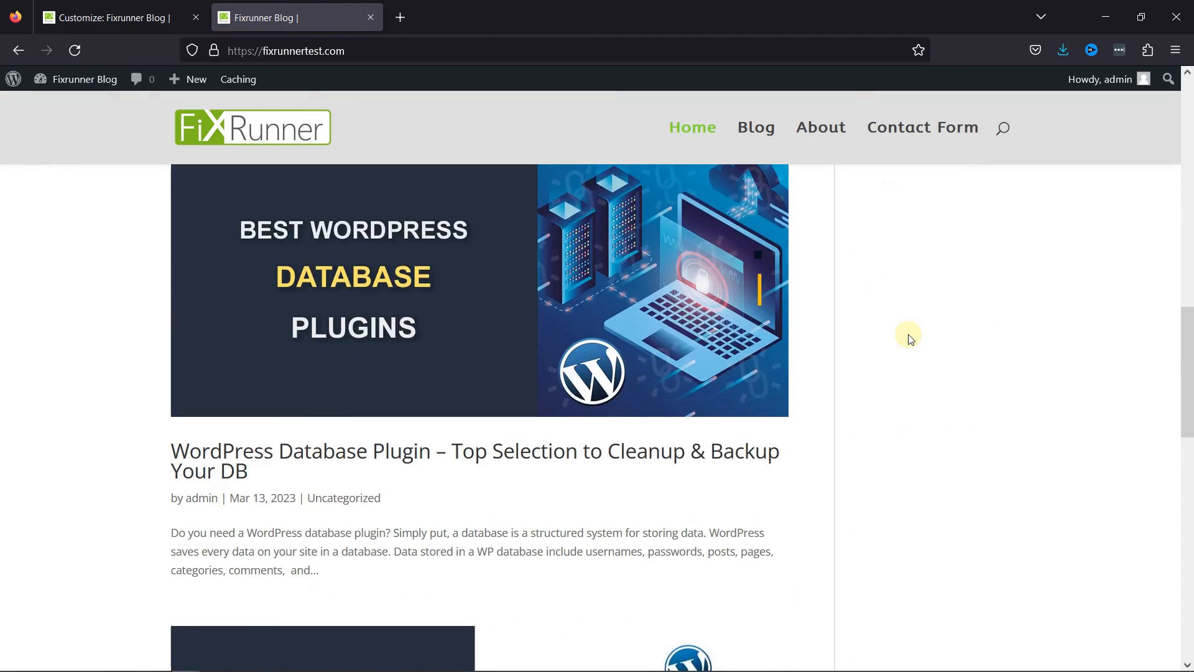
{"action": "scroll", "coordinate": [909, 337], "scroll_direction": "down", "scroll_amount": 5}
{"action": "scroll", "coordinate": [910, 337], "scroll_direction": "up", "scroll_amount": 15}
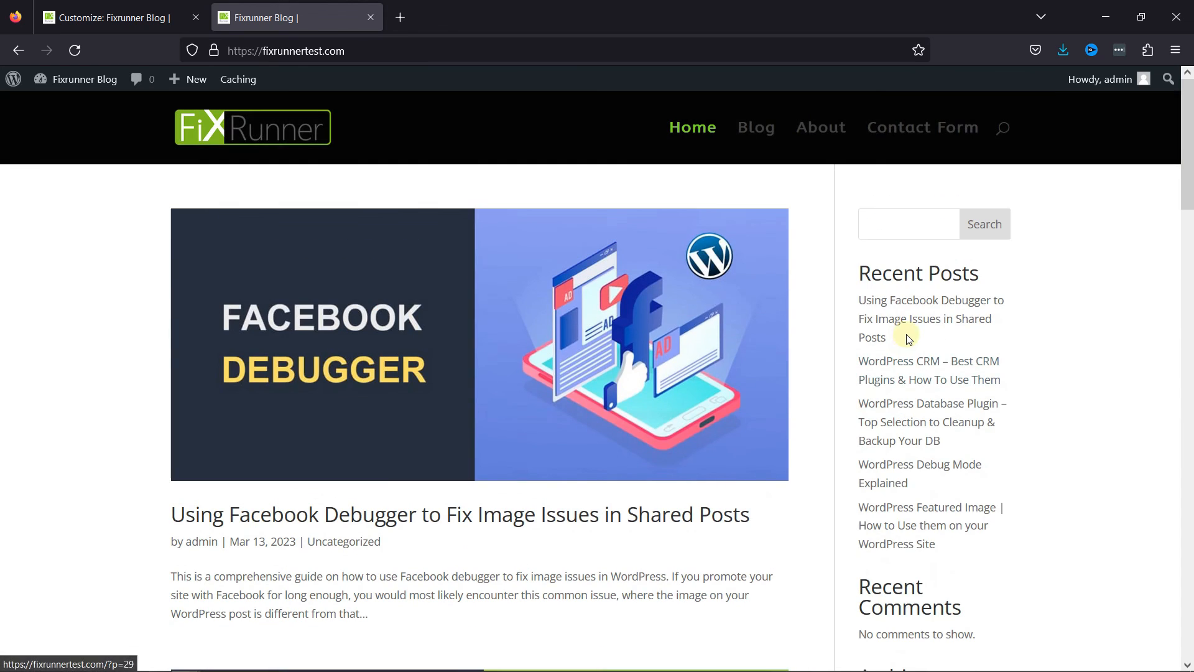
{"action": "scroll", "coordinate": [909, 337], "scroll_direction": "down", "scroll_amount": 5}
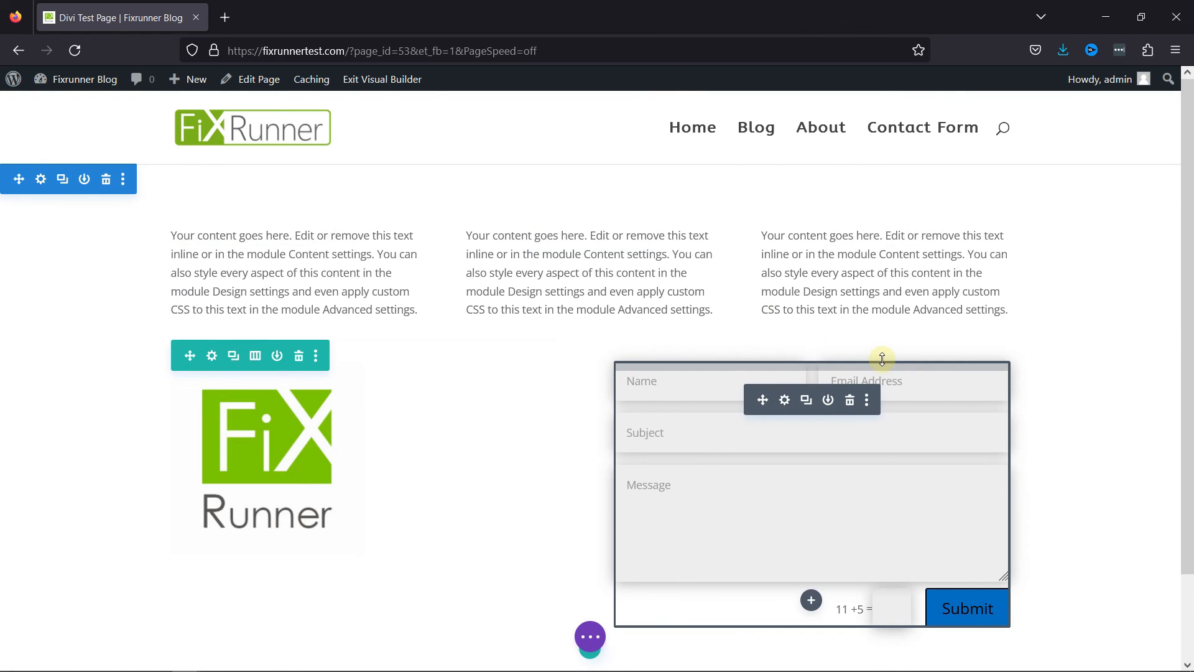
Preview the Divi Test Page in tablet view and phone view, examining the full page at phone width.
{"action": "left_click", "coordinate": [592, 637]}
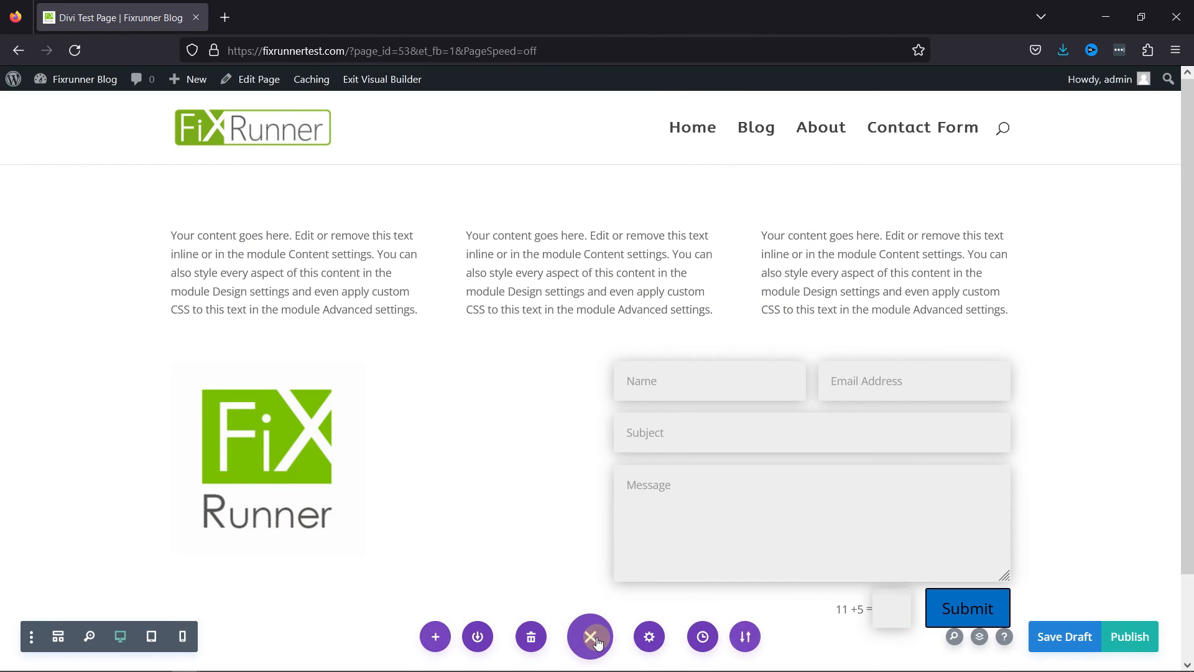
{"action": "left_click", "coordinate": [152, 641]}
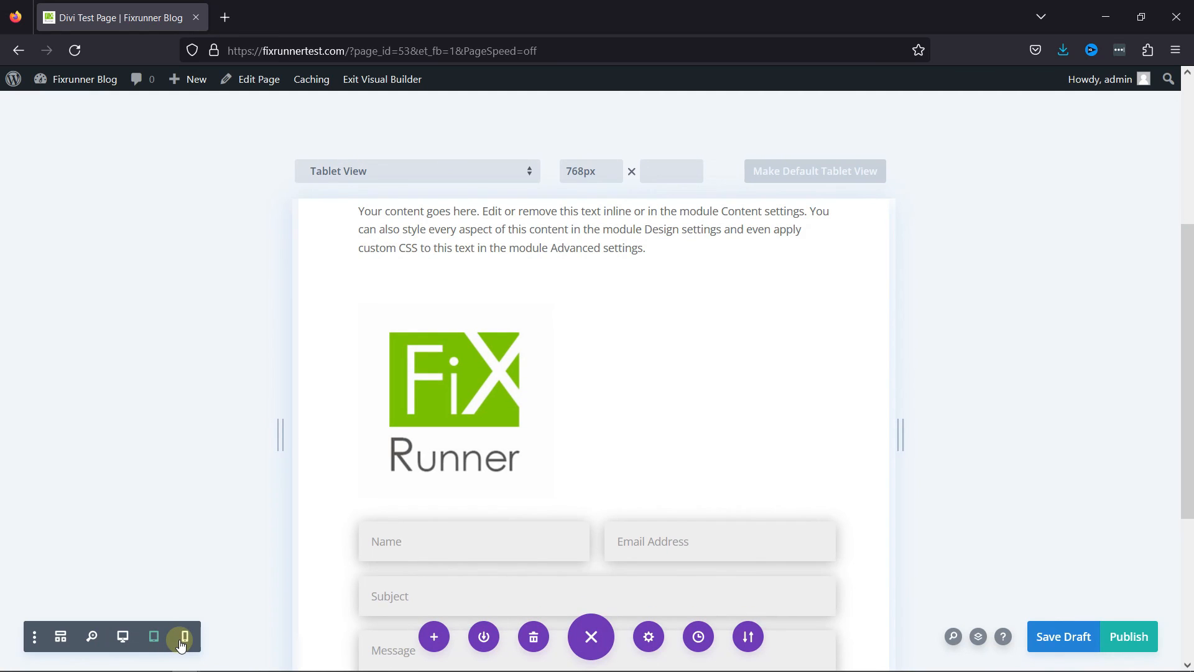
{"action": "left_click", "coordinate": [182, 643]}
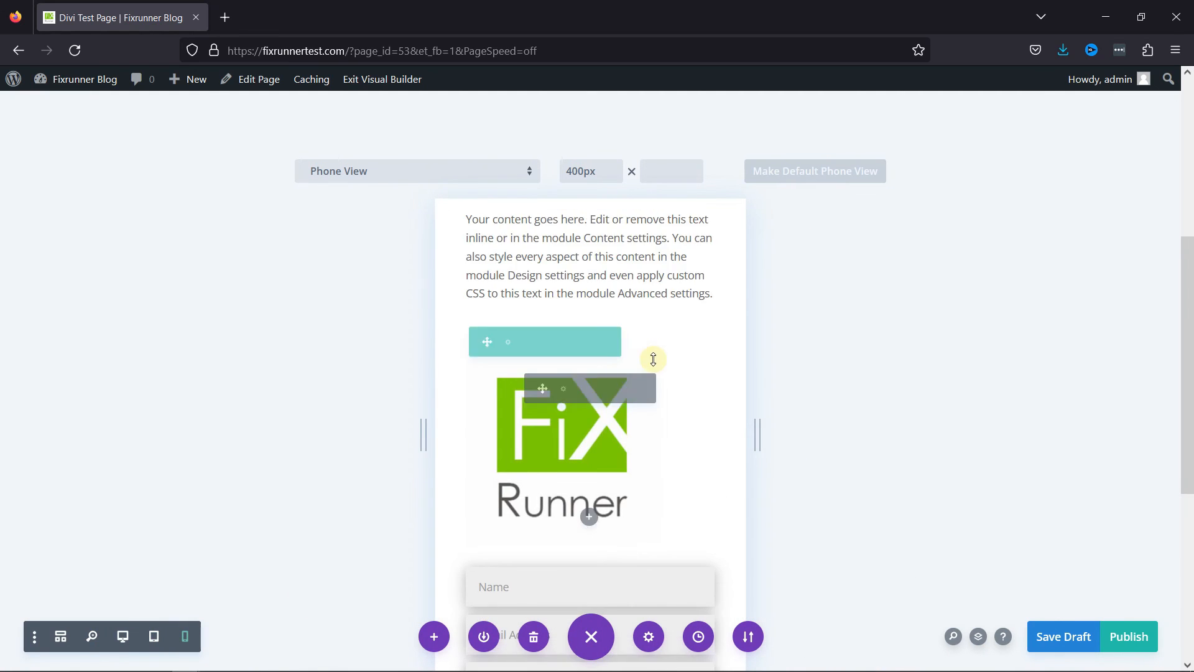
{"action": "scroll", "coordinate": [656, 408], "scroll_direction": "down", "scroll_amount": 7}
{"action": "scroll", "coordinate": [658, 414], "scroll_direction": "up", "scroll_amount": 3}
{"action": "scroll", "coordinate": [658, 411], "scroll_direction": "up", "scroll_amount": 3}
{"action": "scroll", "coordinate": [656, 414], "scroll_direction": "down", "scroll_amount": 10}
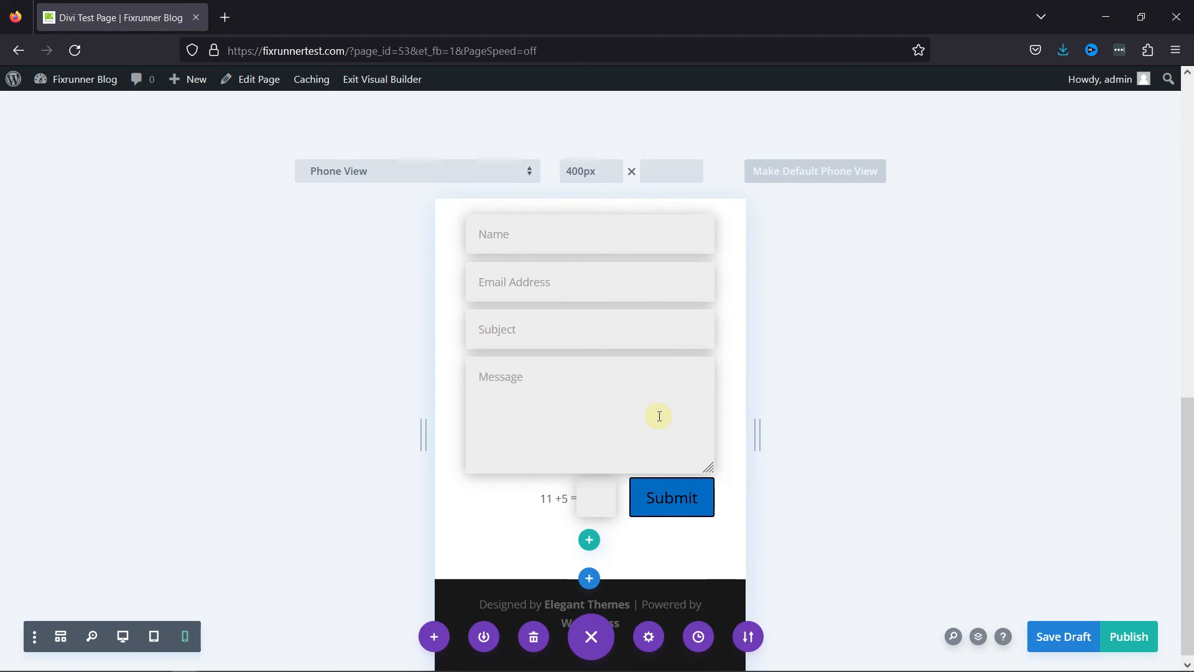
{"action": "scroll", "coordinate": [658, 427], "scroll_direction": "up", "scroll_amount": 10}
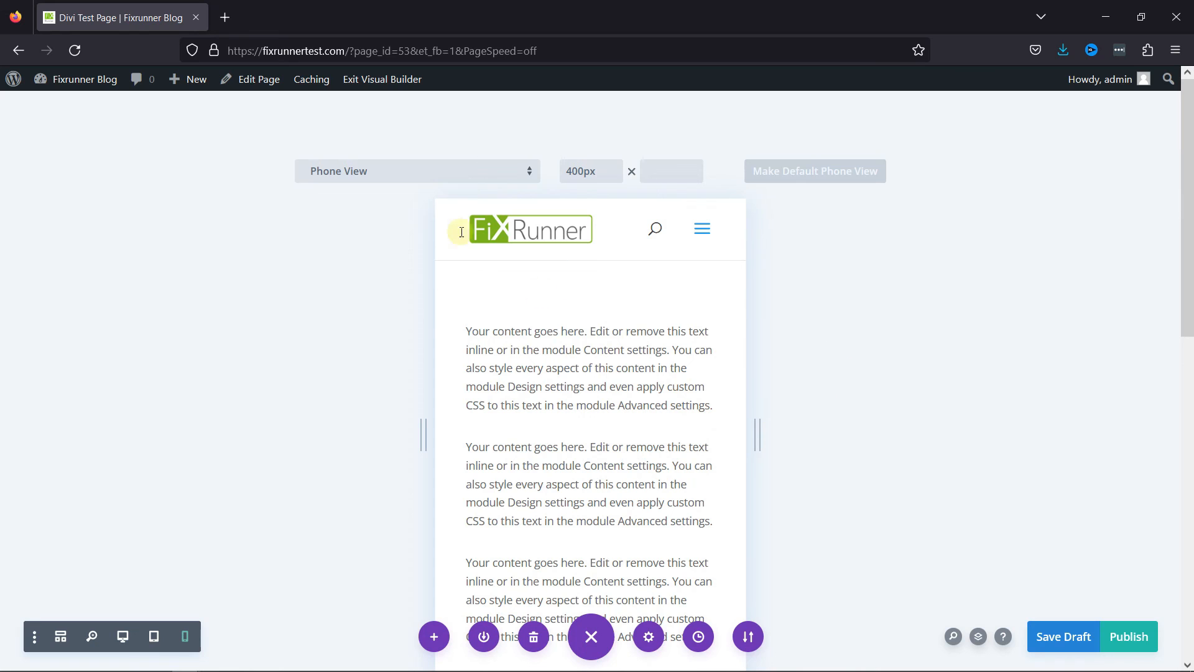
Browse the device presets for the responsive preview and preview the page as iPhone X/XS/11 Pro.
{"action": "left_click", "coordinate": [410, 171]}
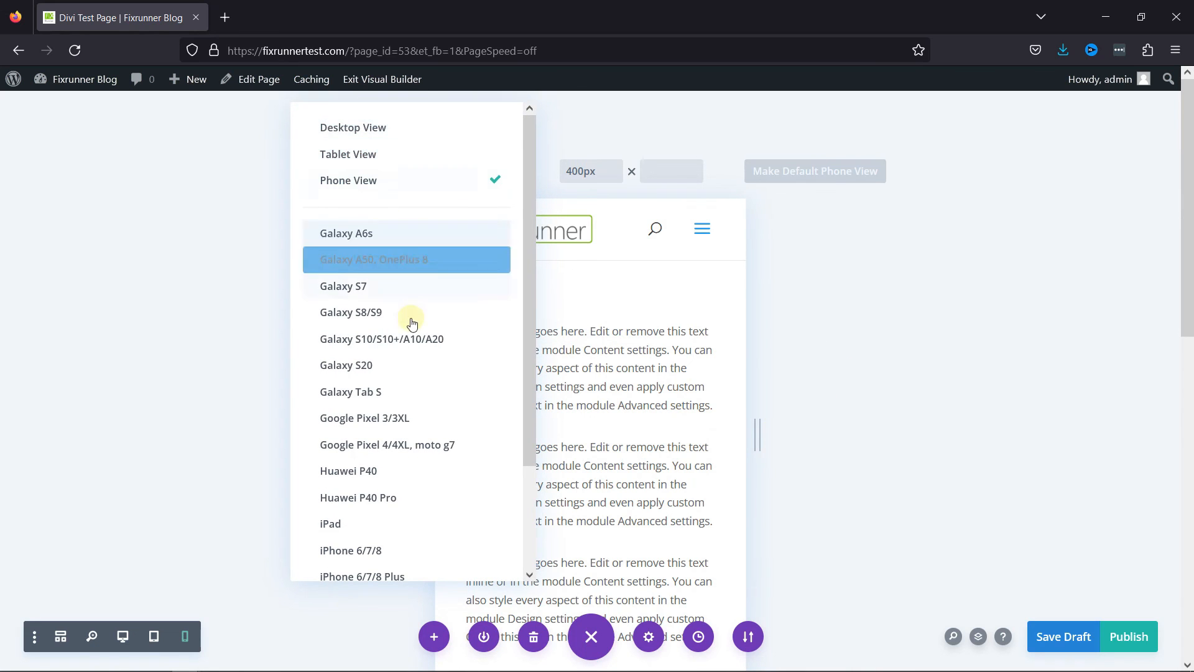
{"action": "scroll", "coordinate": [429, 349], "scroll_direction": "down", "scroll_amount": 3}
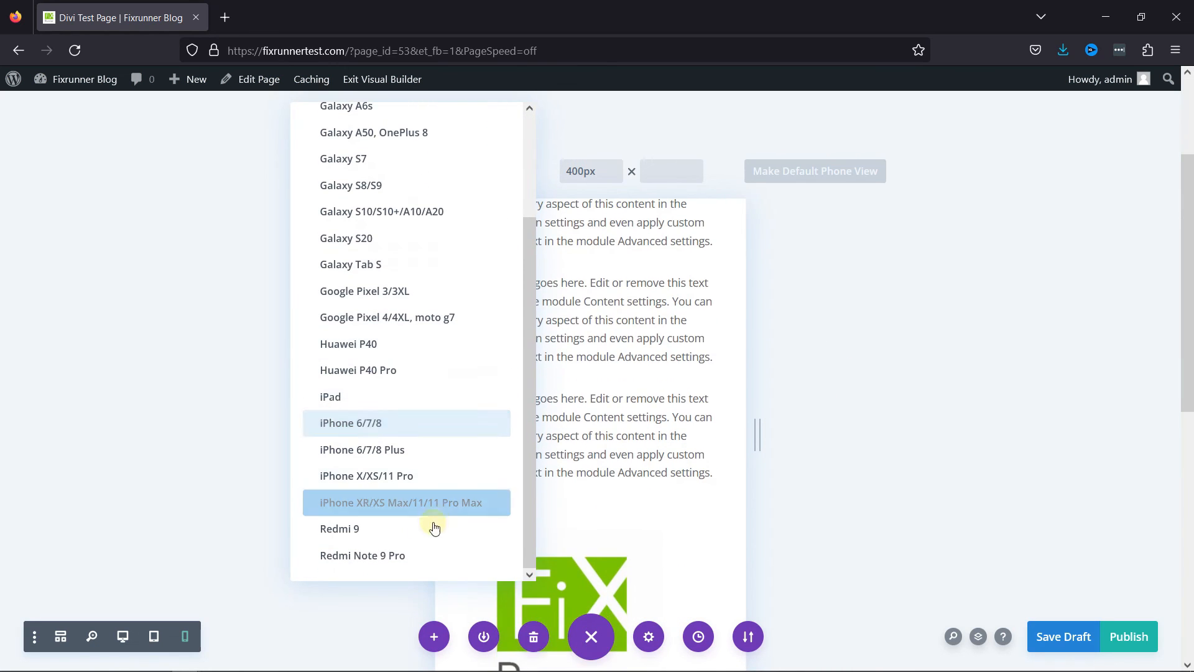
{"action": "scroll", "coordinate": [472, 326], "scroll_direction": "up", "scroll_amount": 5}
{"action": "scroll", "coordinate": [427, 413], "scroll_direction": "down", "scroll_amount": 3}
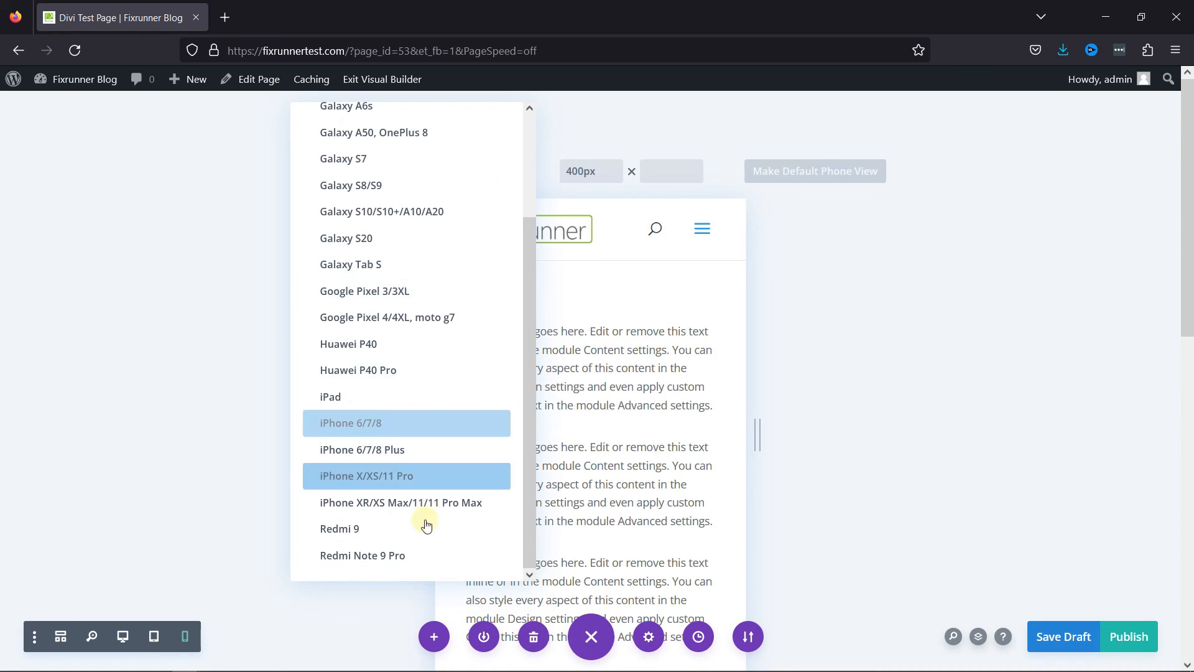
{"action": "left_click", "coordinate": [424, 480]}
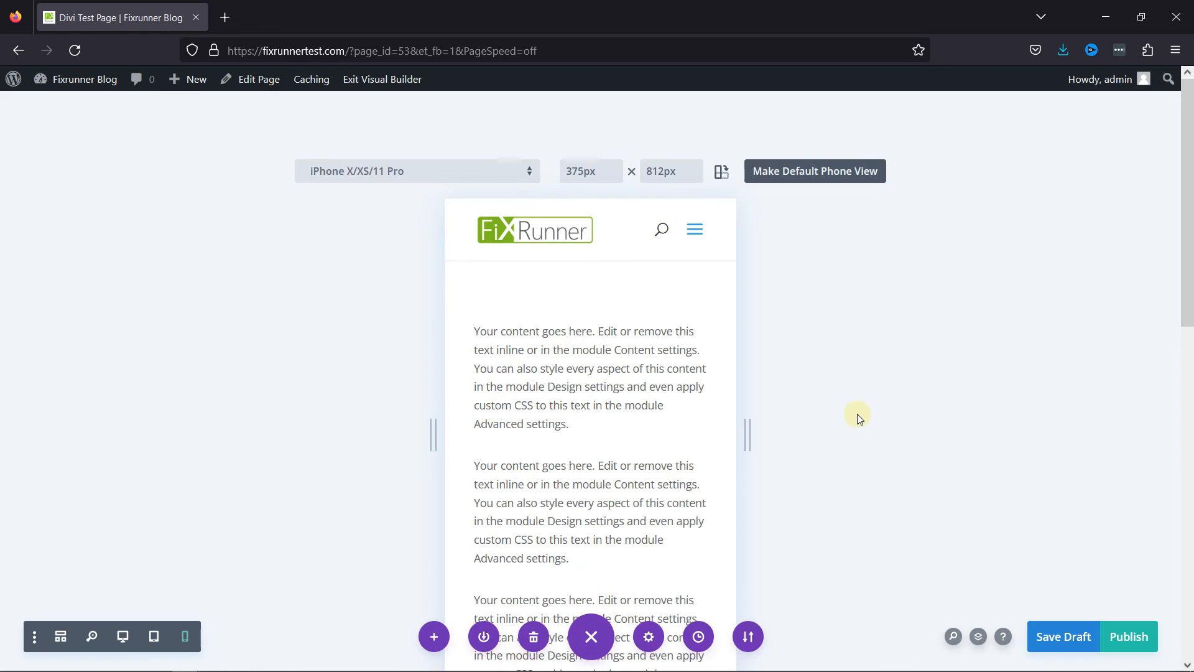
Give the first text module a phone-only body text reading "Mobile Devices only............" and save the module.
{"action": "left_click", "coordinate": [558, 362]}
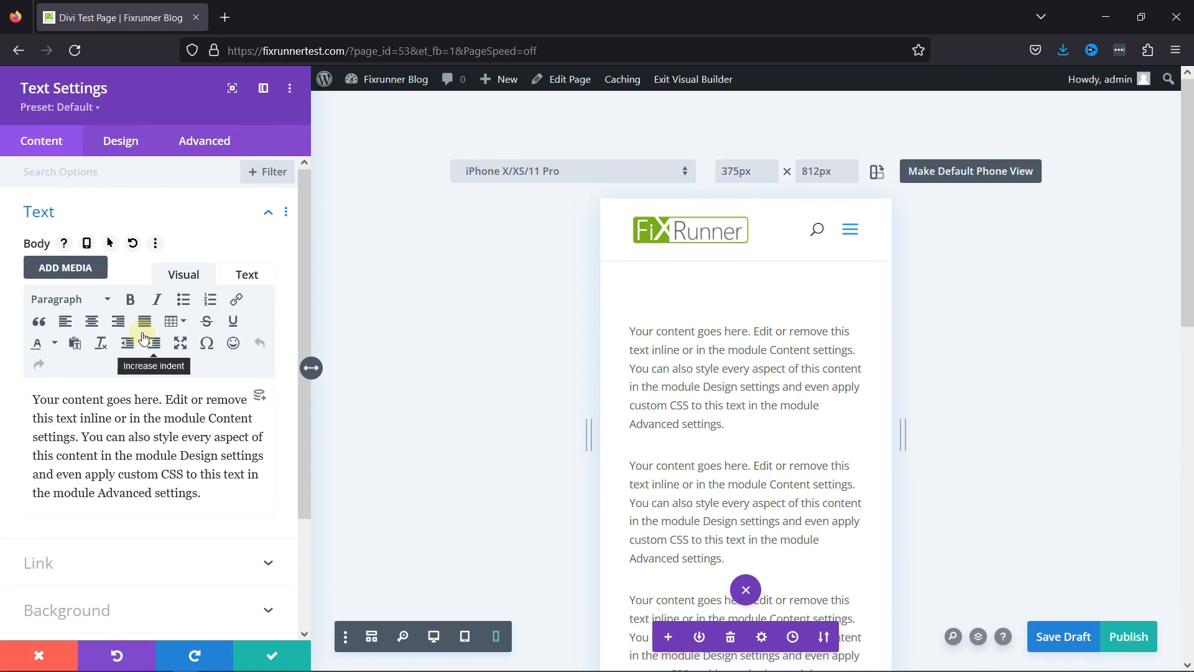
{"action": "left_click", "coordinate": [85, 243]}
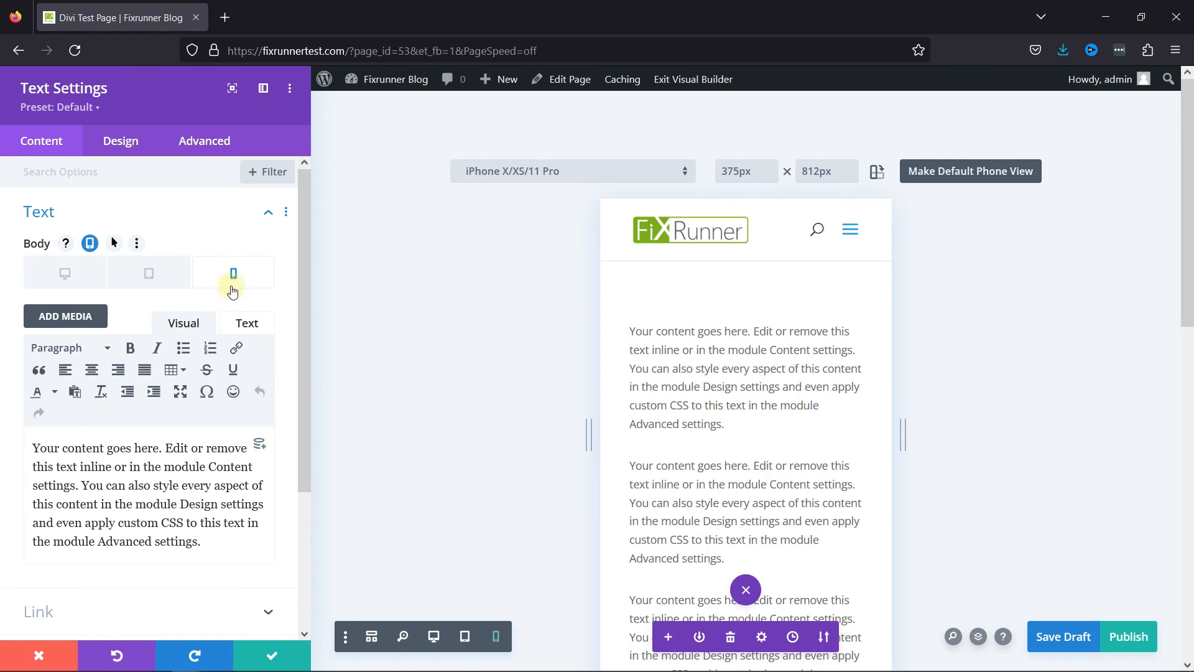
{"action": "left_click_drag", "start_coordinate": [229, 545], "coordinate": [8, 453]}
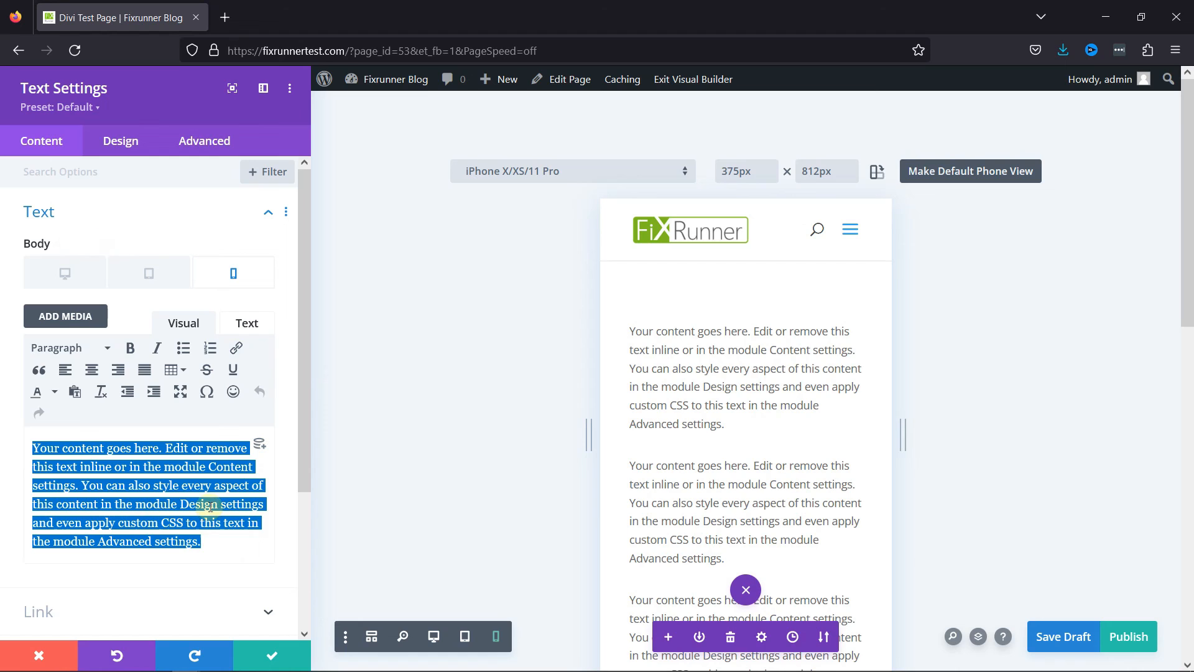
{"action": "type", "text": "Mobile Devices only............"}
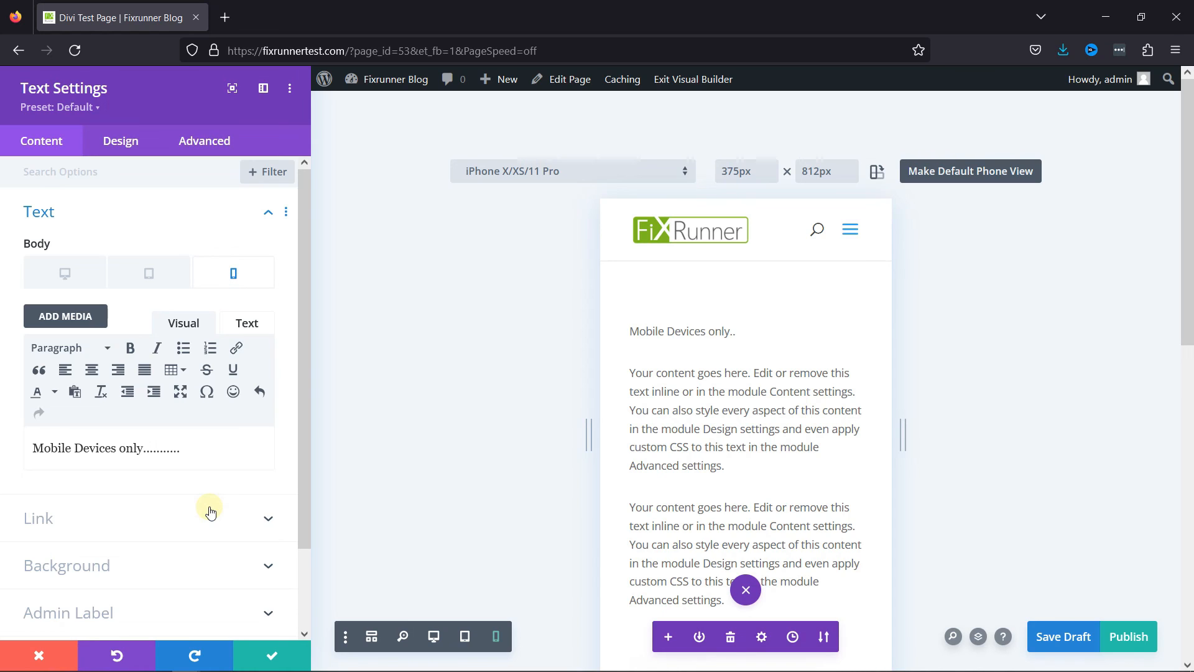
{"action": "left_click", "coordinate": [284, 653]}
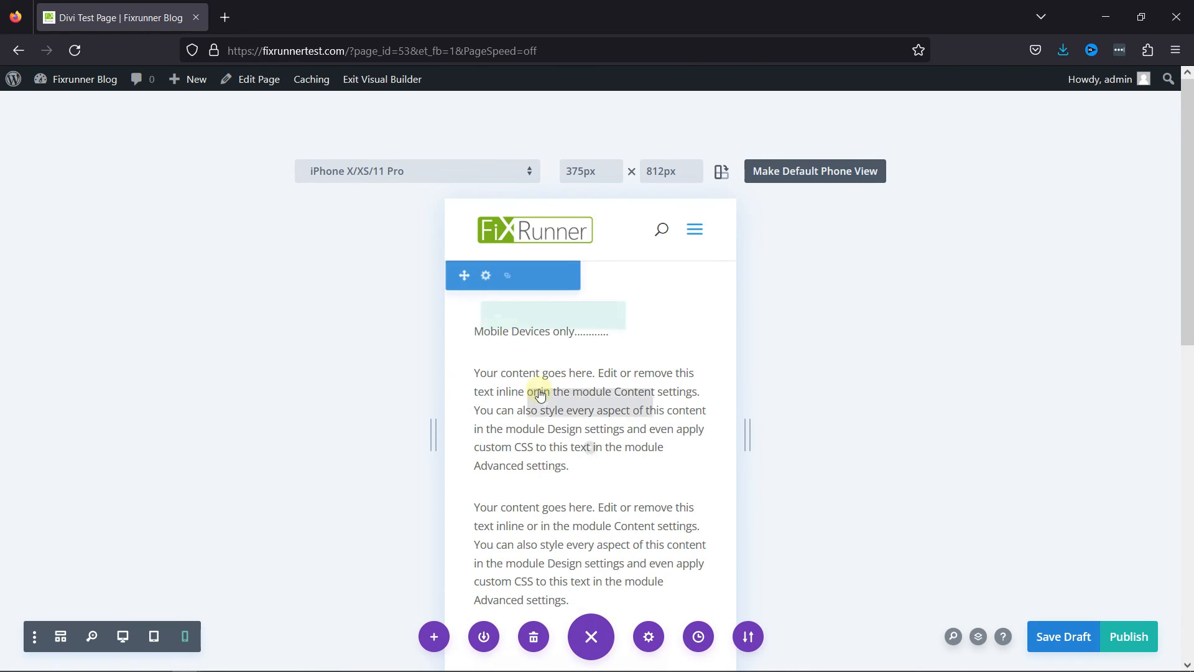
Compare the first text module across the tablet, desktop and phone views.
{"action": "left_click", "coordinate": [155, 635]}
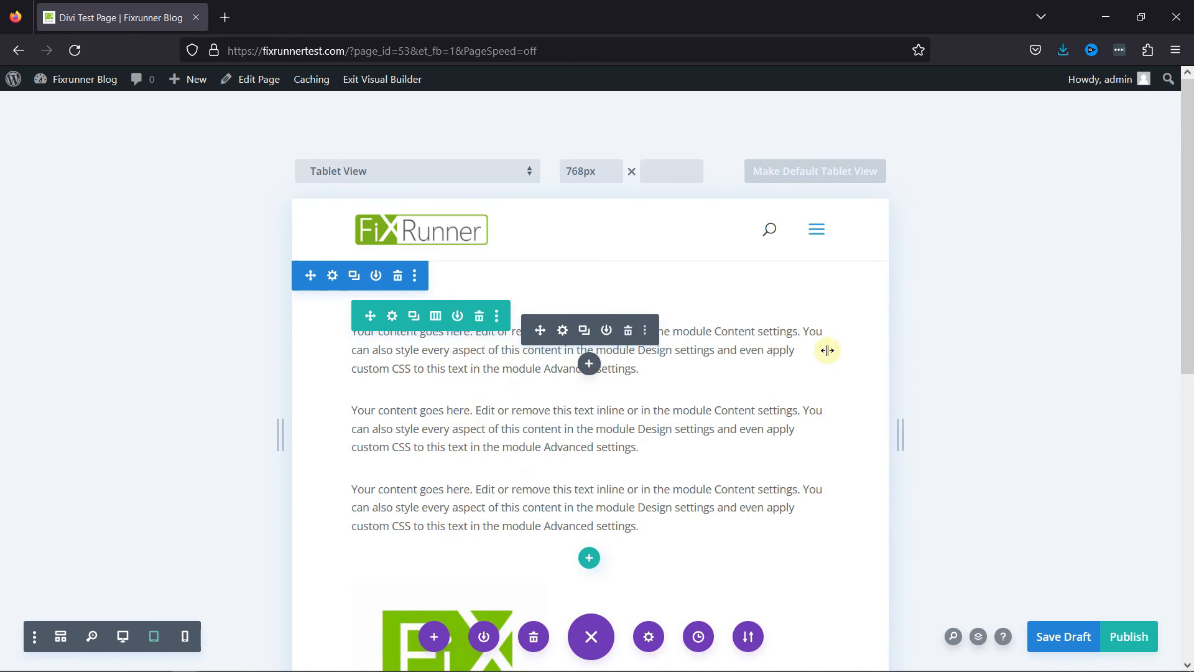
{"action": "left_click", "coordinate": [123, 635]}
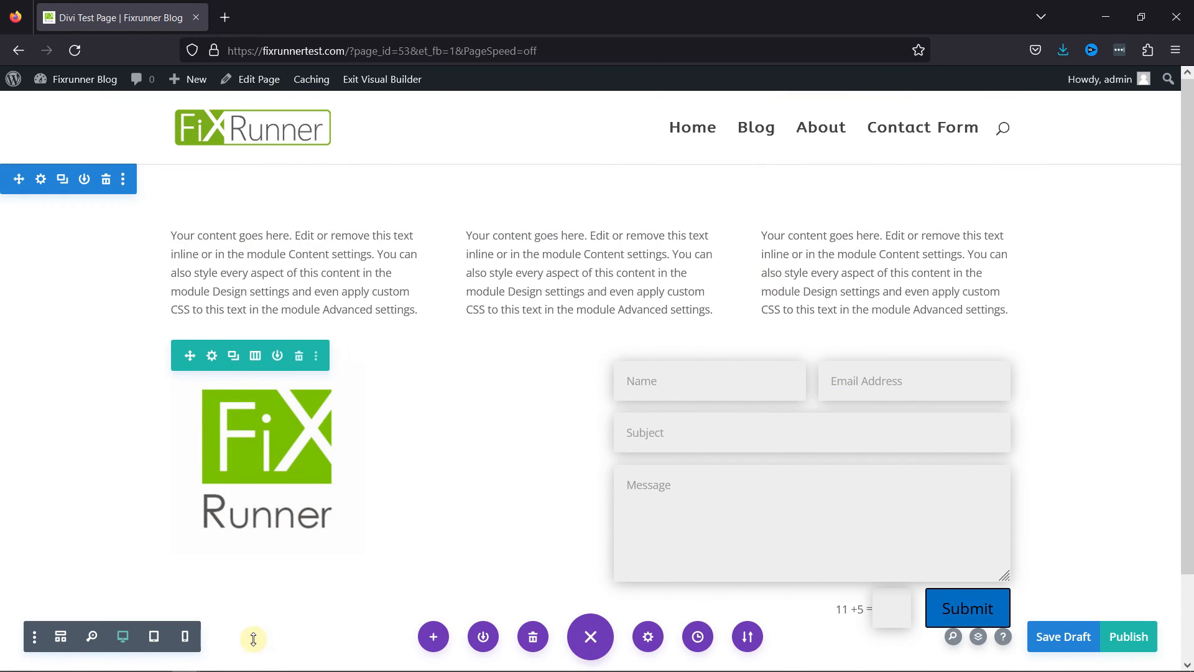
{"action": "left_click", "coordinate": [185, 636]}
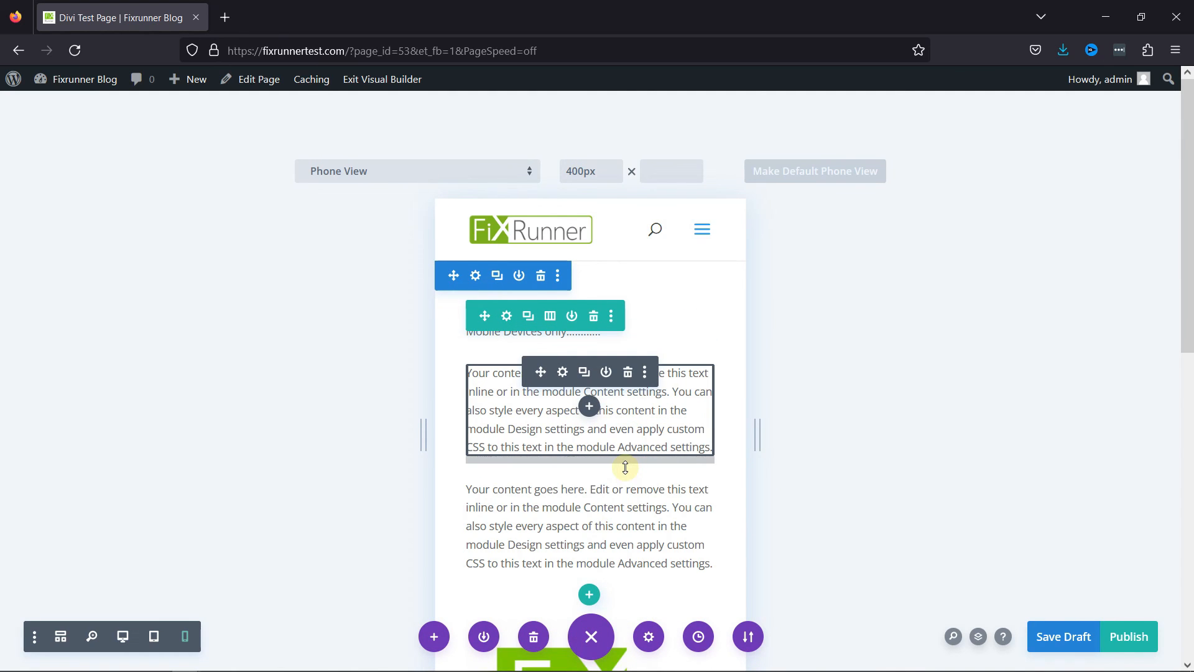
Enable responsive options for the FixRunner image module, remove its image for phones only, and save the module.
{"action": "scroll", "coordinate": [684, 448], "scroll_direction": "down", "scroll_amount": 4}
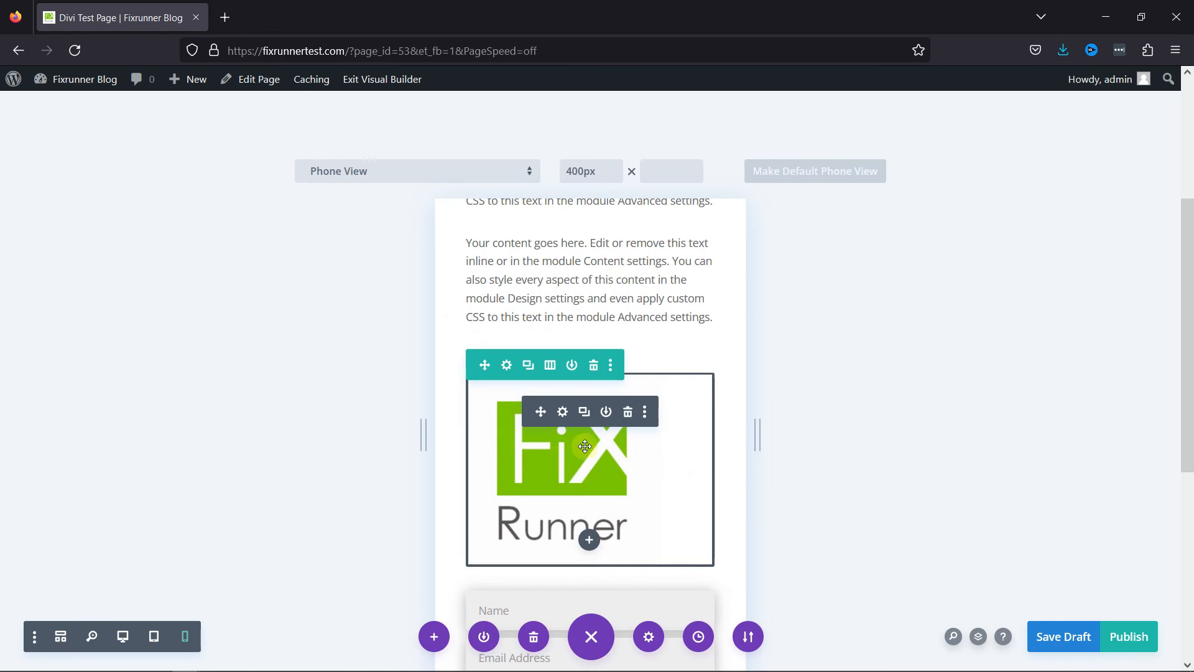
{"action": "left_click", "coordinate": [563, 414]}
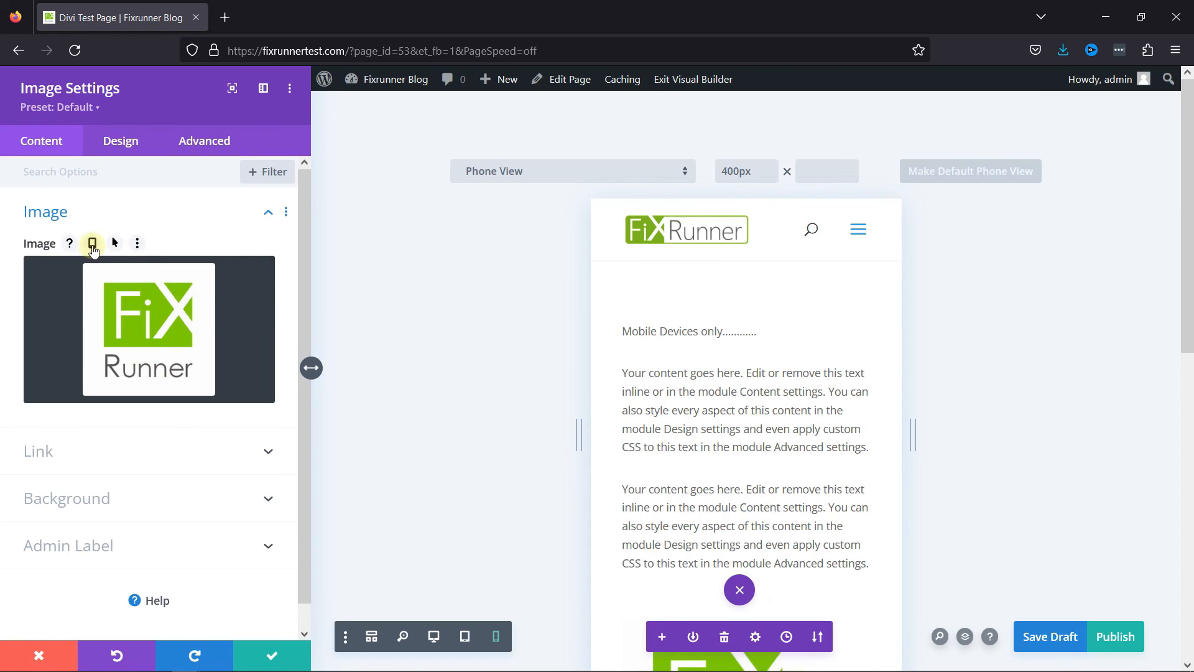
{"action": "left_click", "coordinate": [92, 243]}
{"action": "mouse_move", "coordinate": [207, 347]}
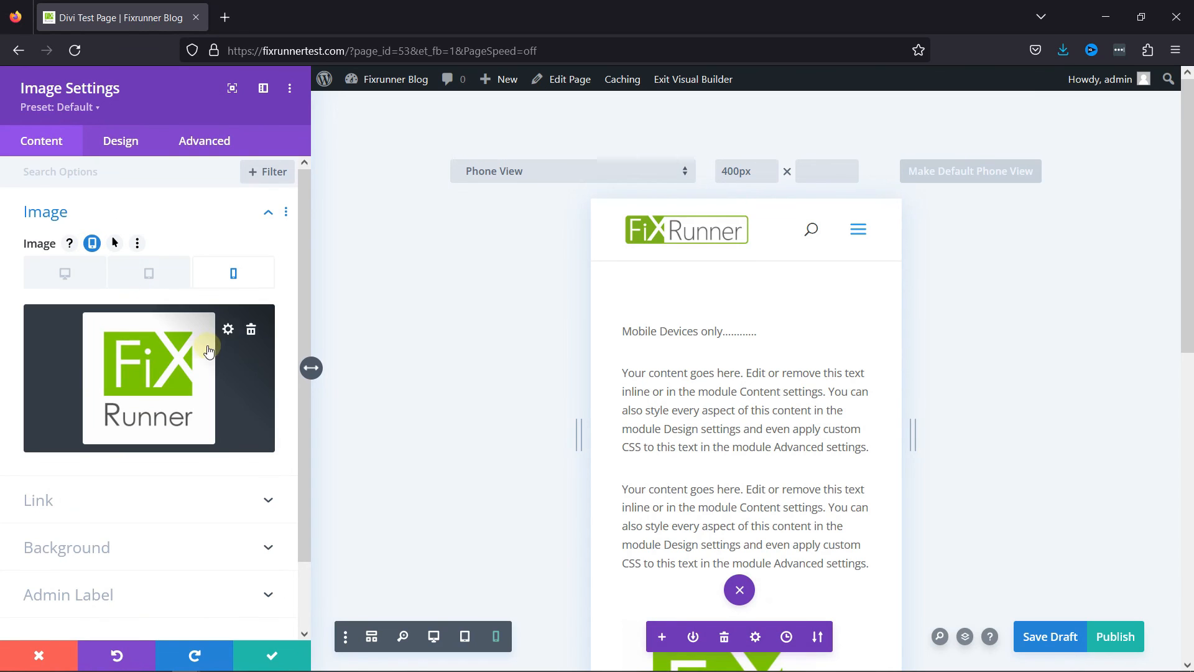
{"action": "left_click", "coordinate": [252, 331]}
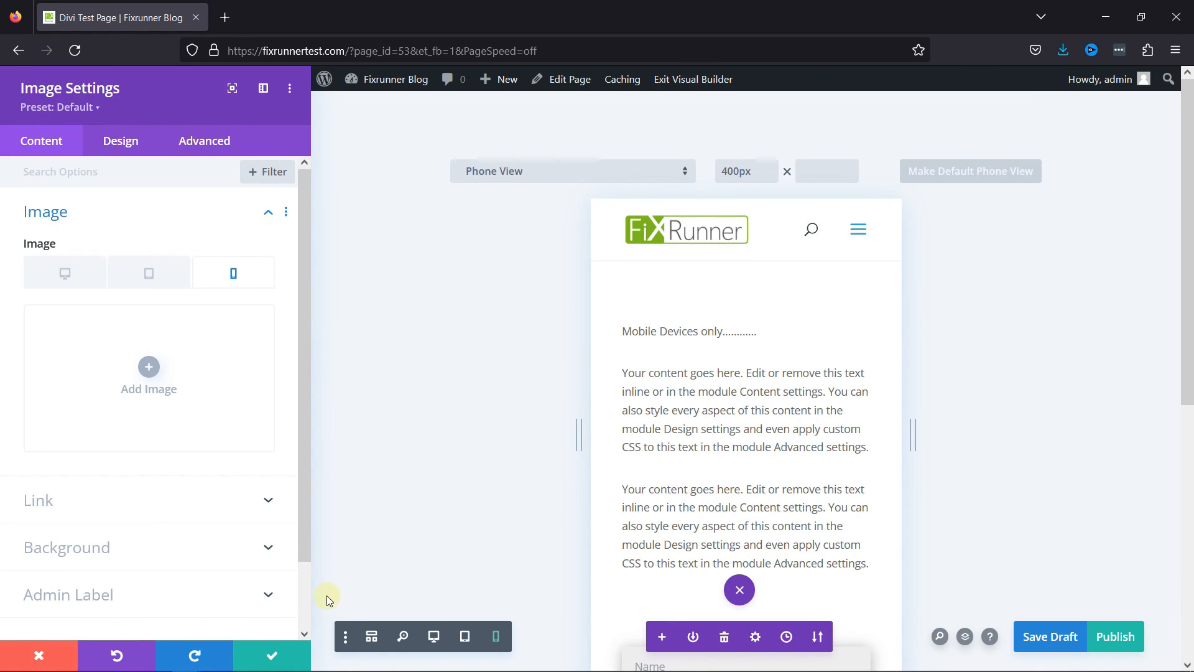
{"action": "left_click", "coordinate": [292, 663]}
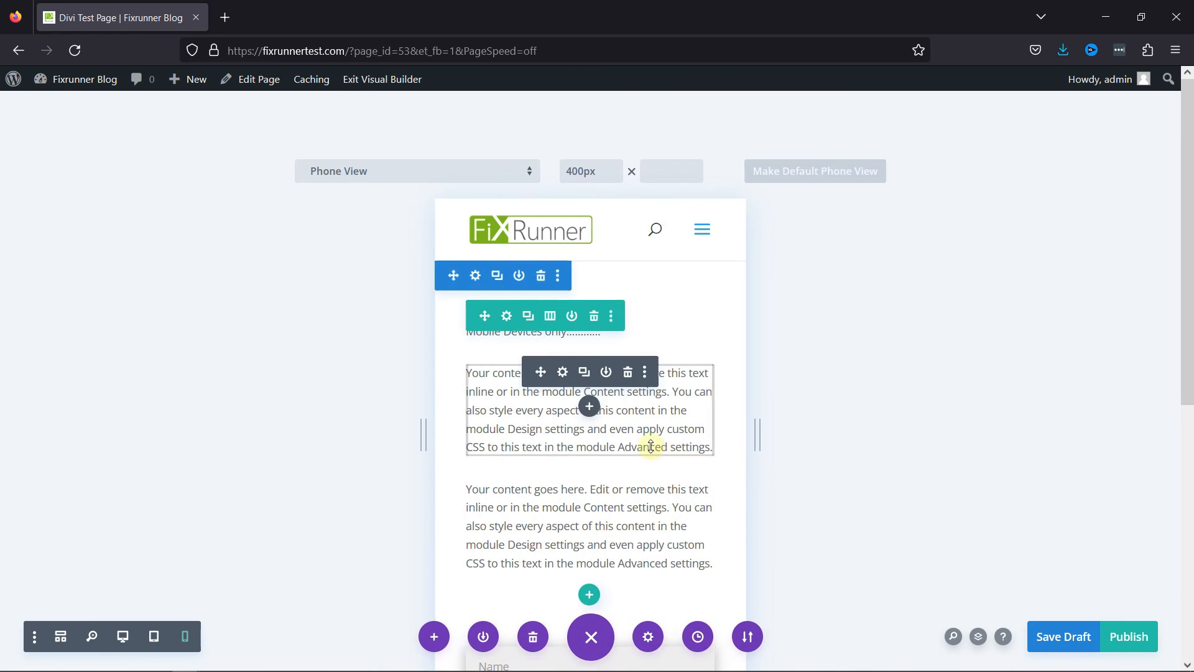
Check the FixRunner image area above the contact form in phone, desktop and tablet views, ending in phone view.
{"action": "scroll", "coordinate": [596, 432], "scroll_direction": "down", "scroll_amount": 5}
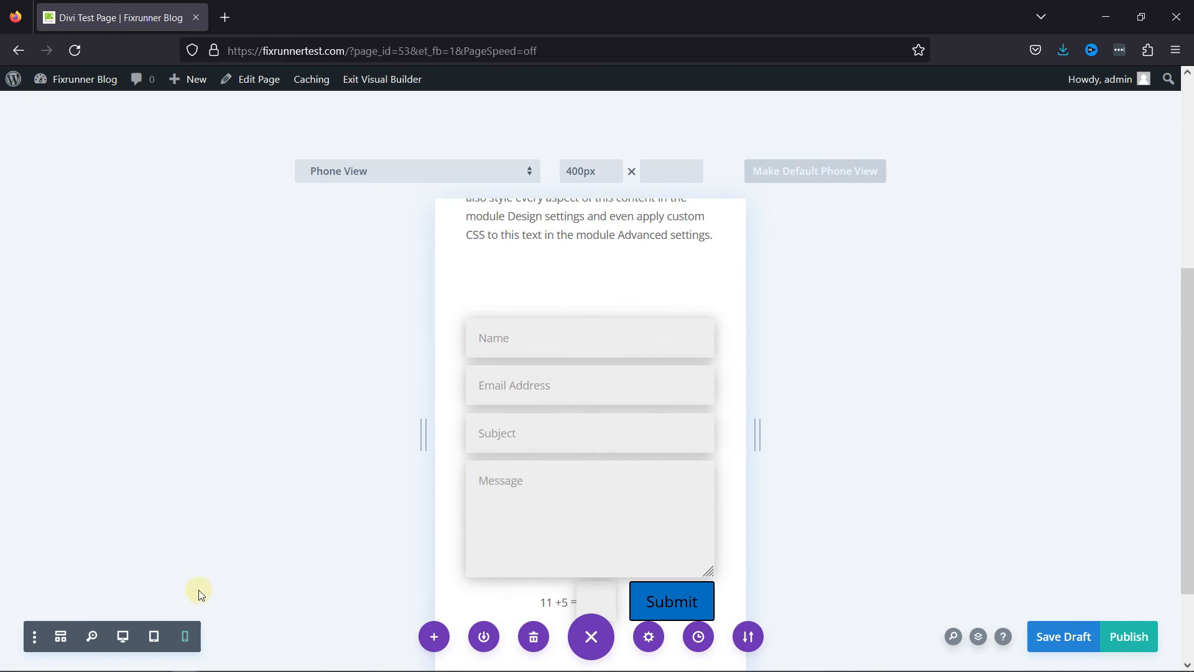
{"action": "left_click", "coordinate": [124, 636]}
{"action": "scroll", "coordinate": [603, 332], "scroll_direction": "up", "scroll_amount": 2}
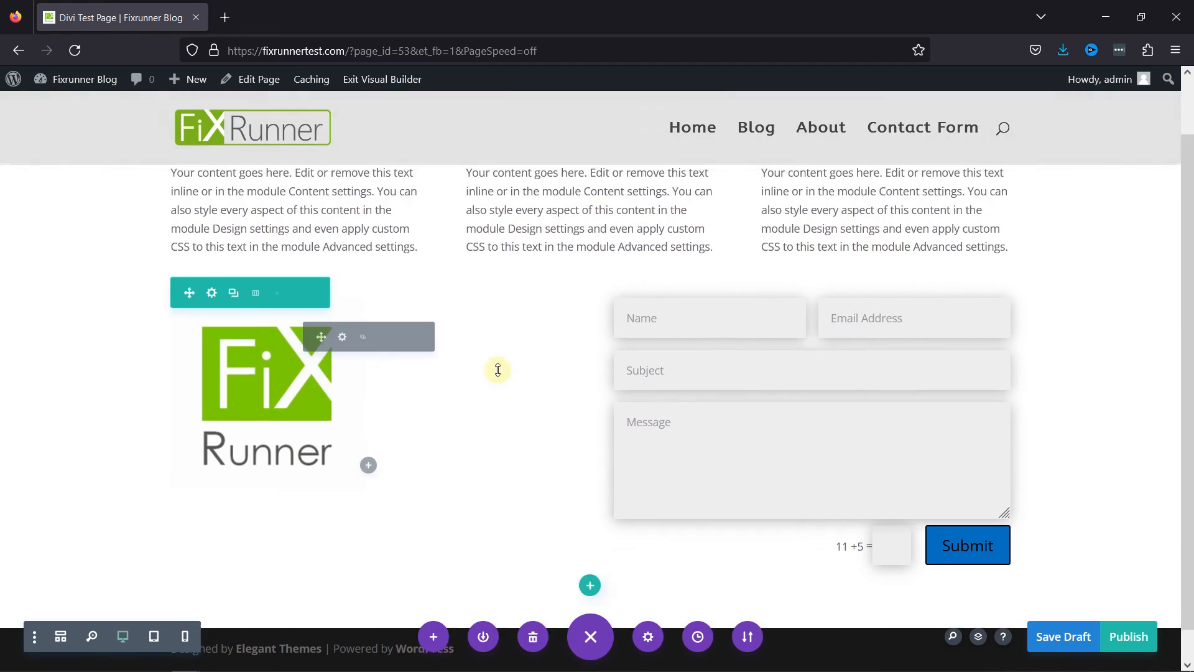
{"action": "left_click", "coordinate": [154, 637]}
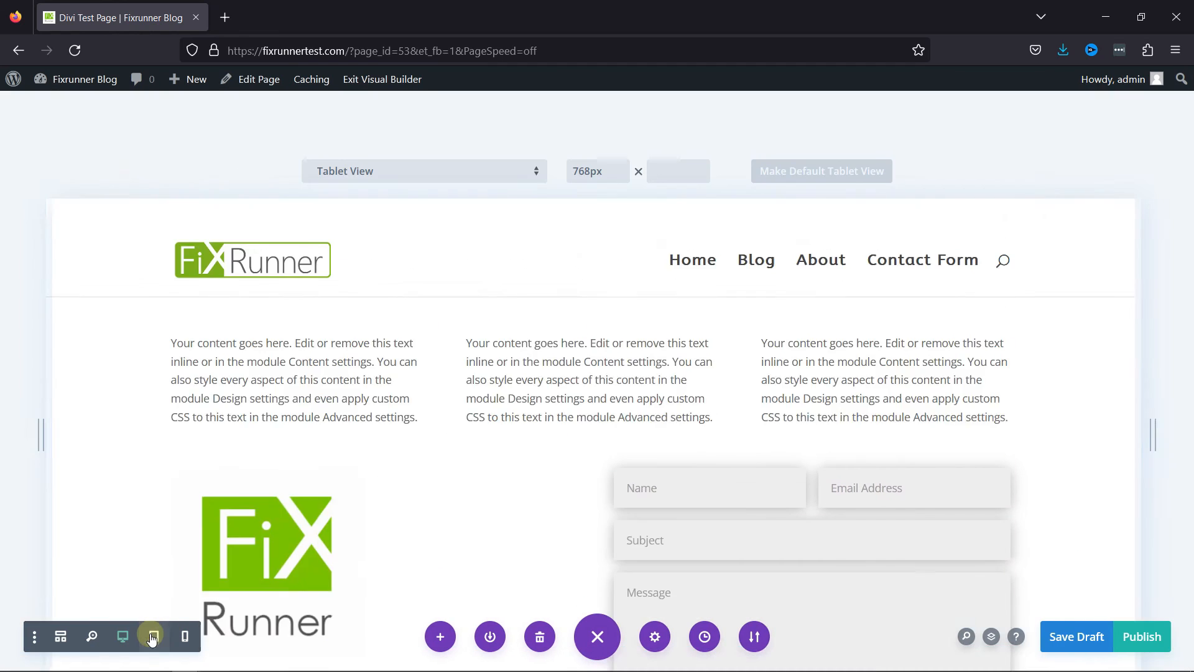
{"action": "scroll", "coordinate": [725, 427], "scroll_direction": "down", "scroll_amount": 5}
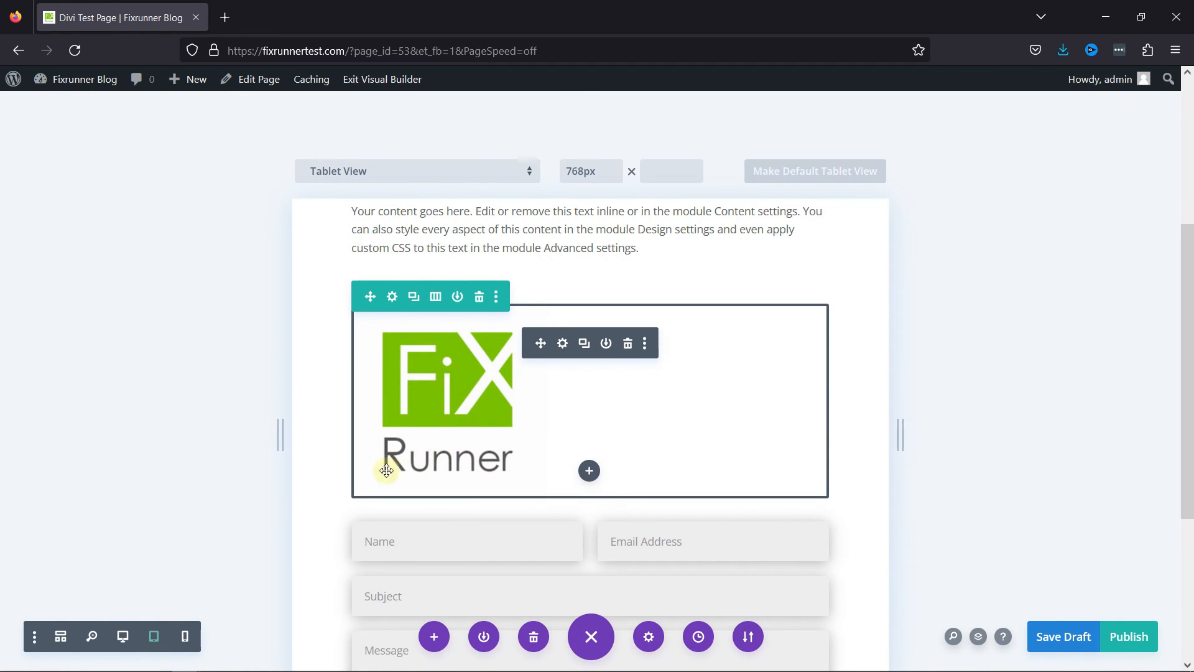
{"action": "left_click", "coordinate": [185, 636]}
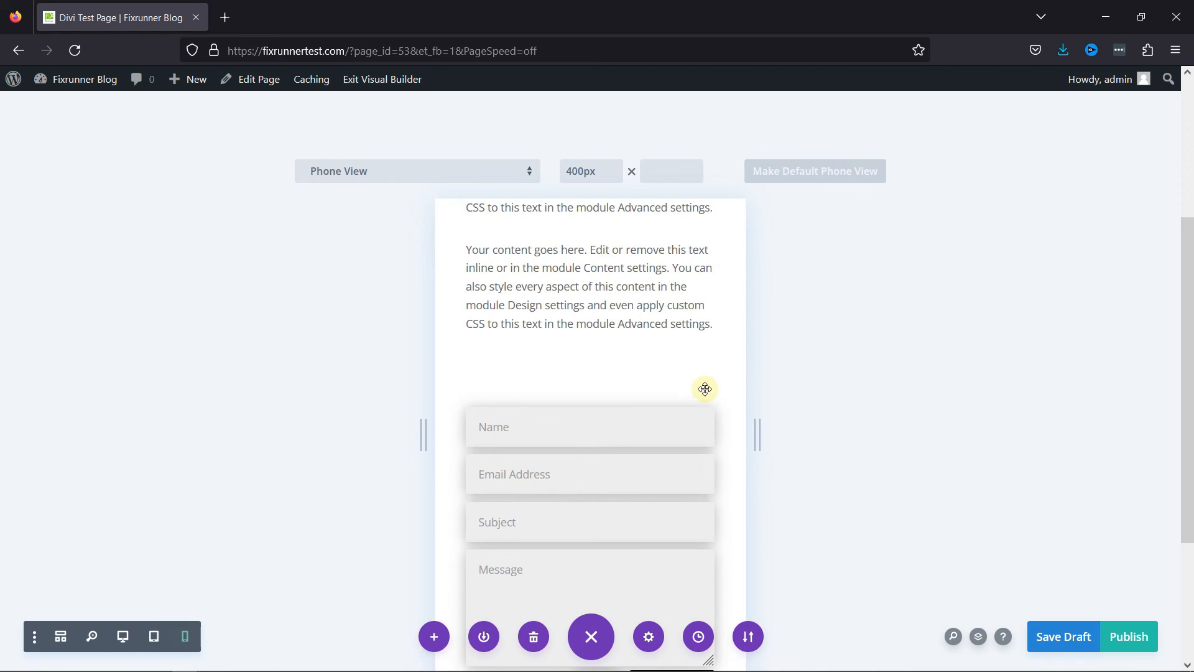